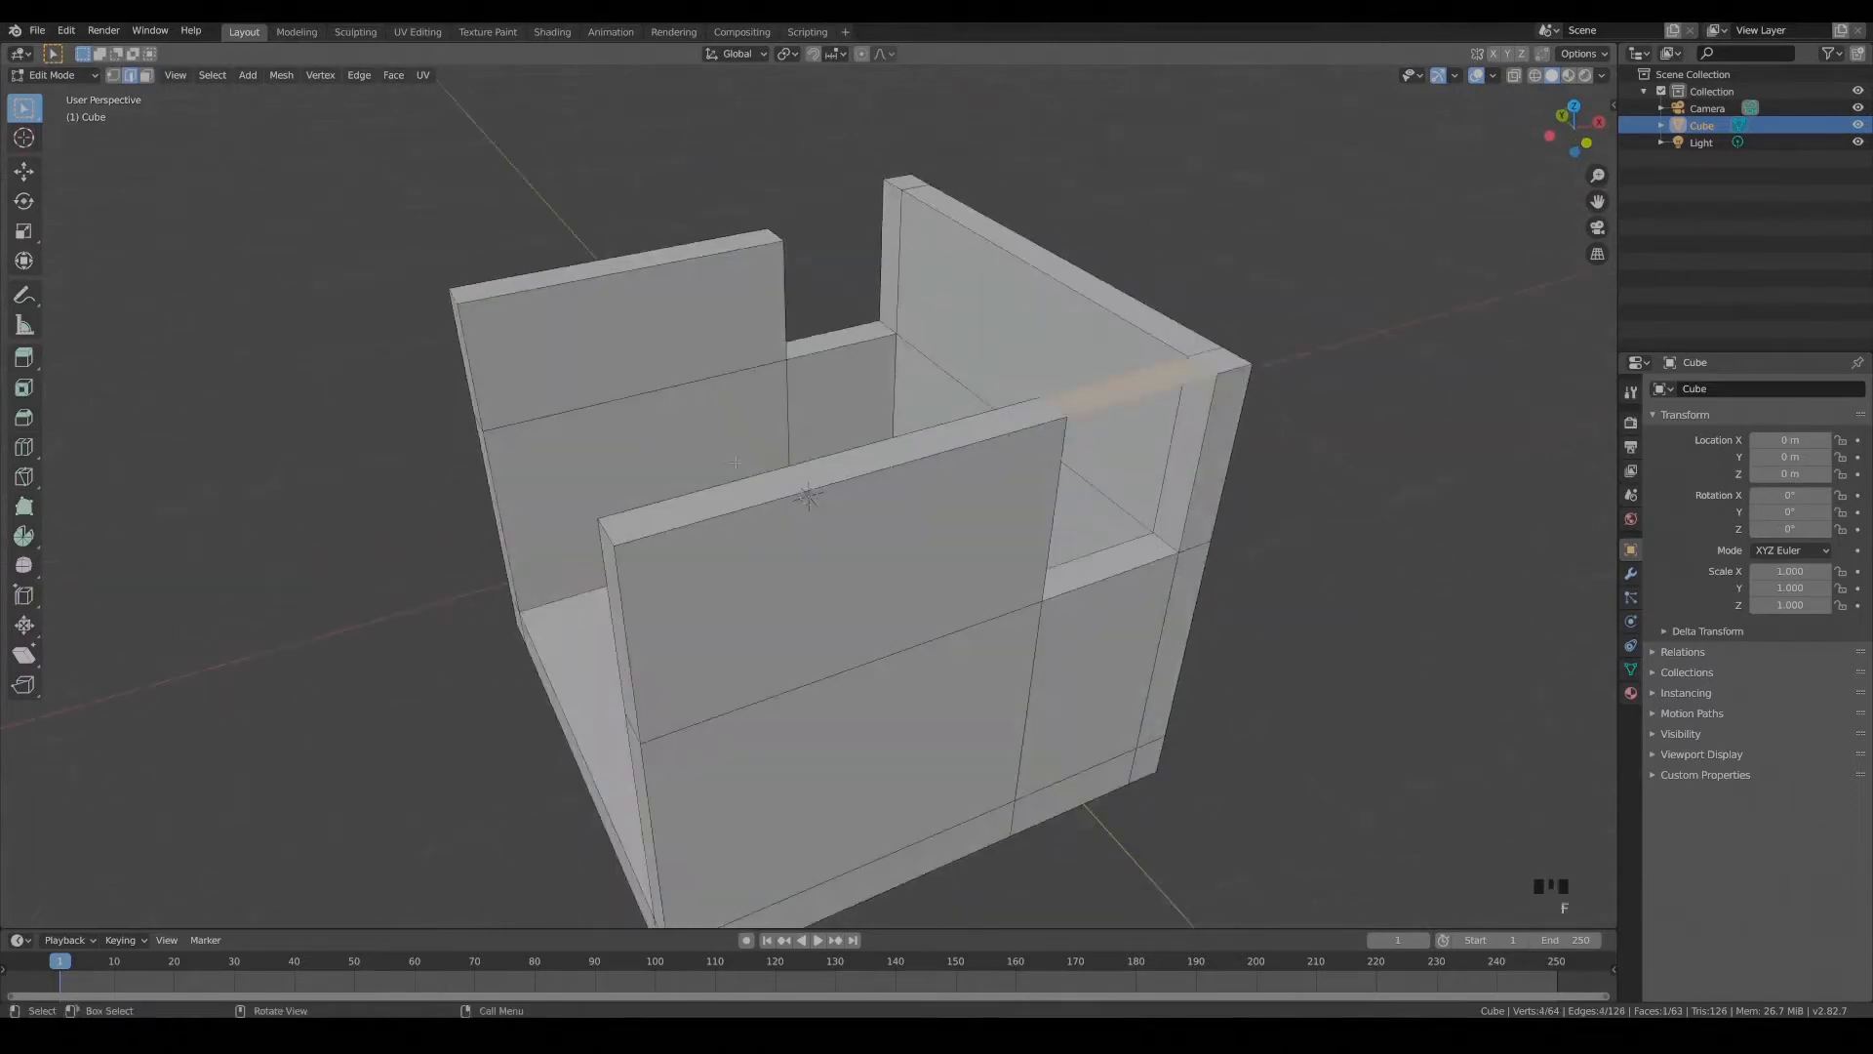
# Extrude the connected wall-top faces upward into a rim, and extend the beam end along the lower side wall.
pyautogui.click(1034, 429)
pyautogui.moveTo(518, 385); pyautogui.dragTo(841, 410, button='middle')
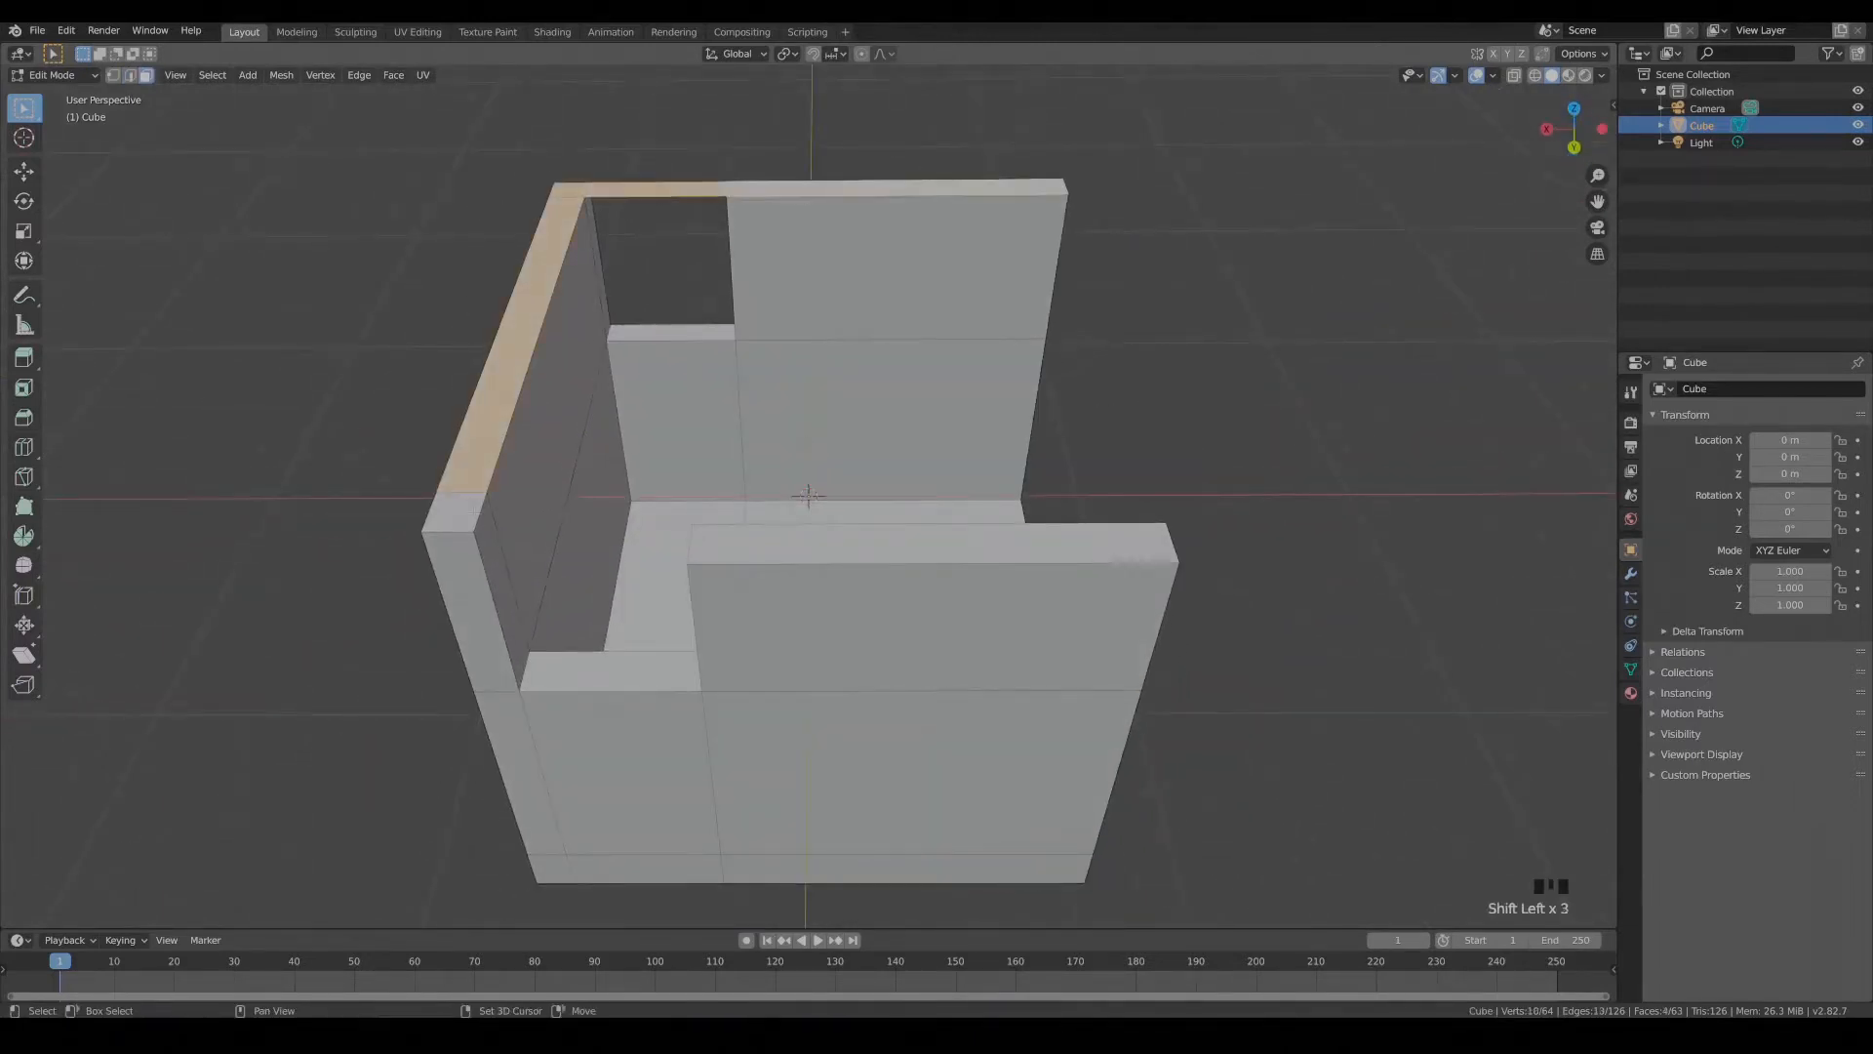
pyautogui.keyDown('shift'); pyautogui.click(830, 189); pyautogui.keyUp('shift')
pyautogui.press('e')
pyautogui.moveTo(675, 525); pyautogui.dragTo(634, 423, button='middle')
pyautogui.click(422, 379)
pyautogui.press('e')
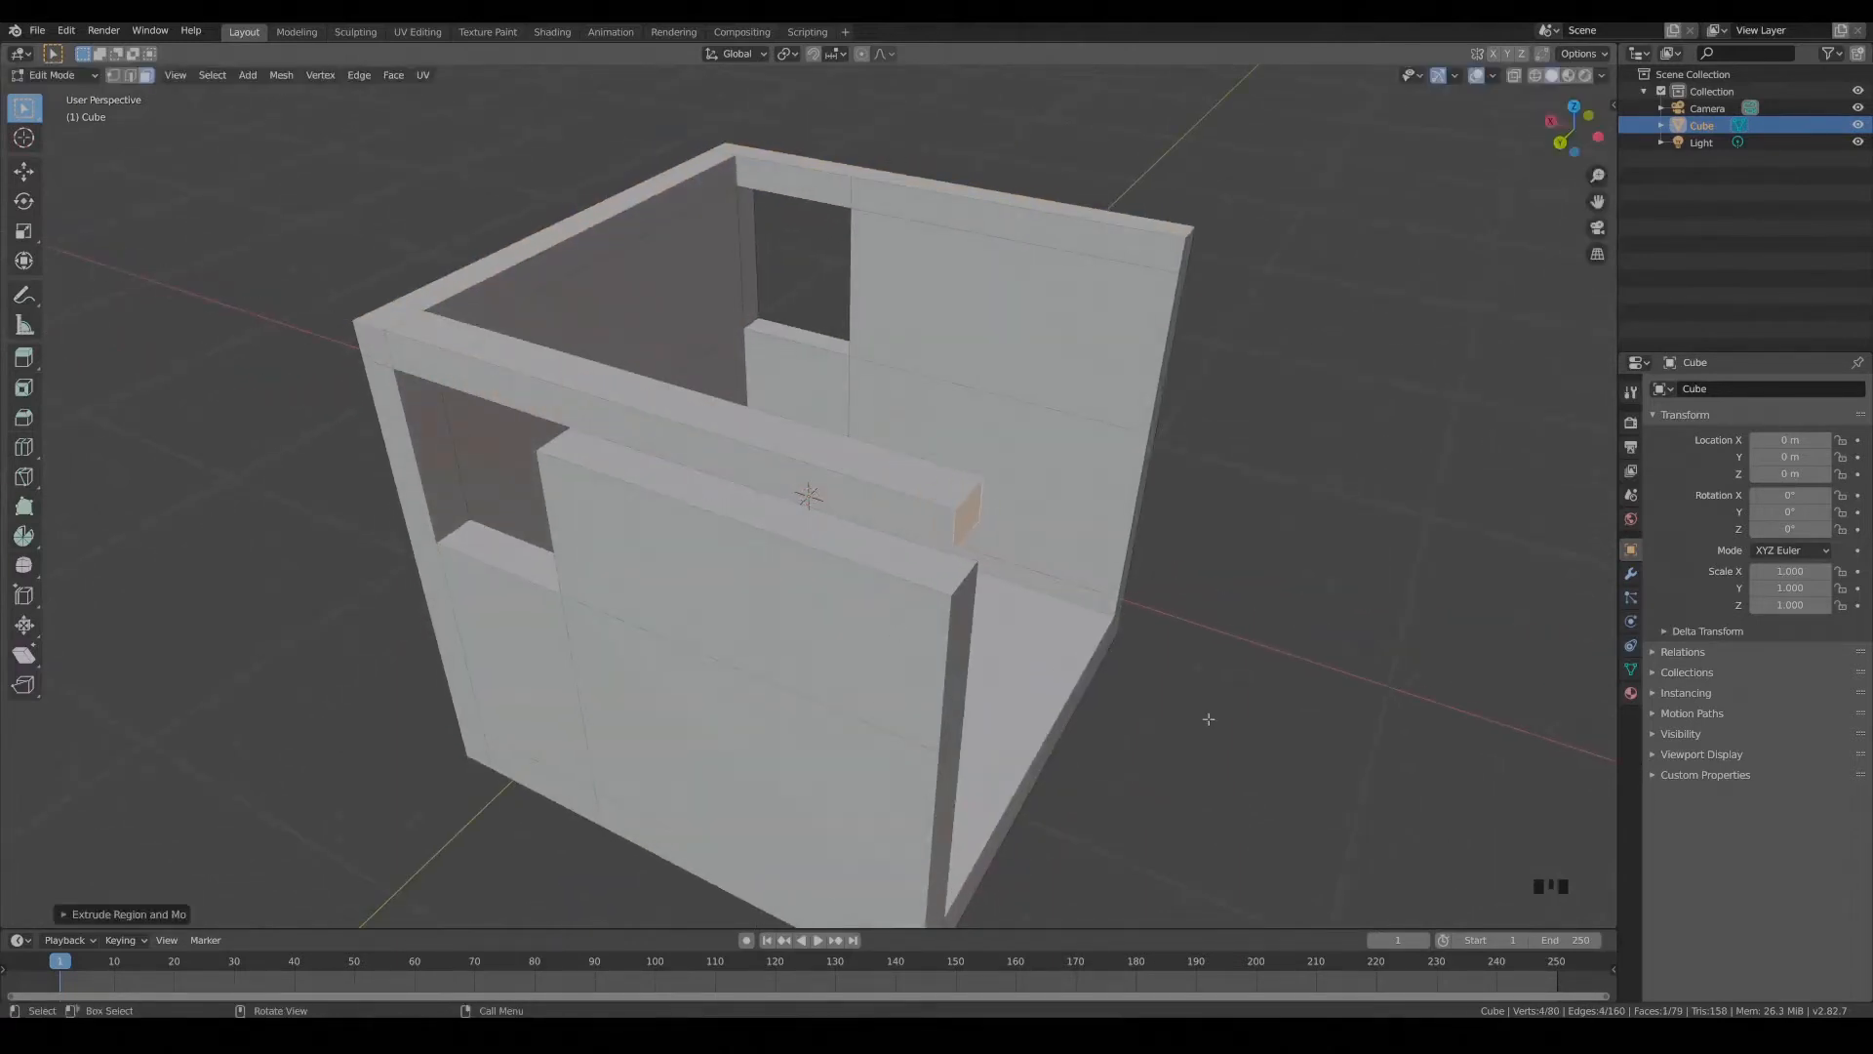
# In an X-ray top view, box-select the geometry at the room's open end and scale it flat into one line.
pyautogui.press('KP_7')
pyautogui.moveTo(1208, 717); pyautogui.dragTo(805, 632, button='middle')
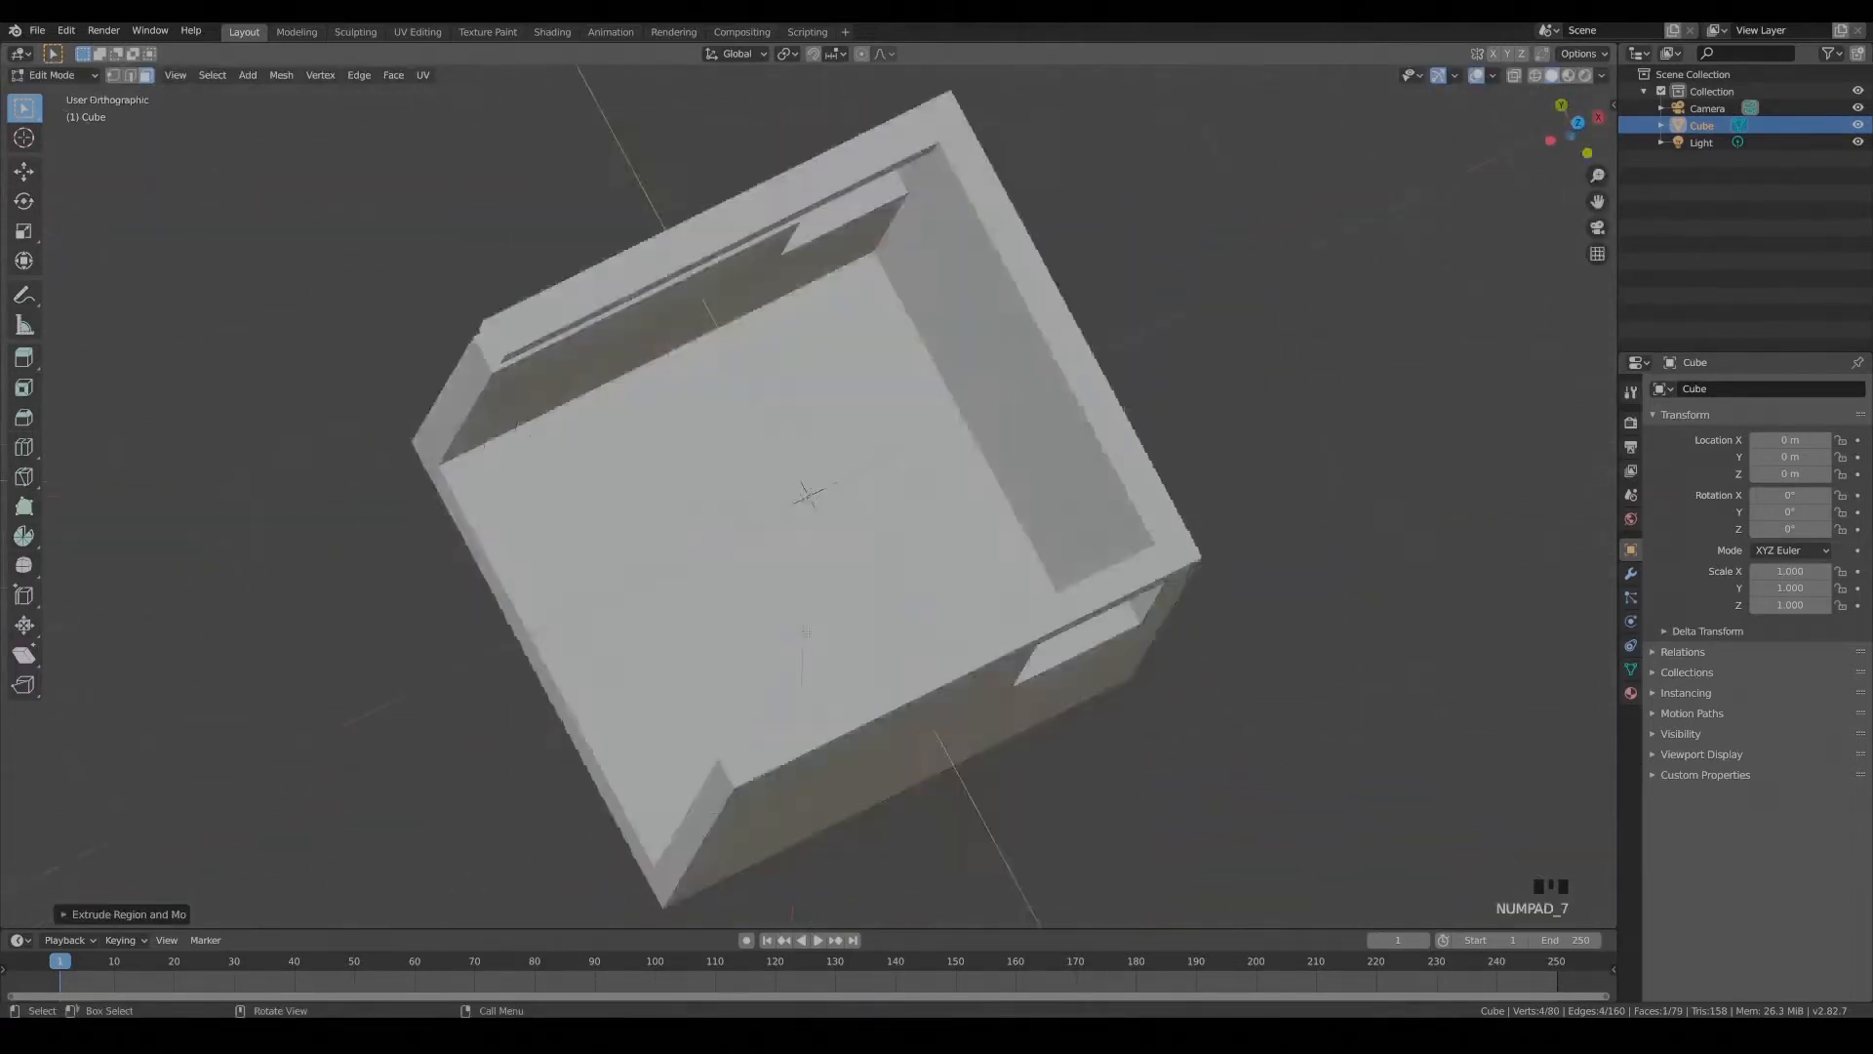
pyautogui.press('KP_7')
pyautogui.click(1536, 75)
pyautogui.moveTo(447, 166); pyautogui.dragTo(613, 829)
pyautogui.press('b')
pyautogui.moveTo(477, 136); pyautogui.dragTo(643, 874)
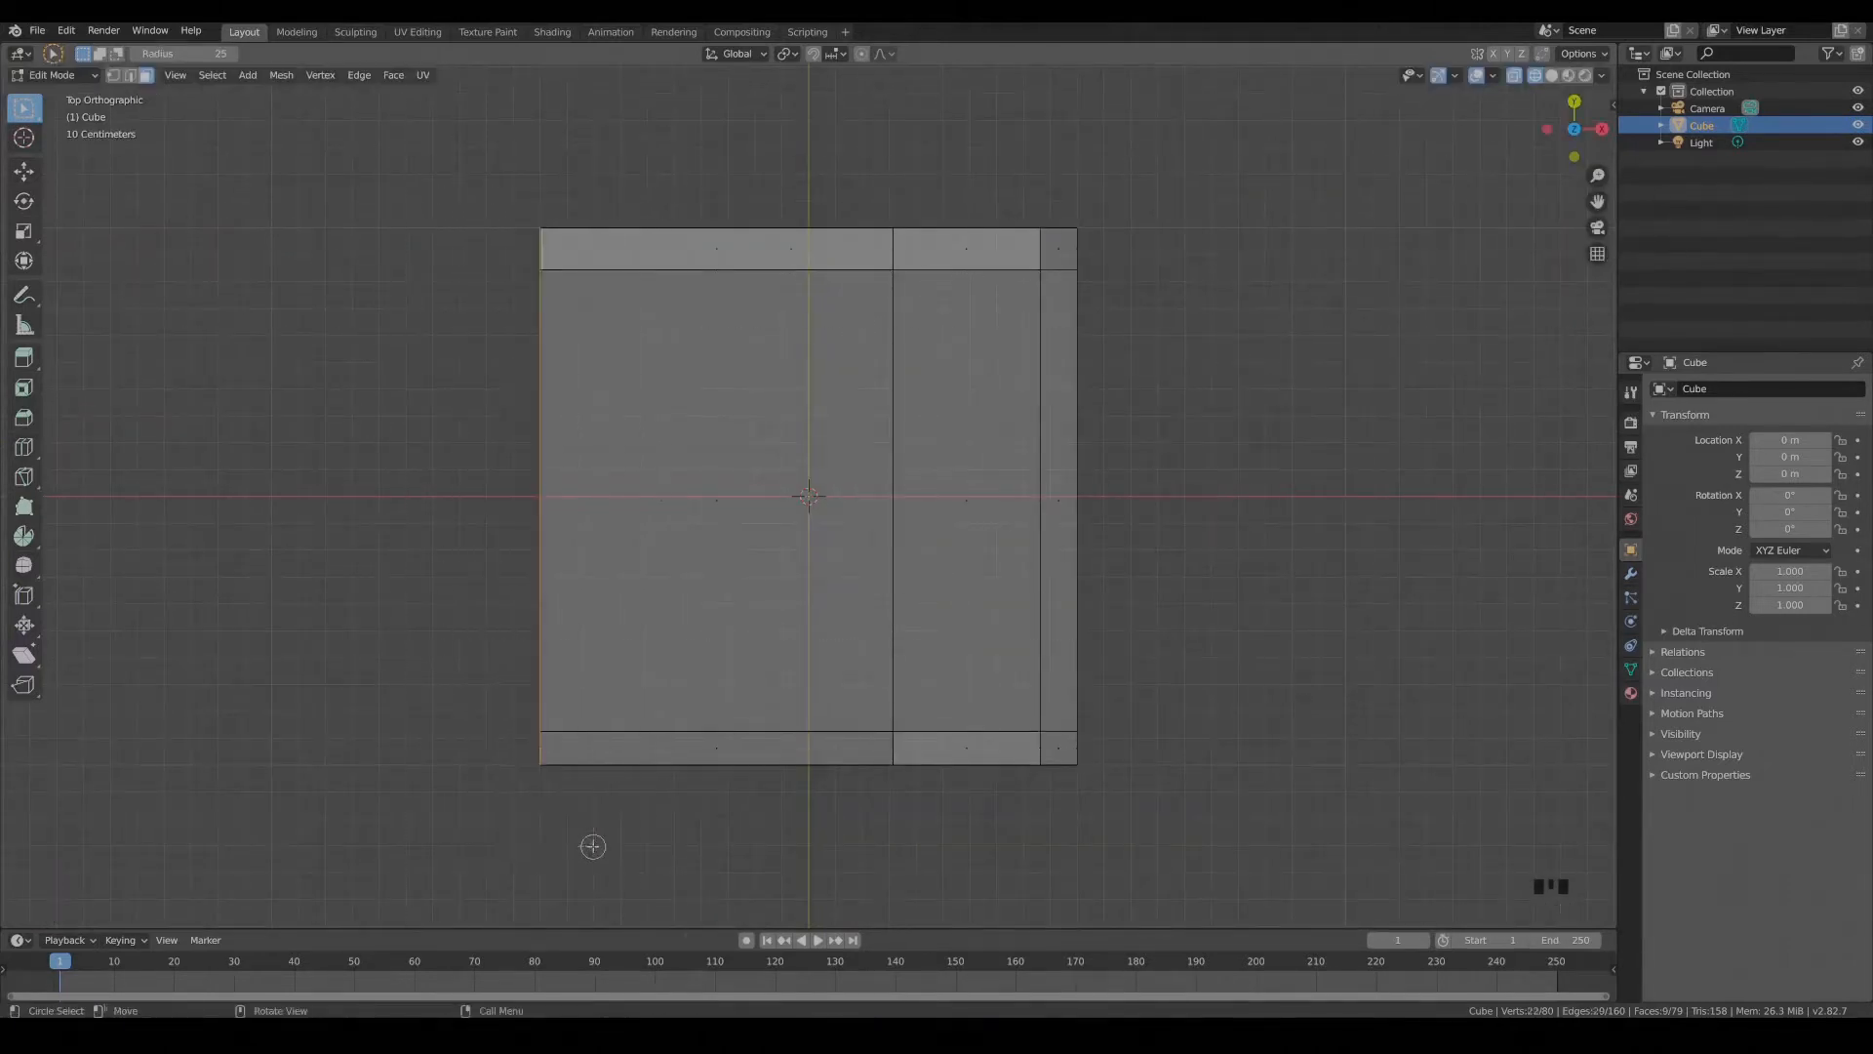
pyautogui.click(545, 756)
pyautogui.moveTo(24, 108); pyautogui.dragTo(80, 113)
pyautogui.moveTo(410, 430); pyautogui.dragTo(585, 312, button='middle')
pyautogui.click(1552, 77)
# Add a loop cut across the overhanging beam near the window opening.
pyautogui.moveTo(956, 215)
pyautogui.mouseDown(button='middle')
pyautogui.moveTo(853, 220)
pyautogui.moveTo(878, 210)
pyautogui.mouseUp(button='middle')
pyautogui.hotkey('ctrl', 'r')
pyautogui.click(800, 164)
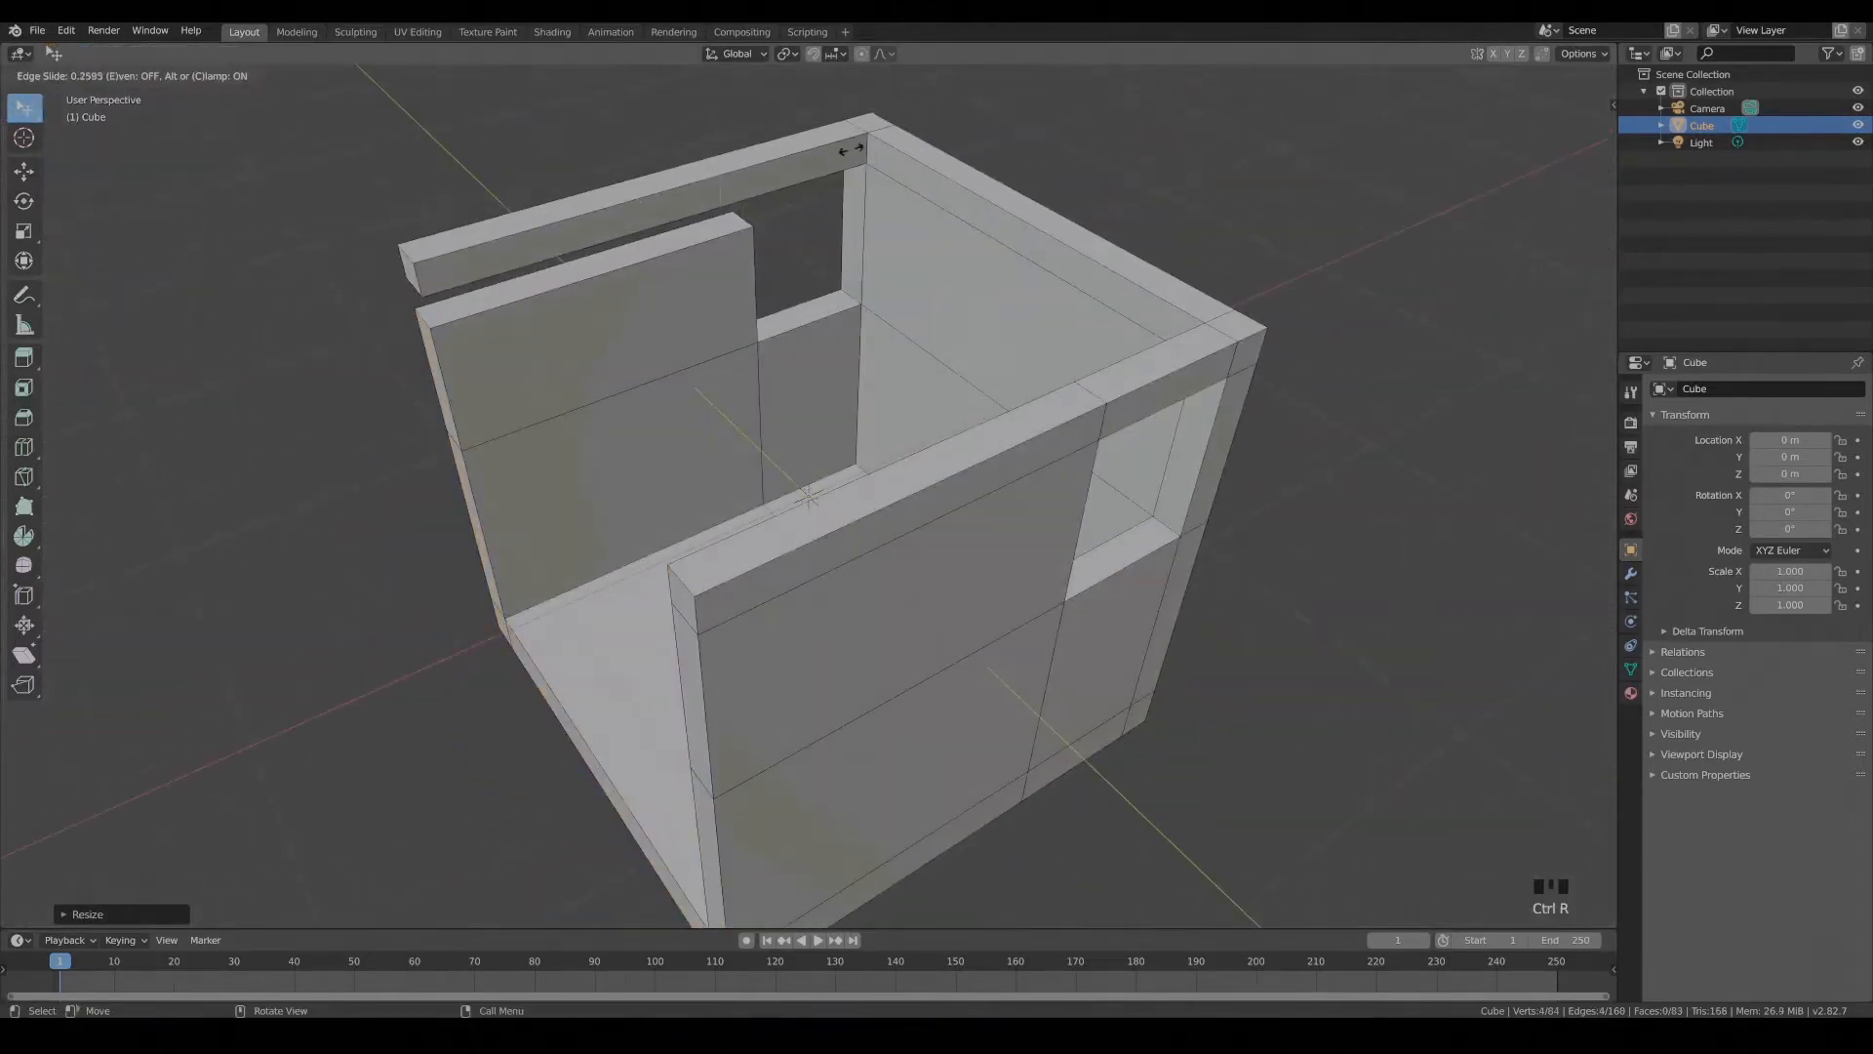
# From the top view, select the vertices around the new cut and the window edge and scale them to 0 along X.
pyautogui.press('KP_7')
pyautogui.hotkey('alt', 'z')
pyautogui.press('b')
pyautogui.moveTo(824, 158); pyautogui.dragTo(935, 874)
pyautogui.press('s')
pyautogui.press('x')
pyautogui.press('0')
pyautogui.click(946, 831)
# Move the aligned window-edge vertices slightly along X and return to the solid, non-transparent display.
pyautogui.press('g')
pyautogui.press('x')
pyautogui.click(961, 825)
pyautogui.moveTo(961, 780)
pyautogui.mouseDown(button='middle')
pyautogui.moveTo(956, 757)
pyautogui.moveTo(1112, 625)
pyautogui.mouseUp(button='middle')
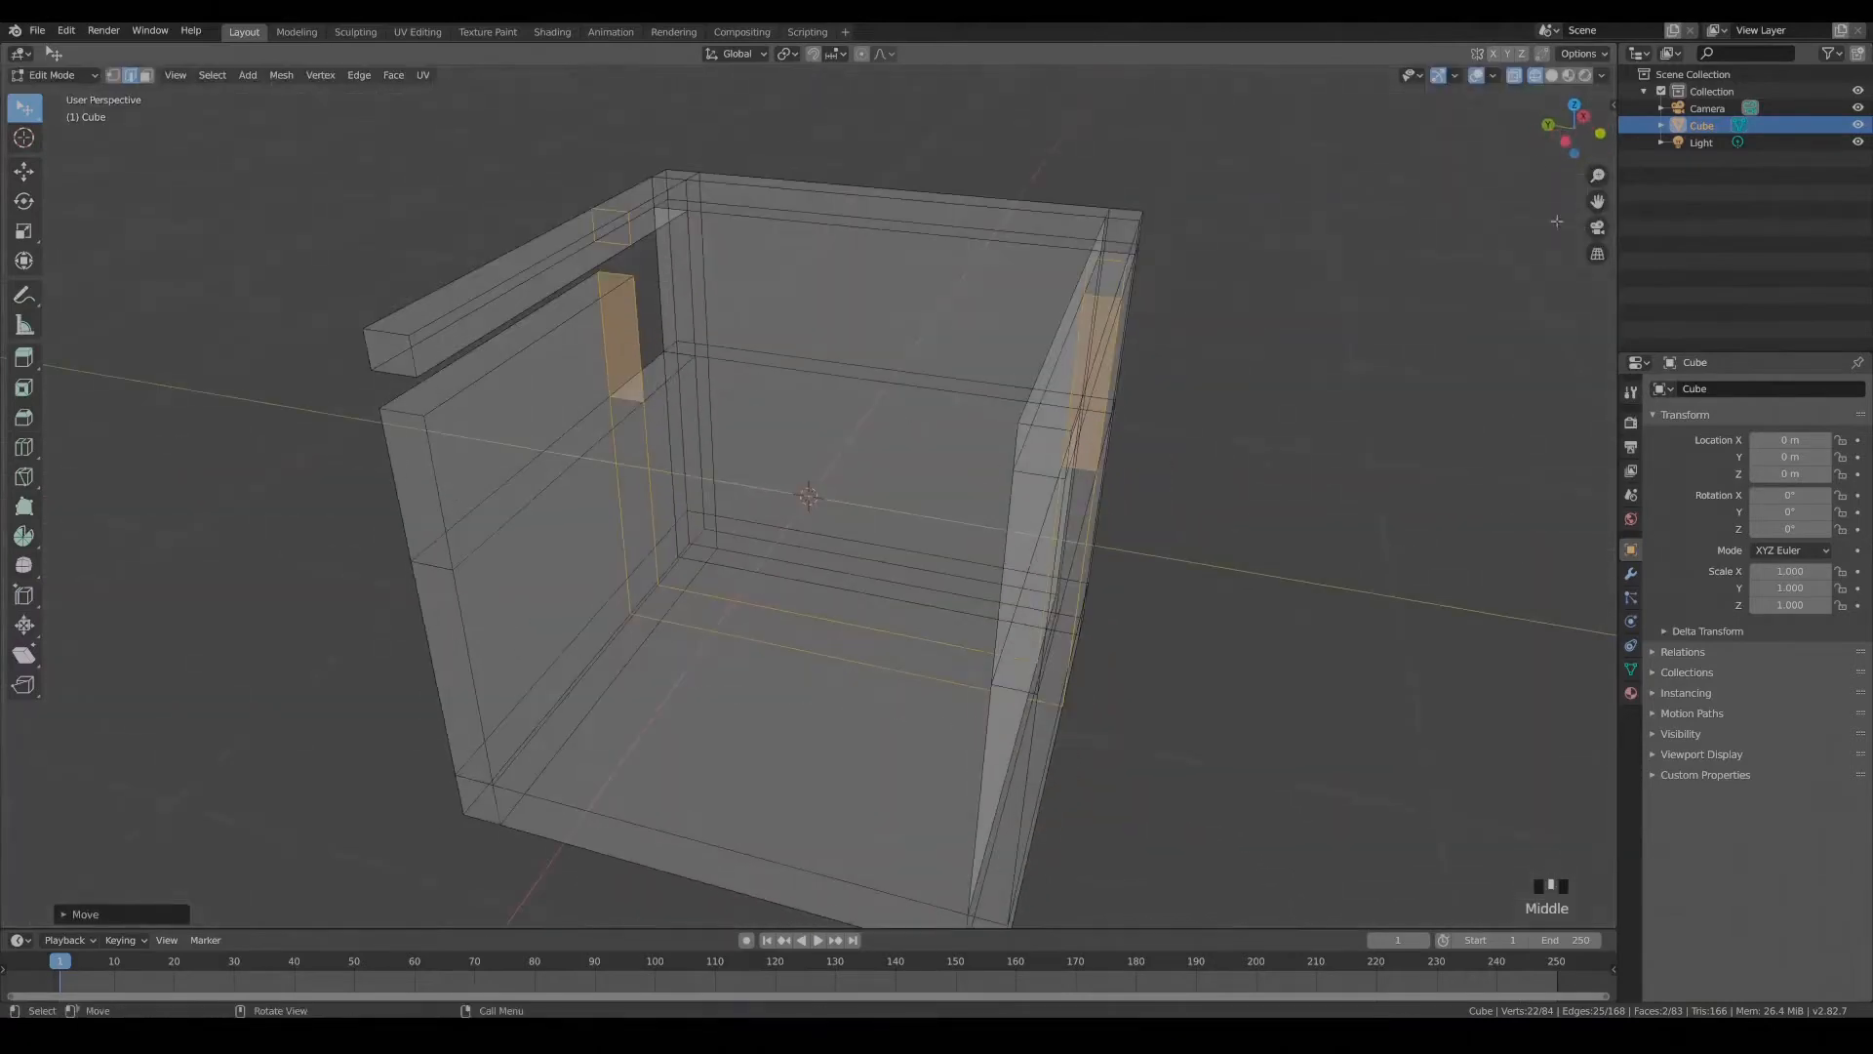
pyautogui.click(1551, 77)
# Bridge the lower inner edges of the two side beams with faces to form the ceiling.
pyautogui.moveTo(1112, 326)
pyautogui.mouseDown(button='middle')
pyautogui.moveTo(1168, 316)
pyautogui.moveTo(1057, 246)
pyautogui.mouseUp(button='middle')
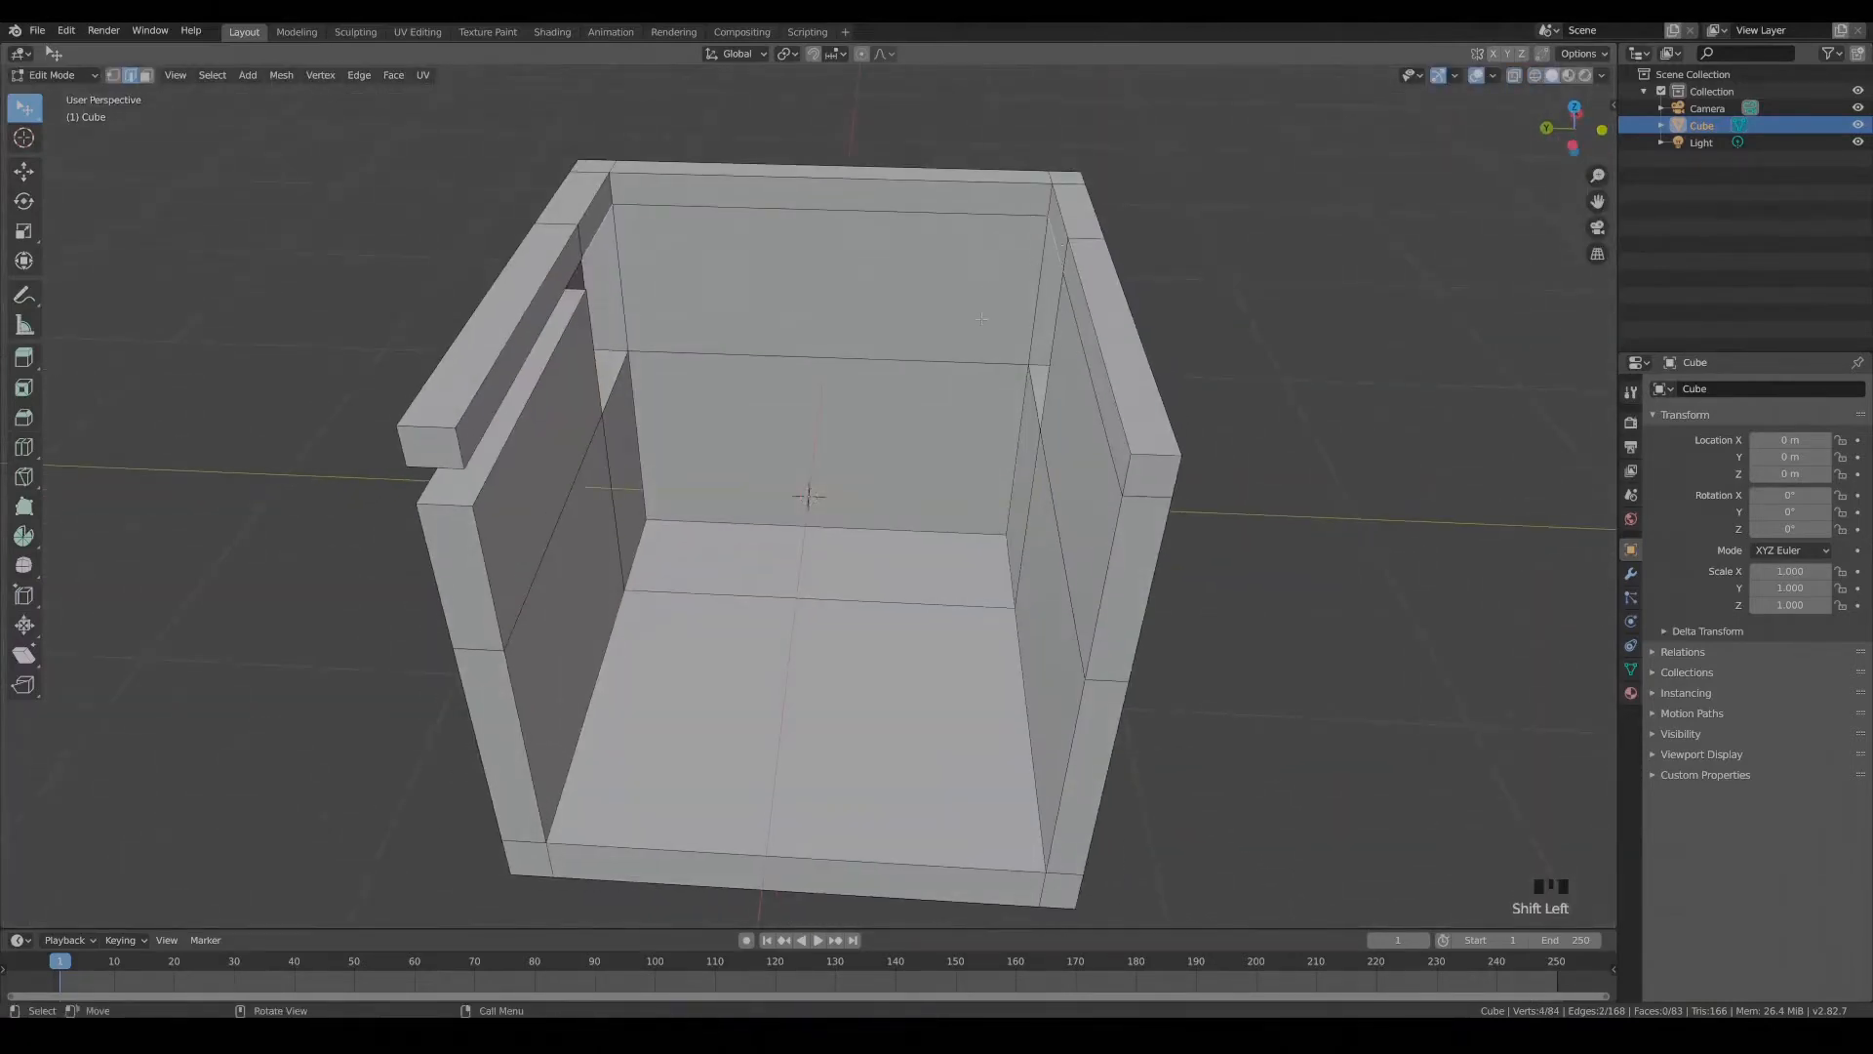
pyautogui.press('f')
pyautogui.click(529, 349)
pyautogui.moveTo(530, 350); pyautogui.dragTo(727, 307, button='middle')
pyautogui.keyDown('shift'); pyautogui.click(1035, 241); pyautogui.keyUp('shift')
pyautogui.moveTo(1035, 241); pyautogui.dragTo(897, 299, button='middle')
pyautogui.press('f')
pyautogui.press('2')
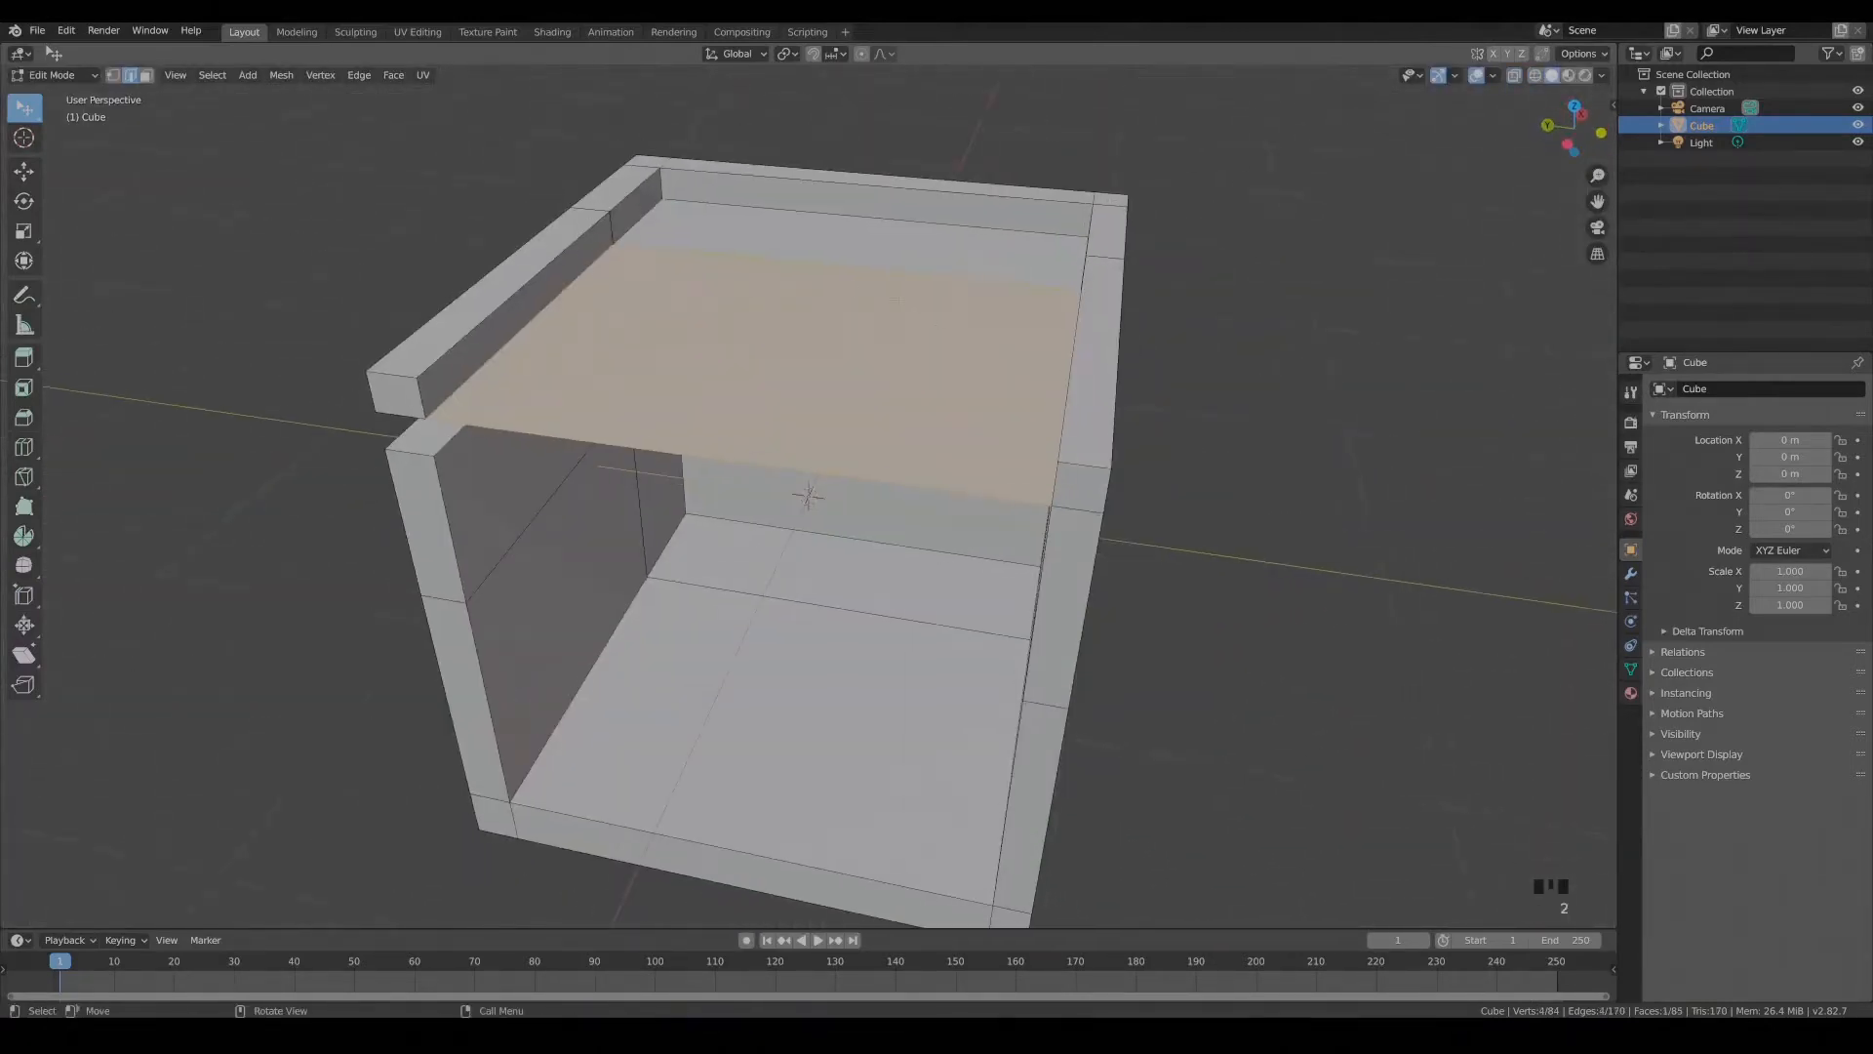
# Try deleting the inner faces of the roof rim, and undo the deletion.
pyautogui.keyDown('shift'); pyautogui.click(634, 210); pyautogui.keyUp('shift')
pyautogui.moveTo(535, 314); pyautogui.dragTo(726, 235, button='middle')
pyautogui.keyDown('shift'); pyautogui.click(1083, 268); pyautogui.keyUp('shift')
pyautogui.press('Delete')
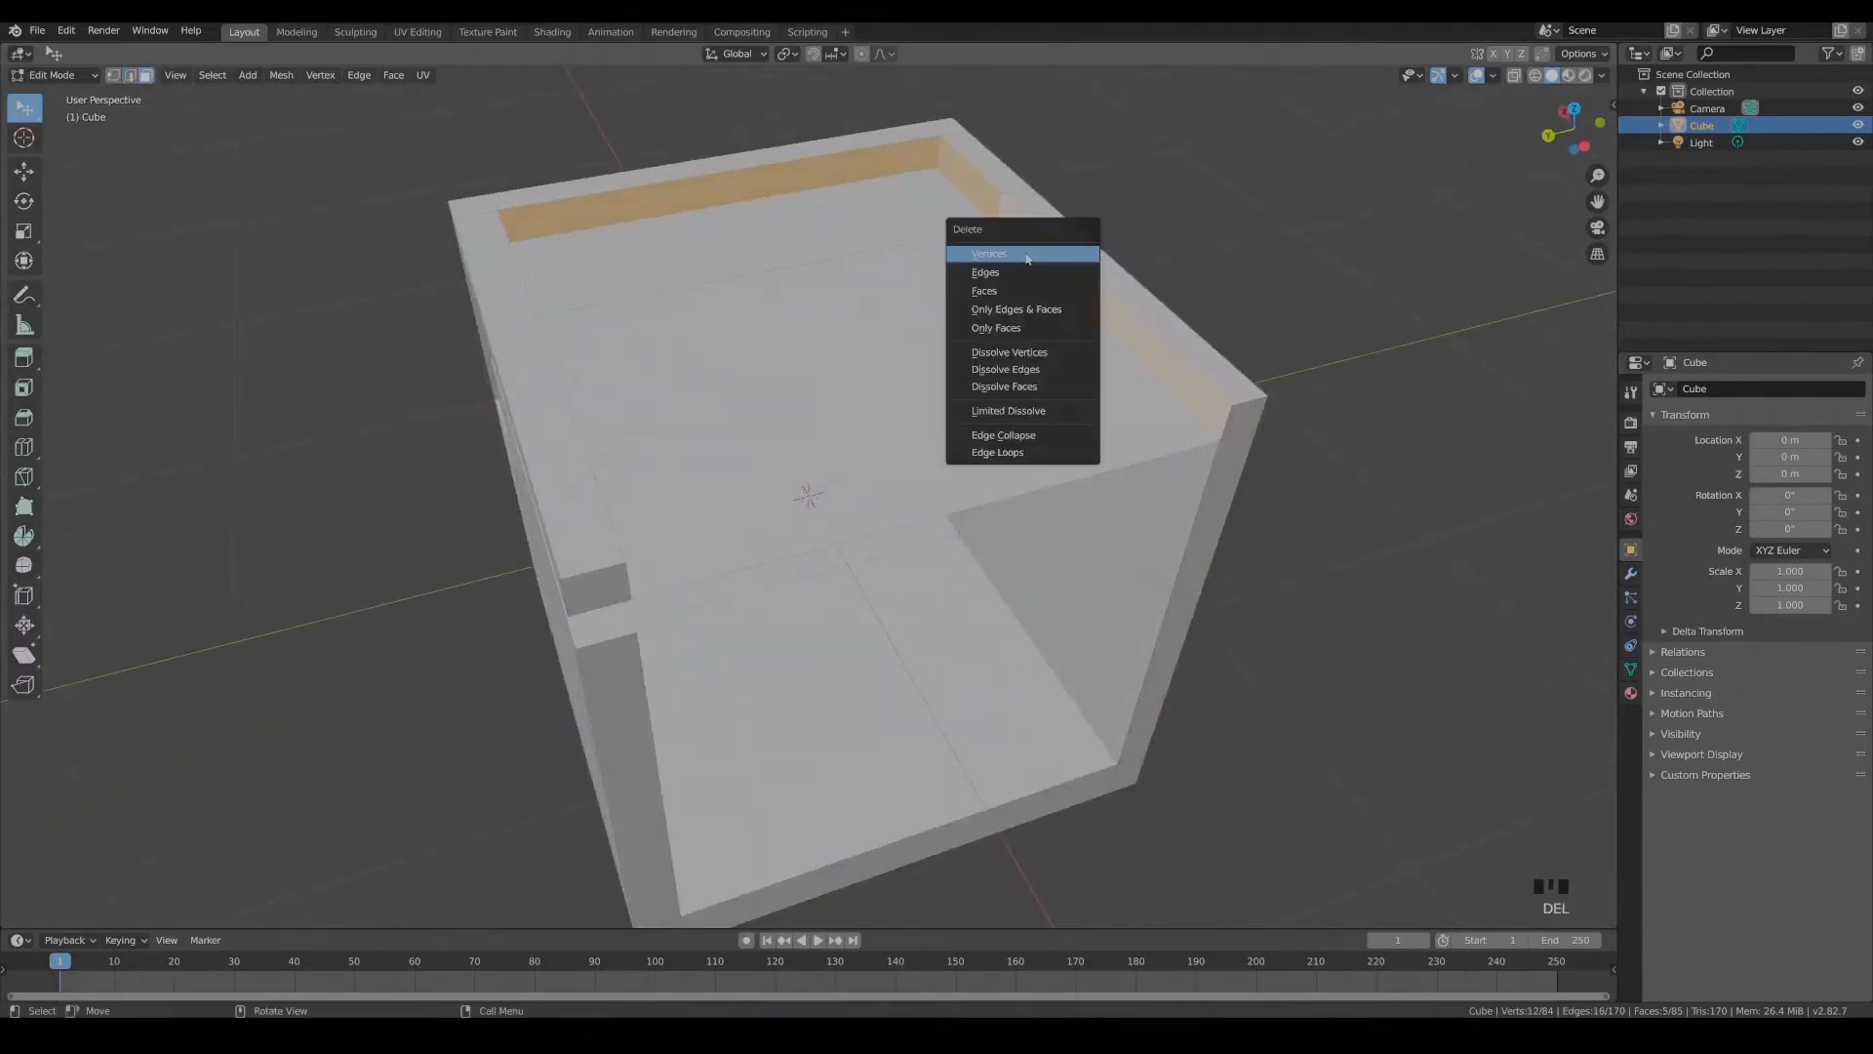
pyautogui.click(1024, 291)
pyautogui.moveTo(1024, 291); pyautogui.dragTo(810, 293, button='middle')
pyautogui.hotkey('ctrl', 'z')
# Fill the rear roof strip between the side beams, and delete the inner side faces of the roof recess.
pyautogui.moveTo(1086, 397); pyautogui.dragTo(574, 292, button='middle')
pyautogui.press('f')
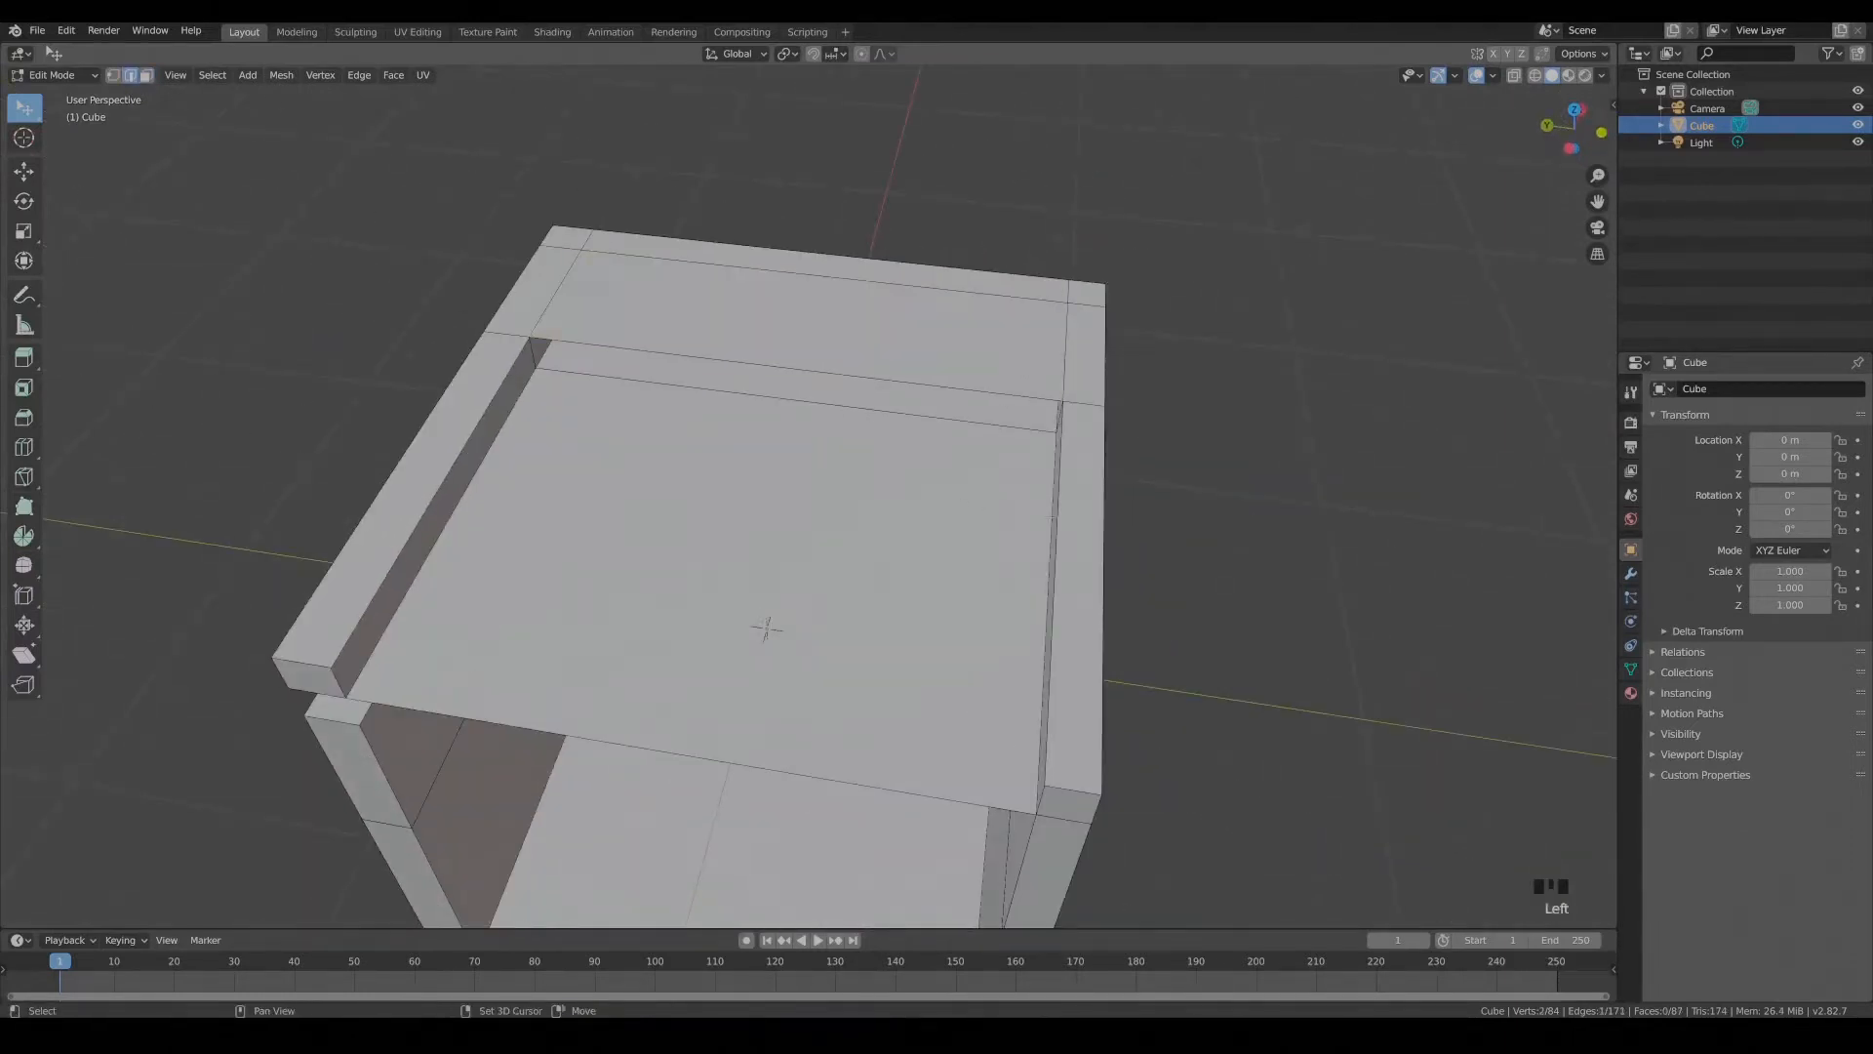
pyautogui.moveTo(549, 495); pyautogui.dragTo(594, 418, button='middle')
pyautogui.press('3')
pyautogui.click(439, 453)
pyautogui.keyDown('shift'); pyautogui.click(543, 419); pyautogui.keyUp('shift')
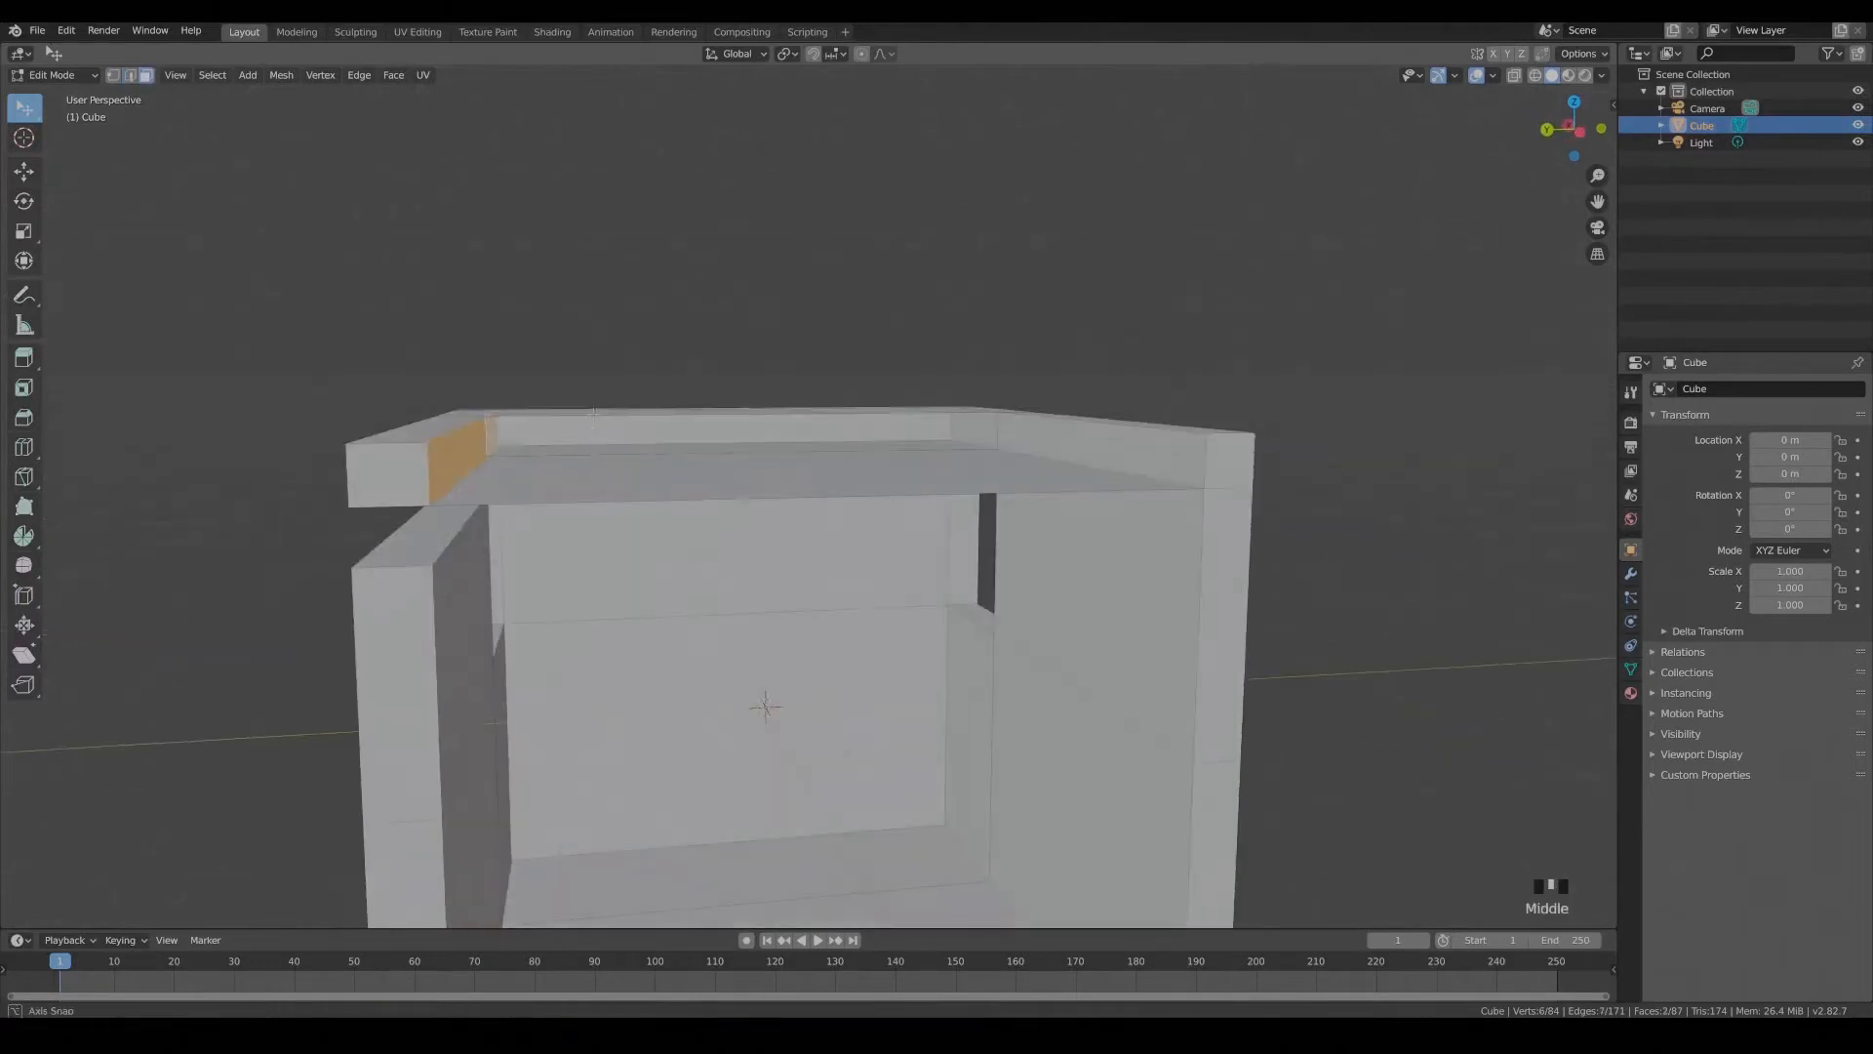
pyautogui.keyDown('shift'); pyautogui.click(1073, 446); pyautogui.keyUp('shift')
pyautogui.moveTo(1073, 446); pyautogui.dragTo(733, 482, button='middle')
pyautogui.press('Delete')
pyautogui.click(794, 481)
# Fill the remaining openings of the roof slab with faces between the opposite beam edges.
pyautogui.scroll(2, 741, 487)
pyautogui.press('2')
pyautogui.click(1027, 487)
pyautogui.moveTo(1078, 473)
pyautogui.mouseDown(button='middle')
pyautogui.moveTo(1137, 539)
pyautogui.moveTo(1068, 488)
pyautogui.mouseUp(button='middle')
pyautogui.keyDown('shift'); pyautogui.click(1137, 538); pyautogui.keyUp('shift')
pyautogui.press('f')
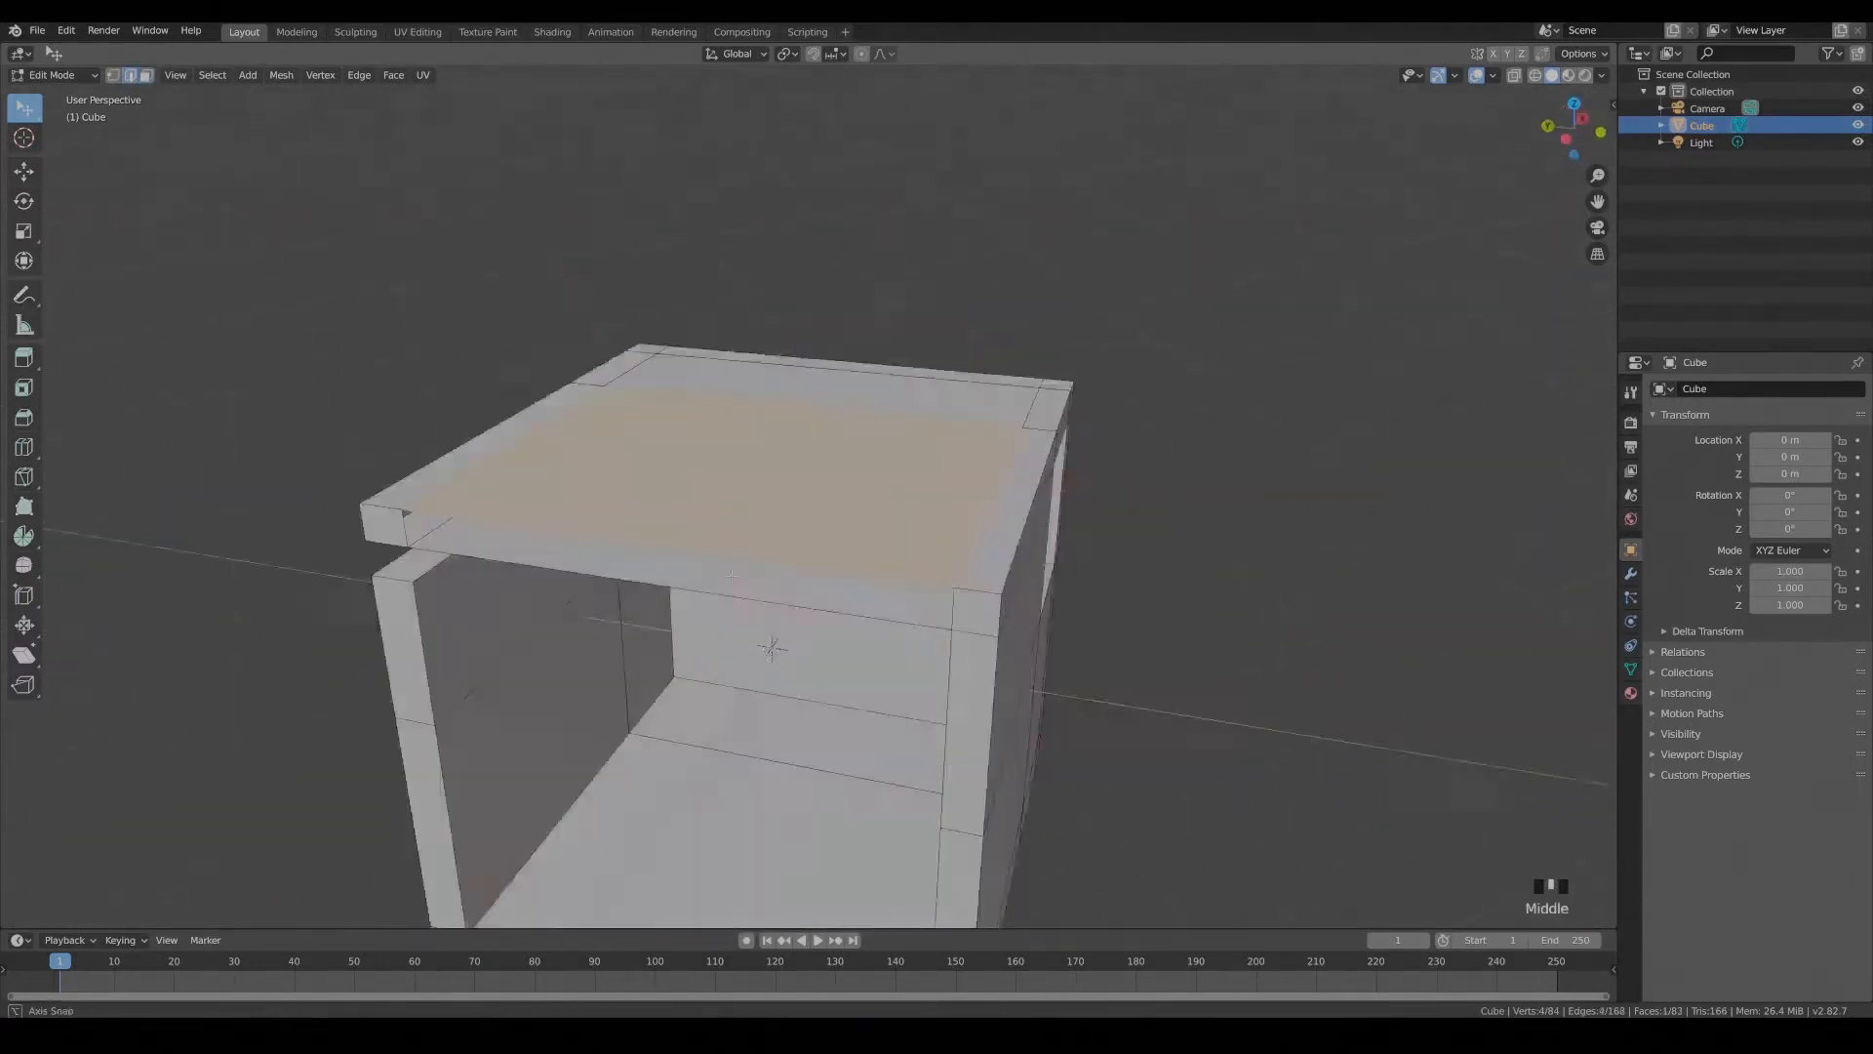
pyautogui.click(1036, 532)
pyautogui.press('f')
# Select all the top faces of the roof and merge them into a single face.
pyautogui.moveTo(894, 555); pyautogui.dragTo(921, 614, button='middle')
pyautogui.keyDown('shift'); pyautogui.click(673, 546); pyautogui.keyUp('shift')
pyautogui.keyDown('shift'); pyautogui.click(805, 351); pyautogui.keyUp('shift')
pyautogui.keyDown('shift'); pyautogui.click(1010, 388); pyautogui.keyUp('shift')
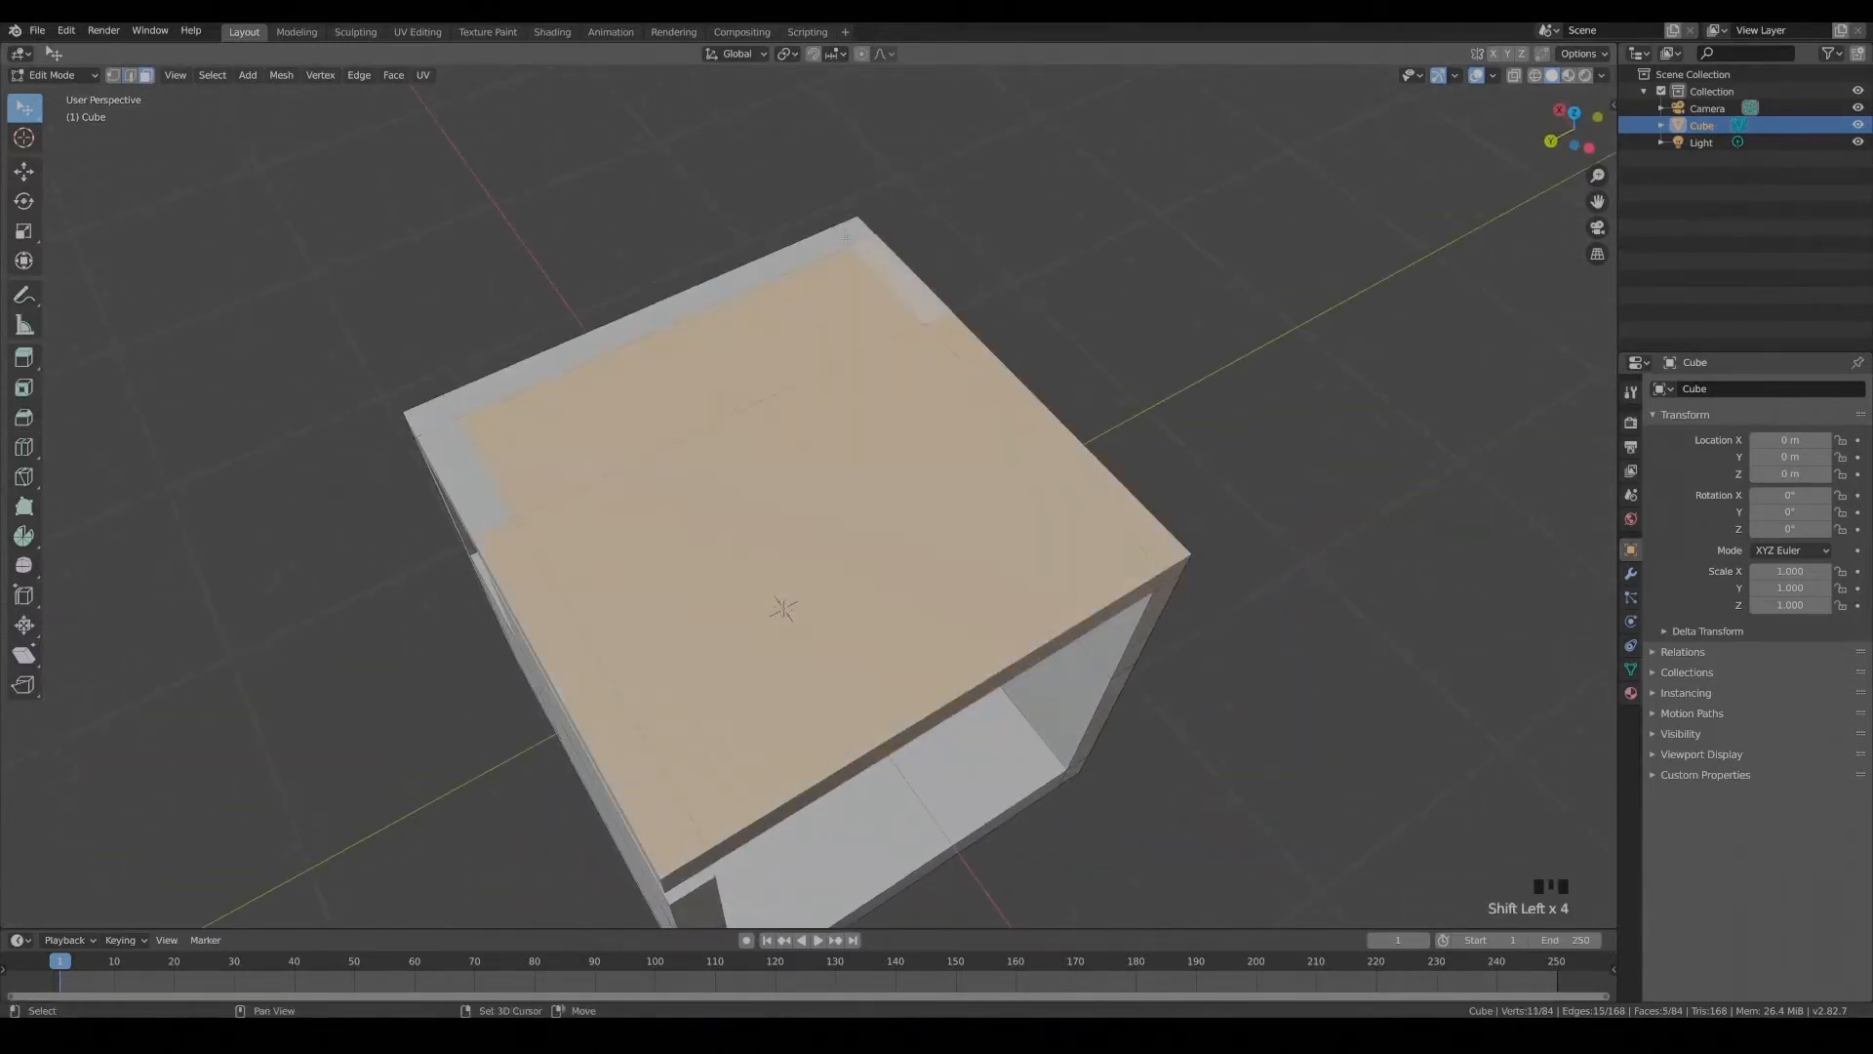
pyautogui.keyDown('shift'); pyautogui.click(430, 418); pyautogui.keyUp('shift')
pyautogui.press('f')
# Merge the lower outer faces of the side wall below the roof gap into a single face.
pyautogui.moveTo(478, 809); pyautogui.dragTo(625, 690, button='middle')
pyautogui.moveTo(700, 580); pyautogui.dragTo(712, 609, button='middle')
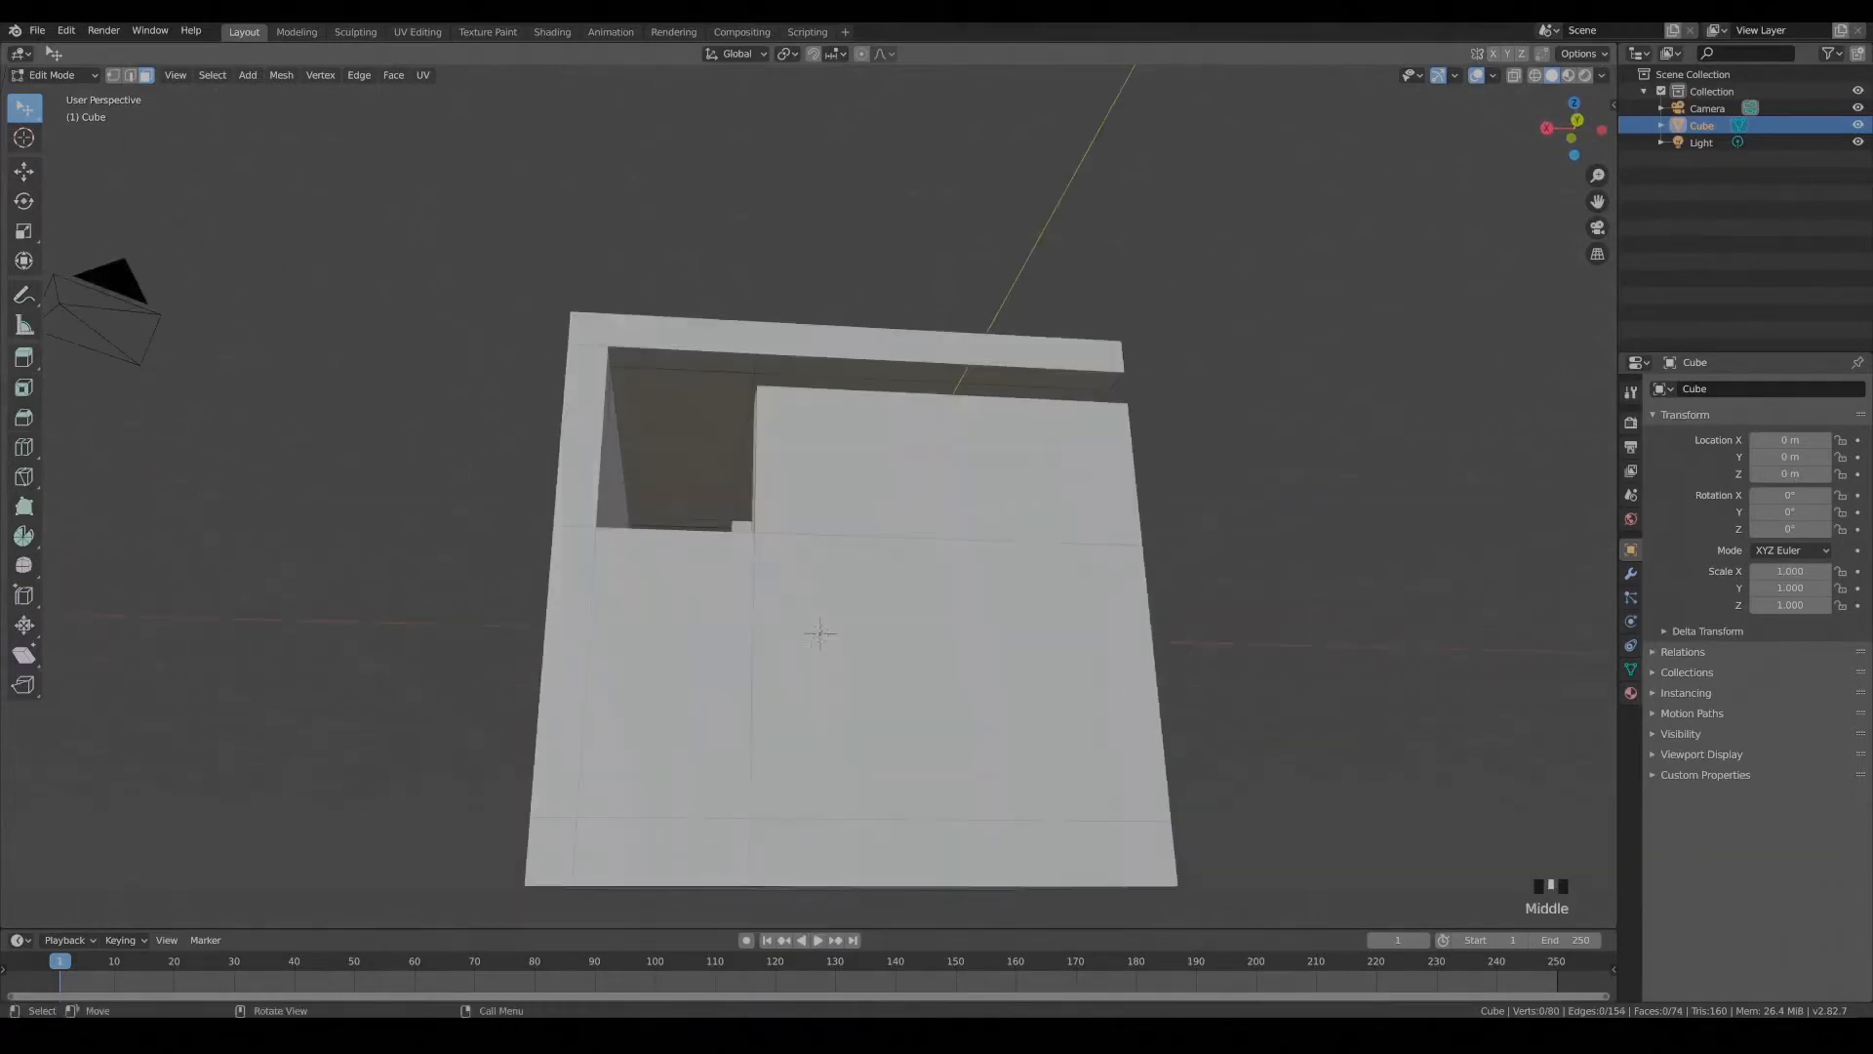
pyautogui.moveTo(576, 644)
pyautogui.mouseDown(button='middle')
pyautogui.moveTo(558, 671)
pyautogui.moveTo(599, 617)
pyautogui.mouseUp(button='middle')
pyautogui.keyDown('shift'); pyautogui.click(936, 858); pyautogui.keyUp('shift')
pyautogui.keyDown('shift'); pyautogui.click(736, 856); pyautogui.keyUp('shift')
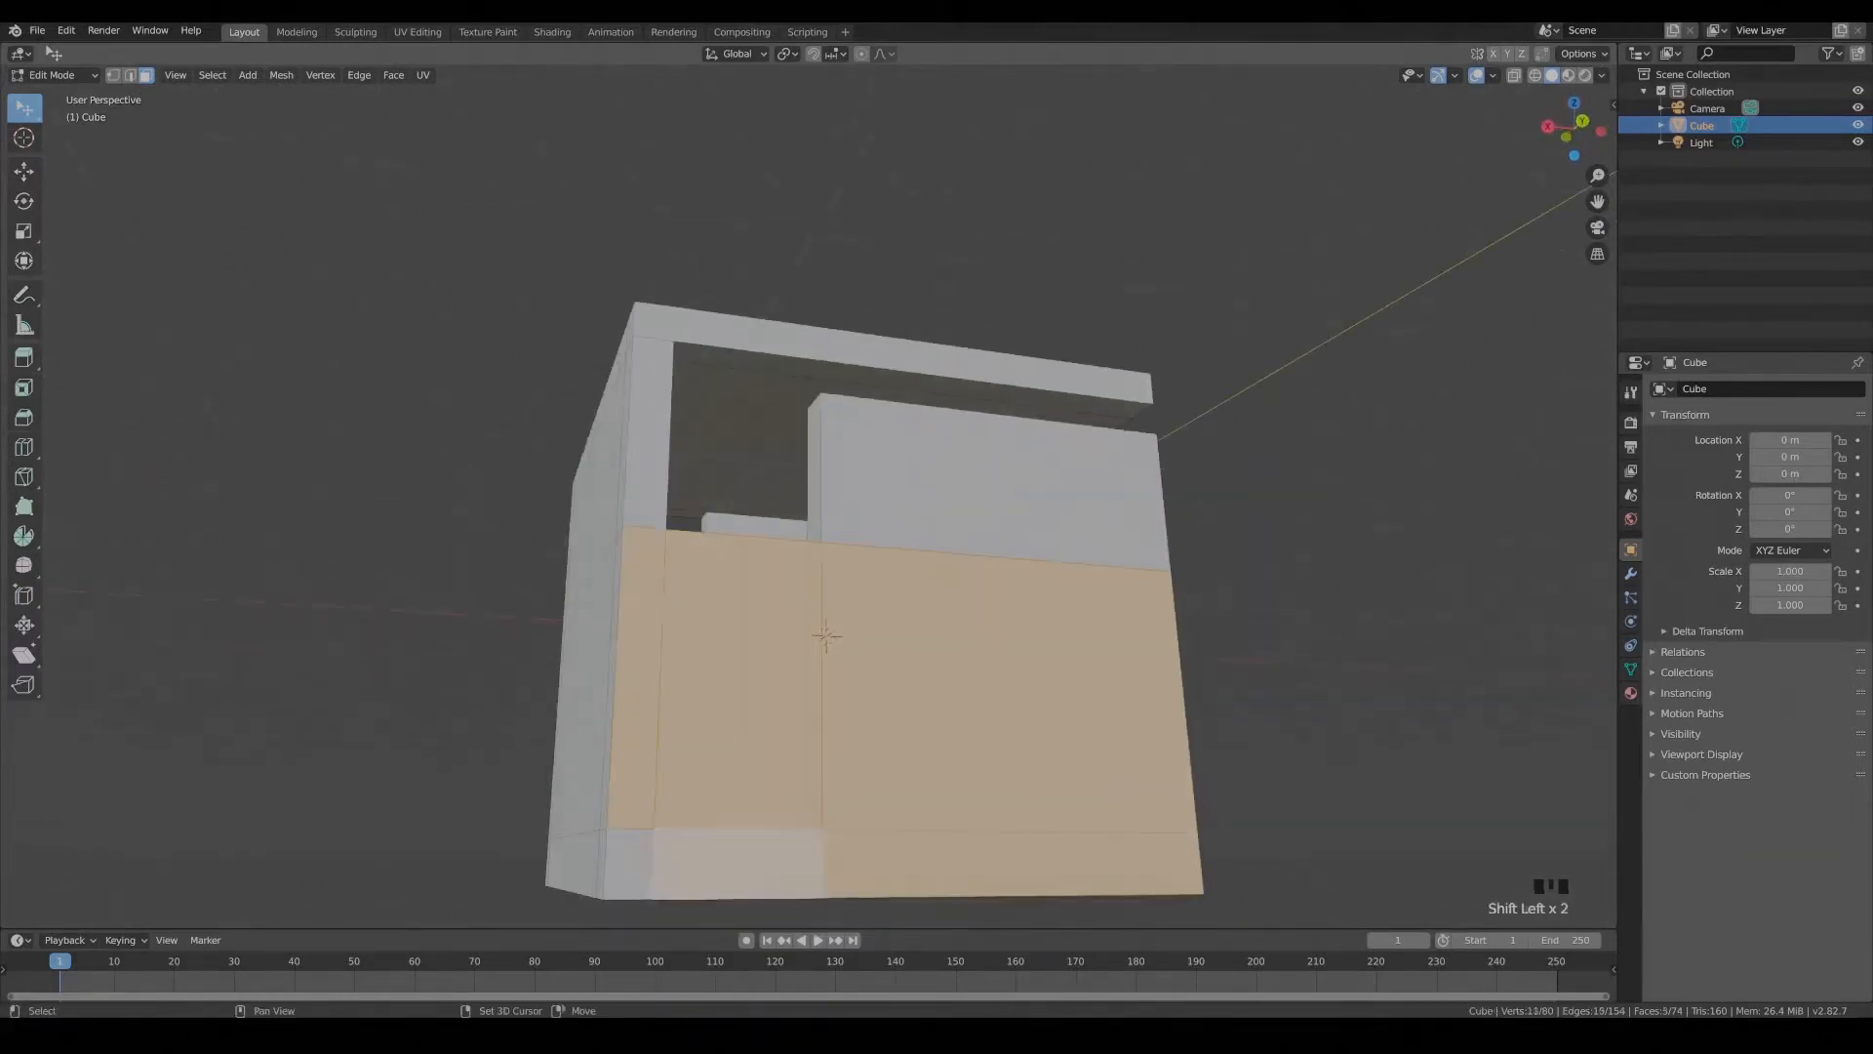
pyautogui.keyDown('shift'); pyautogui.click(629, 855); pyautogui.keyUp('shift')
pyautogui.moveTo(537, 795); pyautogui.dragTo(610, 840, button='middle')
pyautogui.press('f')
# Select all the outer faces of the back wall and merge them into a single face.
pyautogui.click(856, 503)
pyautogui.keyDown('shift'); pyautogui.click(855, 384); pyautogui.keyUp('shift')
pyautogui.keyDown('shift'); pyautogui.click(722, 409); pyautogui.keyUp('shift')
pyautogui.moveTo(605, 488); pyautogui.dragTo(740, 554, button='middle')
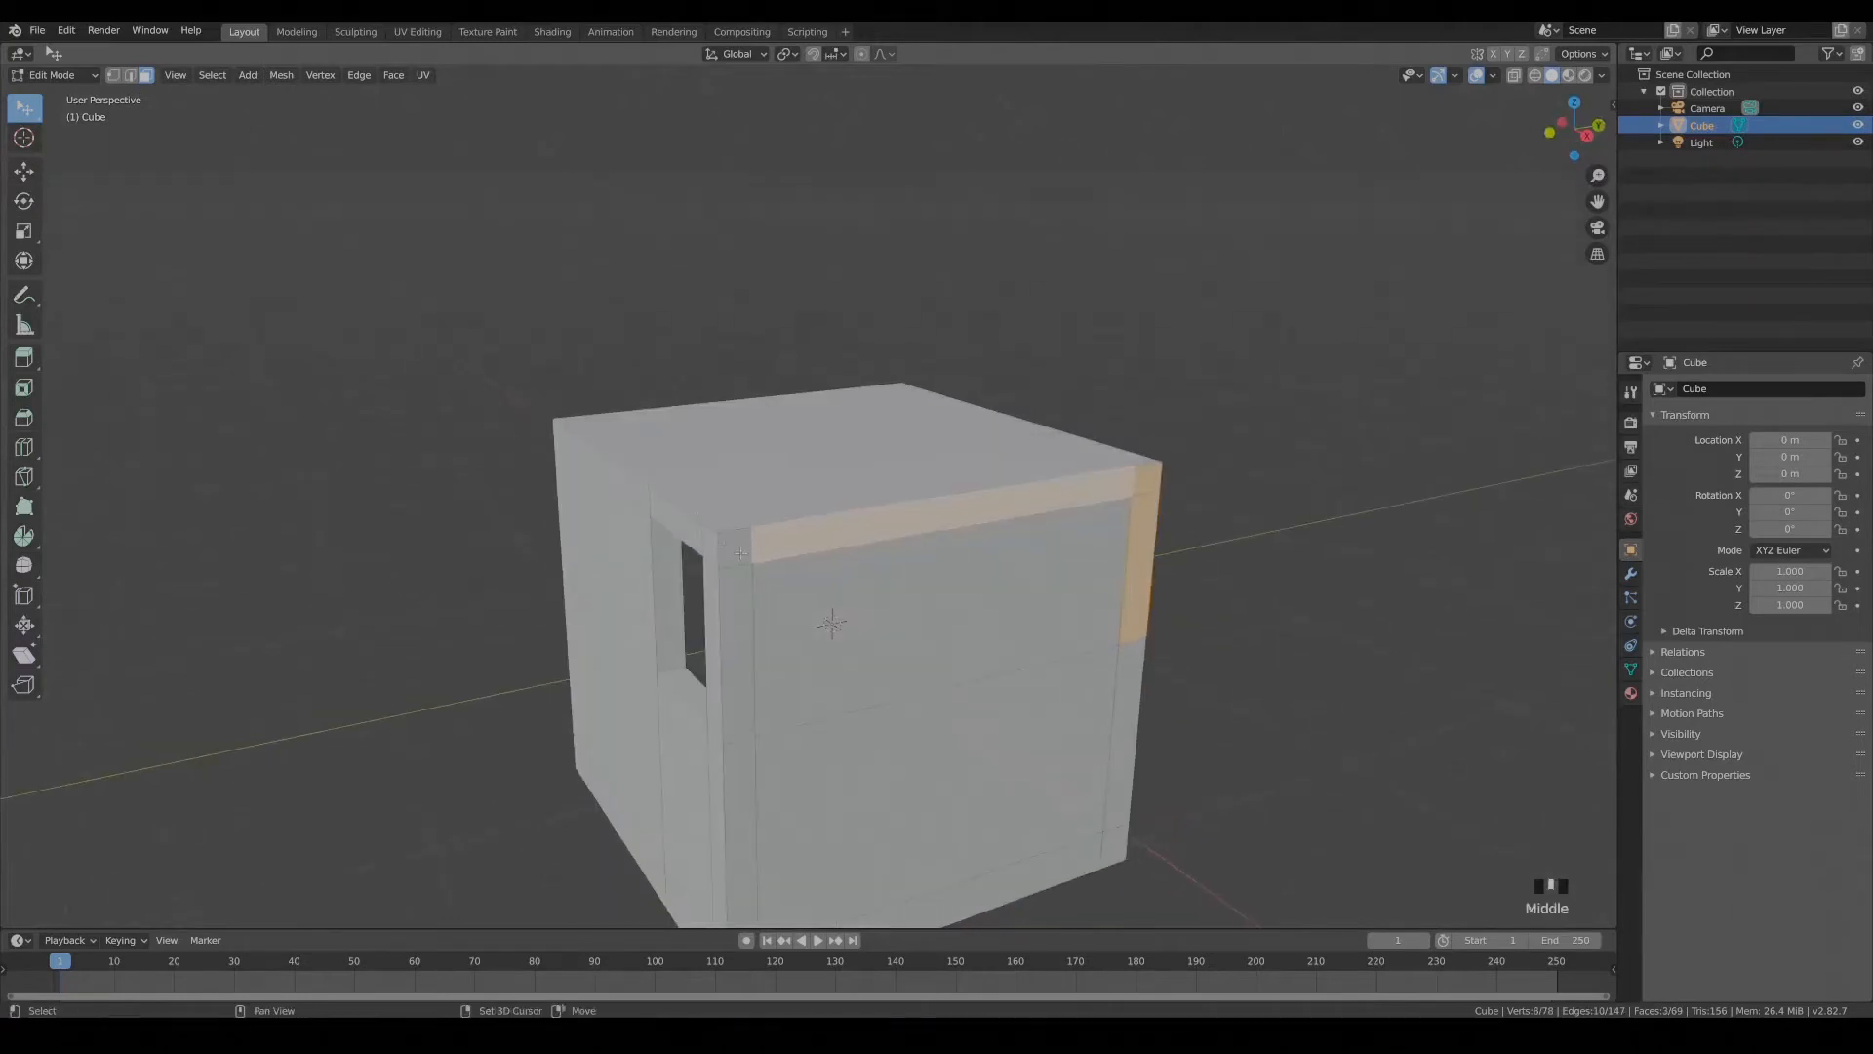
pyautogui.keyDown('shift'); pyautogui.click(734, 782); pyautogui.keyUp('shift')
pyautogui.moveTo(735, 782); pyautogui.dragTo(771, 644, button='middle')
pyautogui.keyDown('shift'); pyautogui.click(1168, 639); pyautogui.keyUp('shift')
pyautogui.press('f')
# Merge the lower outer faces of the side wall that joins the roof into a single face.
pyautogui.moveTo(927, 761); pyautogui.dragTo(770, 693, button='middle')
pyautogui.click(839, 839)
pyautogui.click(829, 717)
pyautogui.keyDown('shift'); pyautogui.click(1024, 740); pyautogui.keyUp('shift')
pyautogui.keyDown('shift'); pyautogui.click(890, 893); pyautogui.keyUp('shift')
pyautogui.press('f')
pyautogui.moveTo(890, 839); pyautogui.dragTo(961, 883, button='middle')
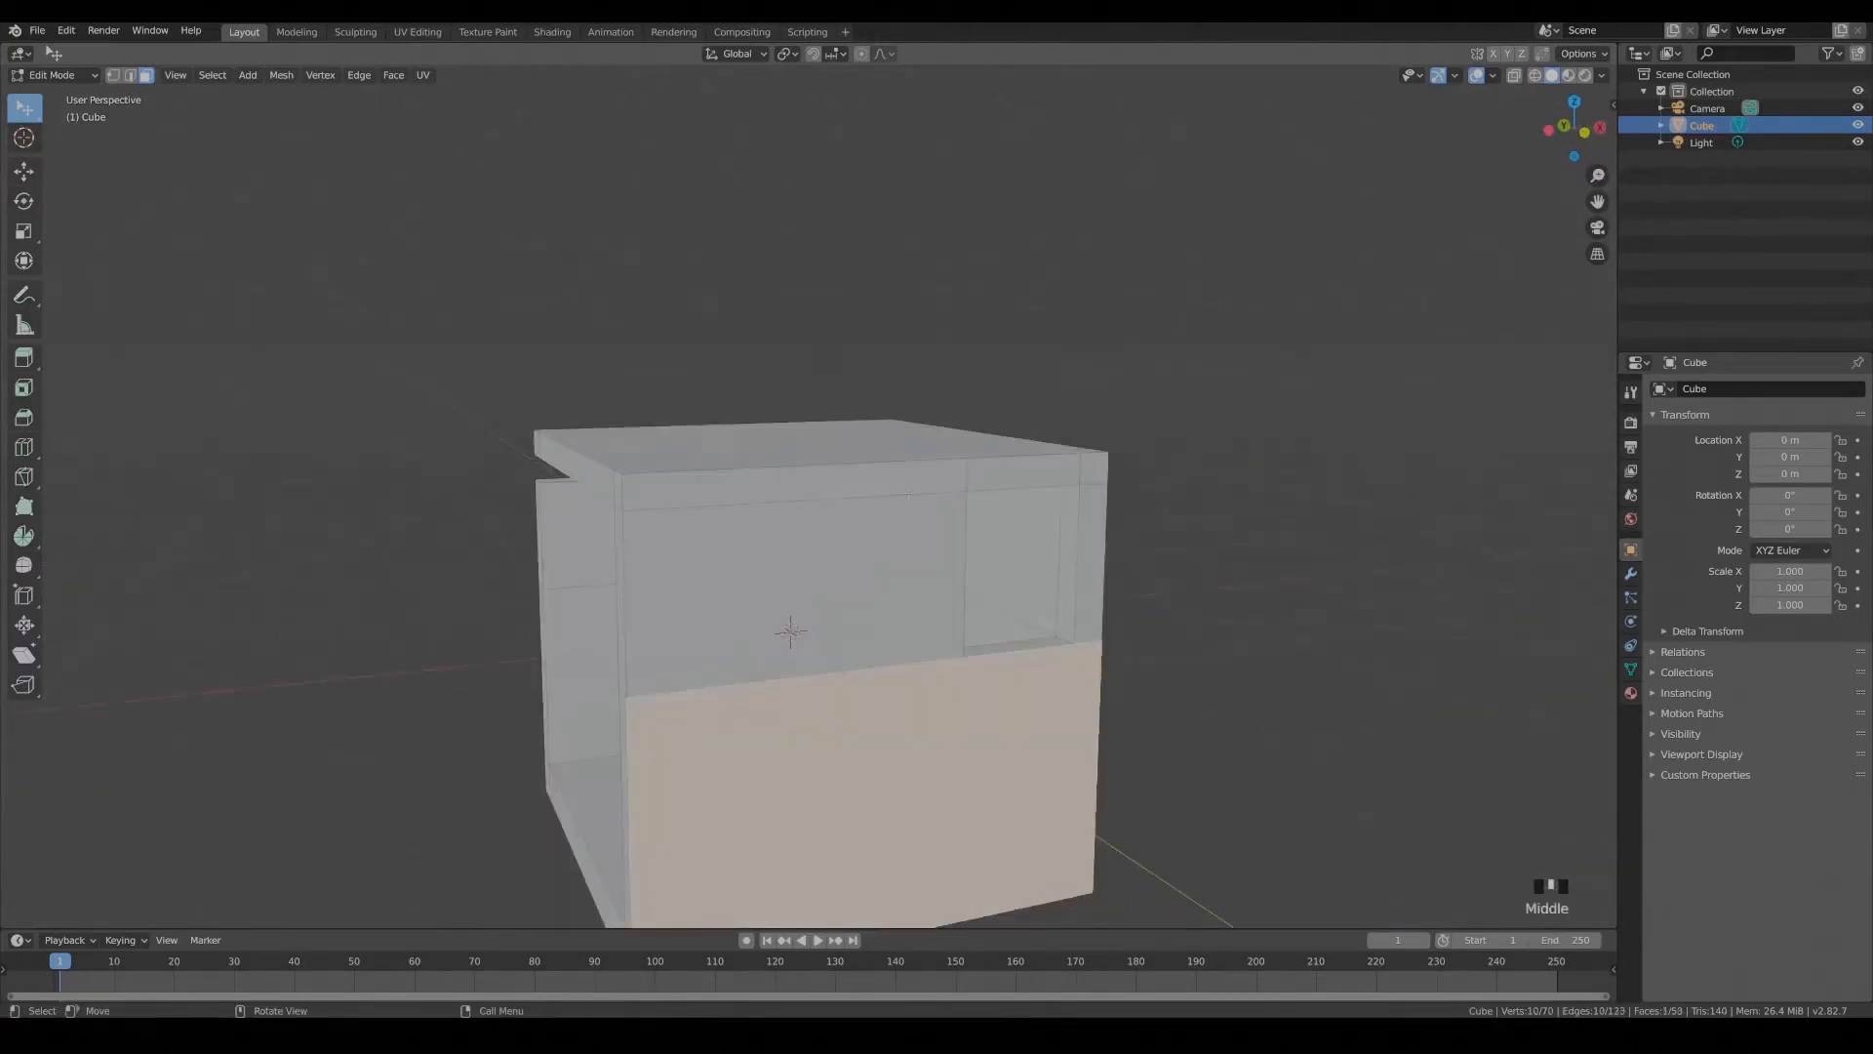
# Merge the narrow outer faces along the top of the same side wall into one face.
pyautogui.click(839, 482)
pyautogui.keyDown('shift'); pyautogui.click(1020, 470); pyautogui.keyUp('shift')
pyautogui.keyDown('shift'); pyautogui.click(1089, 466); pyautogui.keyUp('shift')
pyautogui.press('f')
# Merge the end faces of the roof-joined side wall at the room's open end.
pyautogui.moveTo(673, 796); pyautogui.dragTo(812, 759, button='middle')
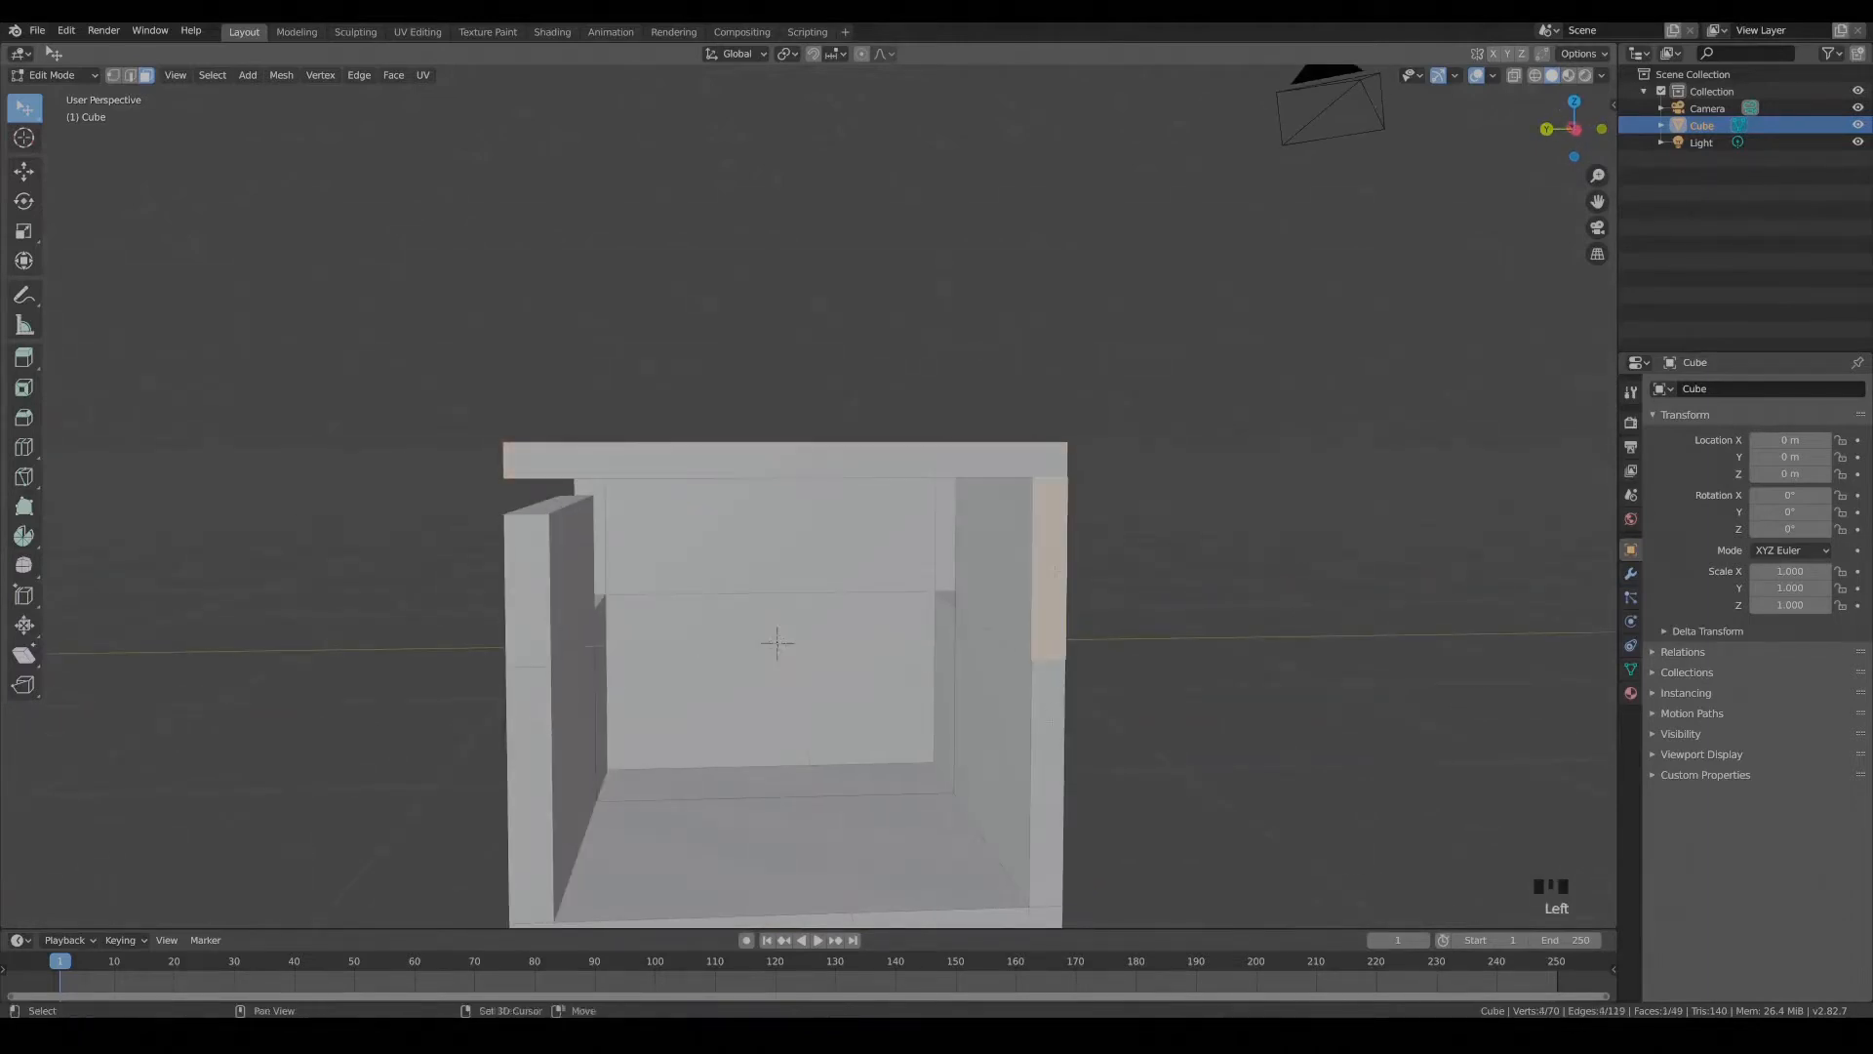
pyautogui.keyDown('shift'); pyautogui.click(1049, 724); pyautogui.keyUp('shift')
pyautogui.moveTo(679, 766); pyautogui.dragTo(712, 743, button='middle')
pyautogui.keyDown('shift'); pyautogui.click(929, 723); pyautogui.keyUp('shift')
pyautogui.press('f')
# Merge the faces of the floor's open-end edge, and merge all the faces on the room's underside.
pyautogui.moveTo(914, 718); pyautogui.dragTo(937, 745, button='middle')
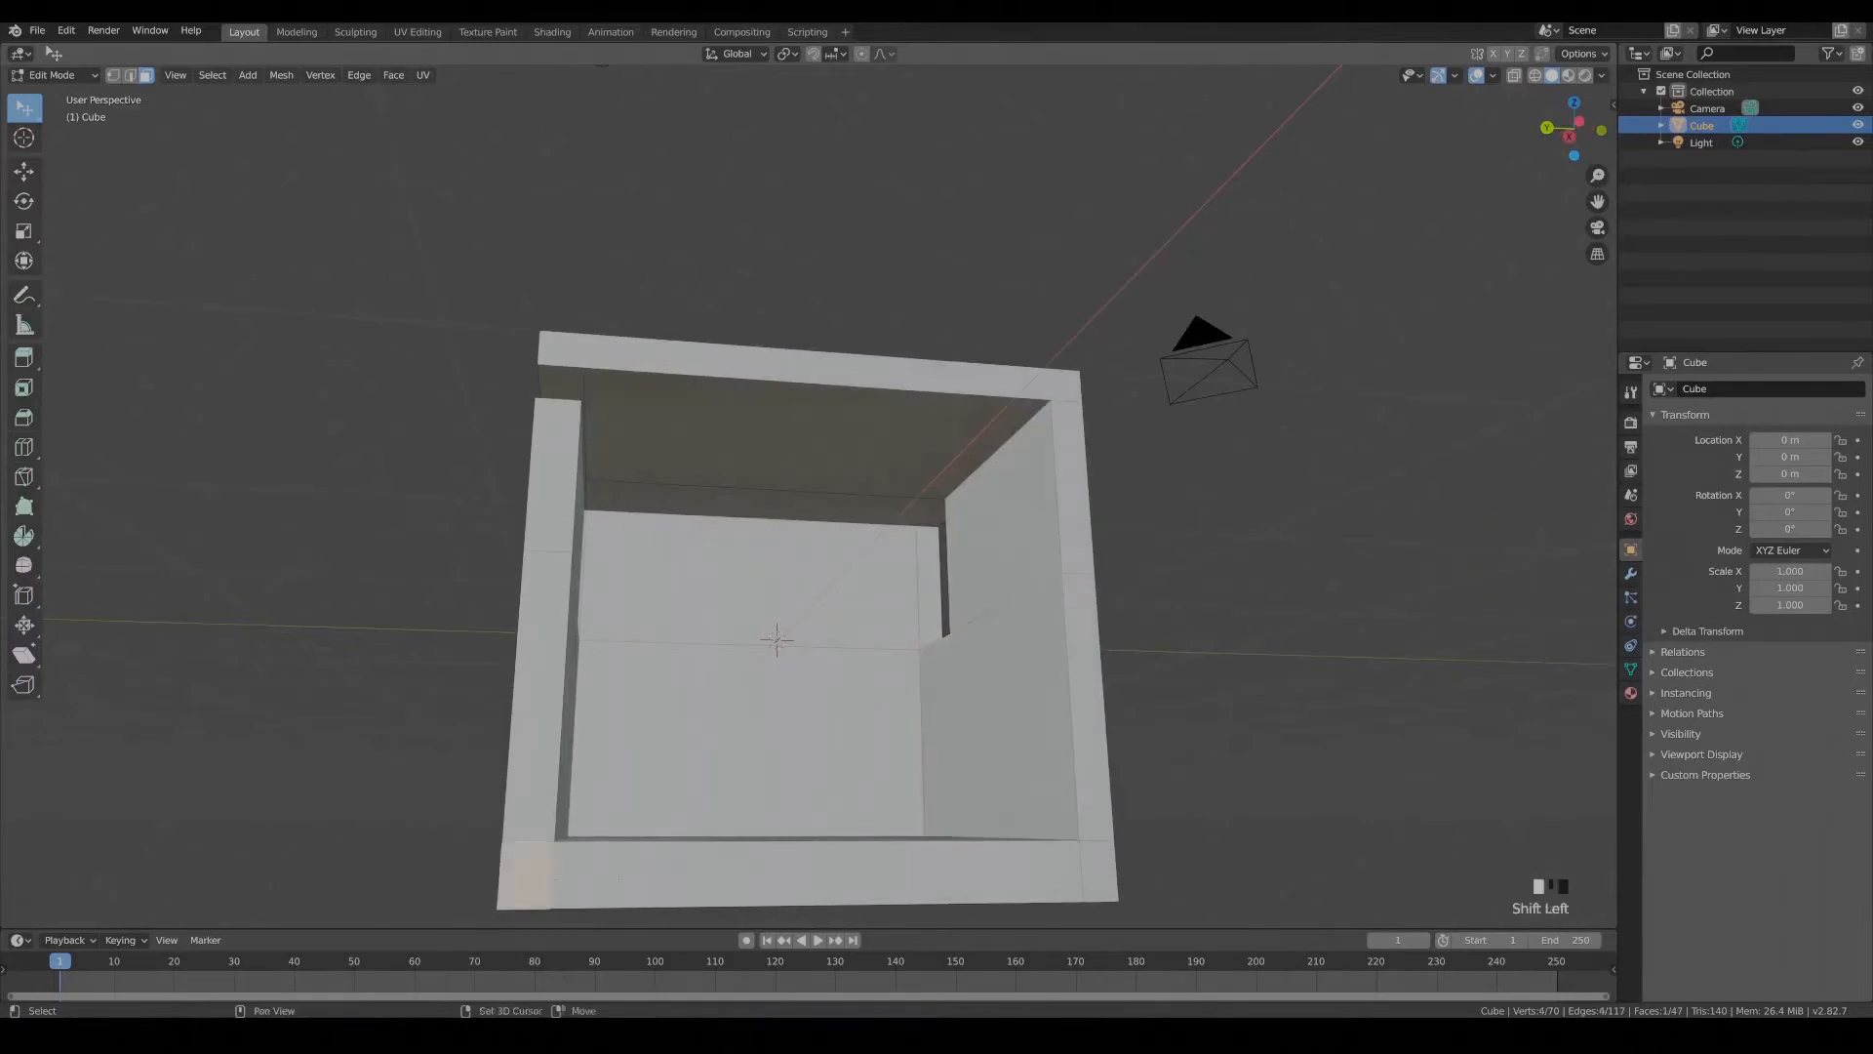
pyautogui.keyDown('shift'); pyautogui.click(620, 878); pyautogui.keyUp('shift')
pyautogui.moveTo(621, 878); pyautogui.dragTo(532, 886, button='middle')
pyautogui.moveTo(1284, 696); pyautogui.dragTo(902, 589, button='middle')
pyautogui.moveTo(786, 617); pyautogui.dragTo(819, 526, button='middle')
pyautogui.click(579, 724)
pyautogui.keyDown('shift'); pyautogui.click(644, 724); pyautogui.keyUp('shift')
pyautogui.keyDown('shift'); pyautogui.click(756, 717); pyautogui.keyUp('shift')
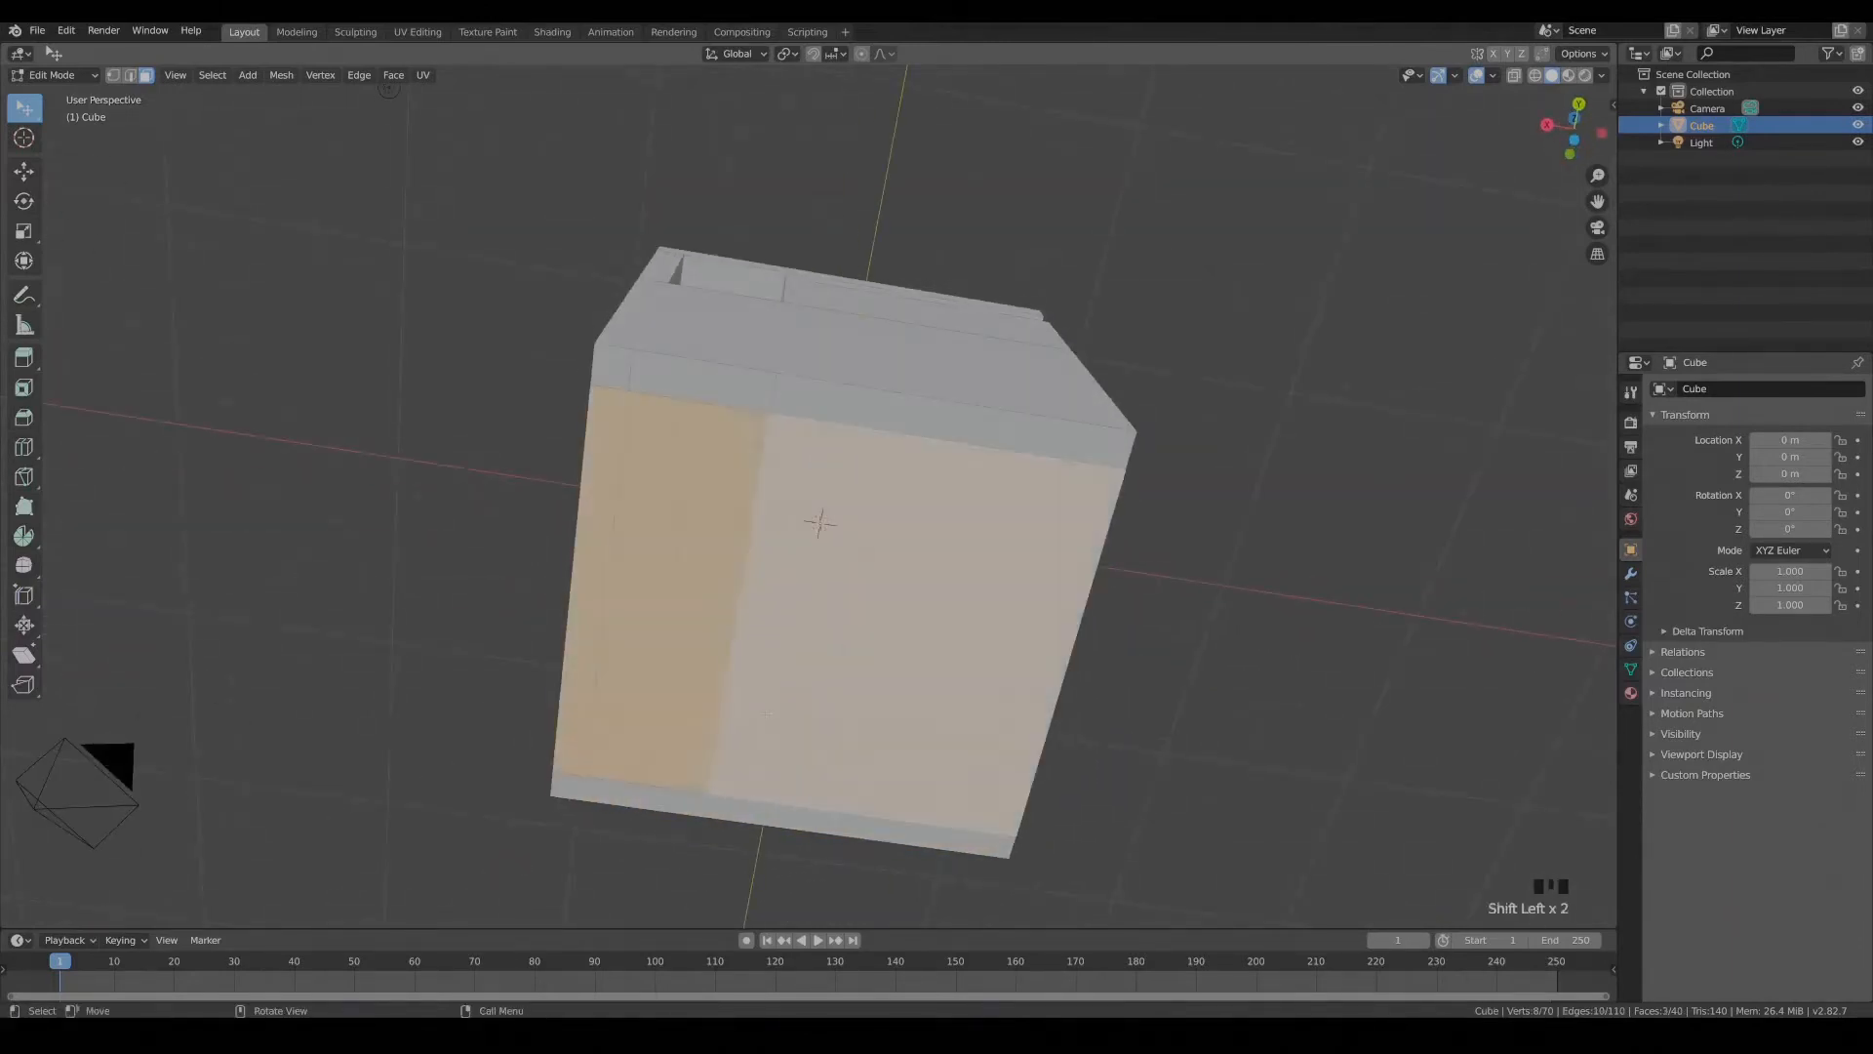
pyautogui.press('f')
pyautogui.click(795, 398)
pyautogui.keyDown('shift'); pyautogui.click(736, 480); pyautogui.keyUp('shift')
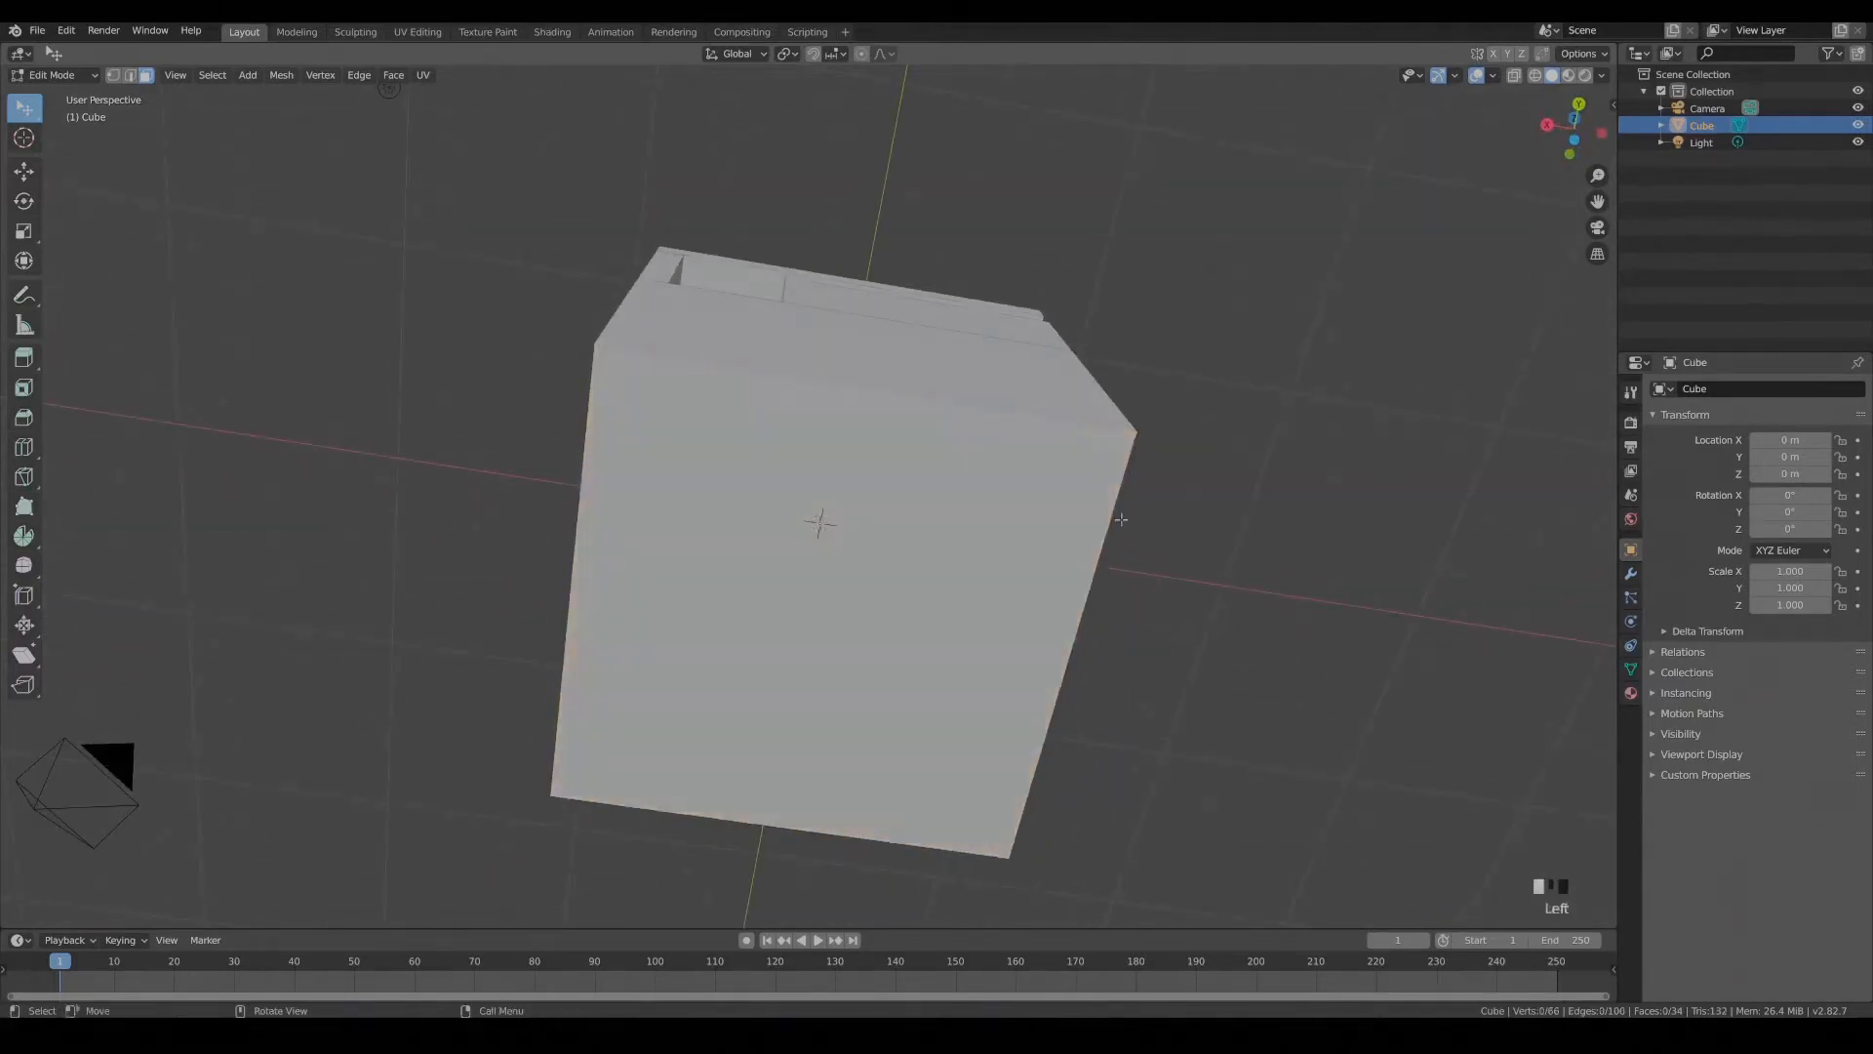
# Inspect the cleaned-up room from several sides in Object Mode and return to Edit Mode.
pyautogui.moveTo(1121, 519); pyautogui.dragTo(600, 535, button='middle')
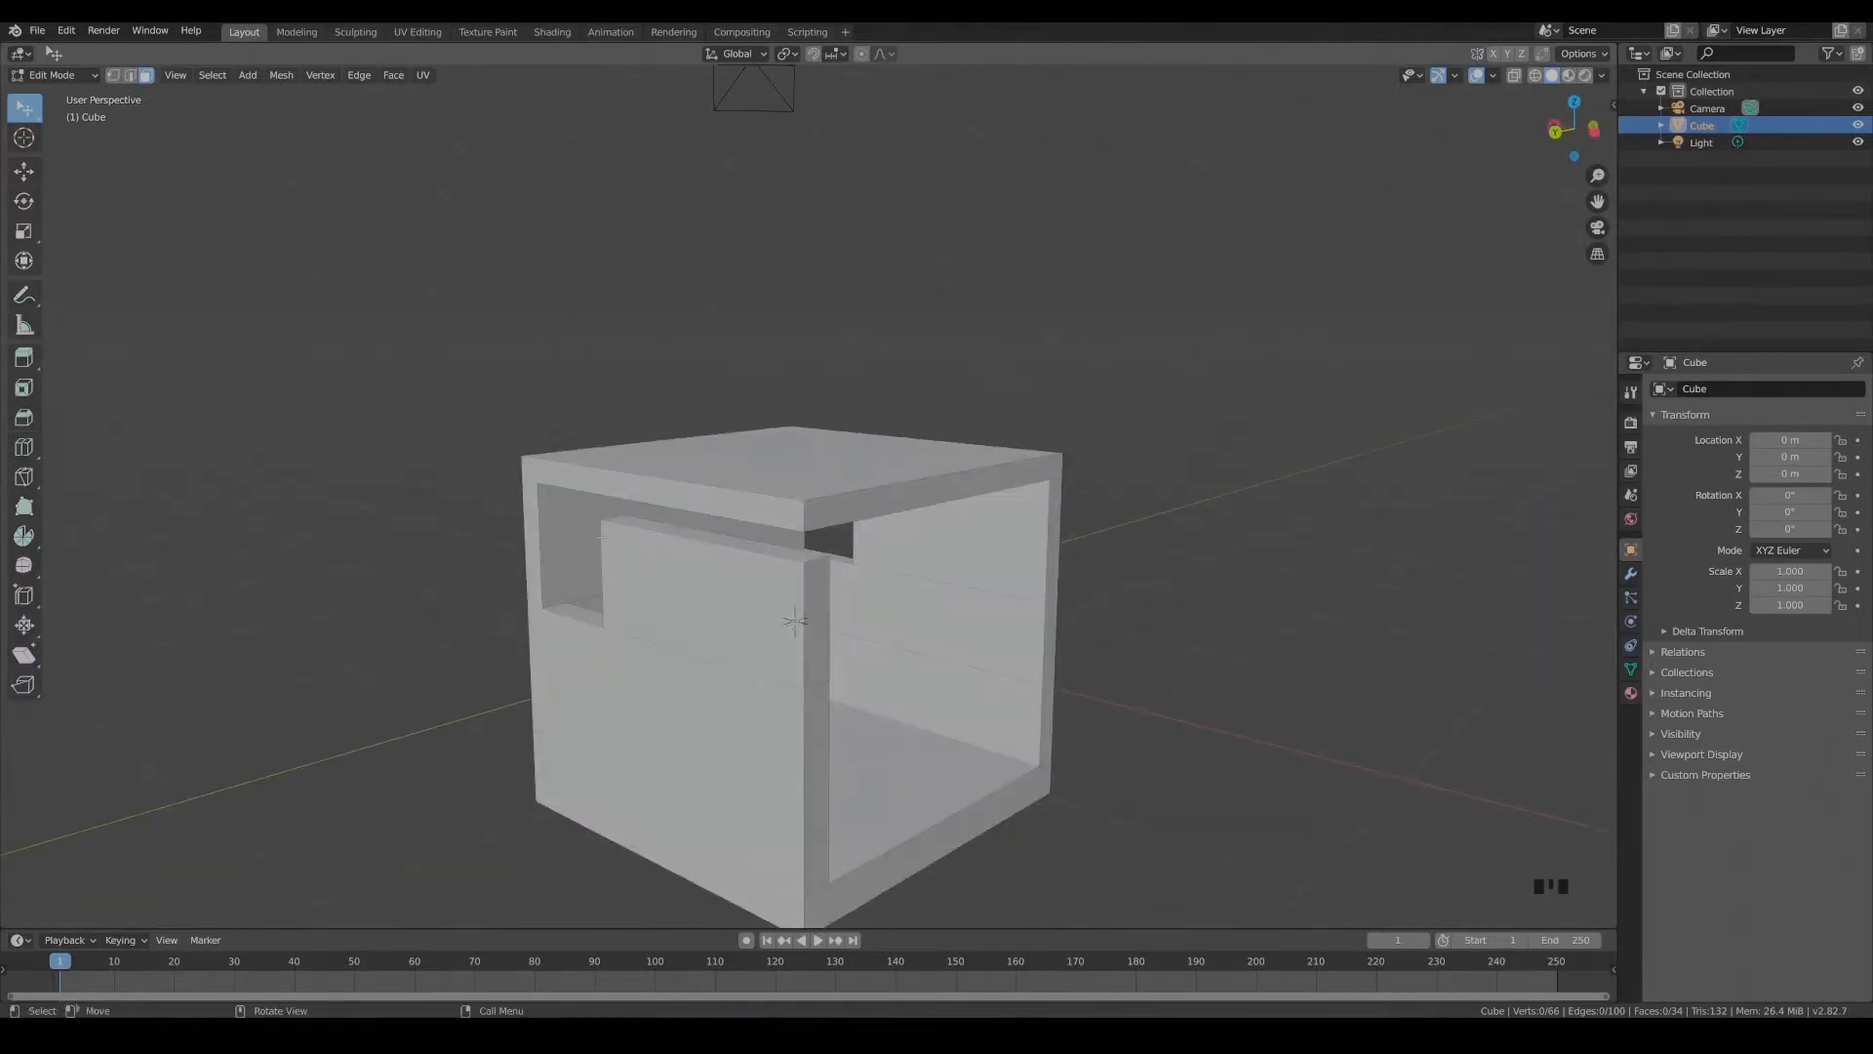
pyautogui.press('Tab')
pyautogui.moveTo(690, 599); pyautogui.dragTo(1148, 704, button='middle')
pyautogui.press('Tab')
pyautogui.press('Tab')
pyautogui.press('Tab')
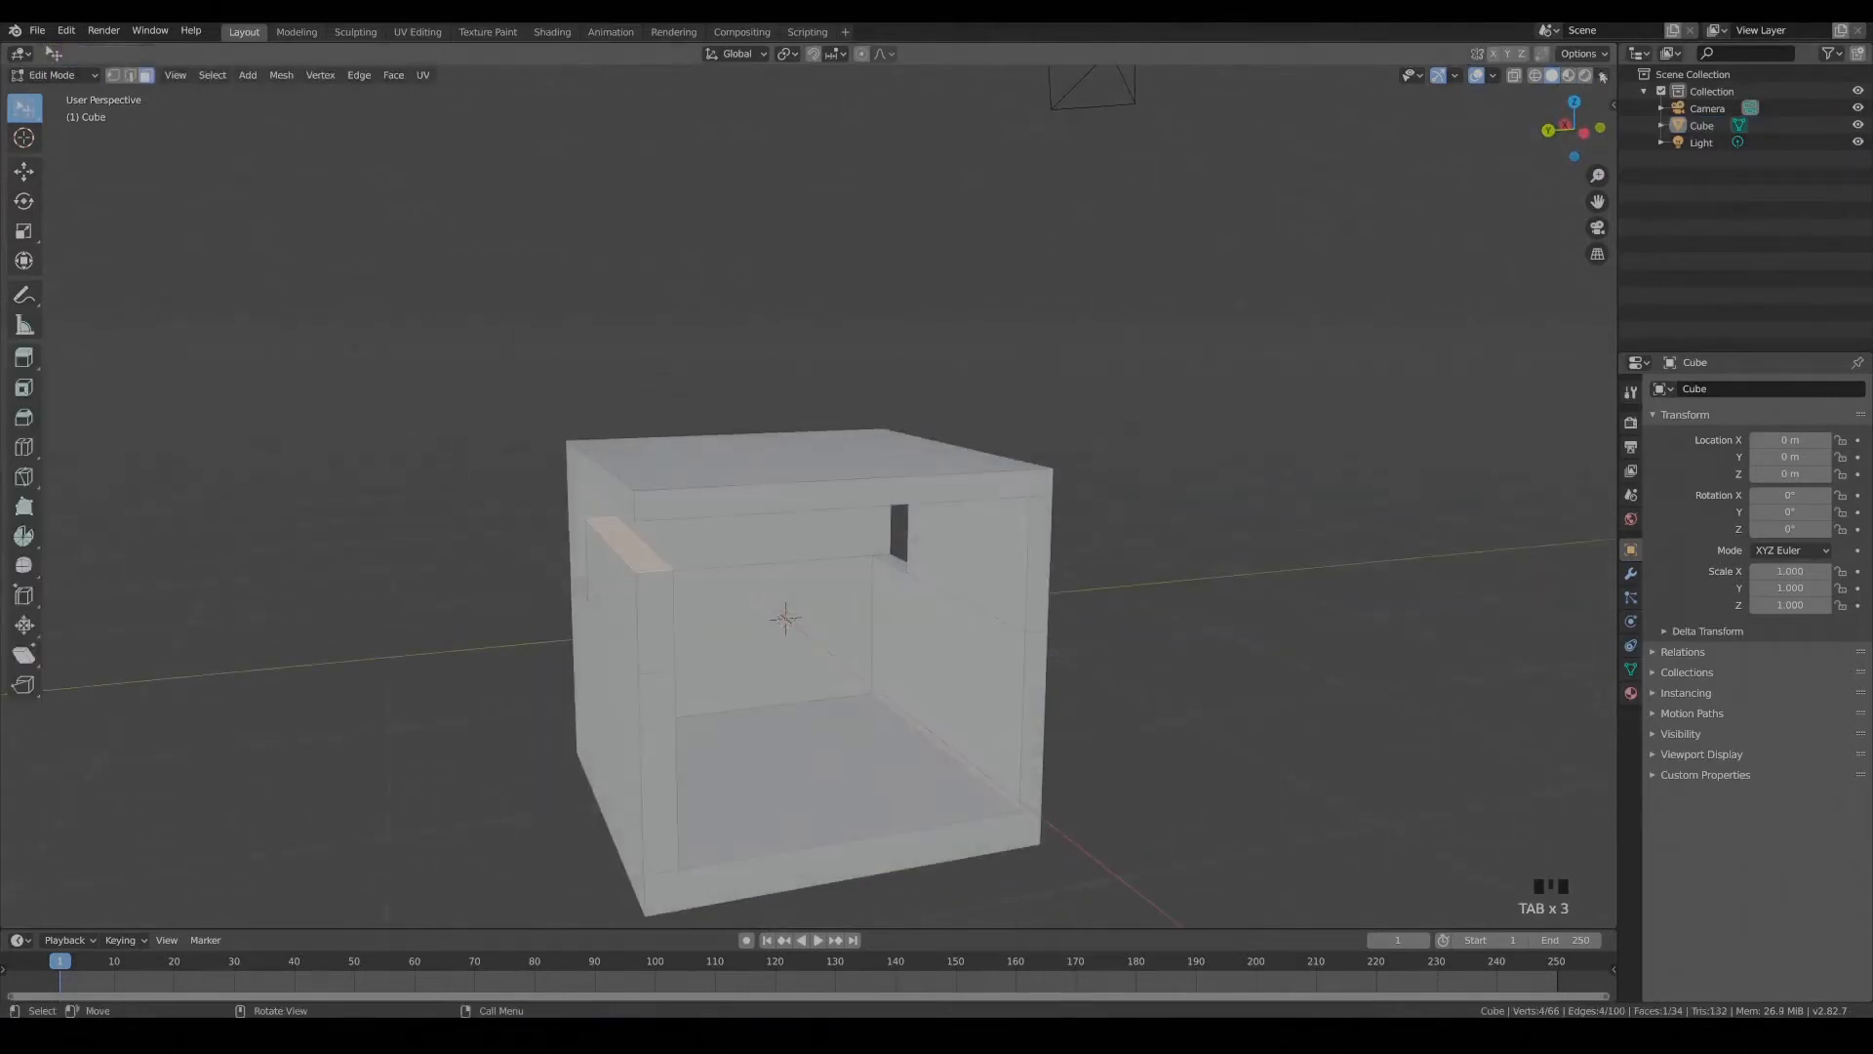
pyautogui.click(1613, 105)
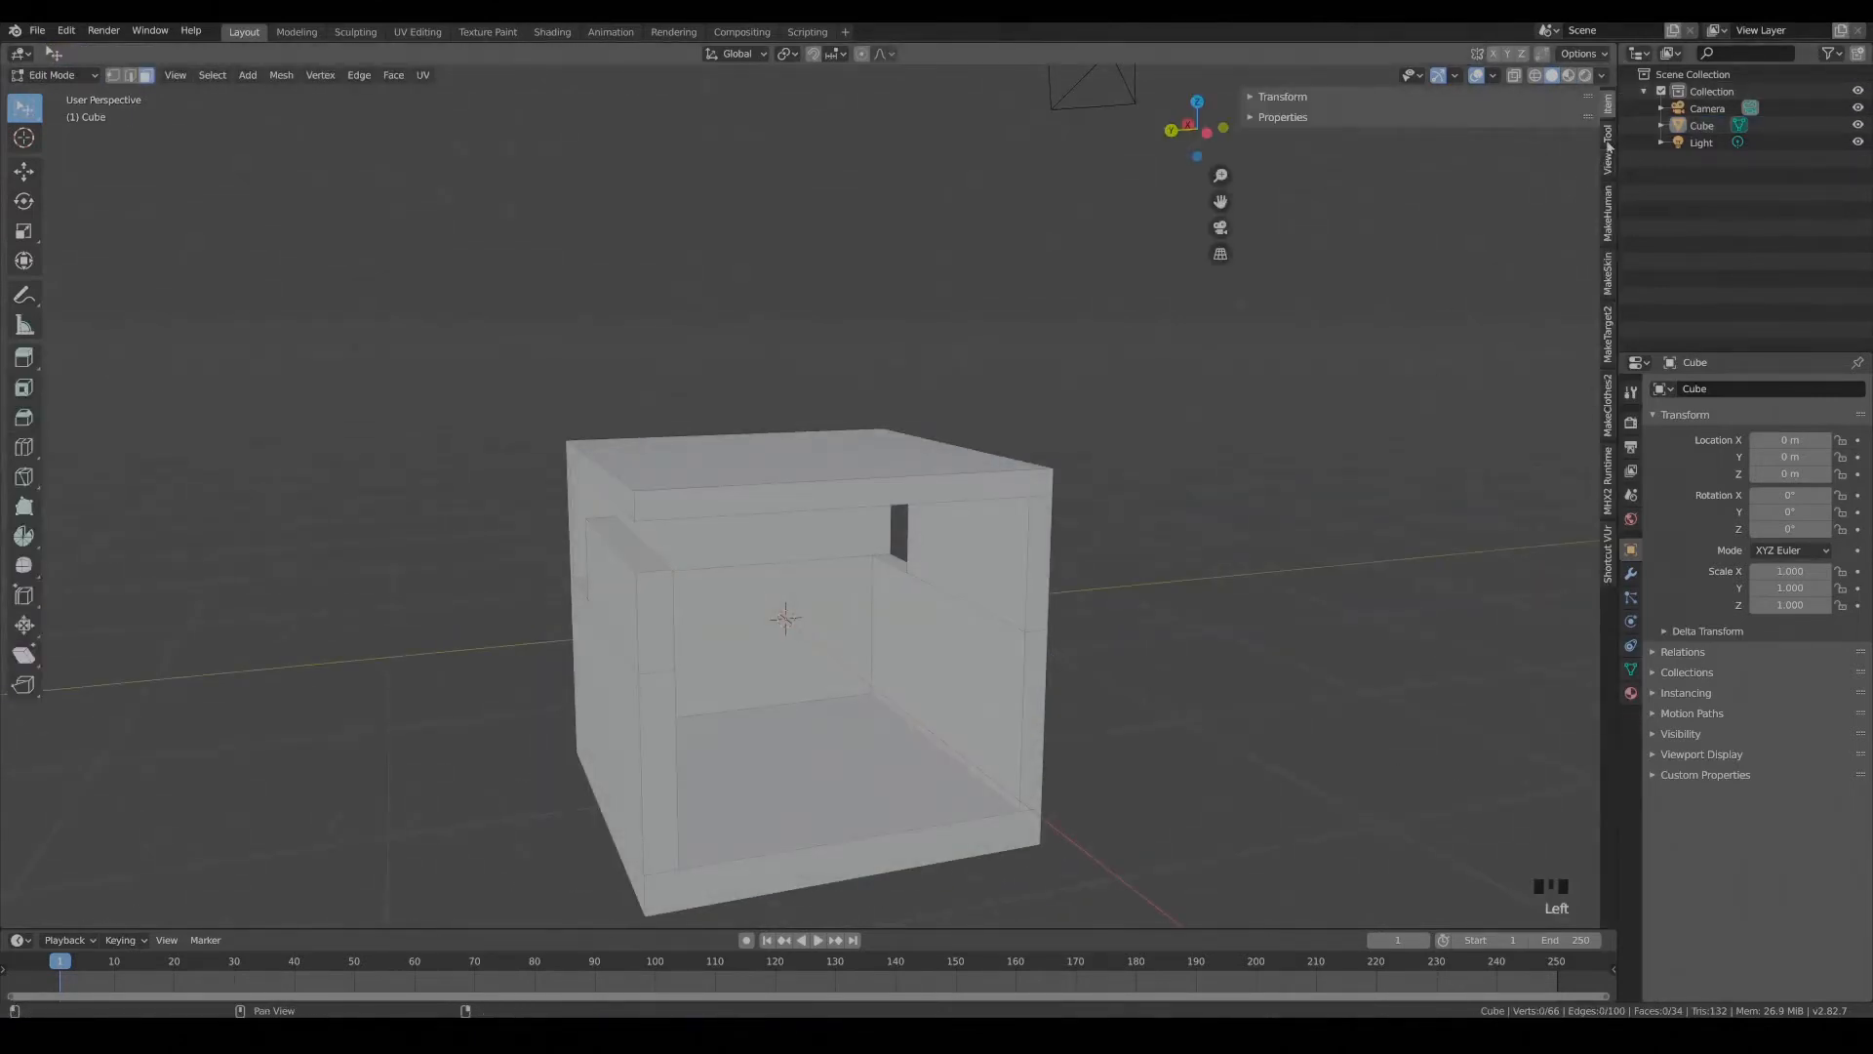
pyautogui.click(1541, 55)
pyautogui.click(1569, 55)
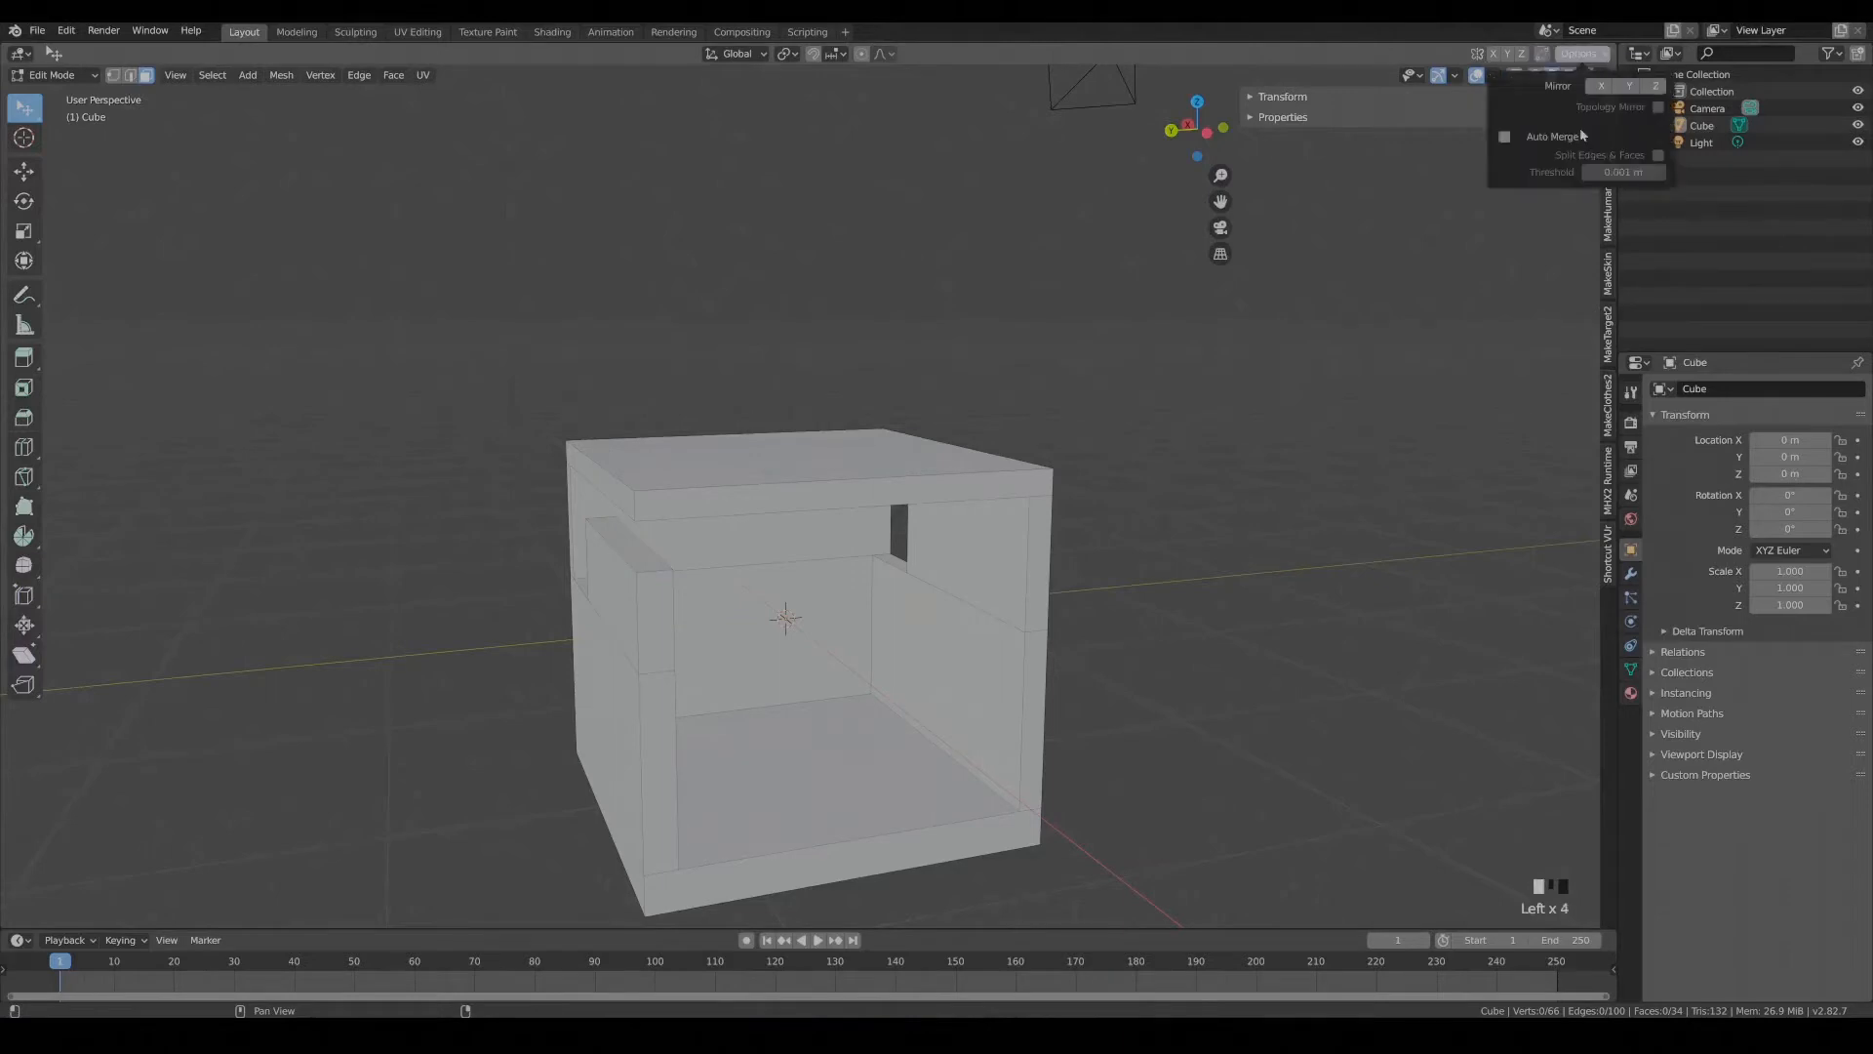
pyautogui.click(1503, 56)
pyautogui.click(1509, 54)
pyautogui.click(1602, 76)
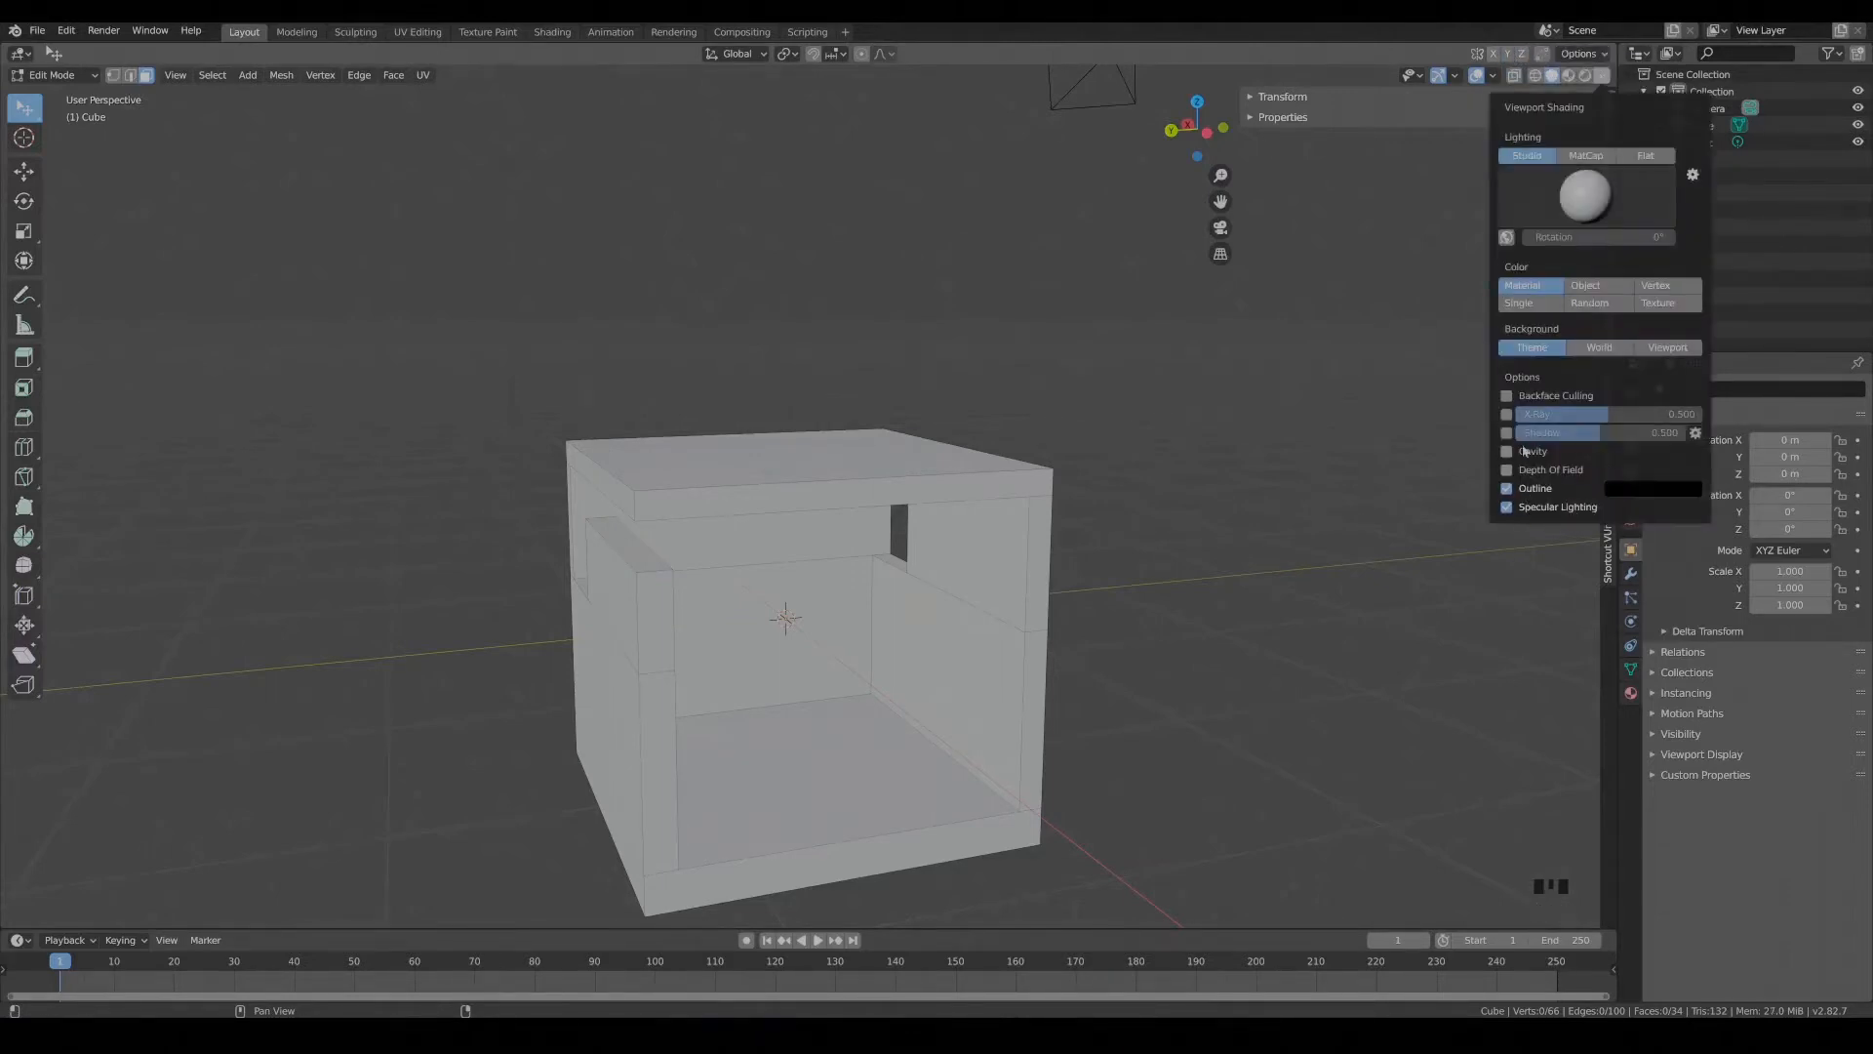
# Display the face normals as lines with size 0.46 and examine their directions around the room.
pyautogui.click(1492, 76)
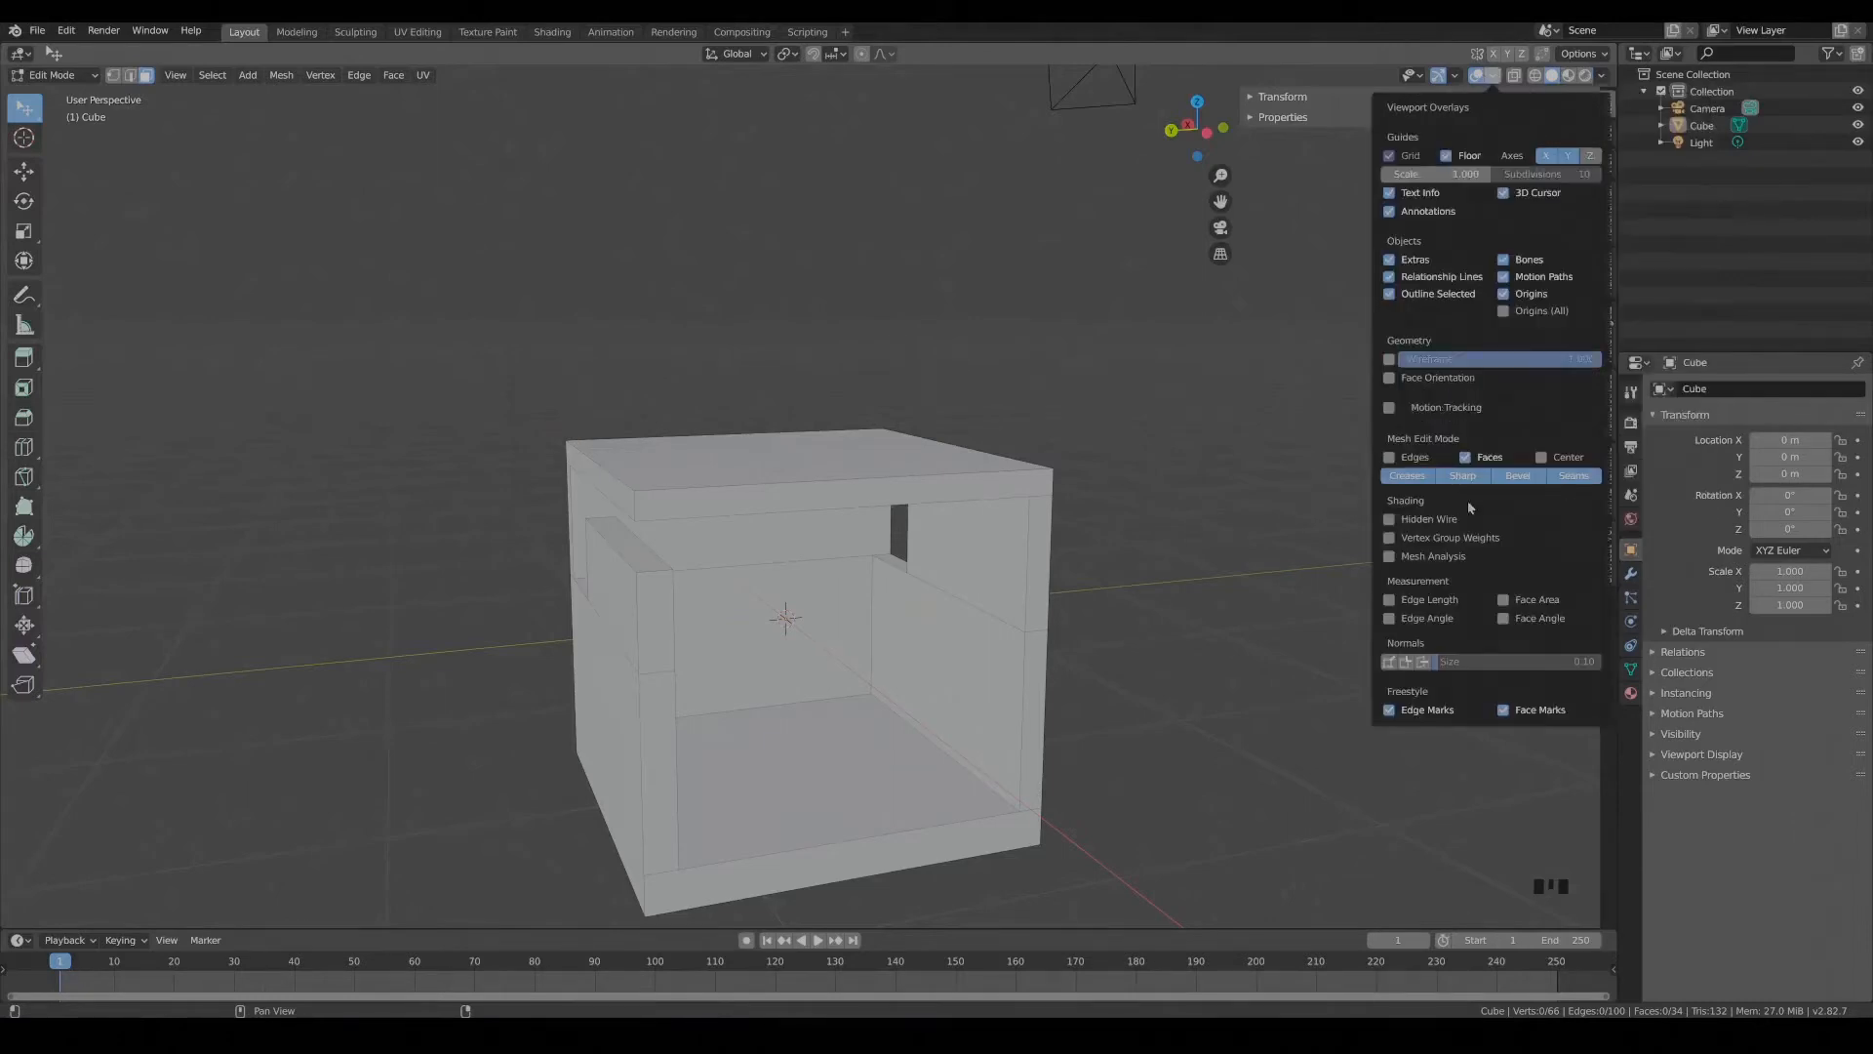
pyautogui.moveTo(742, 722); pyautogui.dragTo(1089, 641, button='middle')
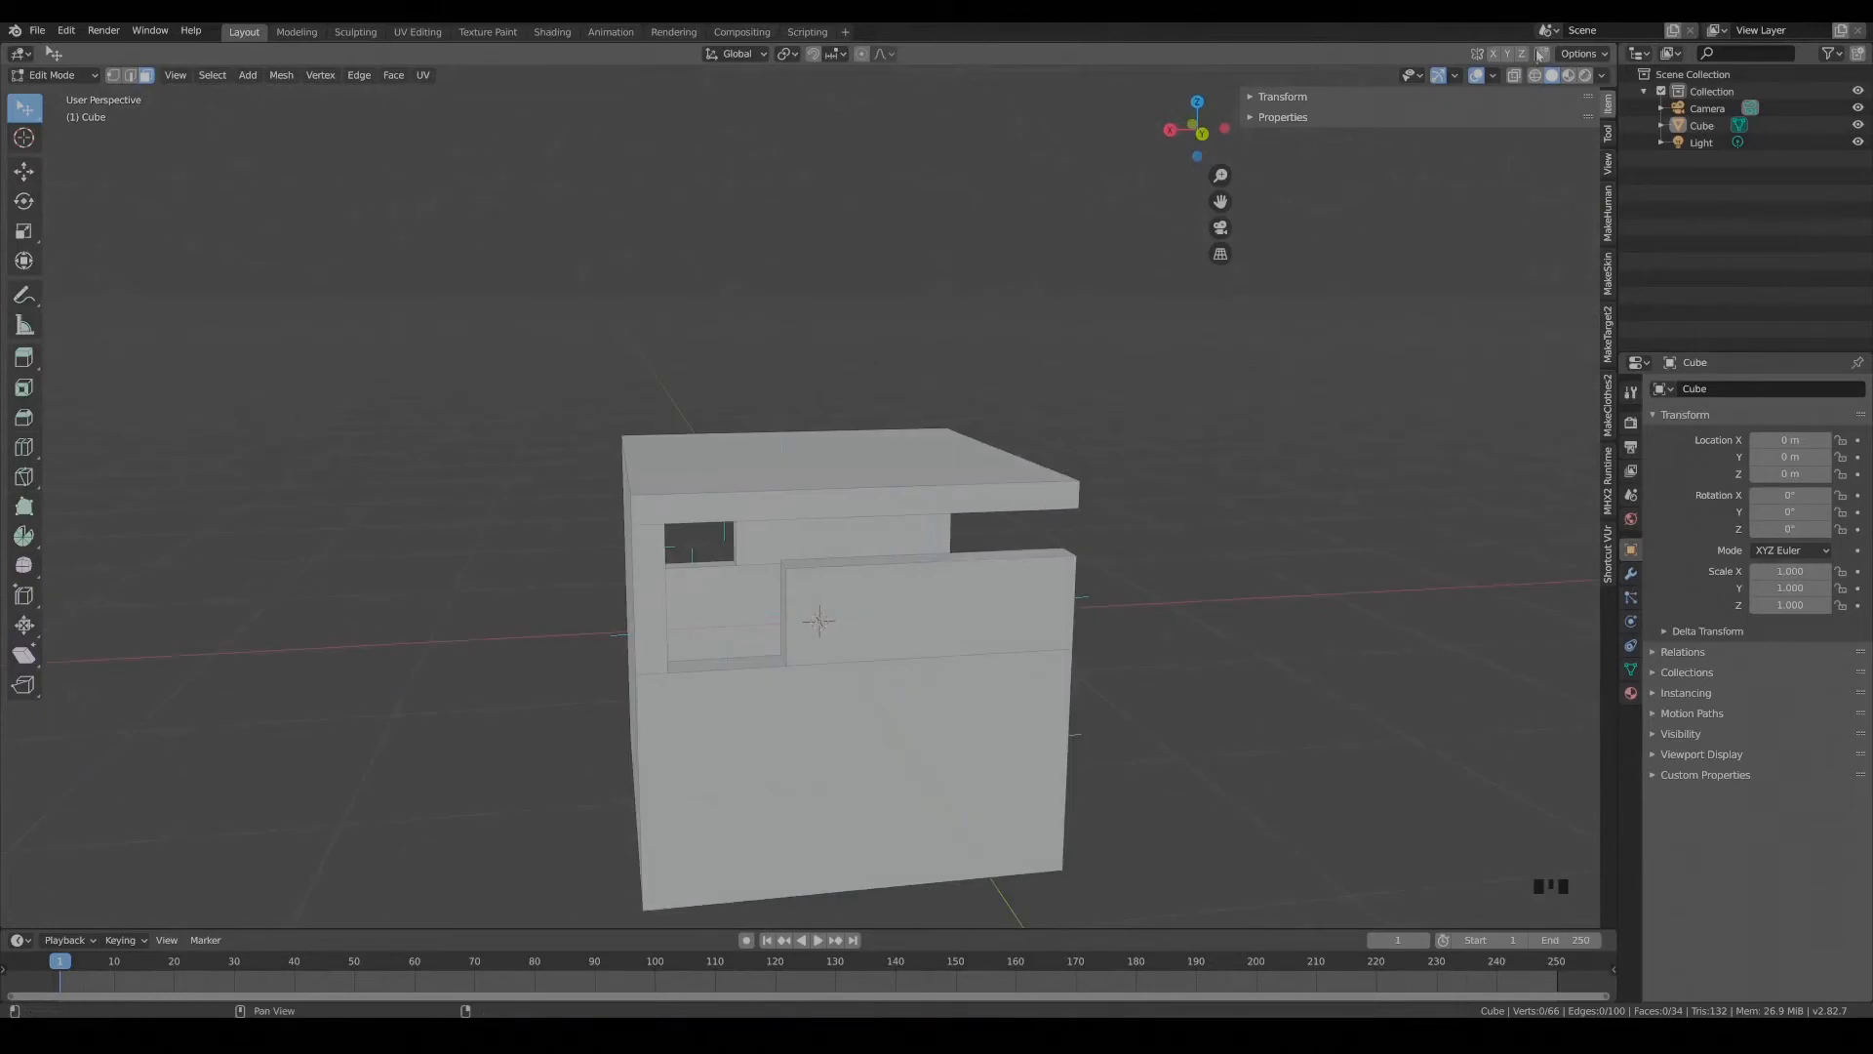
pyautogui.click(1493, 76)
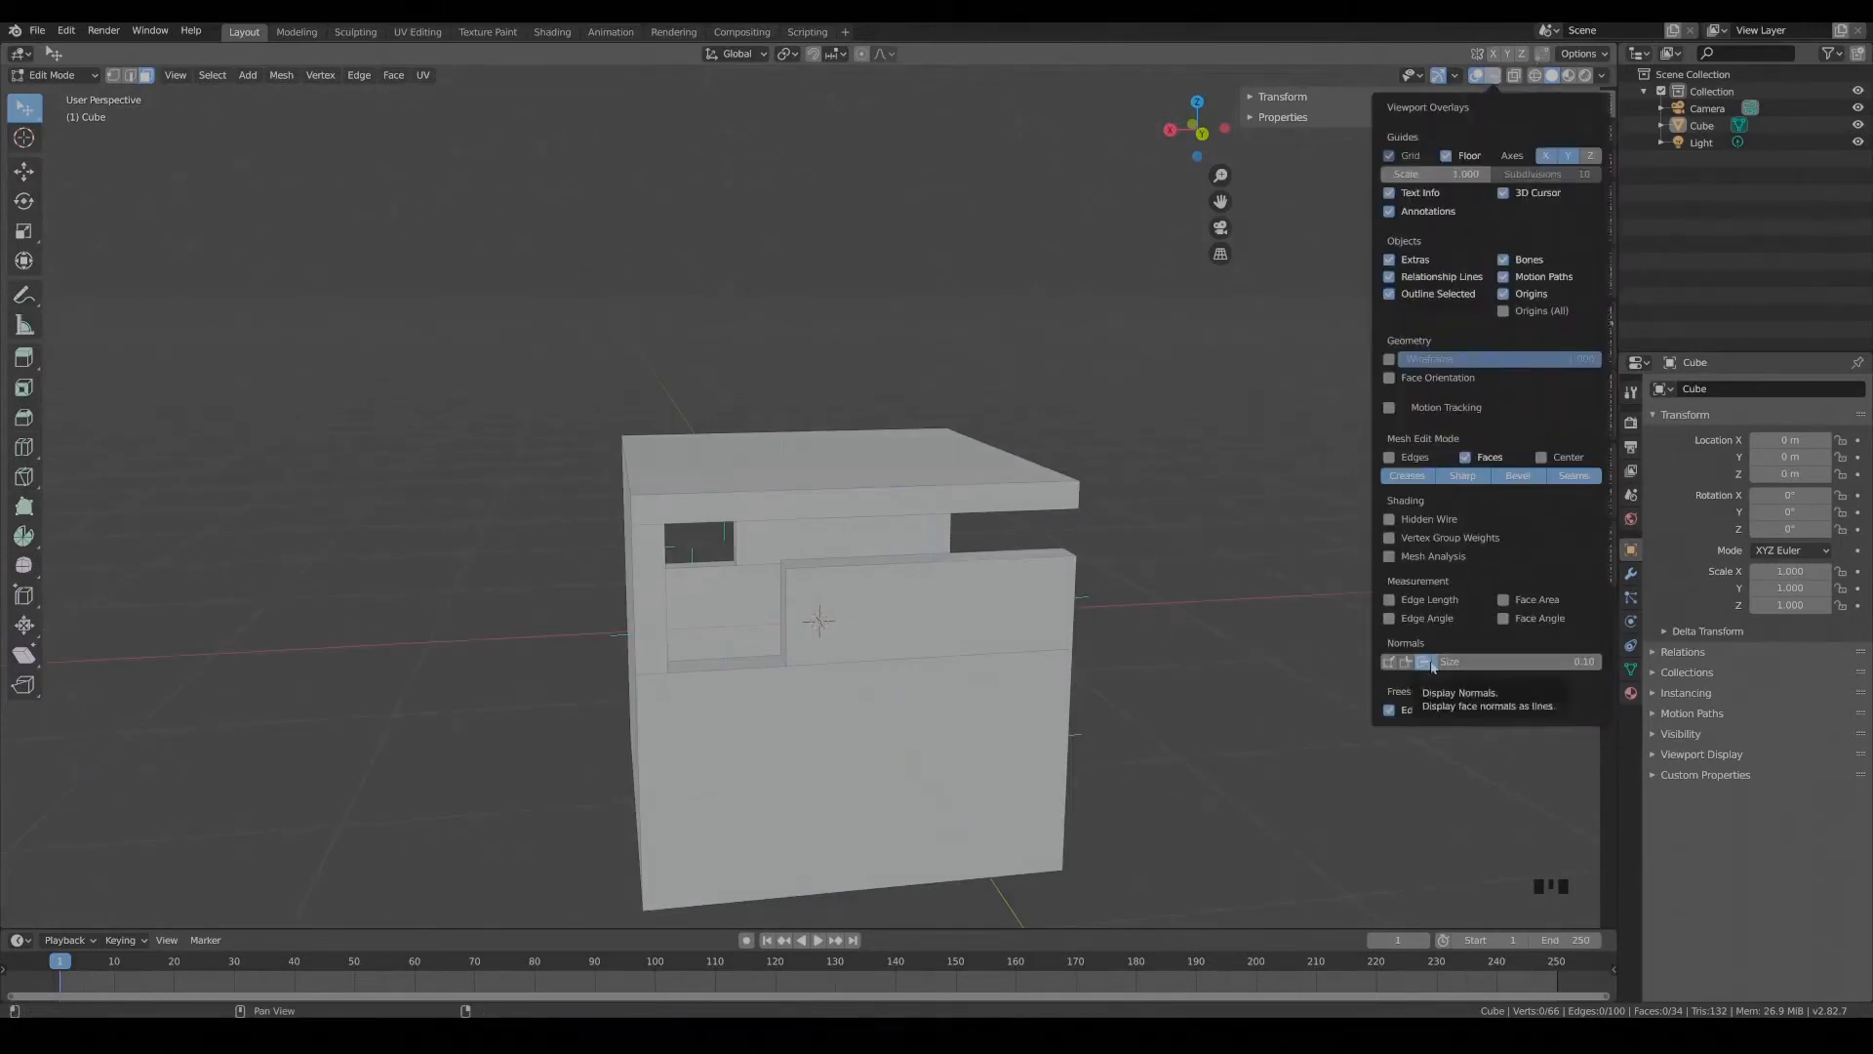
pyautogui.moveTo(1079, 556); pyautogui.dragTo(835, 488, button='middle')
pyautogui.moveTo(629, 463); pyautogui.dragTo(907, 488, button='middle')
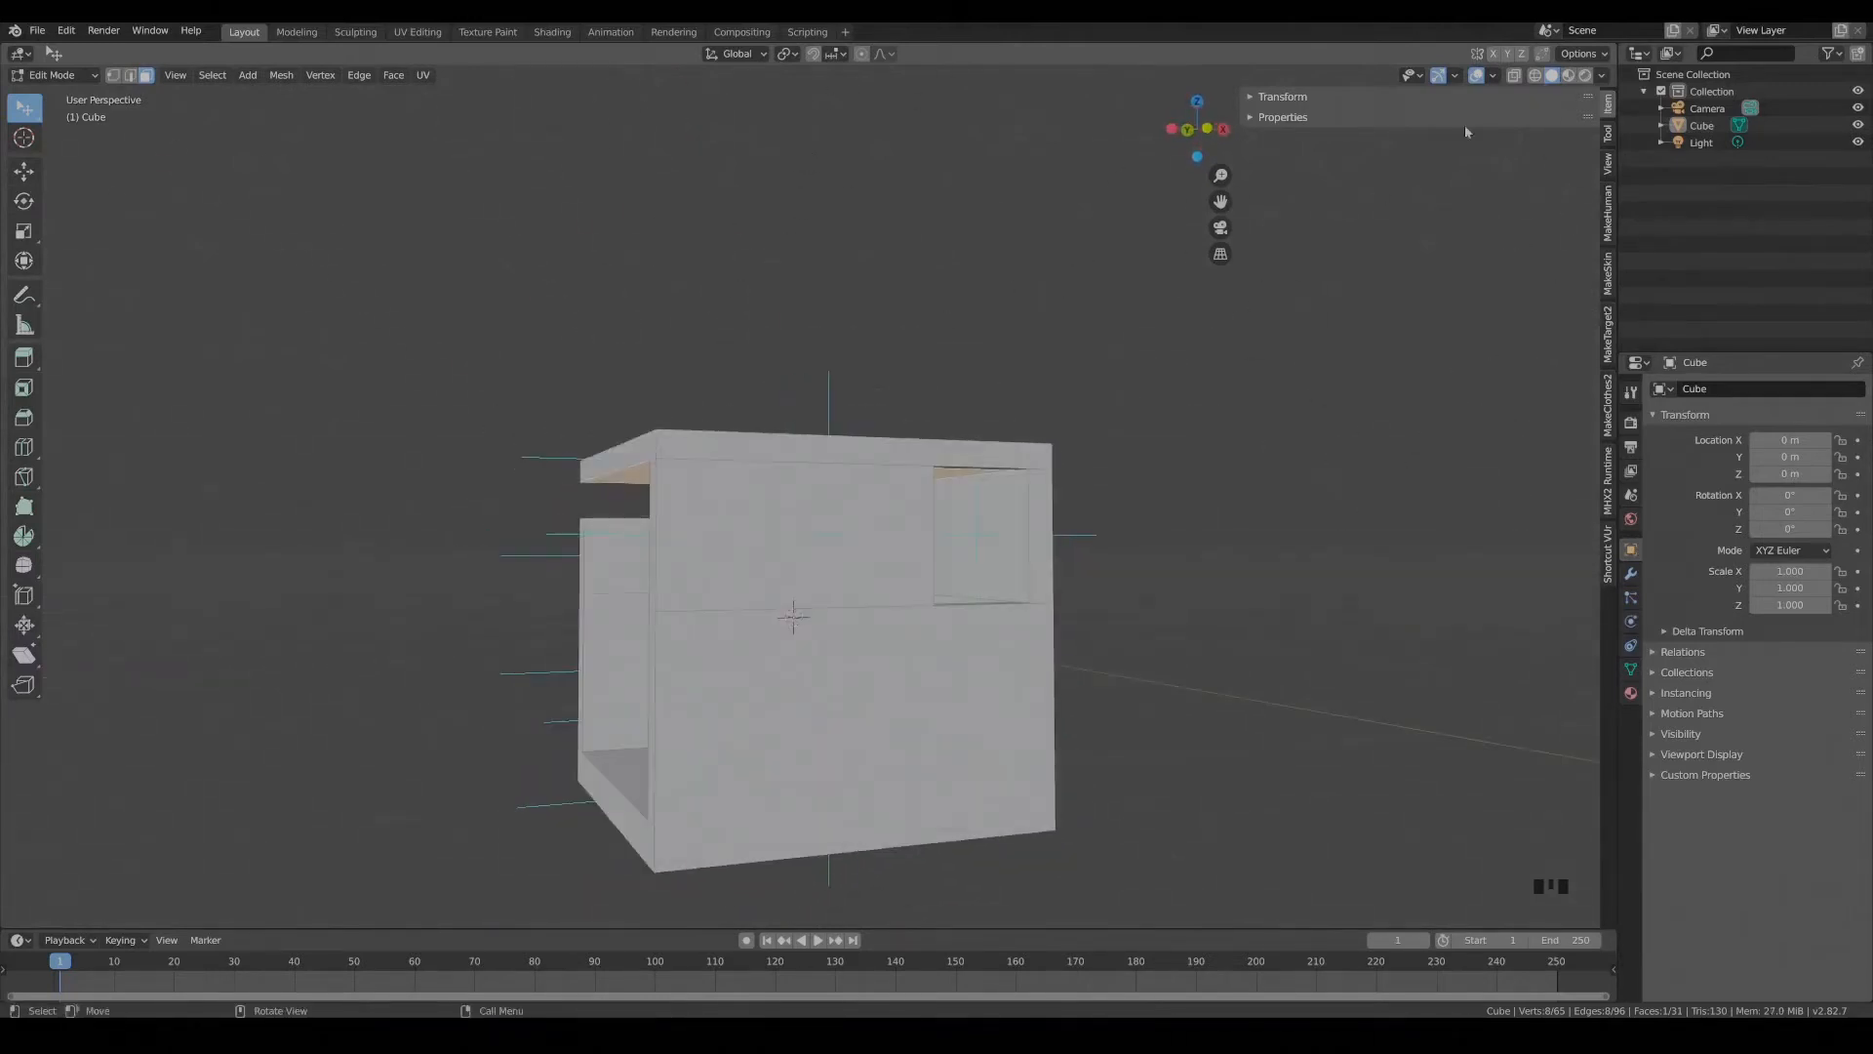
# Check the mesh with the Face Orientation overlay, and switch off that overlay and the normals display.
pyautogui.click(1493, 75)
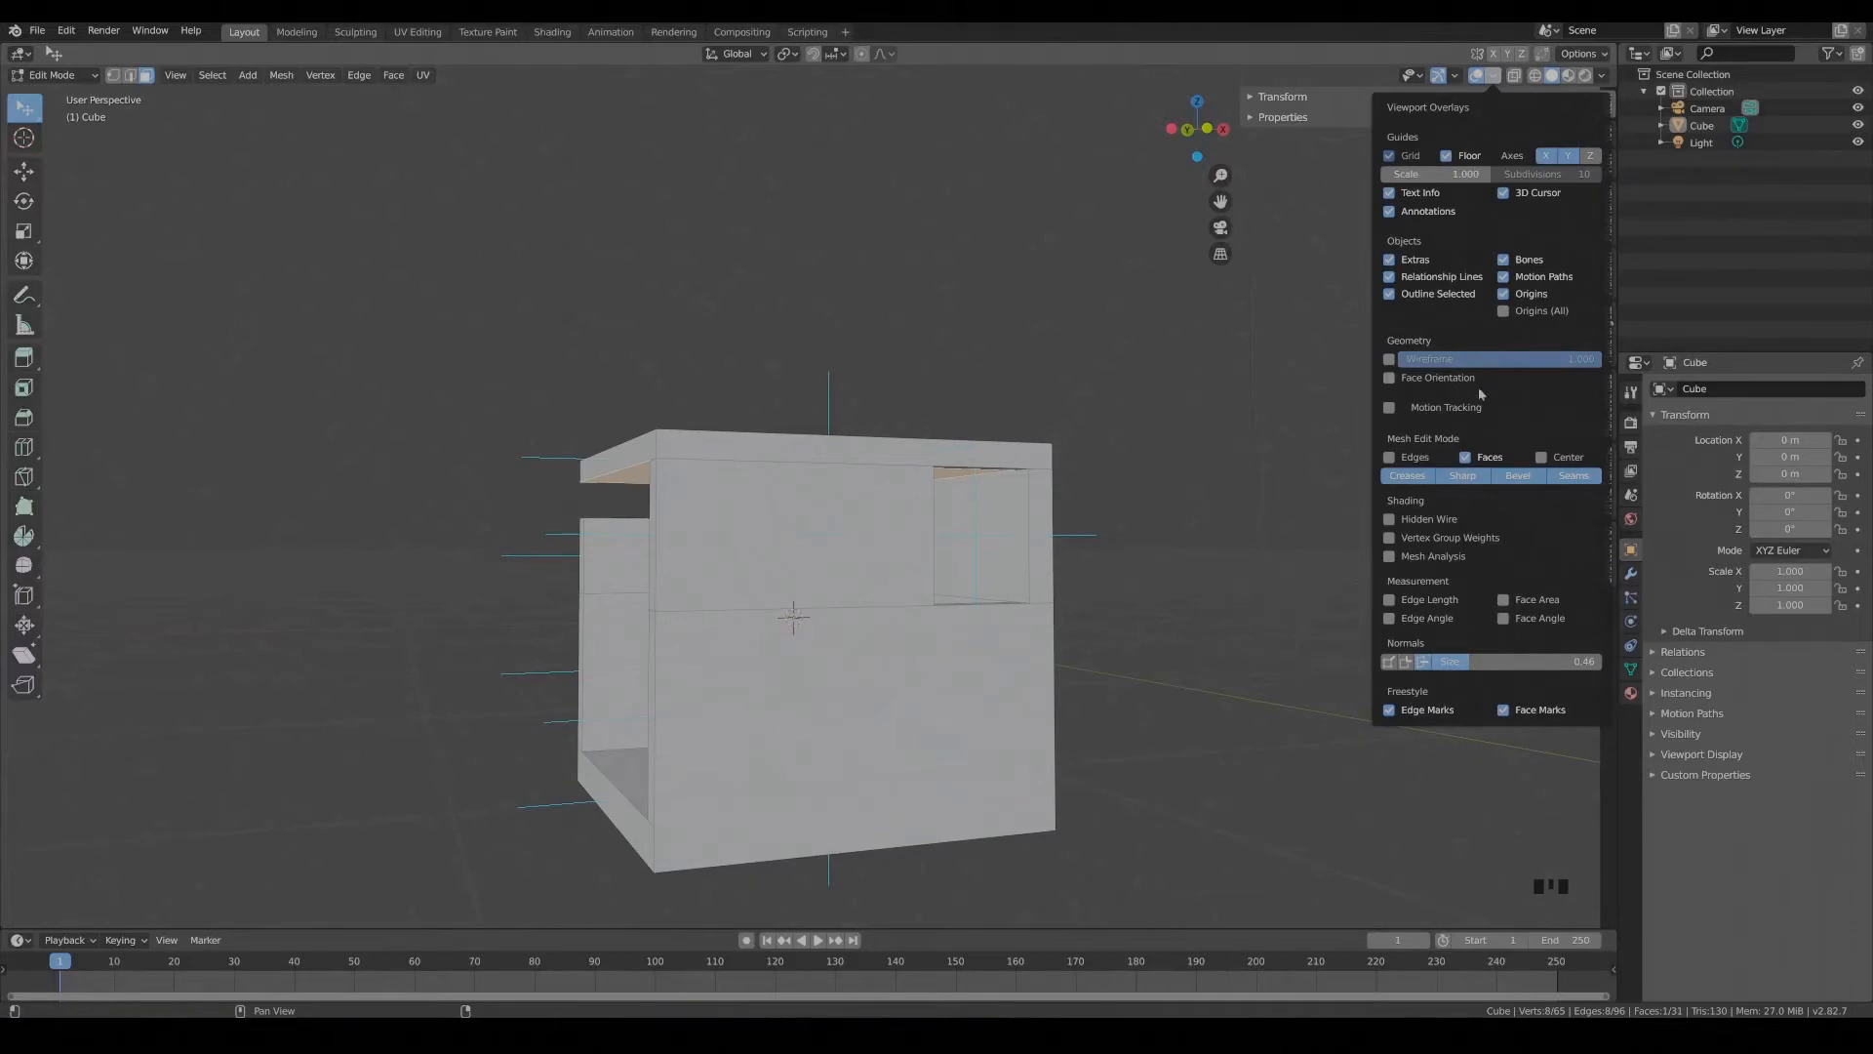
pyautogui.click(1389, 378)
pyautogui.moveTo(891, 530); pyautogui.dragTo(1138, 540, button='middle')
pyautogui.click(1493, 75)
pyautogui.click(1390, 377)
# Save the model to room.blend.
pyautogui.moveTo(1268, 508); pyautogui.dragTo(1045, 598, button='middle')
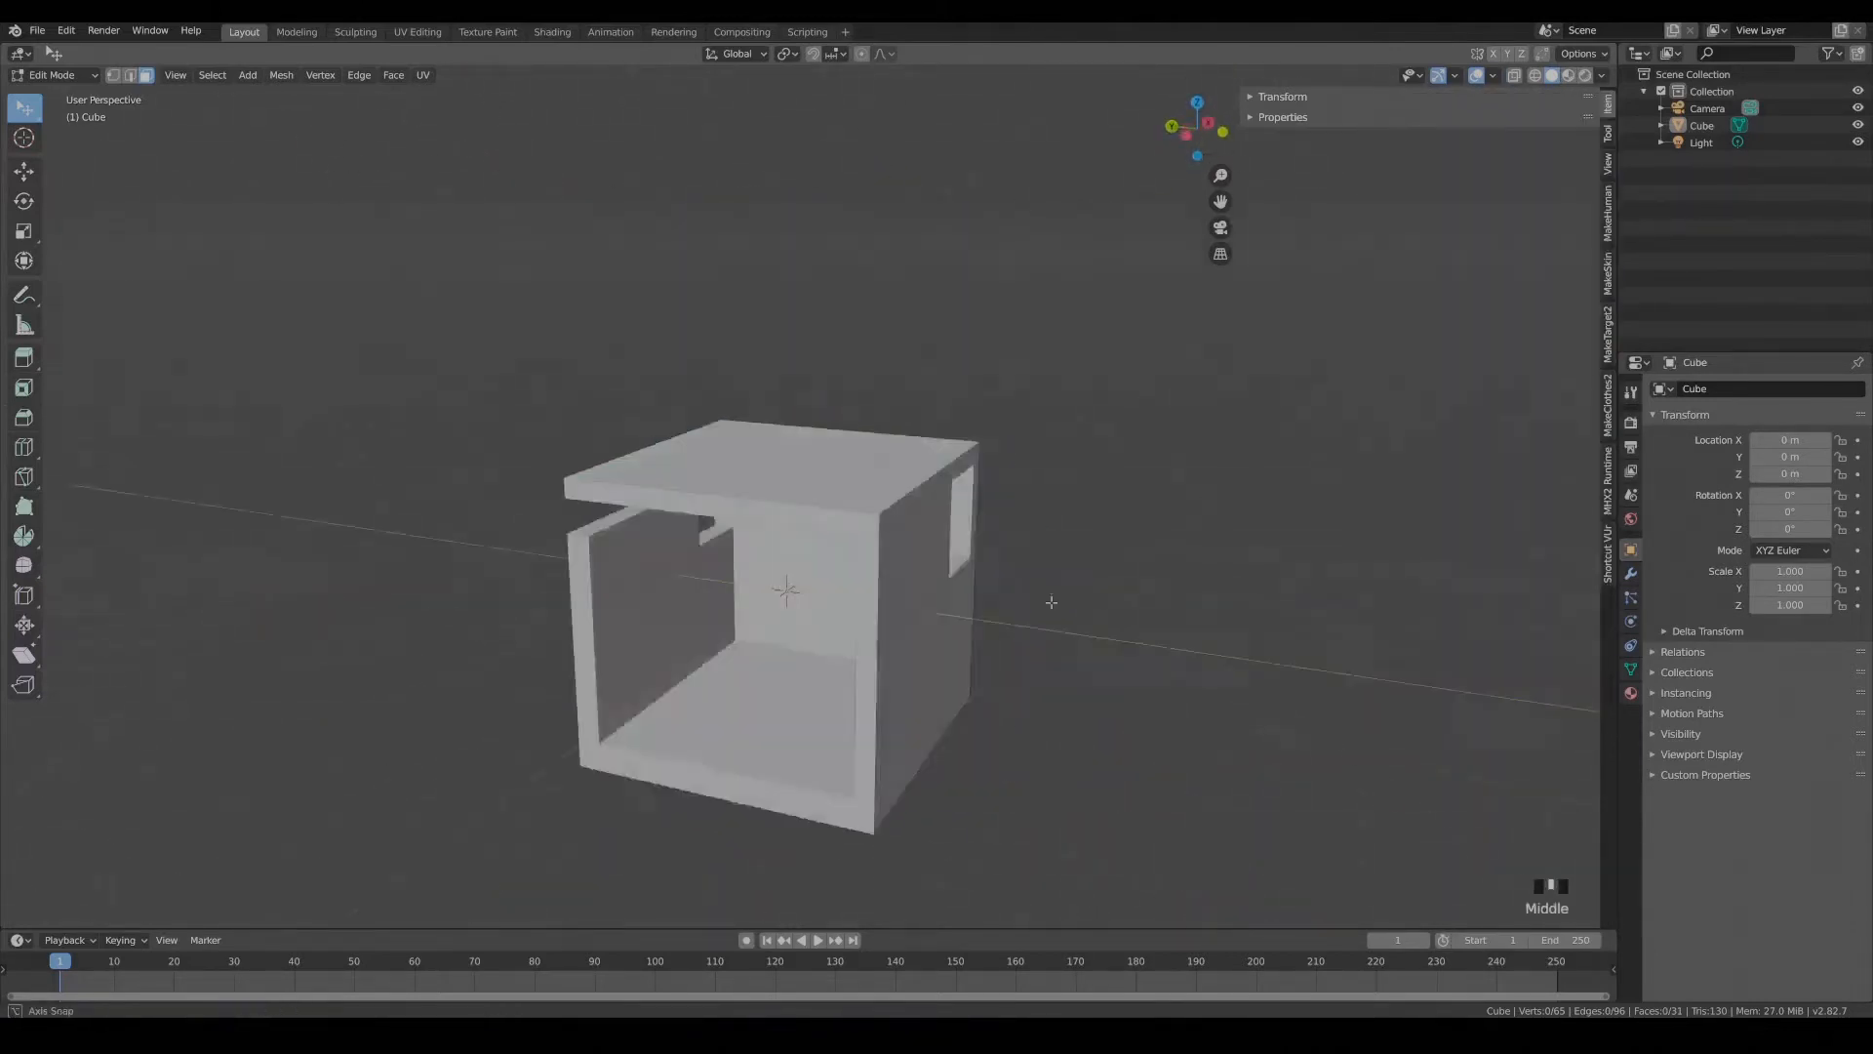
pyautogui.scroll(4, 769, 666)
pyautogui.keyDown('shift'); pyautogui.moveTo(935, 660); pyautogui.dragTo(944, 429, button='middle'); pyautogui.keyUp('shift')
pyautogui.moveTo(878, 434); pyautogui.dragTo(797, 465, button='middle')
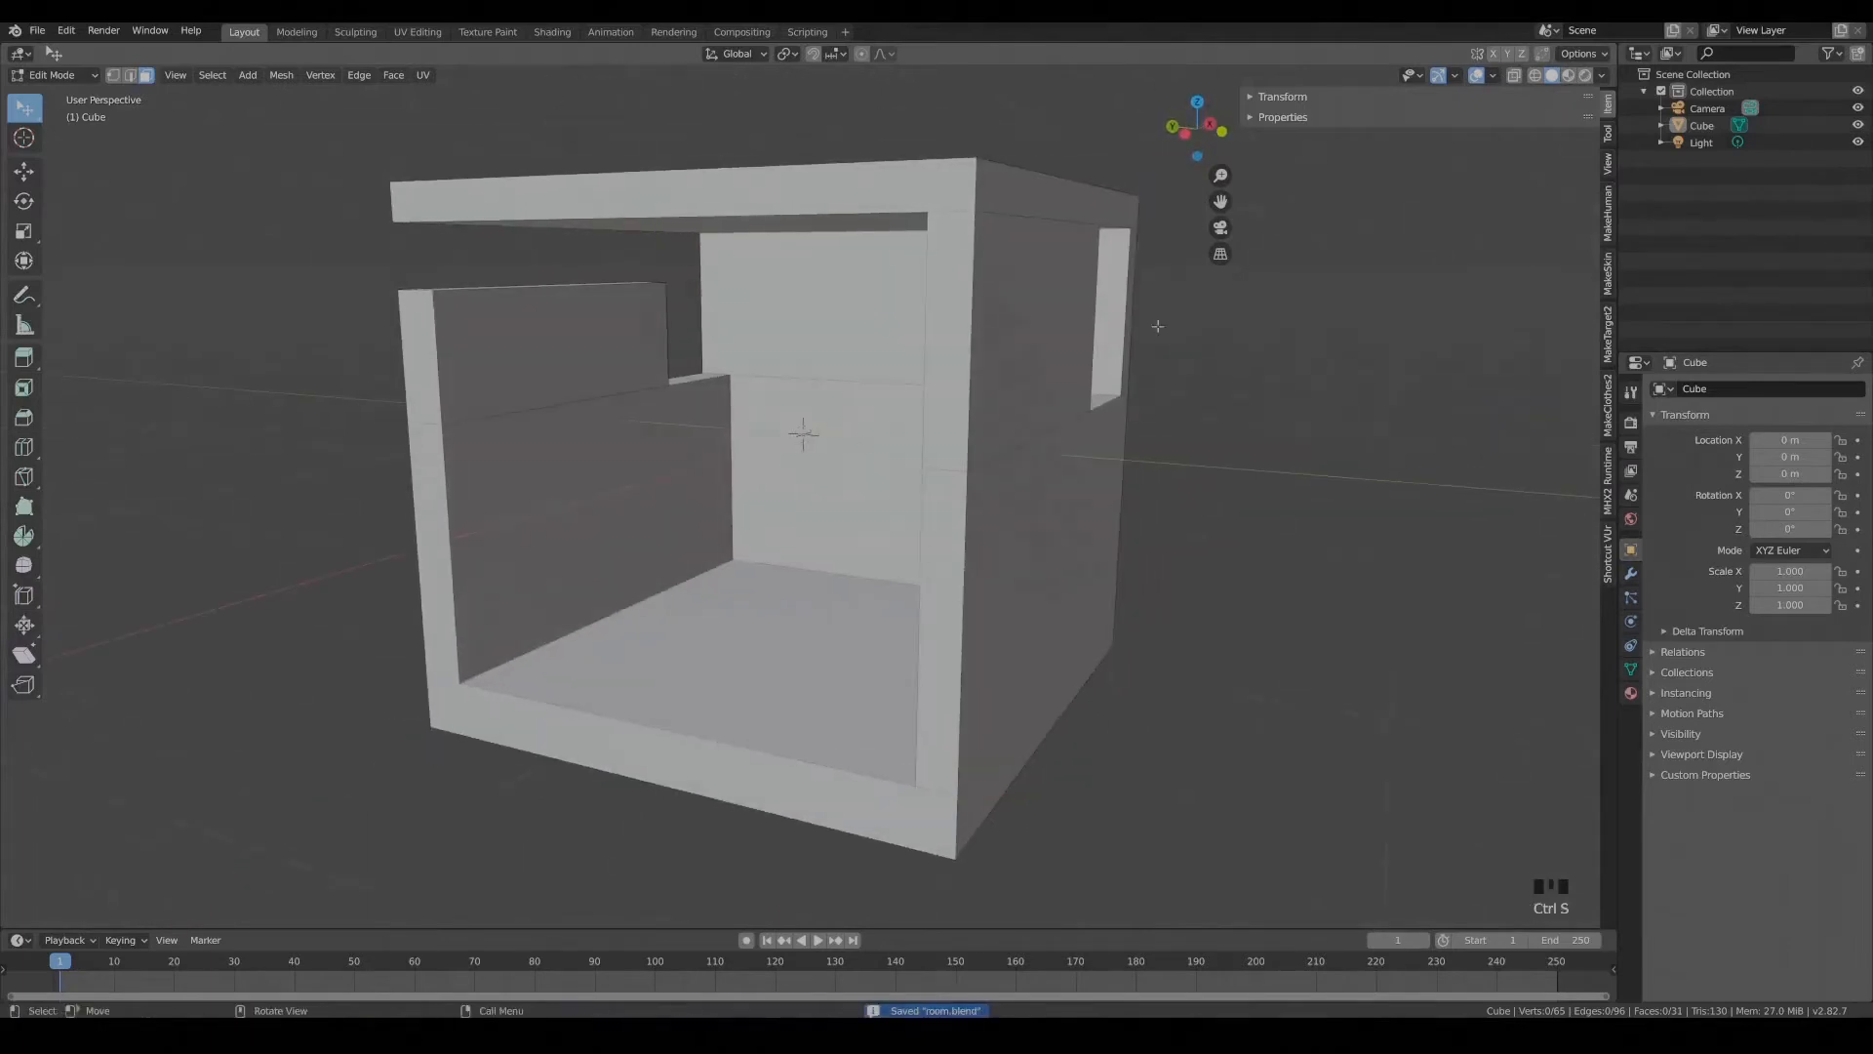
# Split the 3D viewport vertically and turn the new area into a UV Editor.
pyautogui.moveTo(1614, 49); pyautogui.dragTo(922, 97)
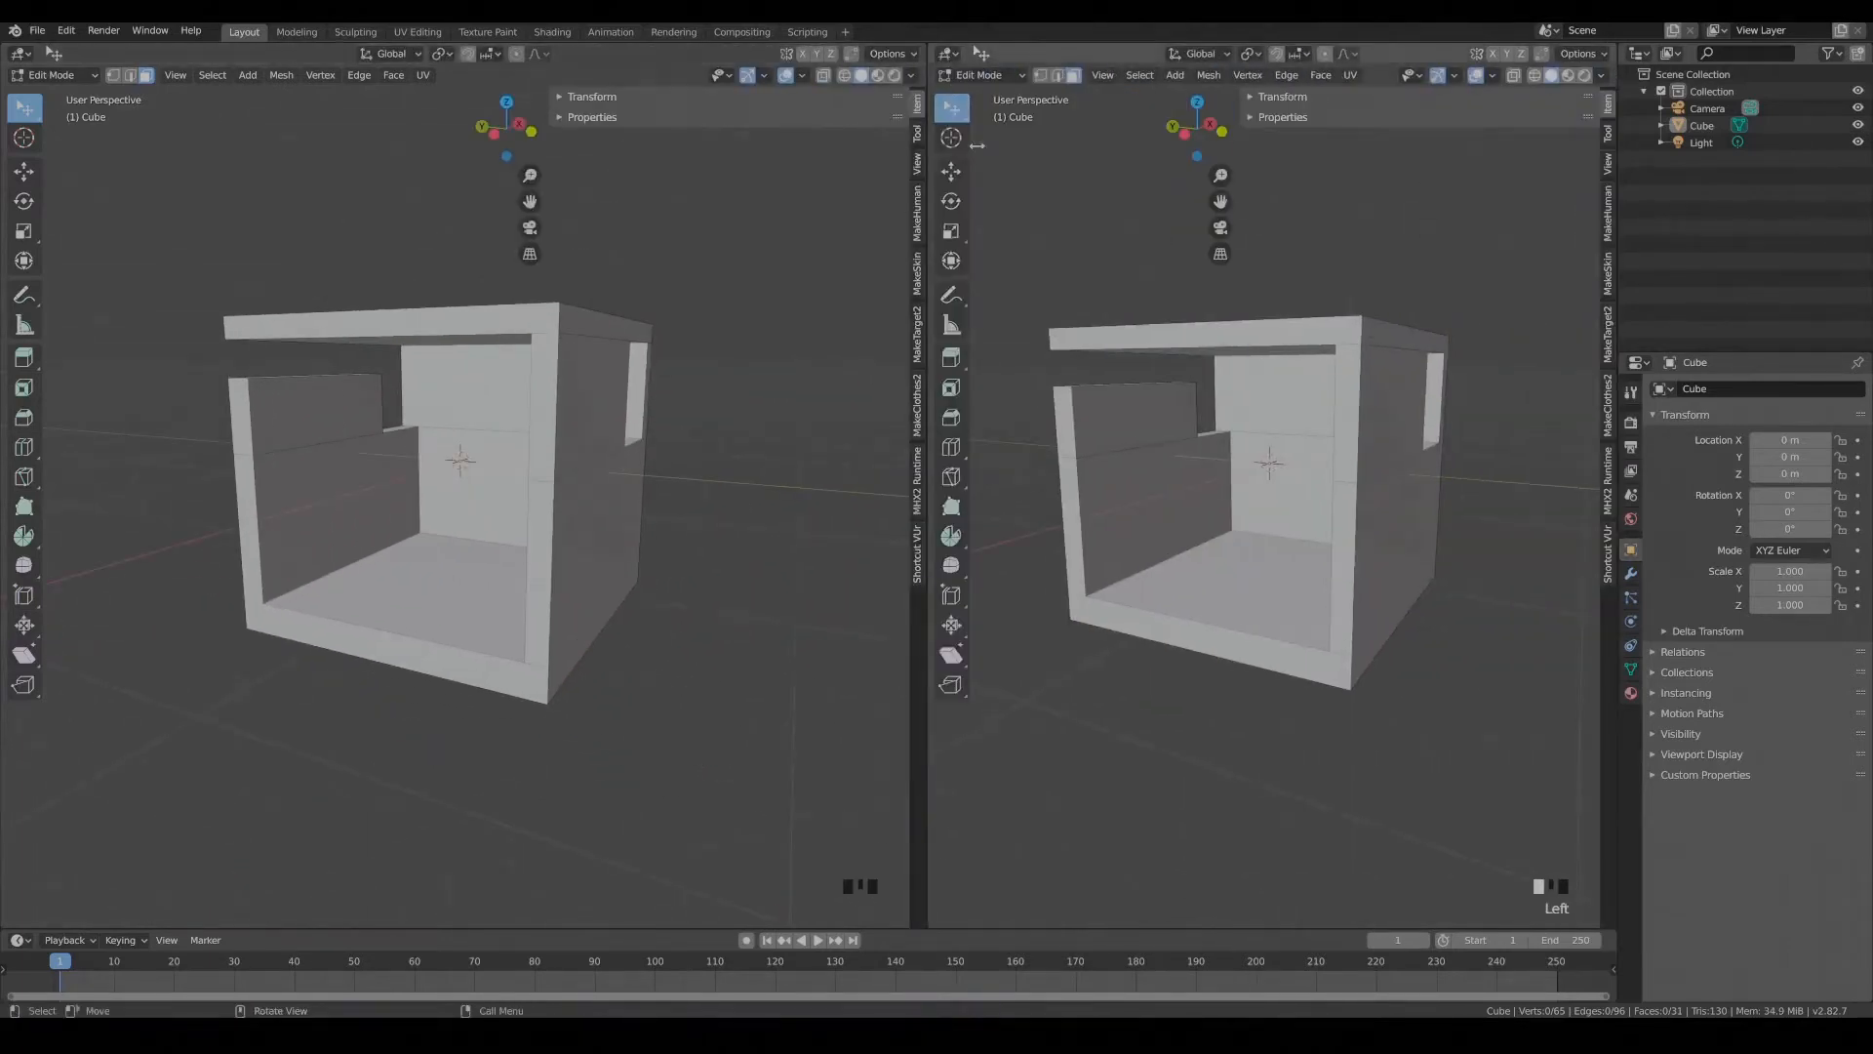
pyautogui.click(947, 54)
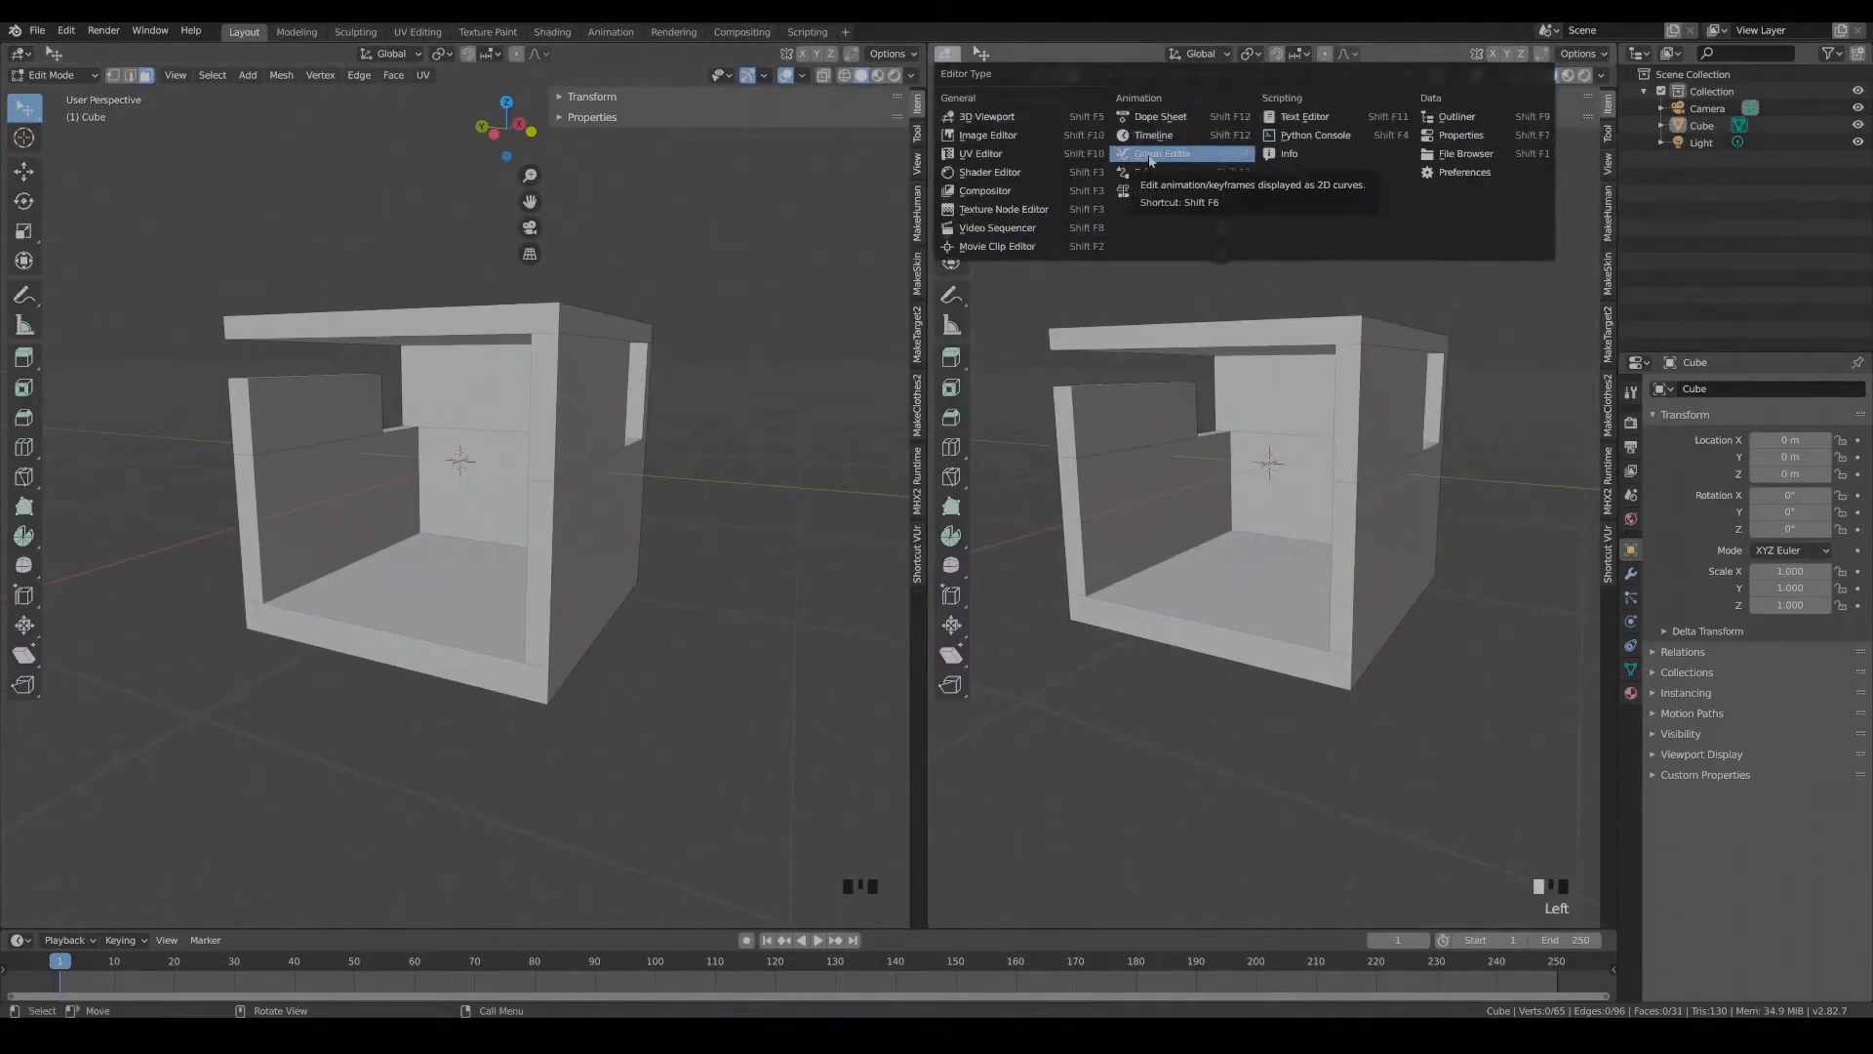
pyautogui.click(980, 153)
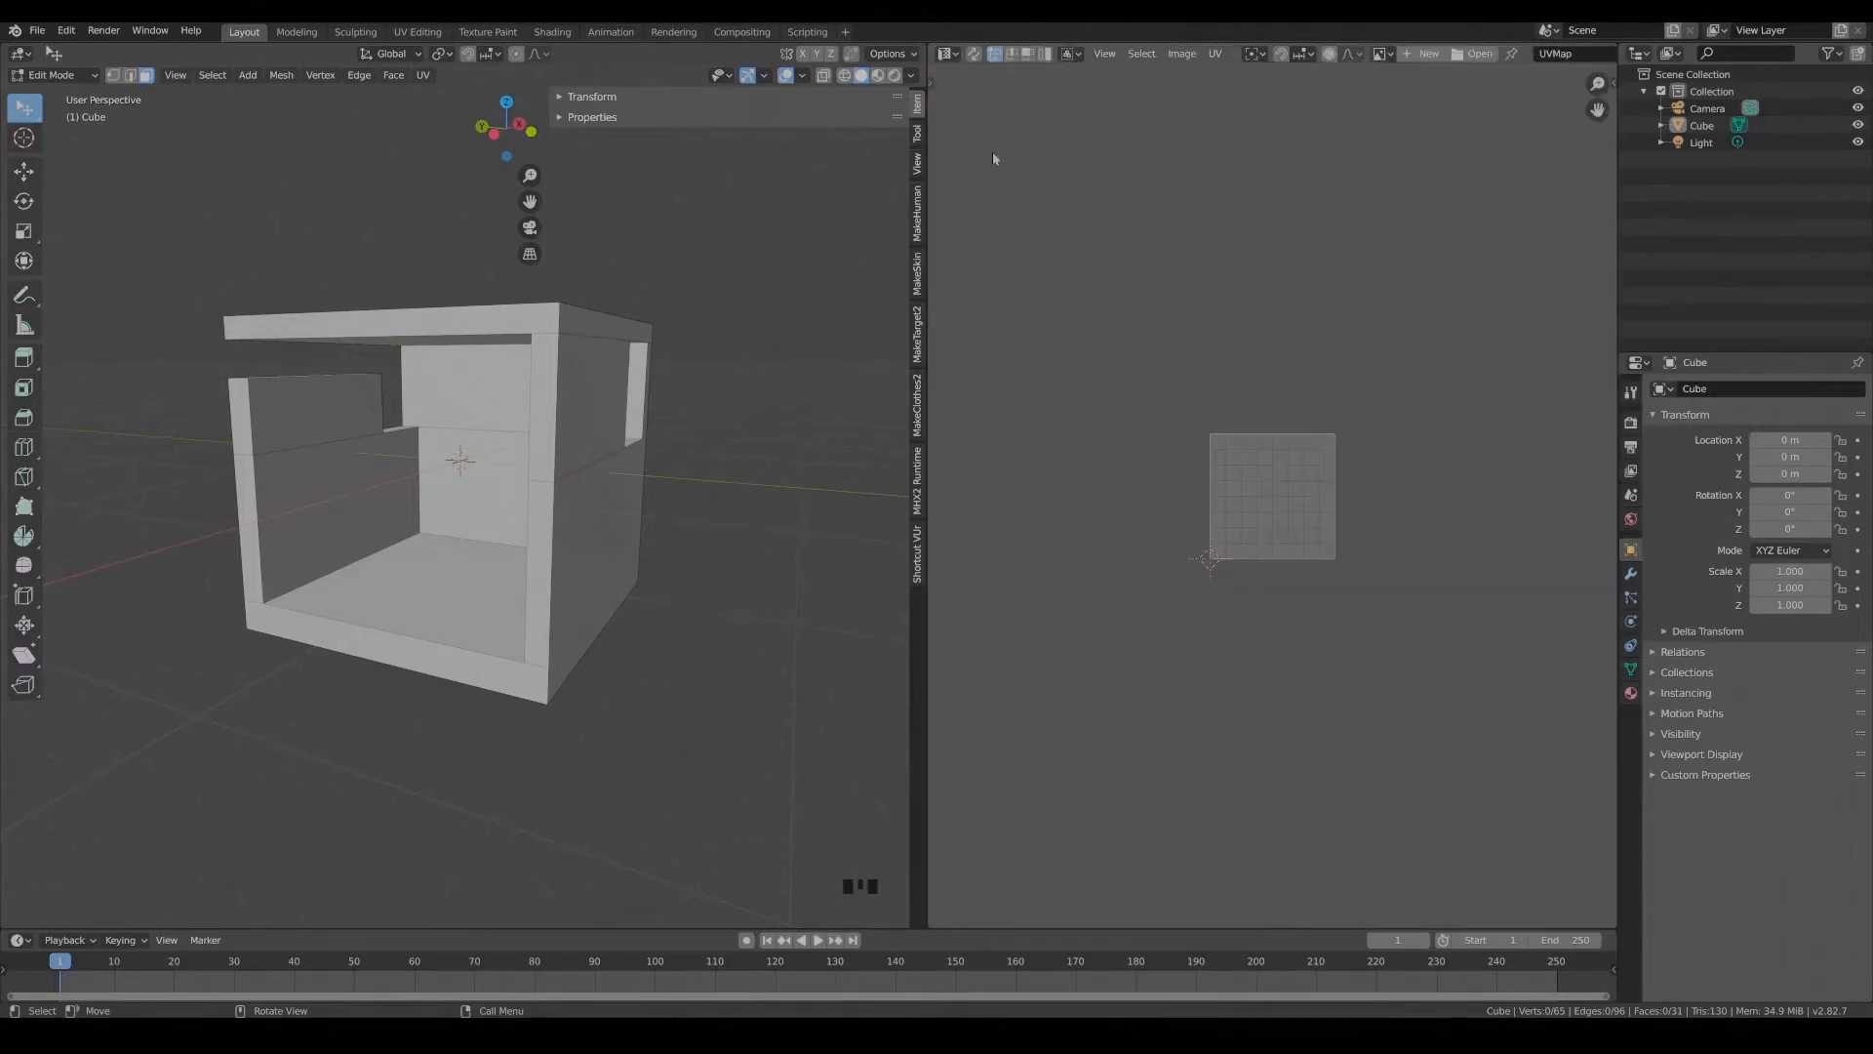
# Switch to Object Mode, split the UV area horizontally and make its larger lower part a Shader Editor.
pyautogui.click(63, 99)
pyautogui.moveTo(1614, 48); pyautogui.dragTo(1590, 497)
pyautogui.scroll(-2, 1180, 469)
pyautogui.scroll(2, 1192, 390)
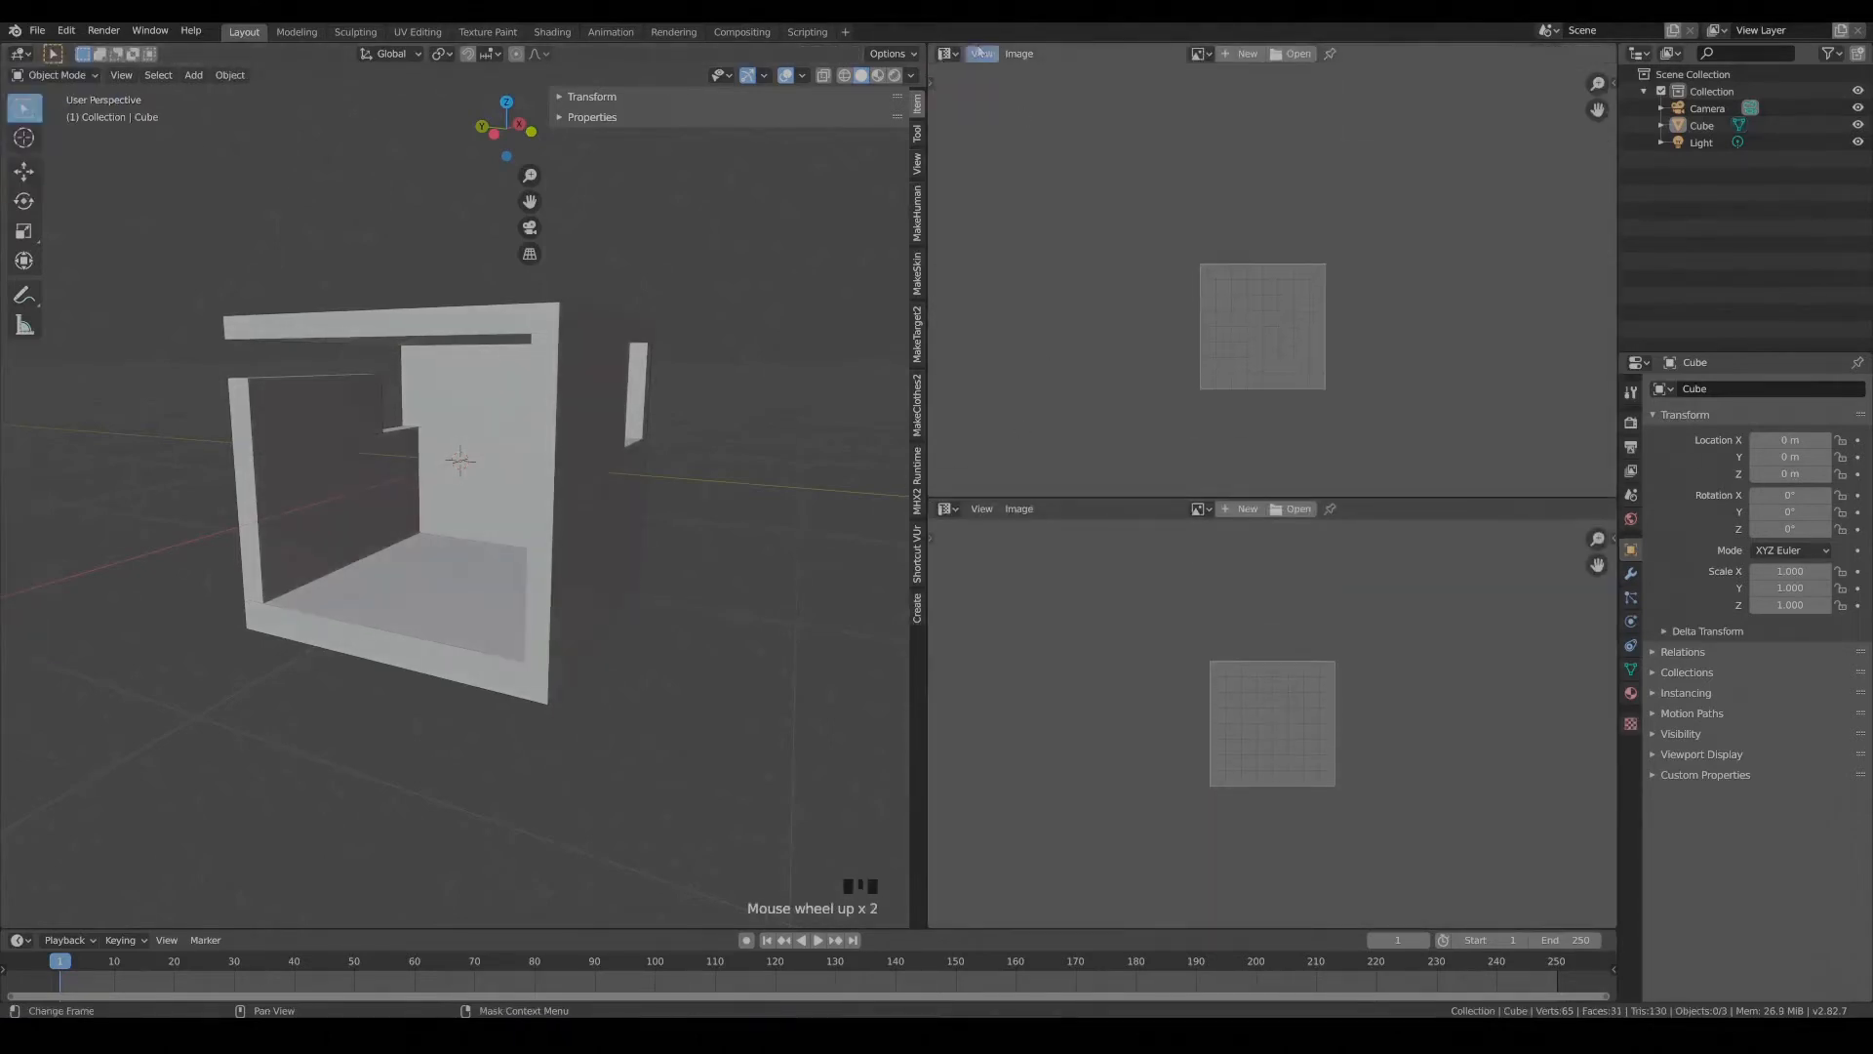
pyautogui.click(947, 54)
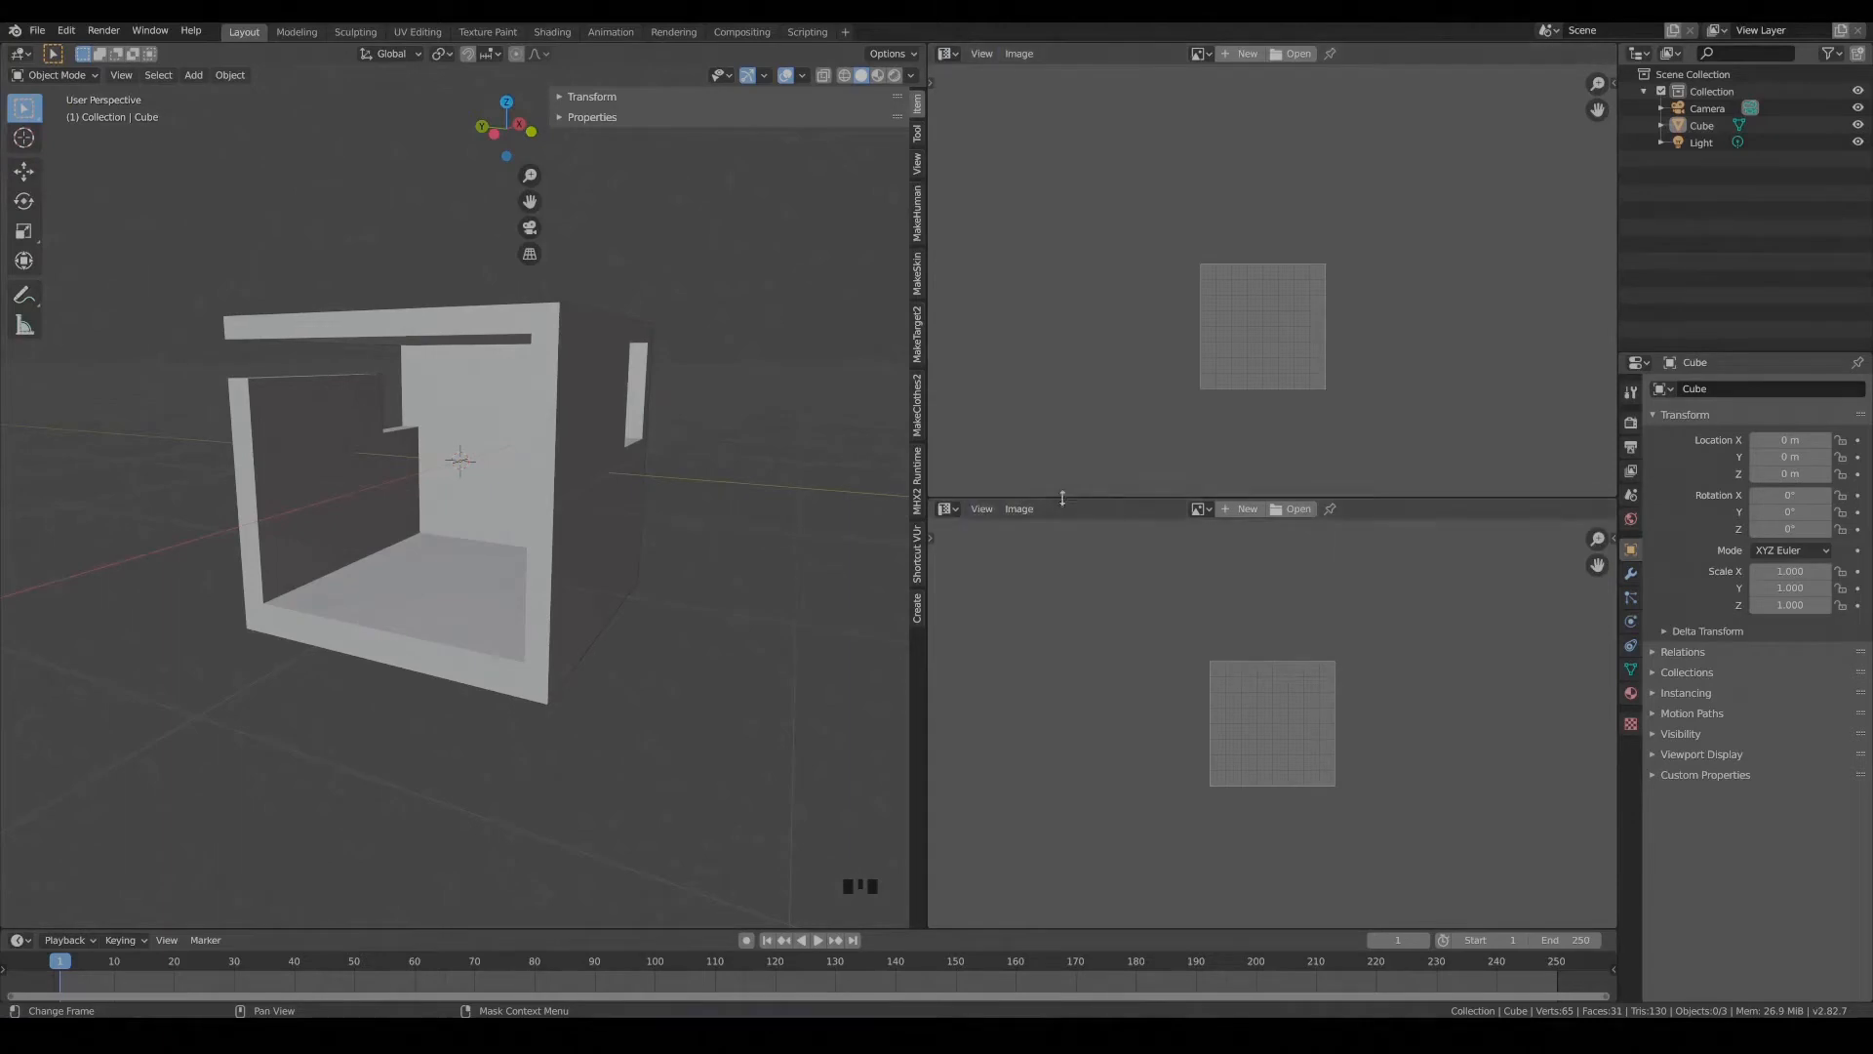
pyautogui.moveTo(1062, 498); pyautogui.dragTo(1062, 415)
pyautogui.click(949, 427)
pyautogui.click(989, 544)
pyautogui.press('Home')
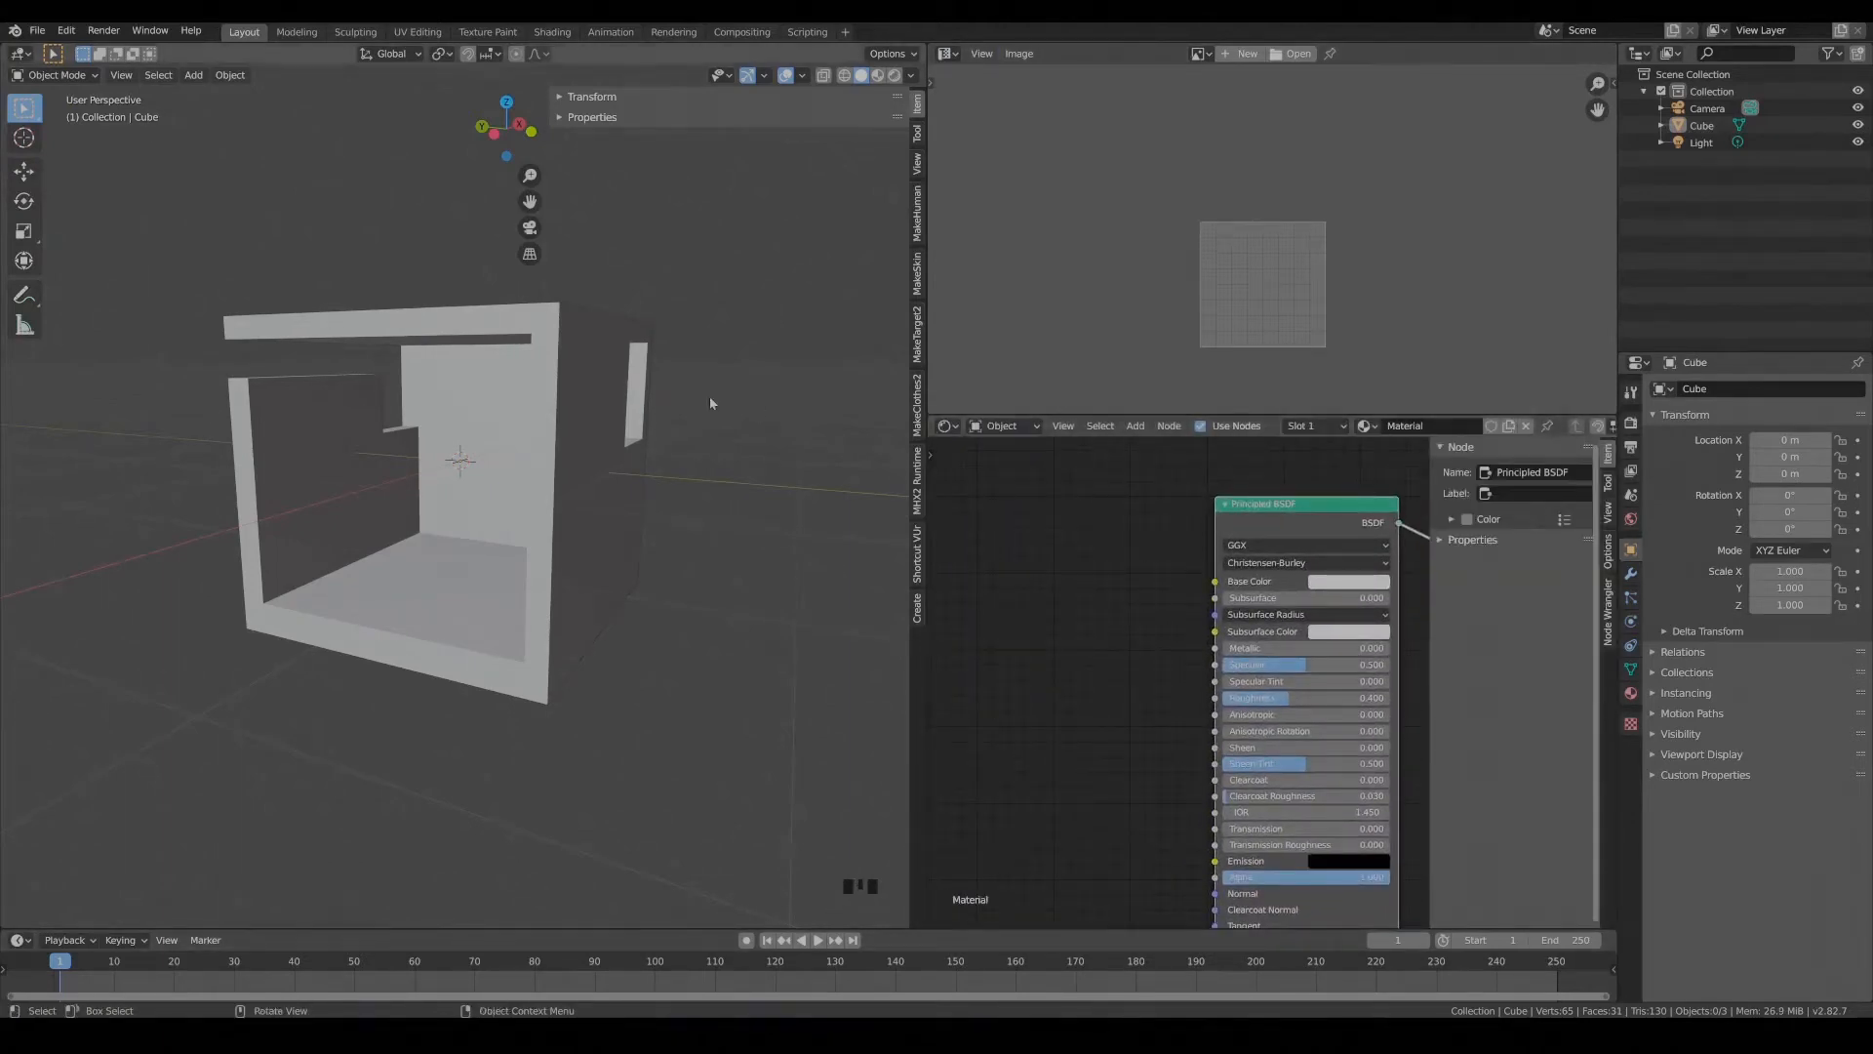
# Add an Image Texture node to the room's material and duplicate it until there are four.
pyautogui.moveTo(1058, 586); pyautogui.dragTo(1053, 577, button='middle')
pyautogui.click(1034, 569)
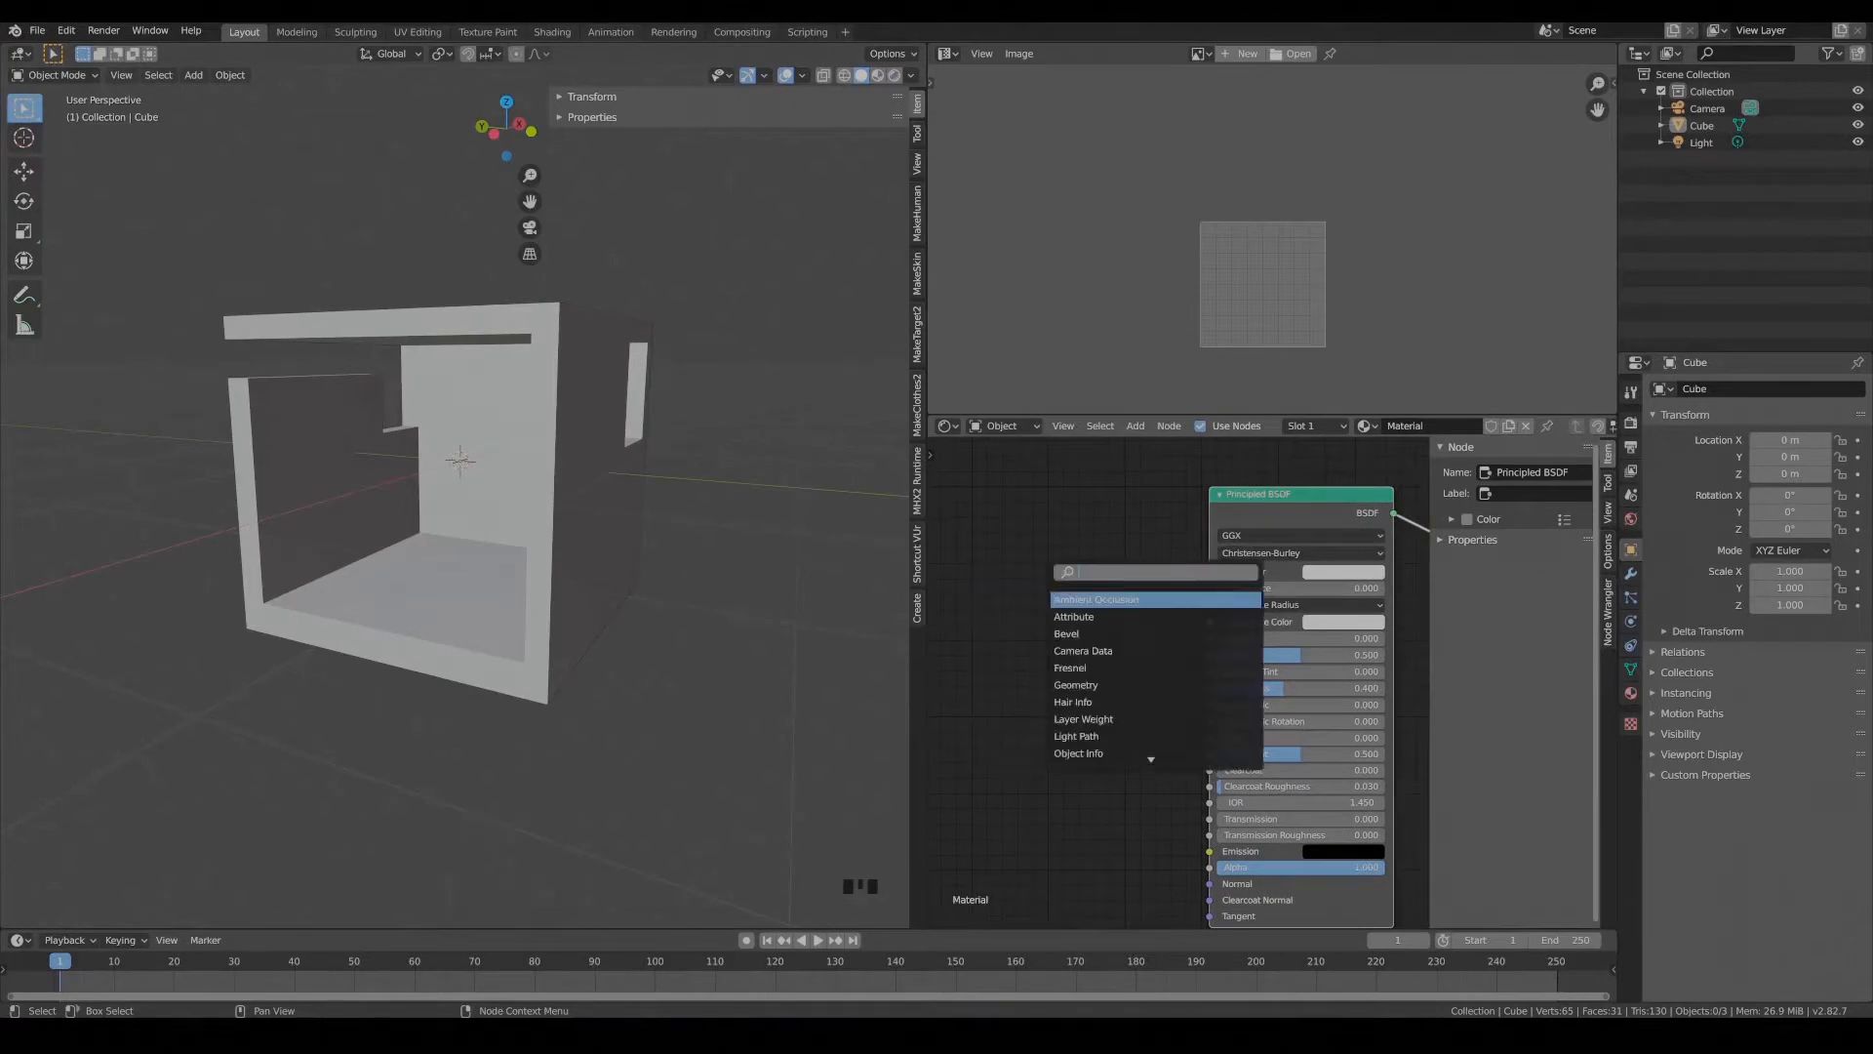
pyautogui.press('Return')
pyautogui.click(1203, 502)
pyautogui.hotkey('shift', 'd')
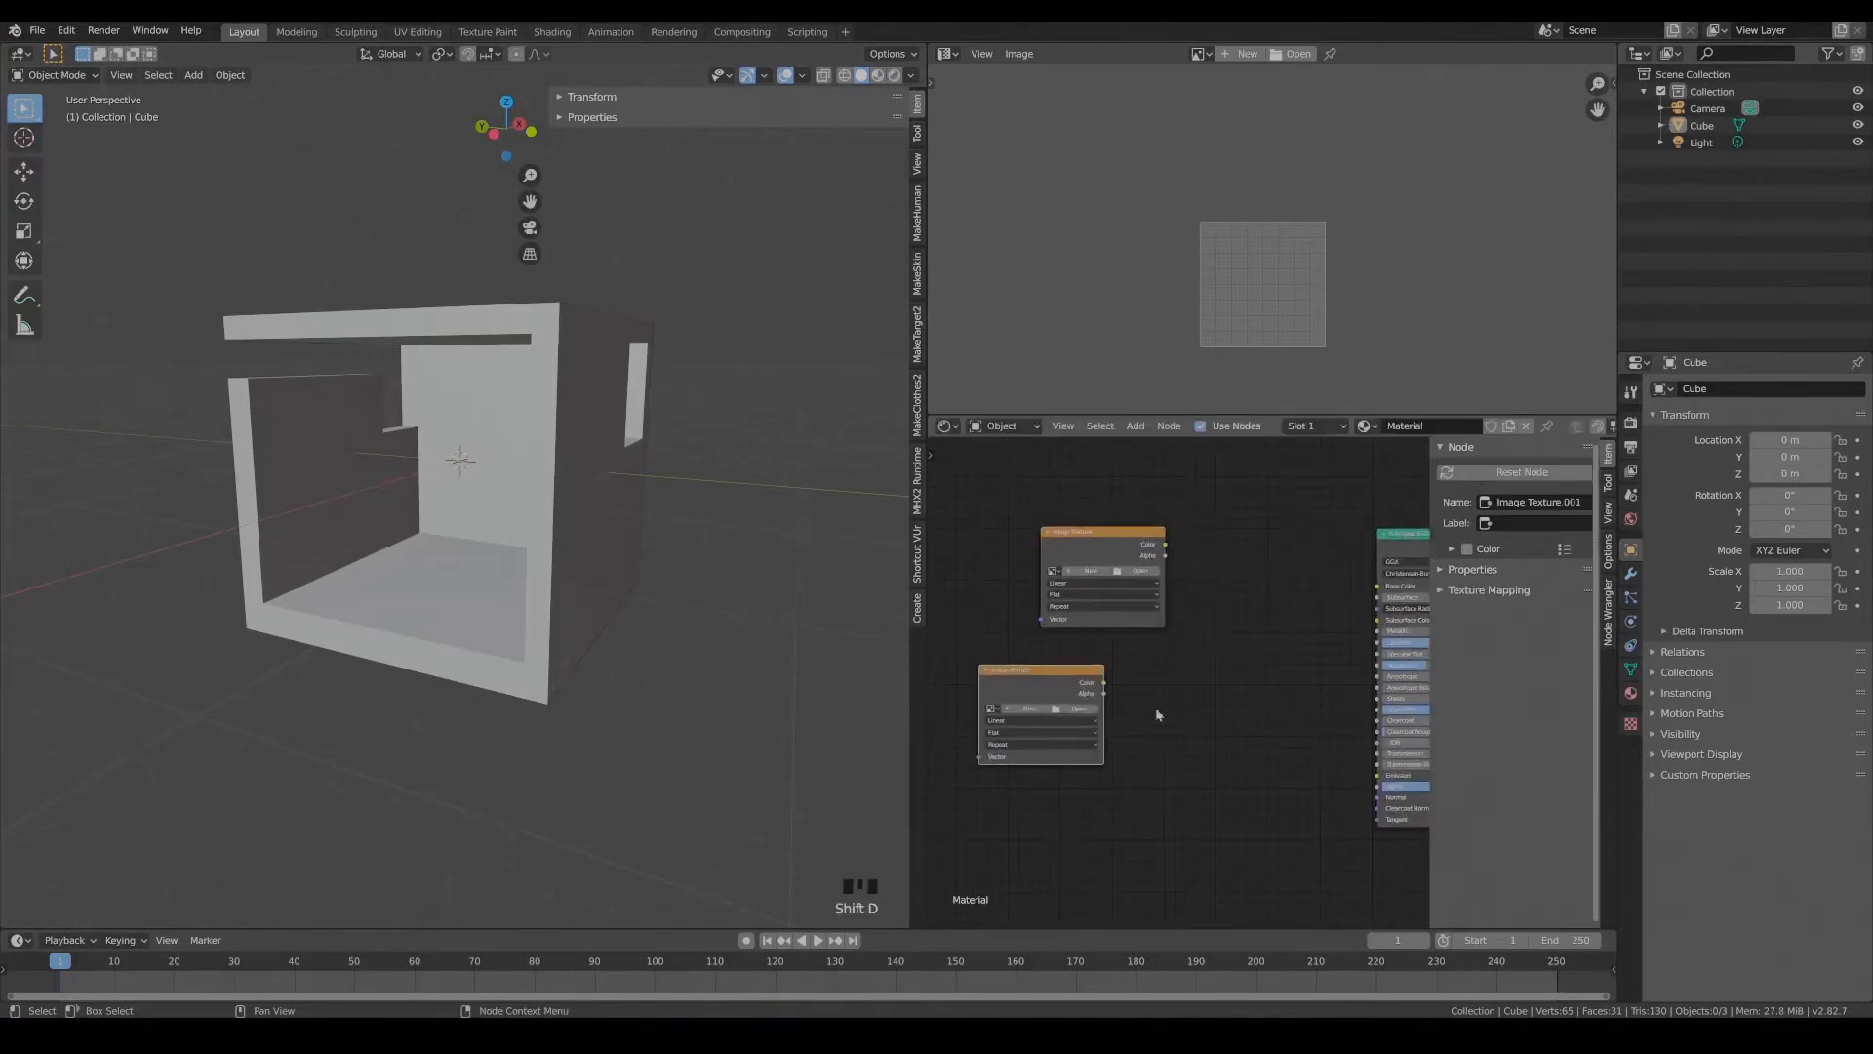
pyautogui.click(1141, 640)
pyautogui.hotkey('shift', 'd')
pyautogui.click(1156, 786)
pyautogui.hotkey('shift', 'd')
pyautogui.moveTo(1156, 786); pyautogui.dragTo(1100, 766, button='middle')
pyautogui.click(1208, 712)
# Load Concrete007_2K_Color.jpg into the first image node and connect its Color to the Principled BSDF's Base Color.
pyautogui.scroll(4, 1158, 720)
pyautogui.click(1075, 621)
pyautogui.doubleClick(715, 322)
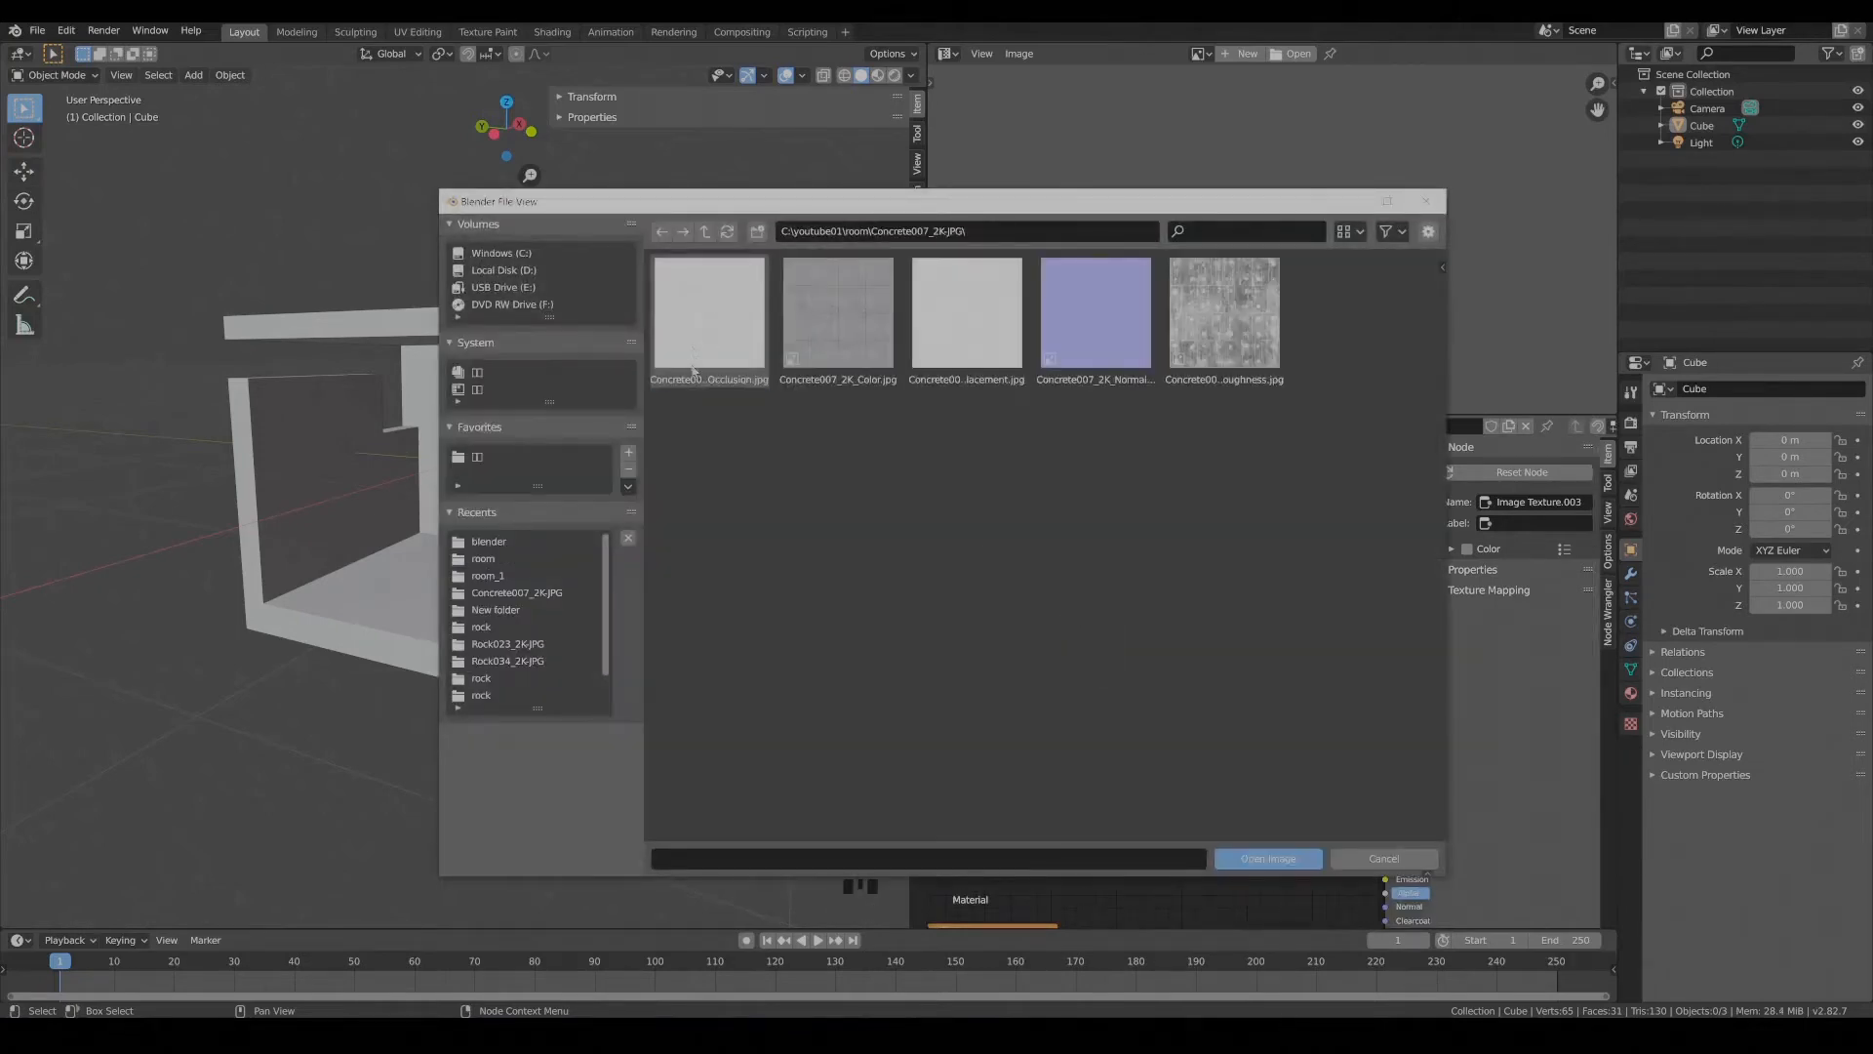
pyautogui.click(1256, 862)
pyautogui.moveTo(1118, 589); pyautogui.dragTo(1384, 644)
# Load the Concrete007_2K roughness image into the second image node as Non-Color and connect it to the Principled BSDF's Roughness.
pyautogui.moveTo(1041, 791); pyautogui.dragTo(1180, 735, button='middle')
pyautogui.click(1153, 734)
pyautogui.doubleClick(703, 340)
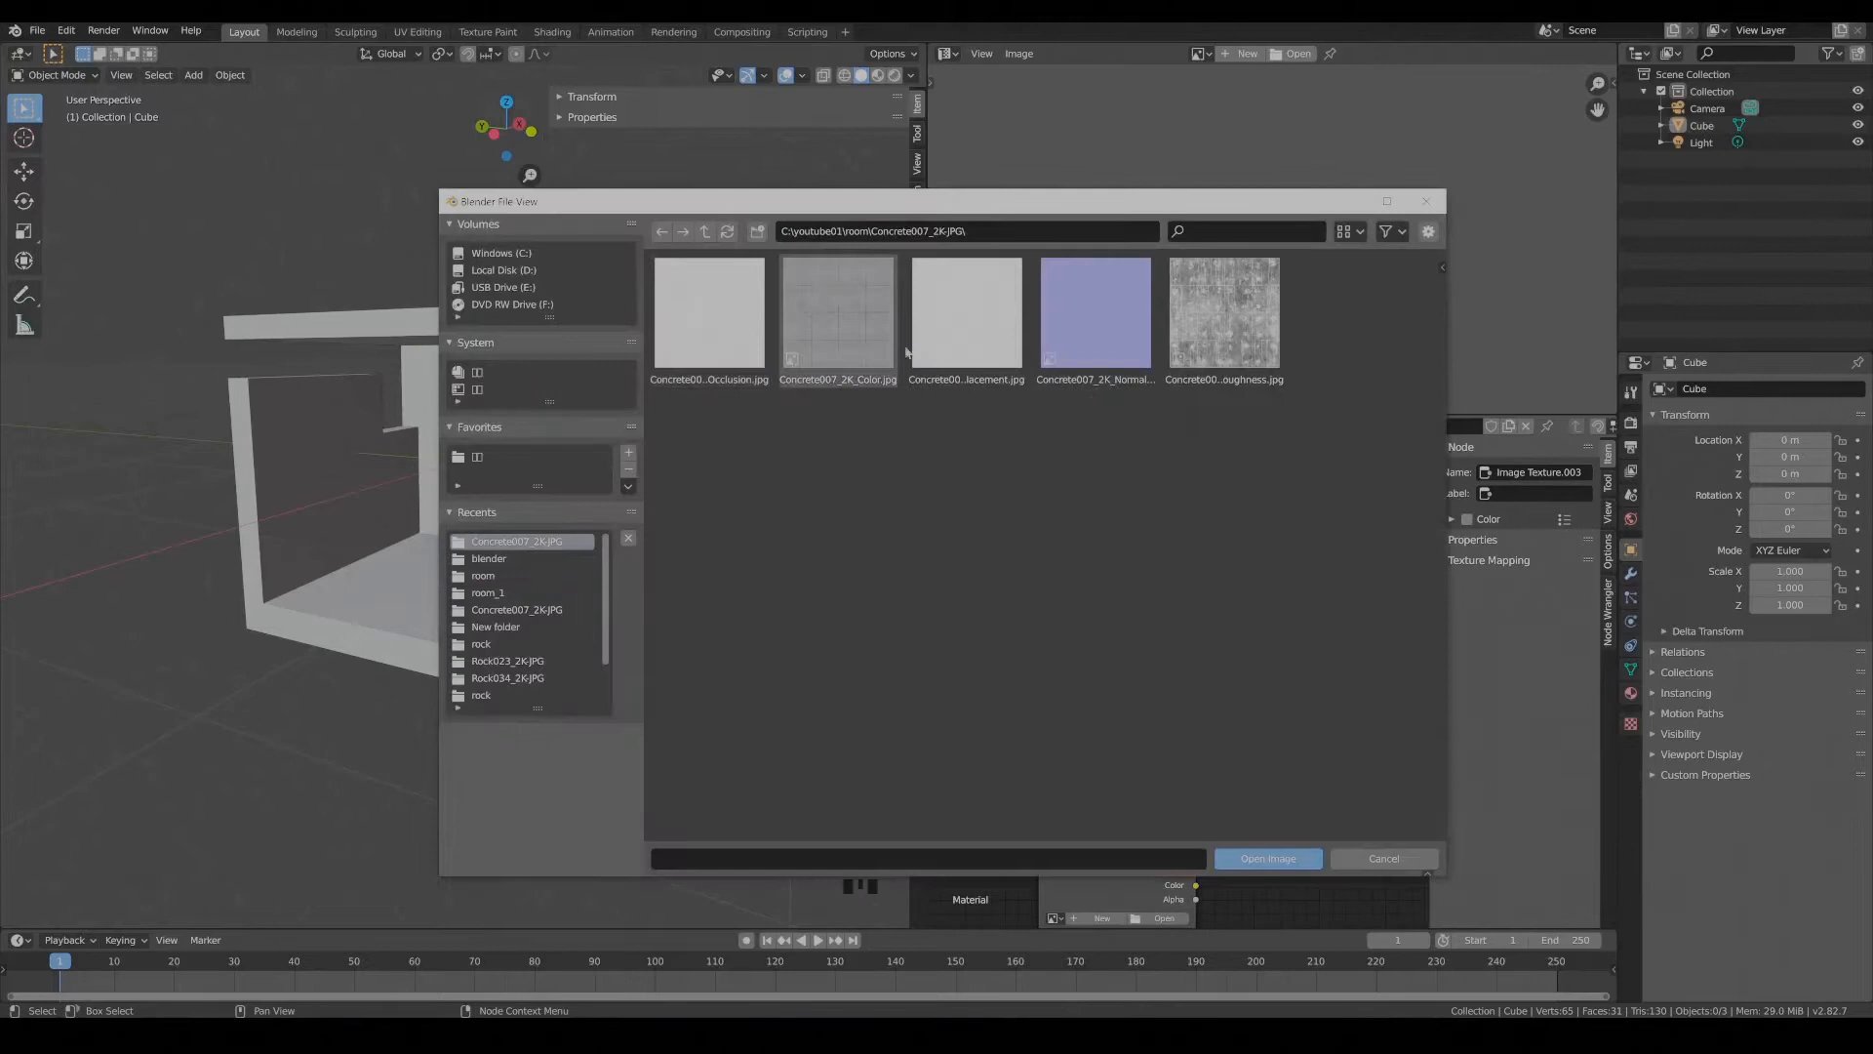
pyautogui.doubleClick(1226, 351)
pyautogui.click(1168, 870)
pyautogui.moveTo(1232, 807); pyautogui.dragTo(1084, 808, button='middle')
pyautogui.moveTo(1030, 703); pyautogui.dragTo(1374, 682)
# Reposition the third image node and add a Bump node between the image nodes and the Principled BSDF.
pyautogui.scroll(-2, 1223, 762)
pyautogui.moveTo(1224, 762); pyautogui.dragTo(1328, 589, button='middle')
pyautogui.moveTo(1133, 697); pyautogui.dragTo(1096, 697)
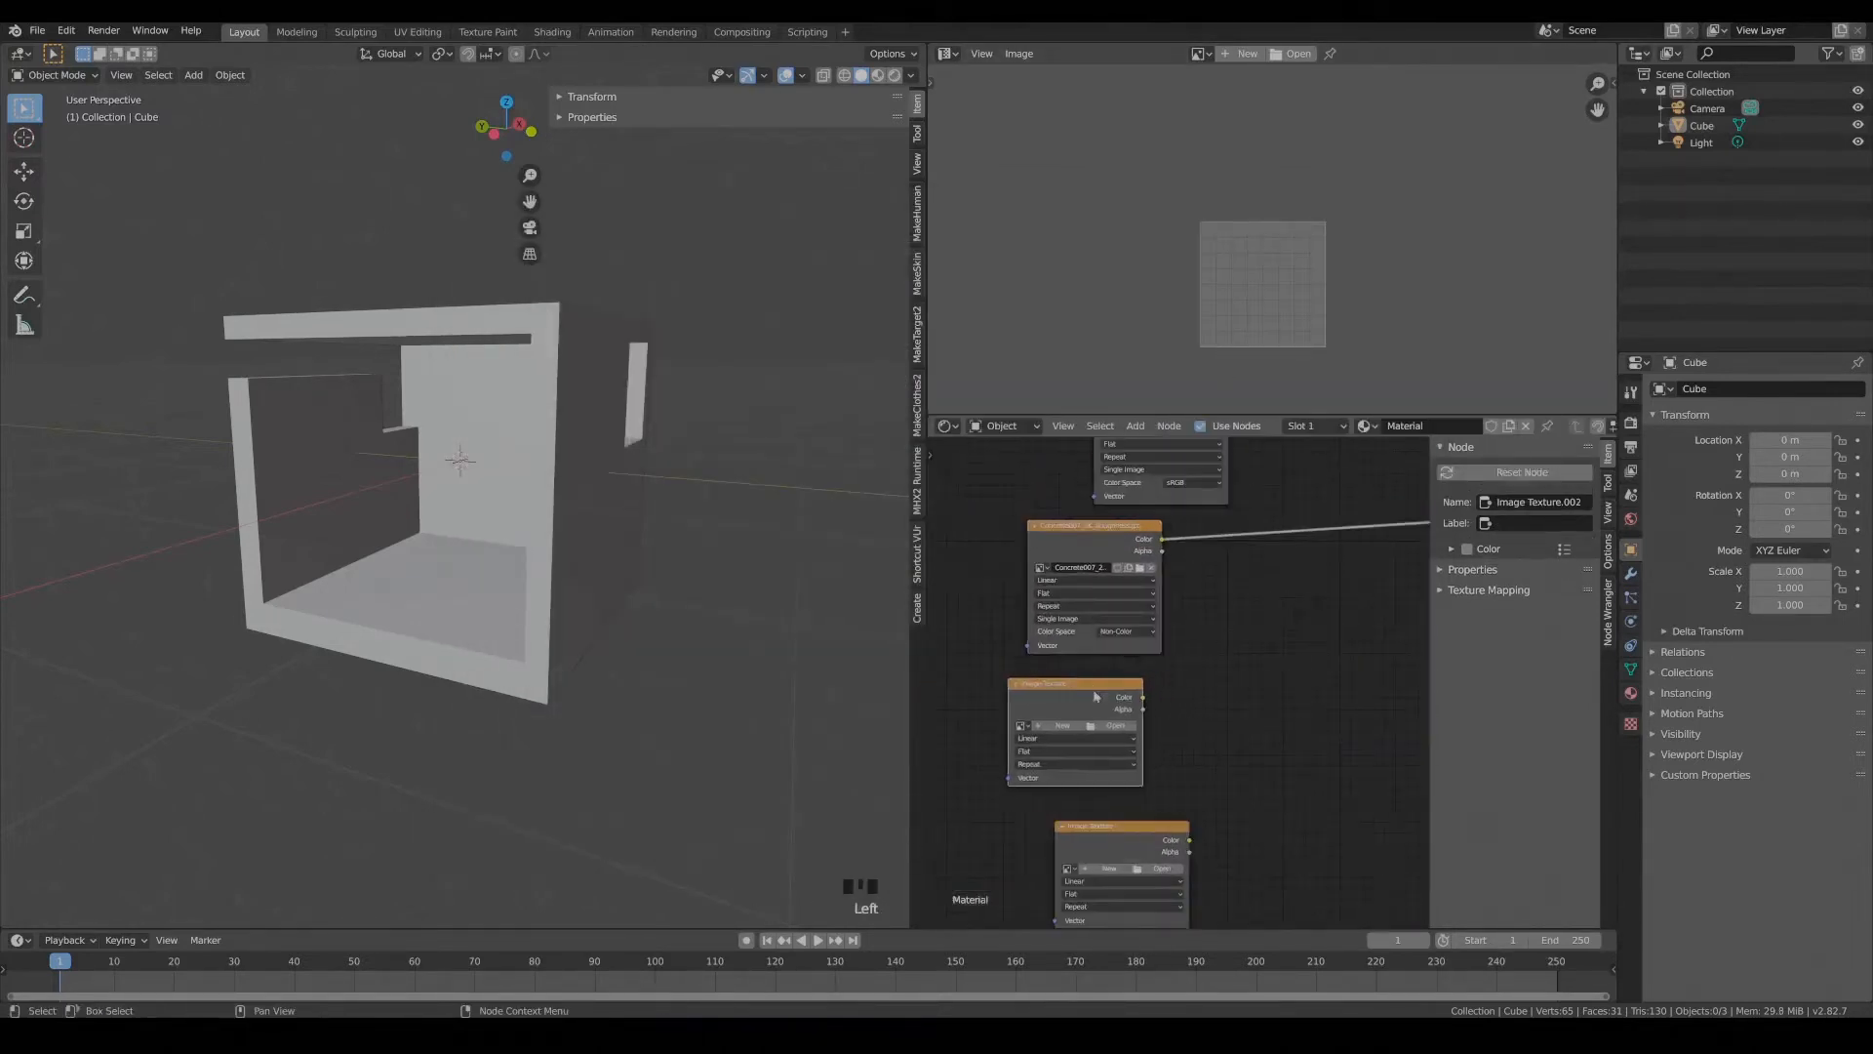
pyautogui.scroll(-1, 1216, 744)
pyautogui.moveTo(1216, 743); pyautogui.dragTo(1176, 738, button='middle')
pyautogui.hotkey('shift', 'a')
pyautogui.click(1170, 752)
pyautogui.write('bump')
pyautogui.press('Return')
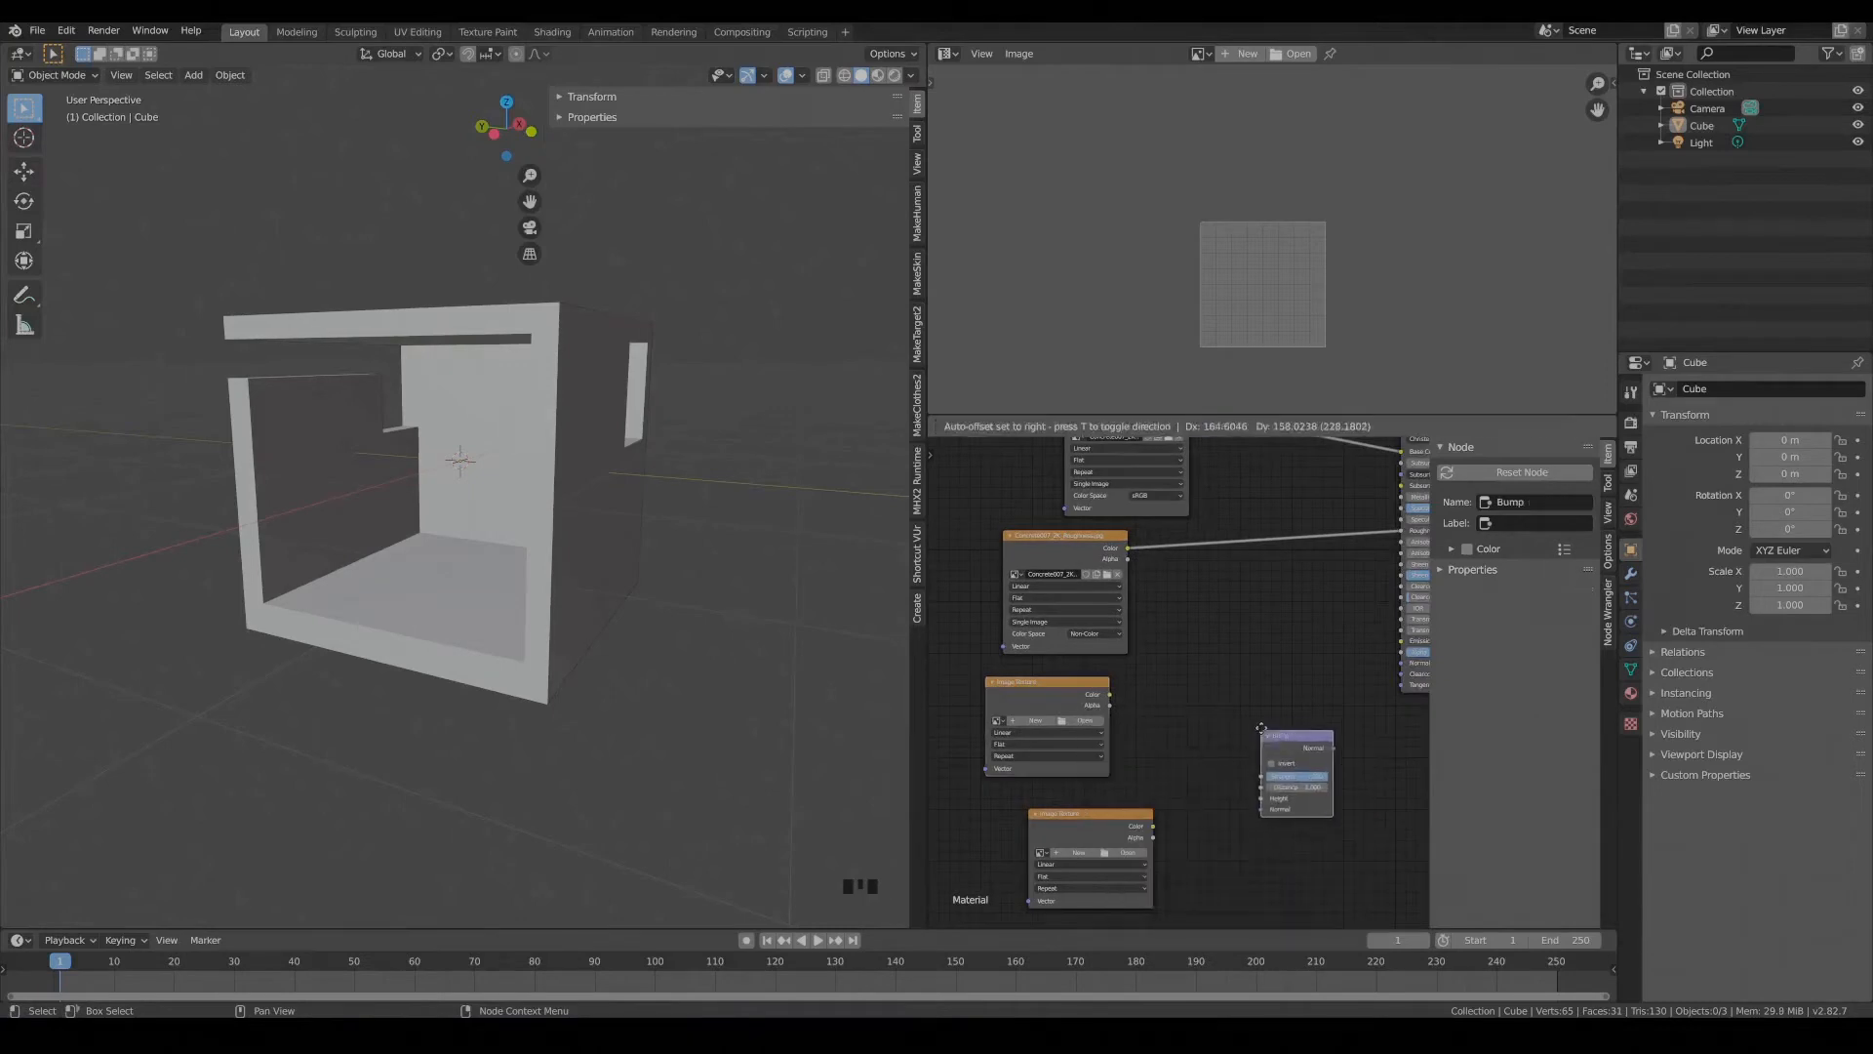
pyautogui.click(1263, 730)
# Add a Normal Map node before the Bump node and move the fourth image node clear of it.
pyautogui.hotkey('shift', 'a')
pyautogui.click(1174, 761)
pyautogui.write('nor')
pyautogui.click(1205, 808)
pyautogui.click(1165, 768)
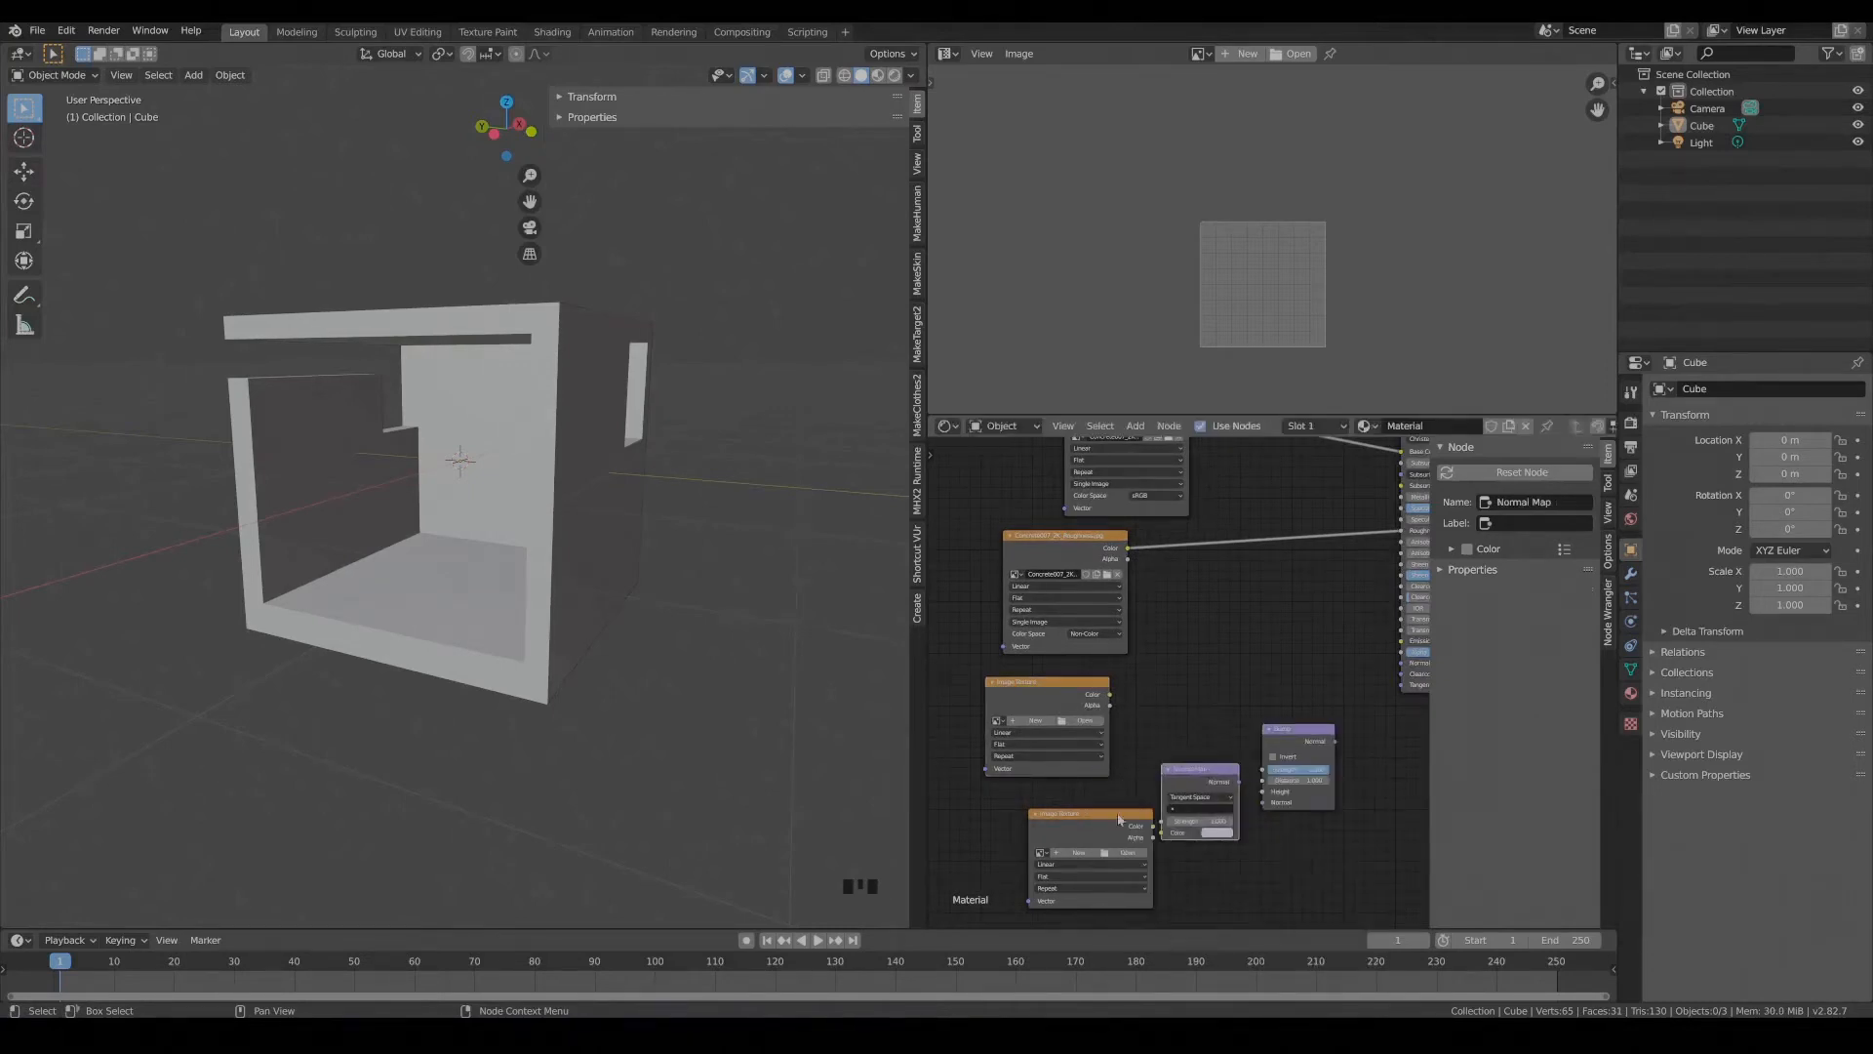
pyautogui.moveTo(1120, 815); pyautogui.dragTo(1039, 815)
# Load the Concrete007_2K displacement image into the third image node, linking it to Bump Height and the Normal Map to Bump Normal.
pyautogui.click(1065, 721)
pyautogui.click(986, 348)
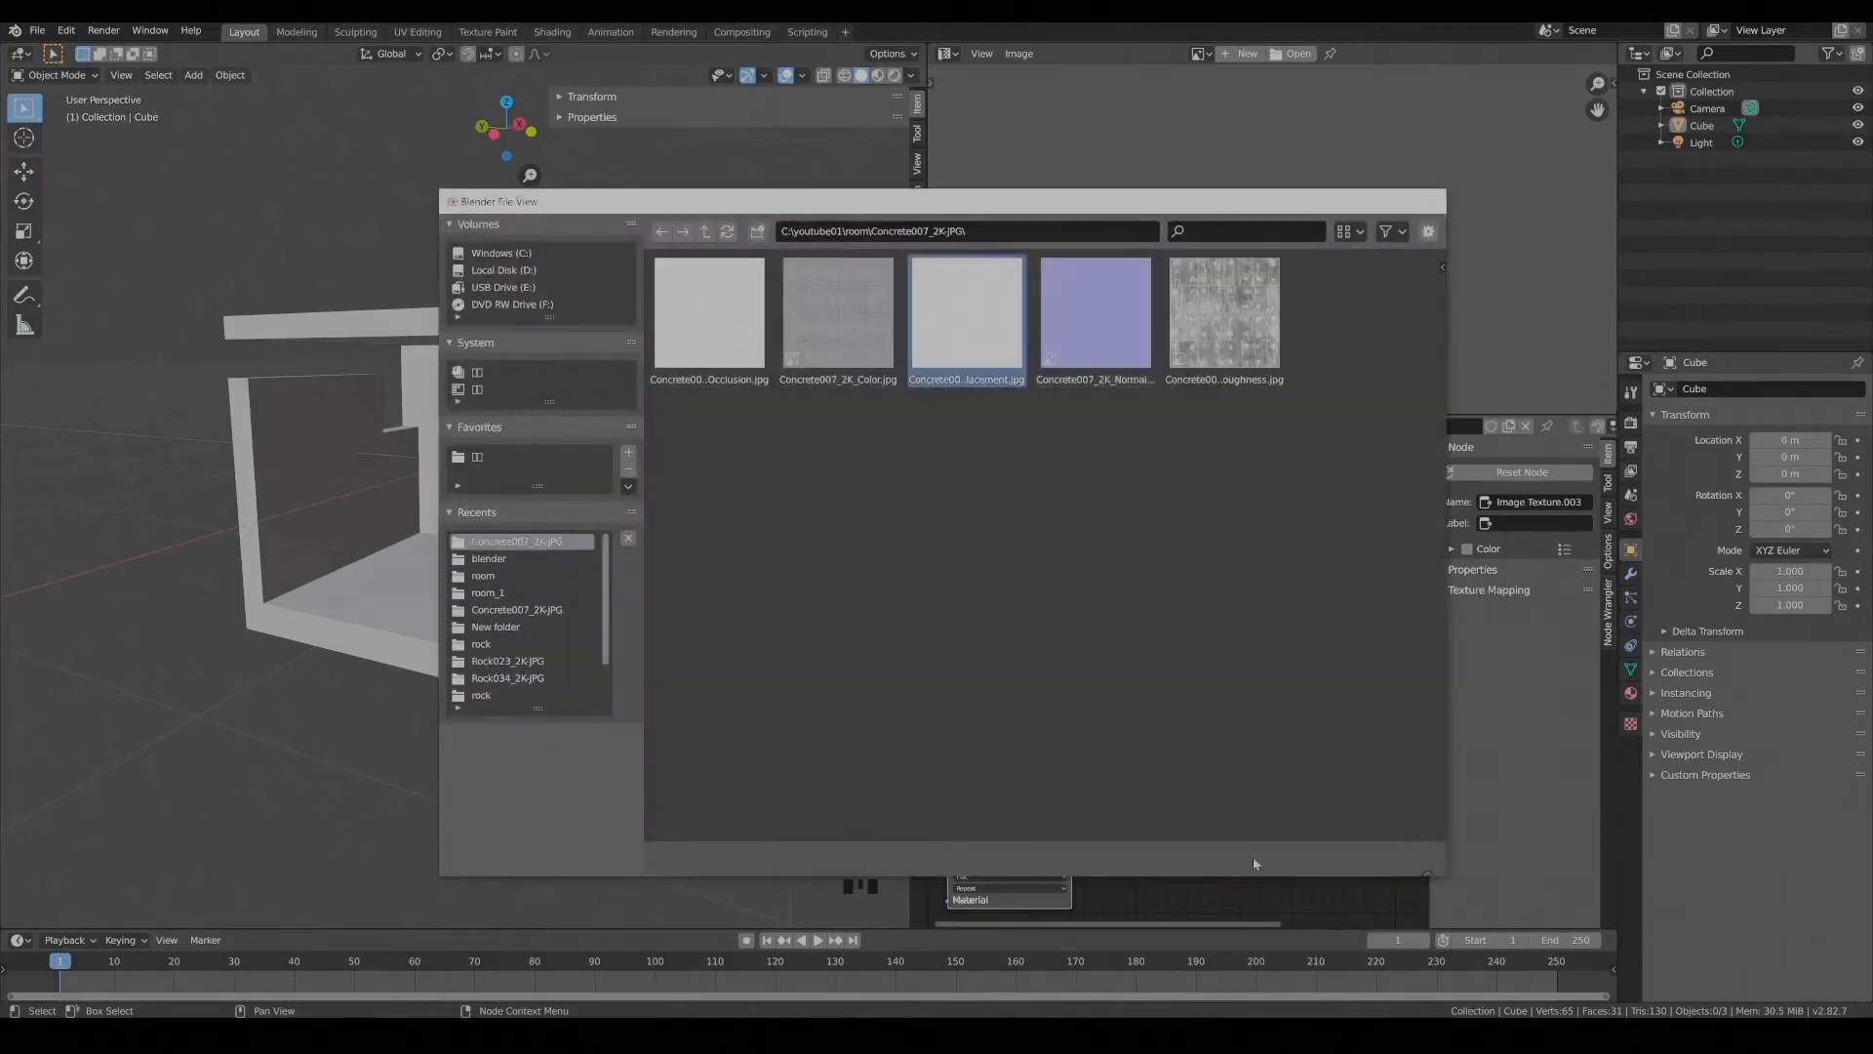
pyautogui.click(1267, 859)
pyautogui.moveTo(1109, 694); pyautogui.dragTo(1142, 824)
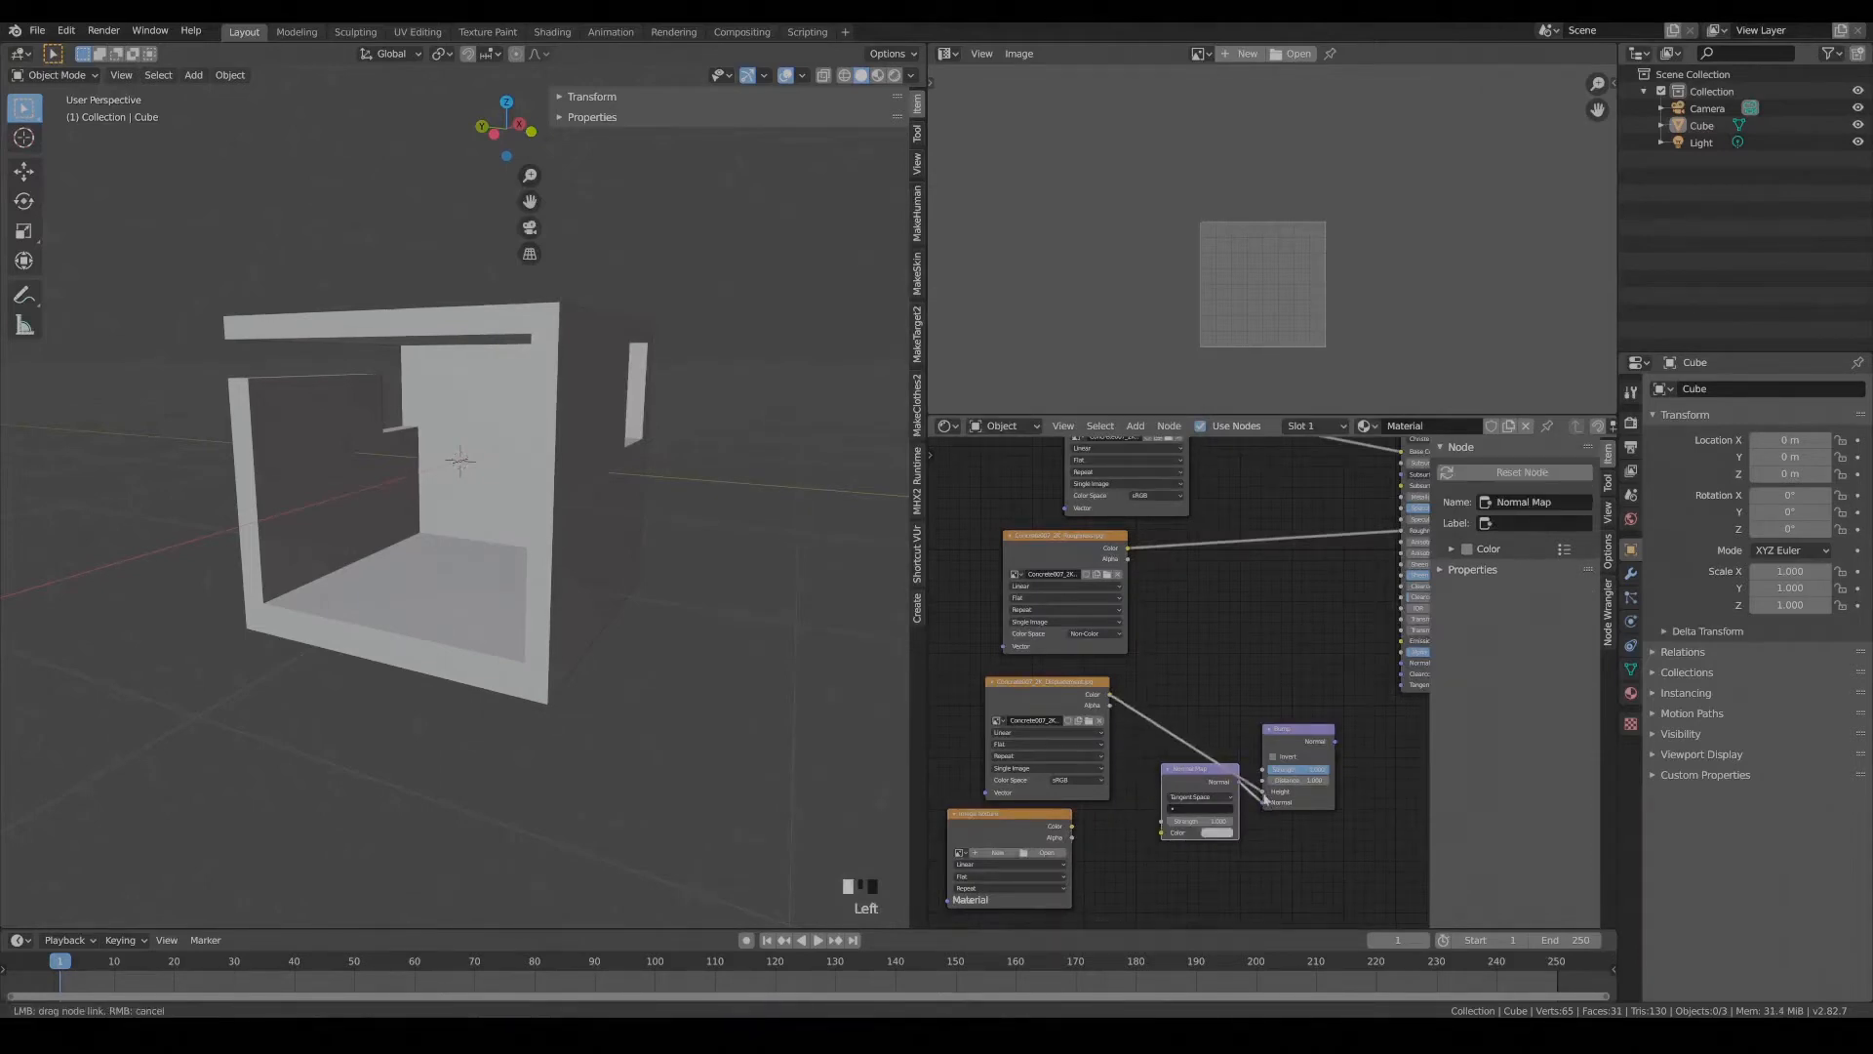
# Connect the fourth image node to the Normal Map's Color and load the Concrete007_2K normal image as Non-Color.
pyautogui.scroll(4, 1109, 768)
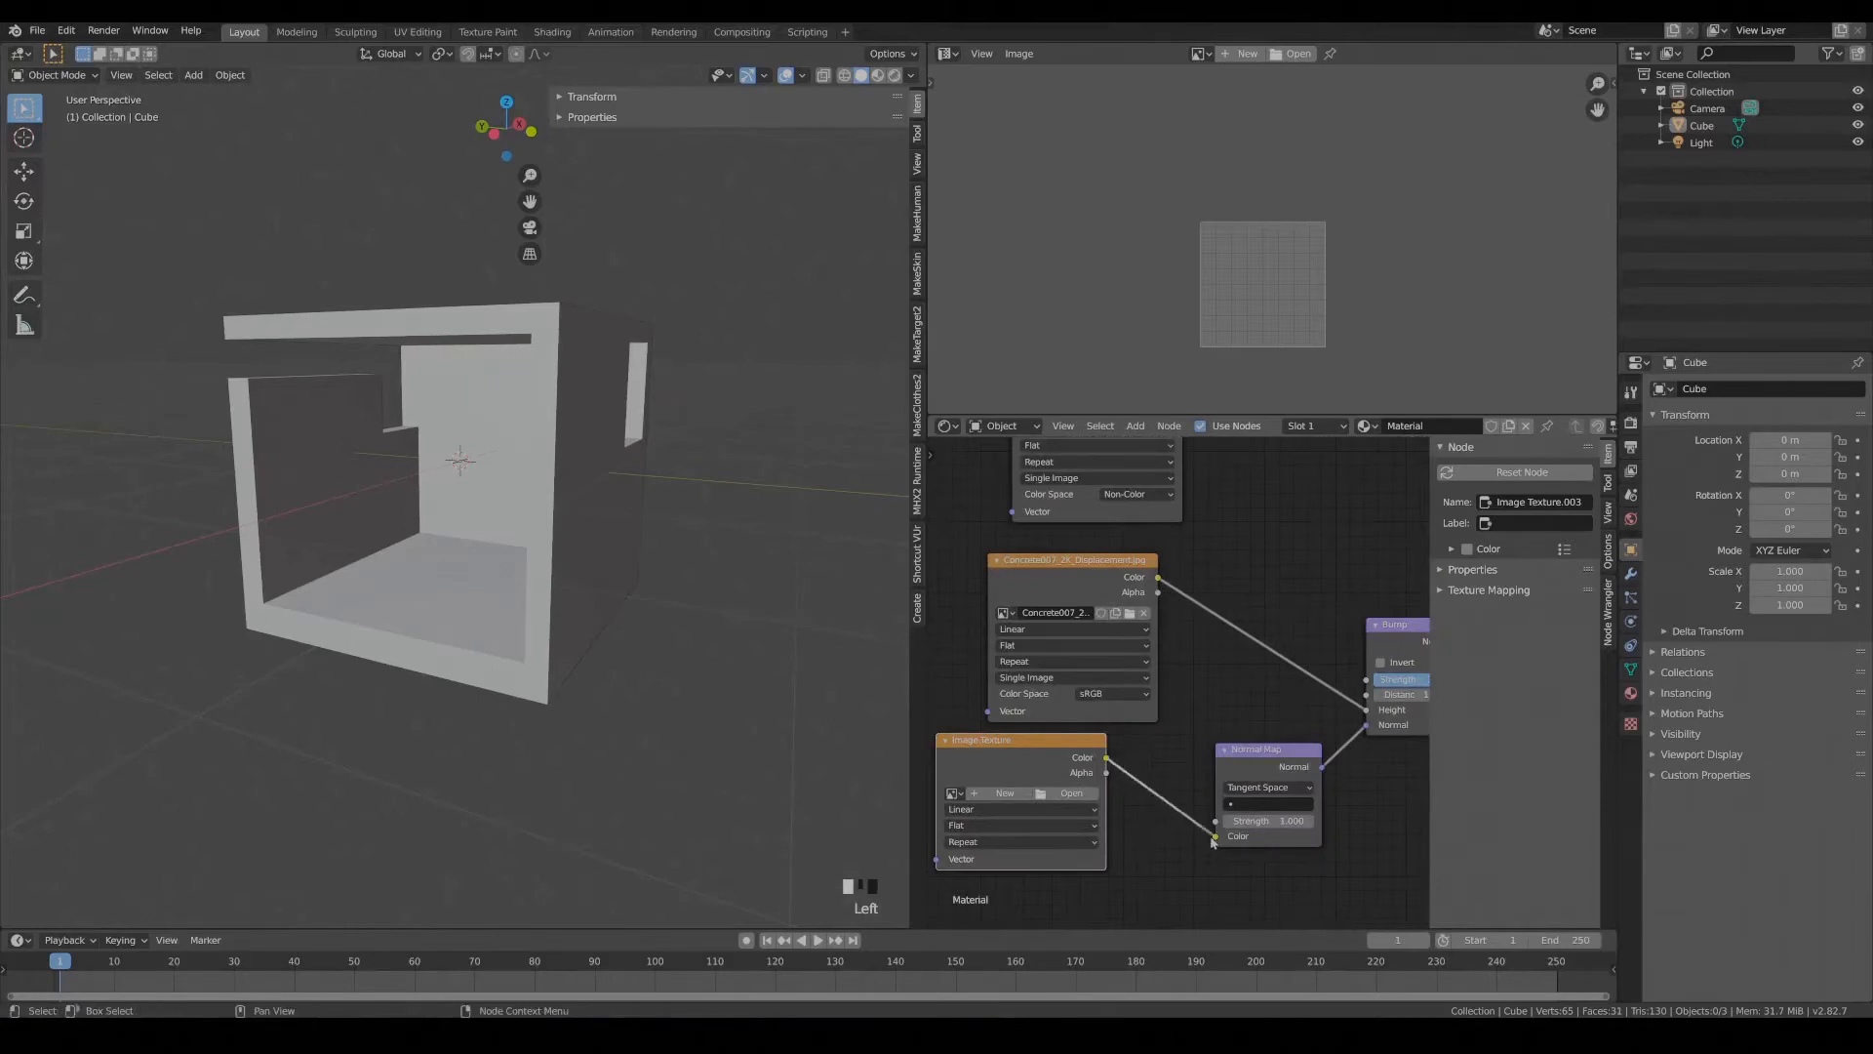
pyautogui.click(1065, 794)
pyautogui.doubleClick(711, 314)
pyautogui.doubleClick(1096, 317)
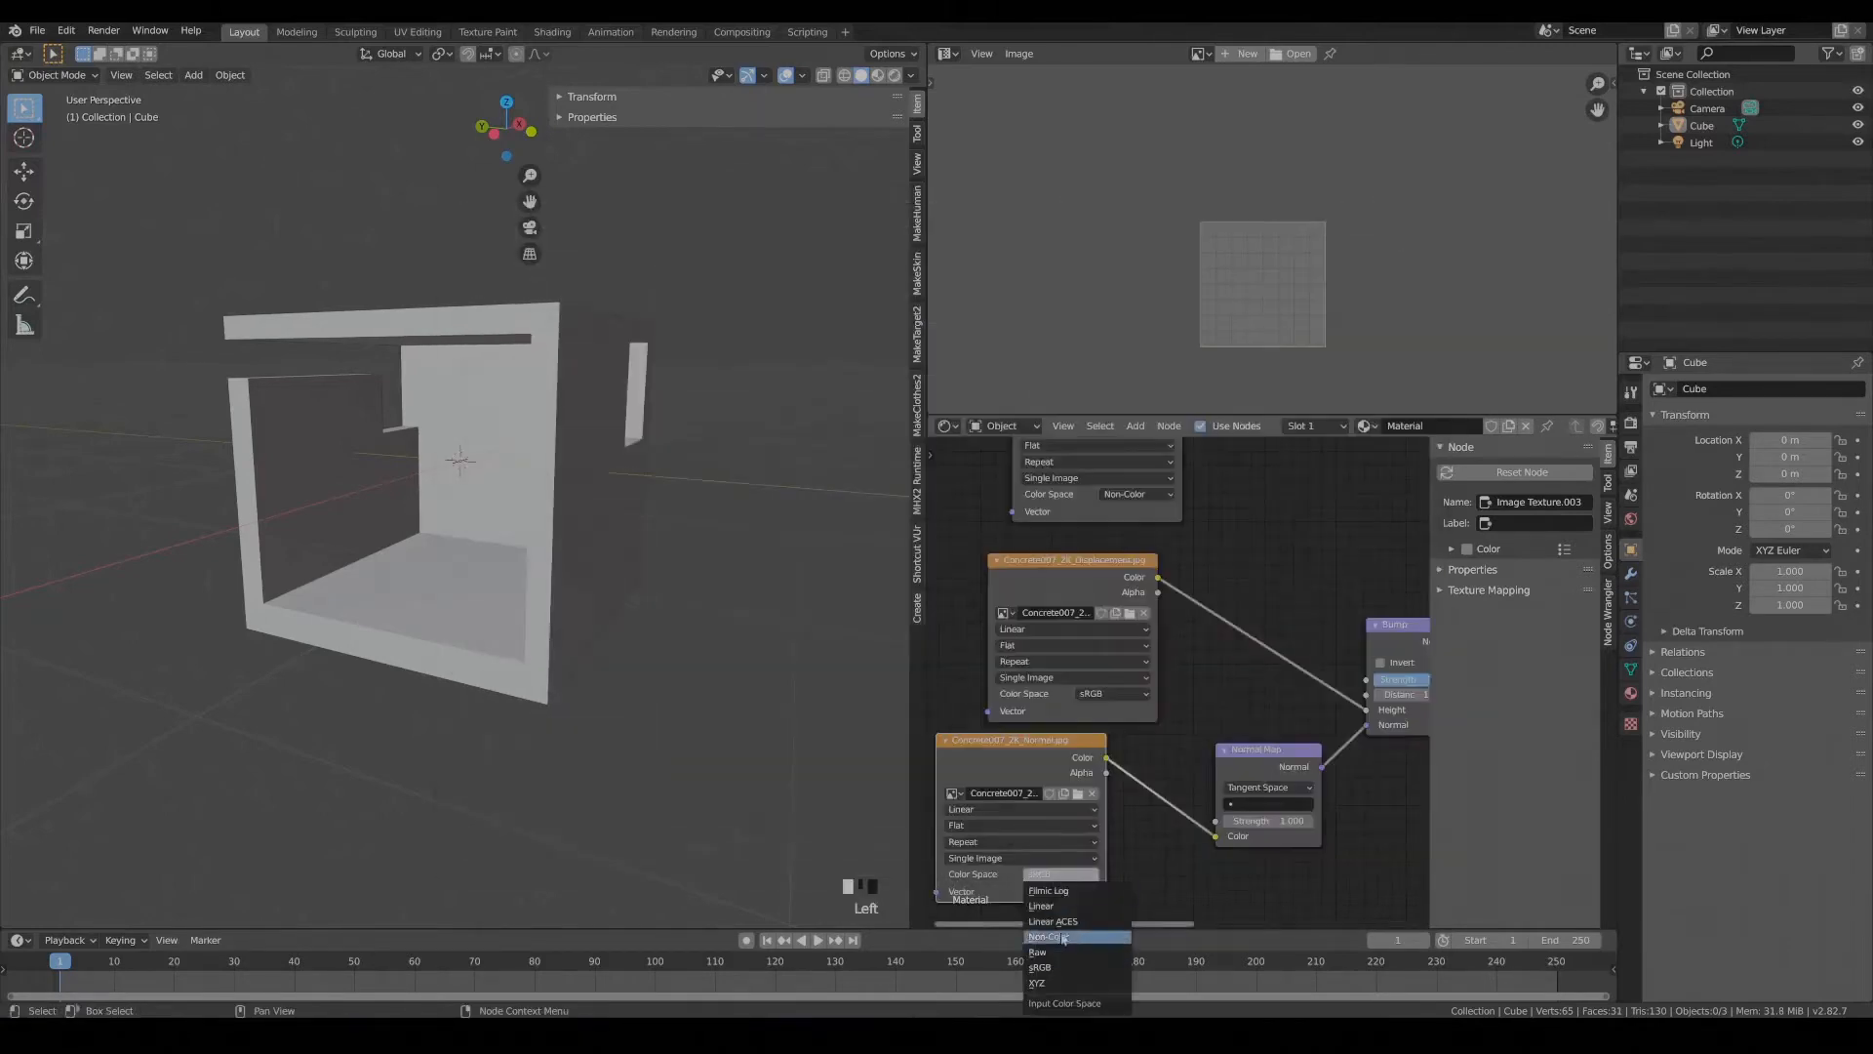
pyautogui.click(1064, 936)
# Connect the Bump node's Normal output to the Principled BSDF's Normal input.
pyautogui.moveTo(1240, 687); pyautogui.dragTo(957, 782, button='middle')
pyautogui.moveTo(1240, 655); pyautogui.dragTo(1270, 628)
pyautogui.scroll(-7, 1238, 670)
pyautogui.moveTo(1086, 639); pyautogui.dragTo(1126, 802, button='middle')
# Select the room, show its material settings and Material Preview shading, and select all its faces in Edit Mode.
pyautogui.click(597, 614)
pyautogui.click(1631, 693)
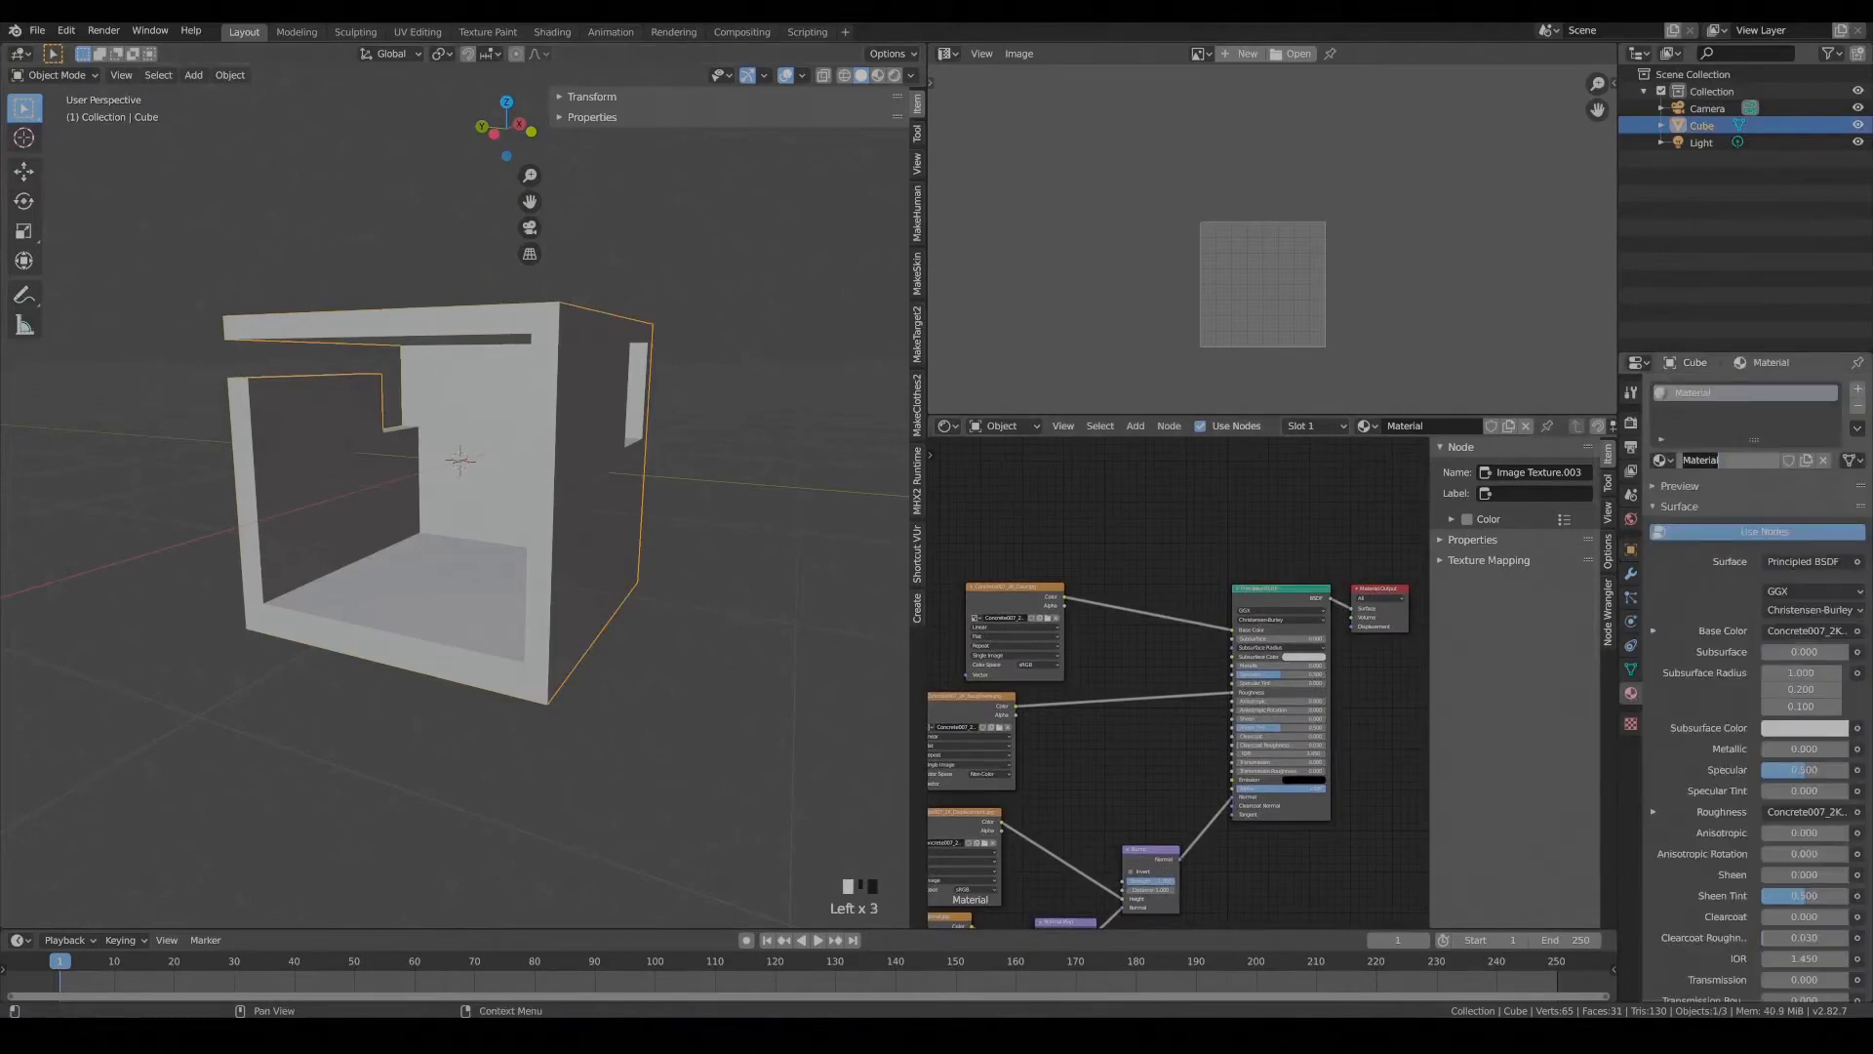
pyautogui.click(878, 75)
pyautogui.click(878, 76)
pyautogui.moveTo(420, 517); pyautogui.dragTo(576, 605, button='middle')
pyautogui.press('Tab')
pyautogui.press('a')
# Select the vertical faces all around the room and unwrap them with Cylinder Projection from the front view.
pyautogui.click(439, 556)
pyautogui.keyDown('shift'); pyautogui.click(508, 400); pyautogui.keyUp('shift')
pyautogui.keyDown('shift'); pyautogui.click(466, 468); pyautogui.keyUp('shift')
pyautogui.moveTo(468, 439)
pyautogui.mouseDown(button='middle')
pyautogui.moveTo(605, 459)
pyautogui.moveTo(445, 464)
pyautogui.mouseUp(button='middle')
pyautogui.keyDown('shift'); pyautogui.click(362, 323); pyautogui.keyUp('shift')
pyautogui.moveTo(362, 336); pyautogui.dragTo(400, 409, button='middle')
pyautogui.keyDown('shift'); pyautogui.click(390, 393); pyautogui.keyUp('shift')
pyautogui.keyDown('shift'); pyautogui.click(562, 385); pyautogui.keyUp('shift')
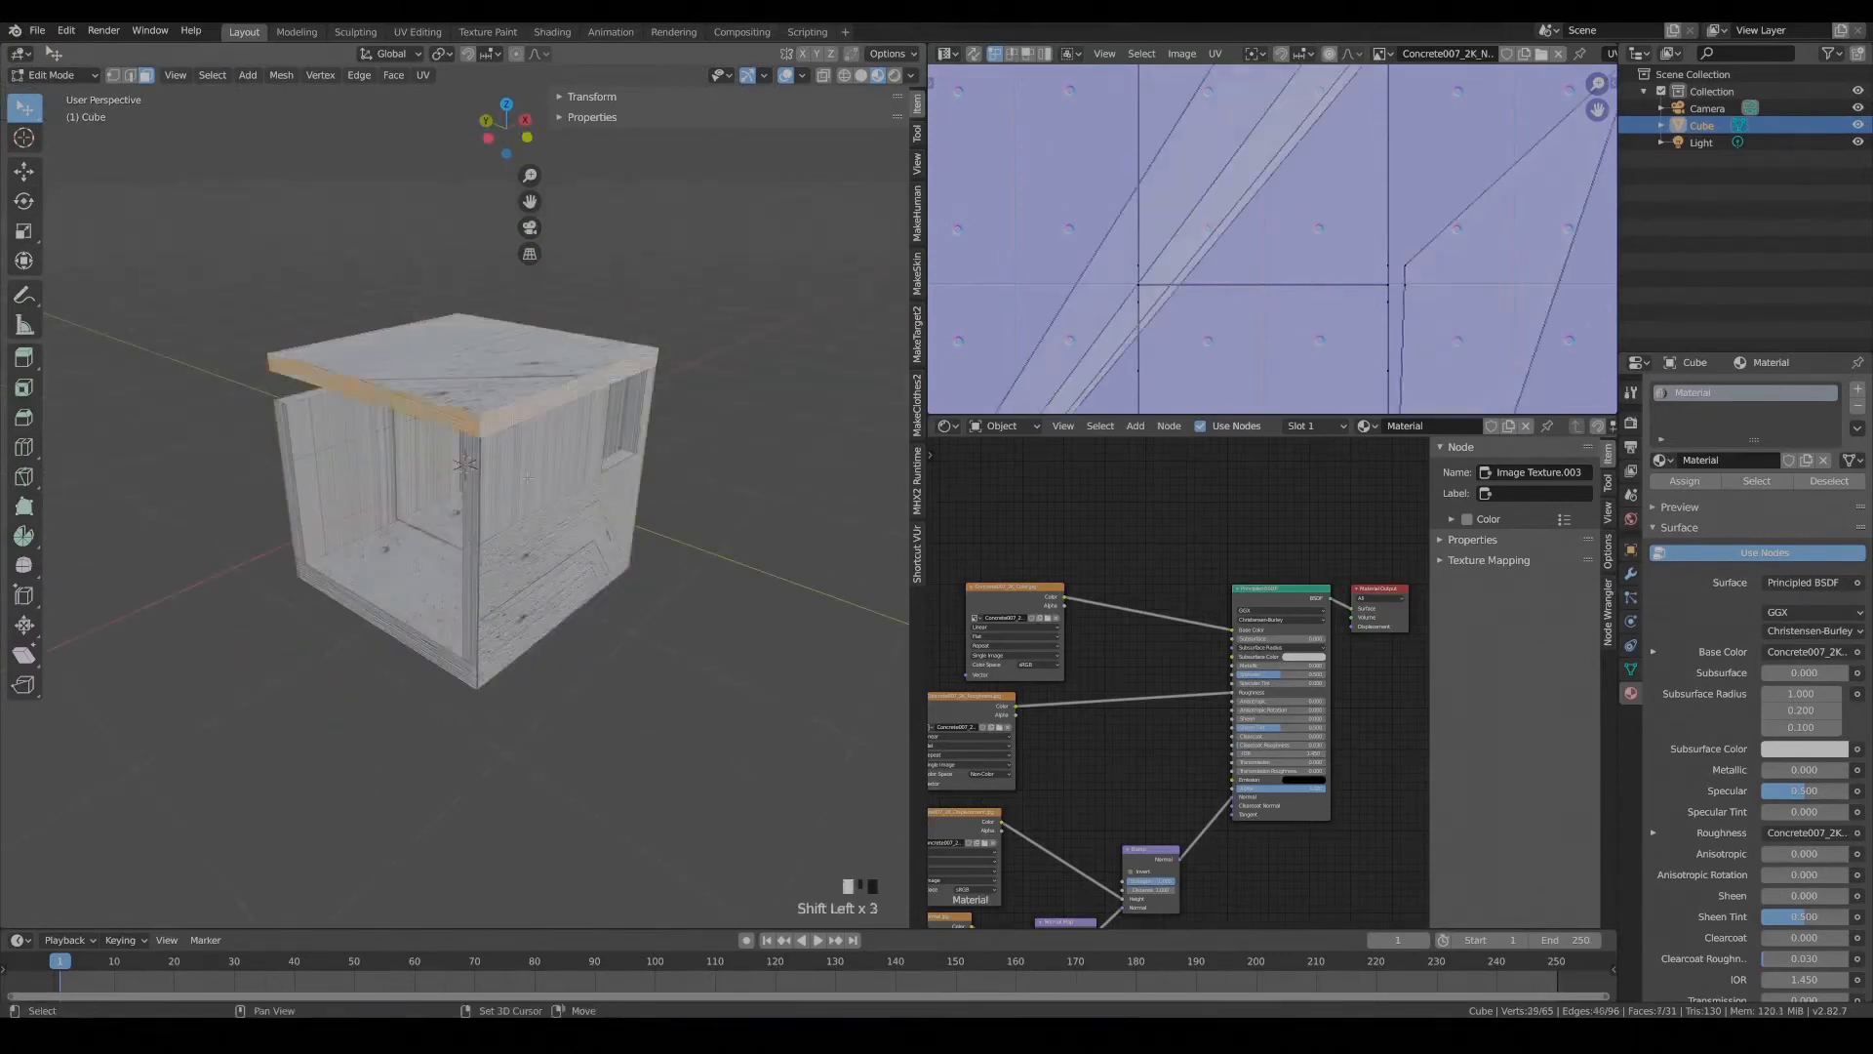
pyautogui.moveTo(562, 390); pyautogui.dragTo(439, 390, button='middle')
pyautogui.keyDown('shift'); pyautogui.click(439, 396); pyautogui.keyUp('shift')
pyautogui.keyDown('shift'); pyautogui.click(439, 507); pyautogui.keyUp('shift')
pyautogui.moveTo(439, 507); pyautogui.dragTo(557, 454, button='middle')
pyautogui.keyDown('shift'); pyautogui.click(302, 430); pyautogui.keyUp('shift')
pyautogui.keyDown('shift'); pyautogui.click(327, 429); pyautogui.keyUp('shift')
pyautogui.keyDown('shift'); pyautogui.click(449, 414); pyautogui.keyUp('shift')
pyautogui.keyDown('shift'); pyautogui.click(449, 498); pyautogui.keyUp('shift')
pyautogui.keyDown('shift'); pyautogui.click(575, 410); pyautogui.keyUp('shift')
pyautogui.keyDown('shift'); pyautogui.click(586, 517); pyautogui.keyUp('shift')
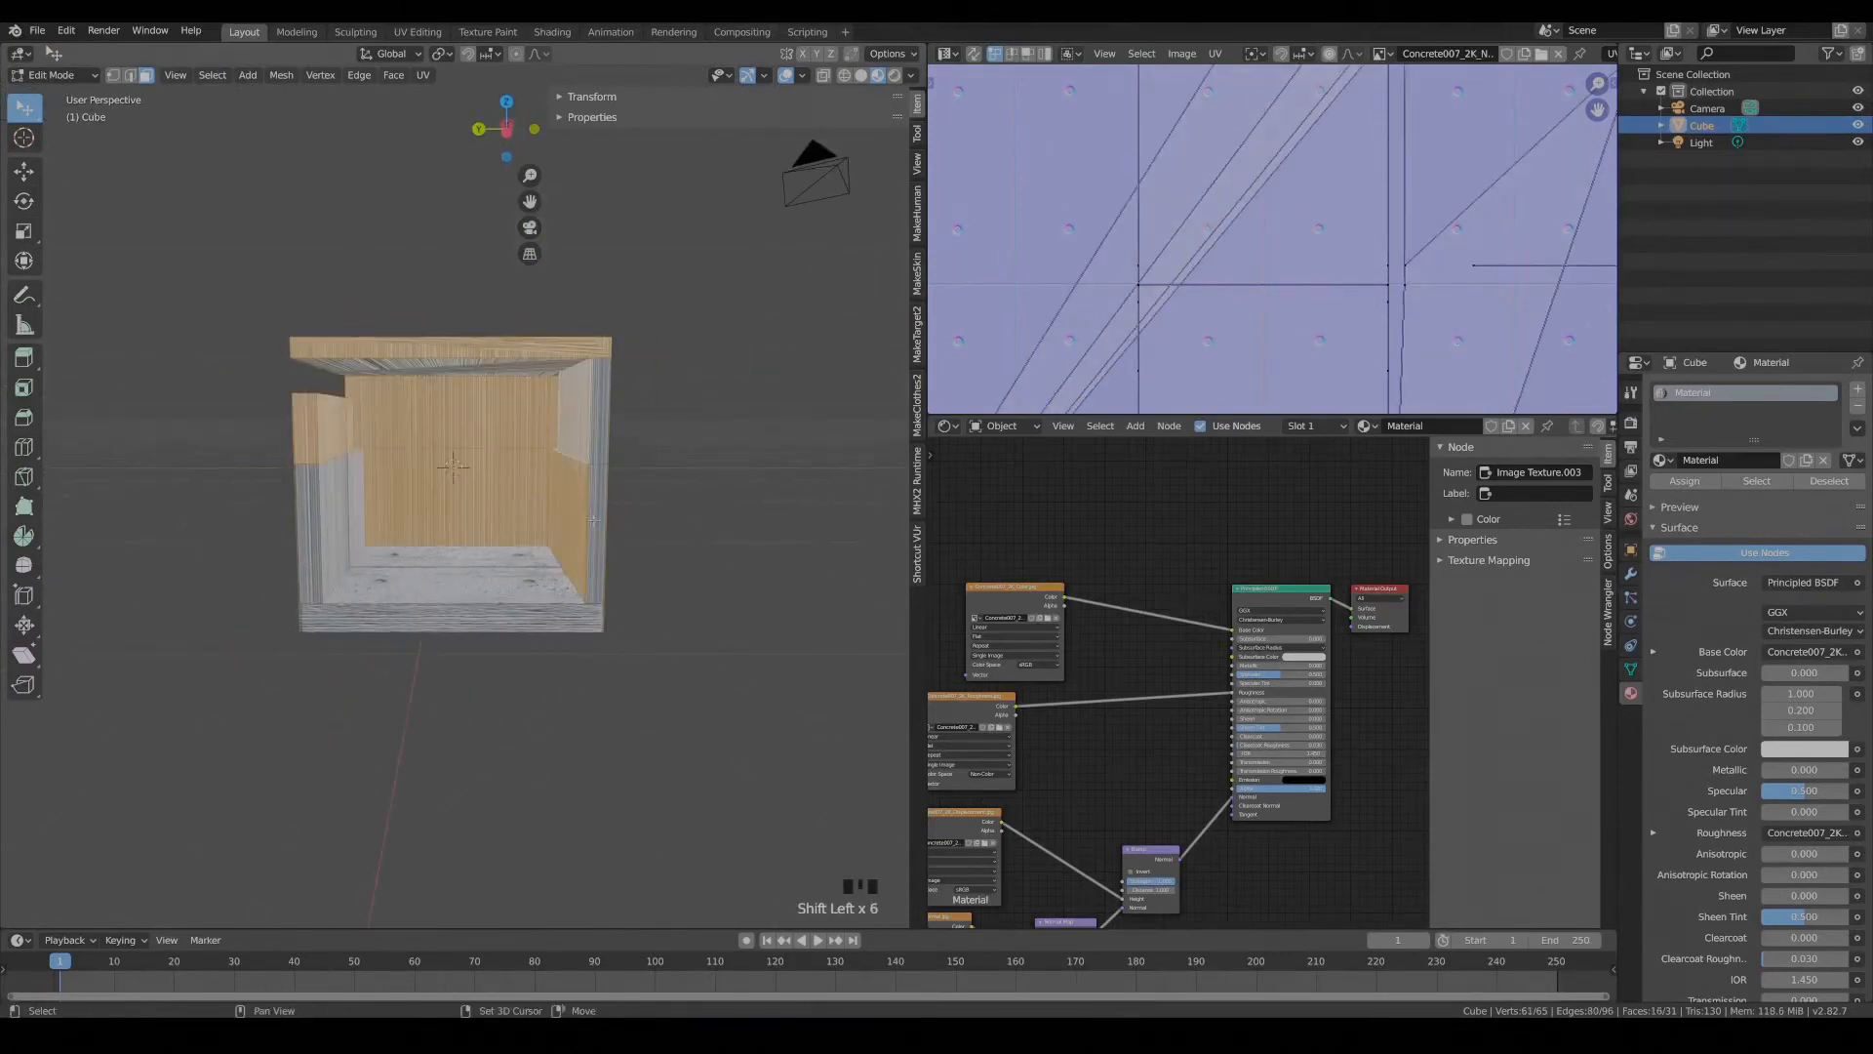
pyautogui.keyDown('shift'); pyautogui.click(341, 527); pyautogui.keyUp('shift')
pyautogui.moveTo(340, 528); pyautogui.dragTo(201, 559, button='middle')
pyautogui.press('KP_1')
pyautogui.press('u')
pyautogui.click(204, 676)
# Enlarge the cylinder-projected UVs by about 2.6 times and check the texture on the walls.
pyautogui.scroll(-4, 204, 675)
pyautogui.scroll(-7, 1186, 297)
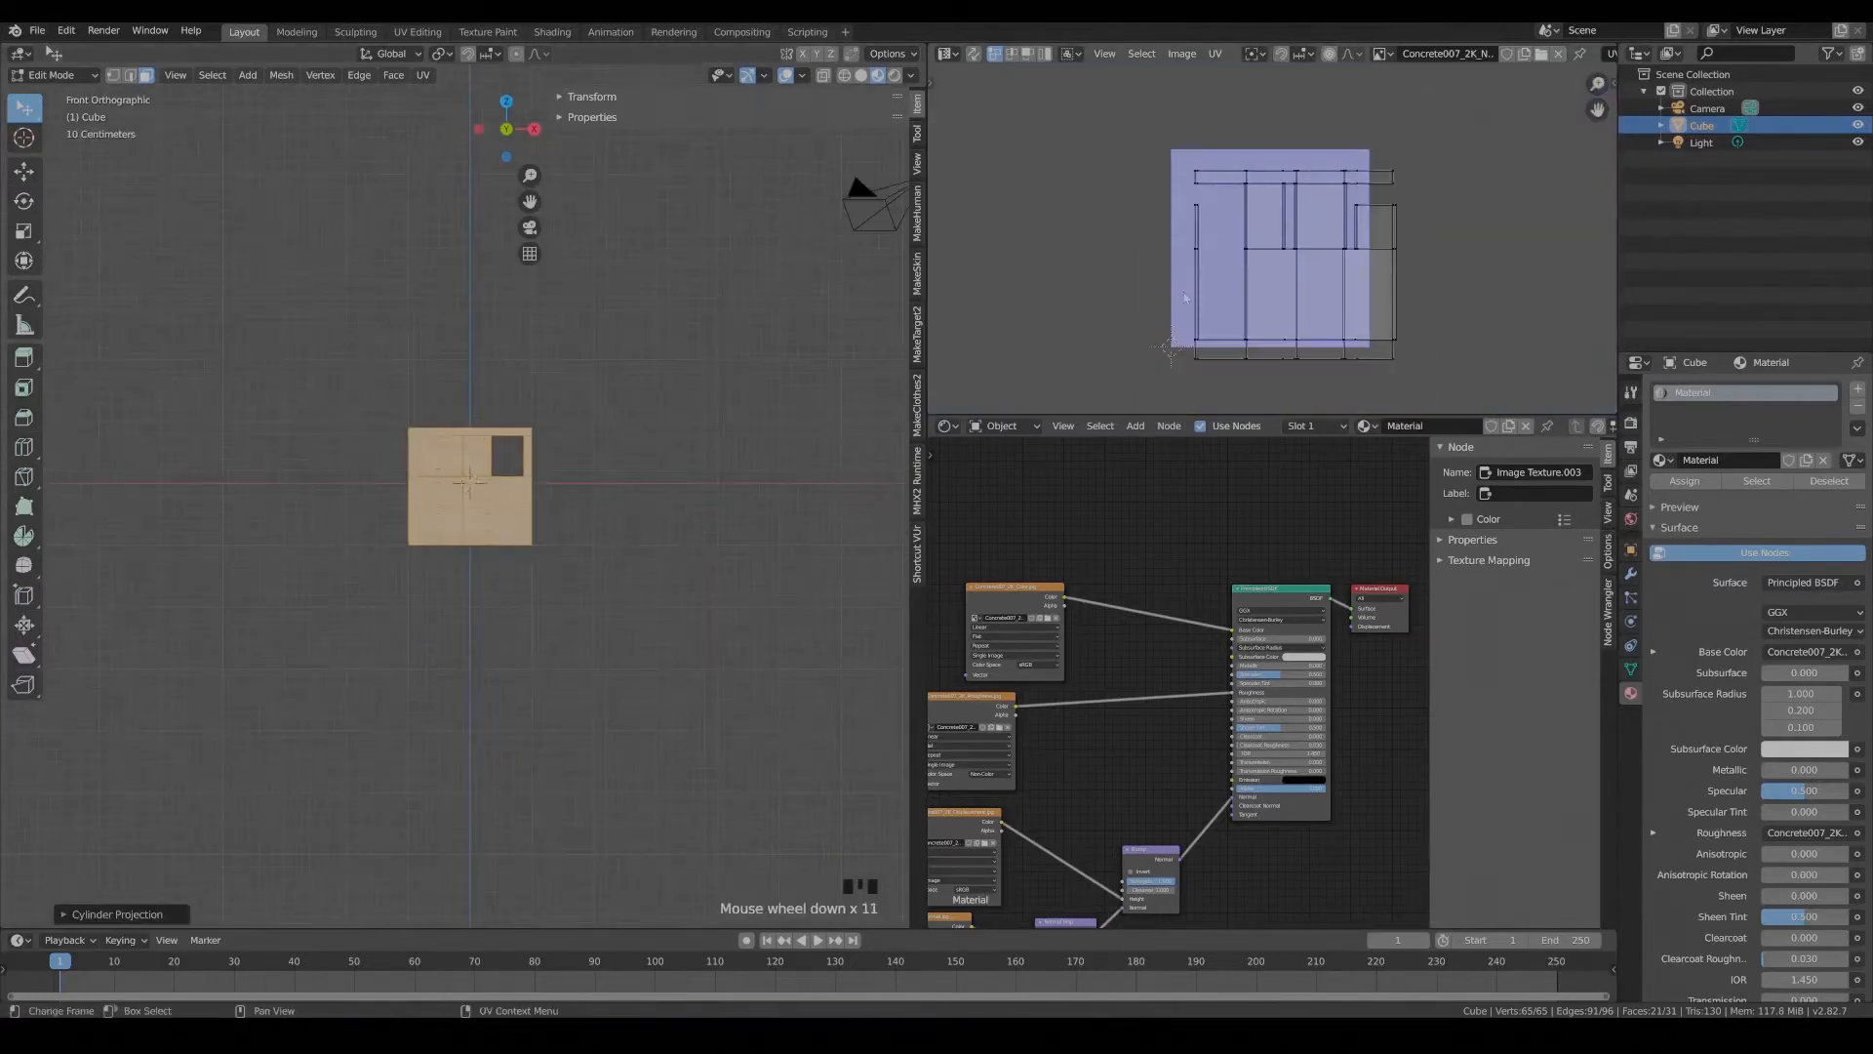
pyautogui.scroll(4, 829, 410)
pyautogui.press('s')
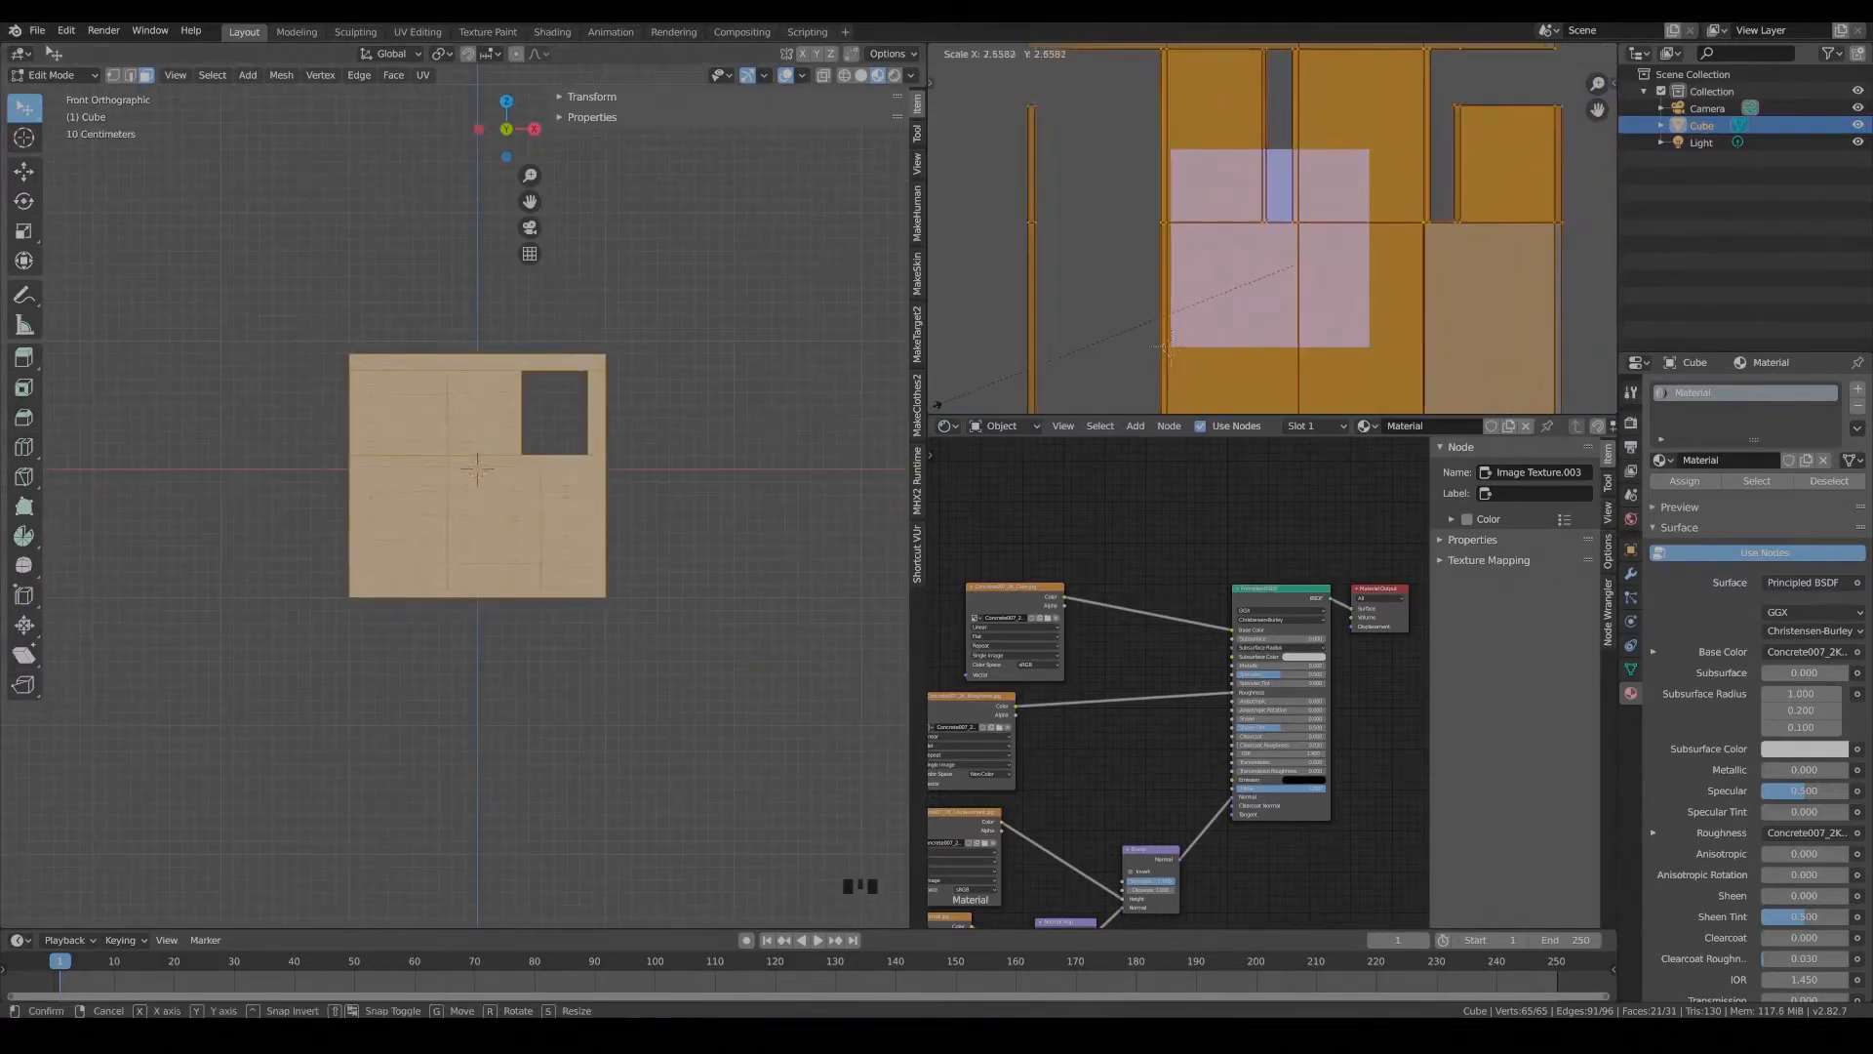
pyautogui.click(944, 405)
pyautogui.moveTo(254, 488); pyautogui.dragTo(453, 498, button='middle')
pyautogui.scroll(3, 444, 497)
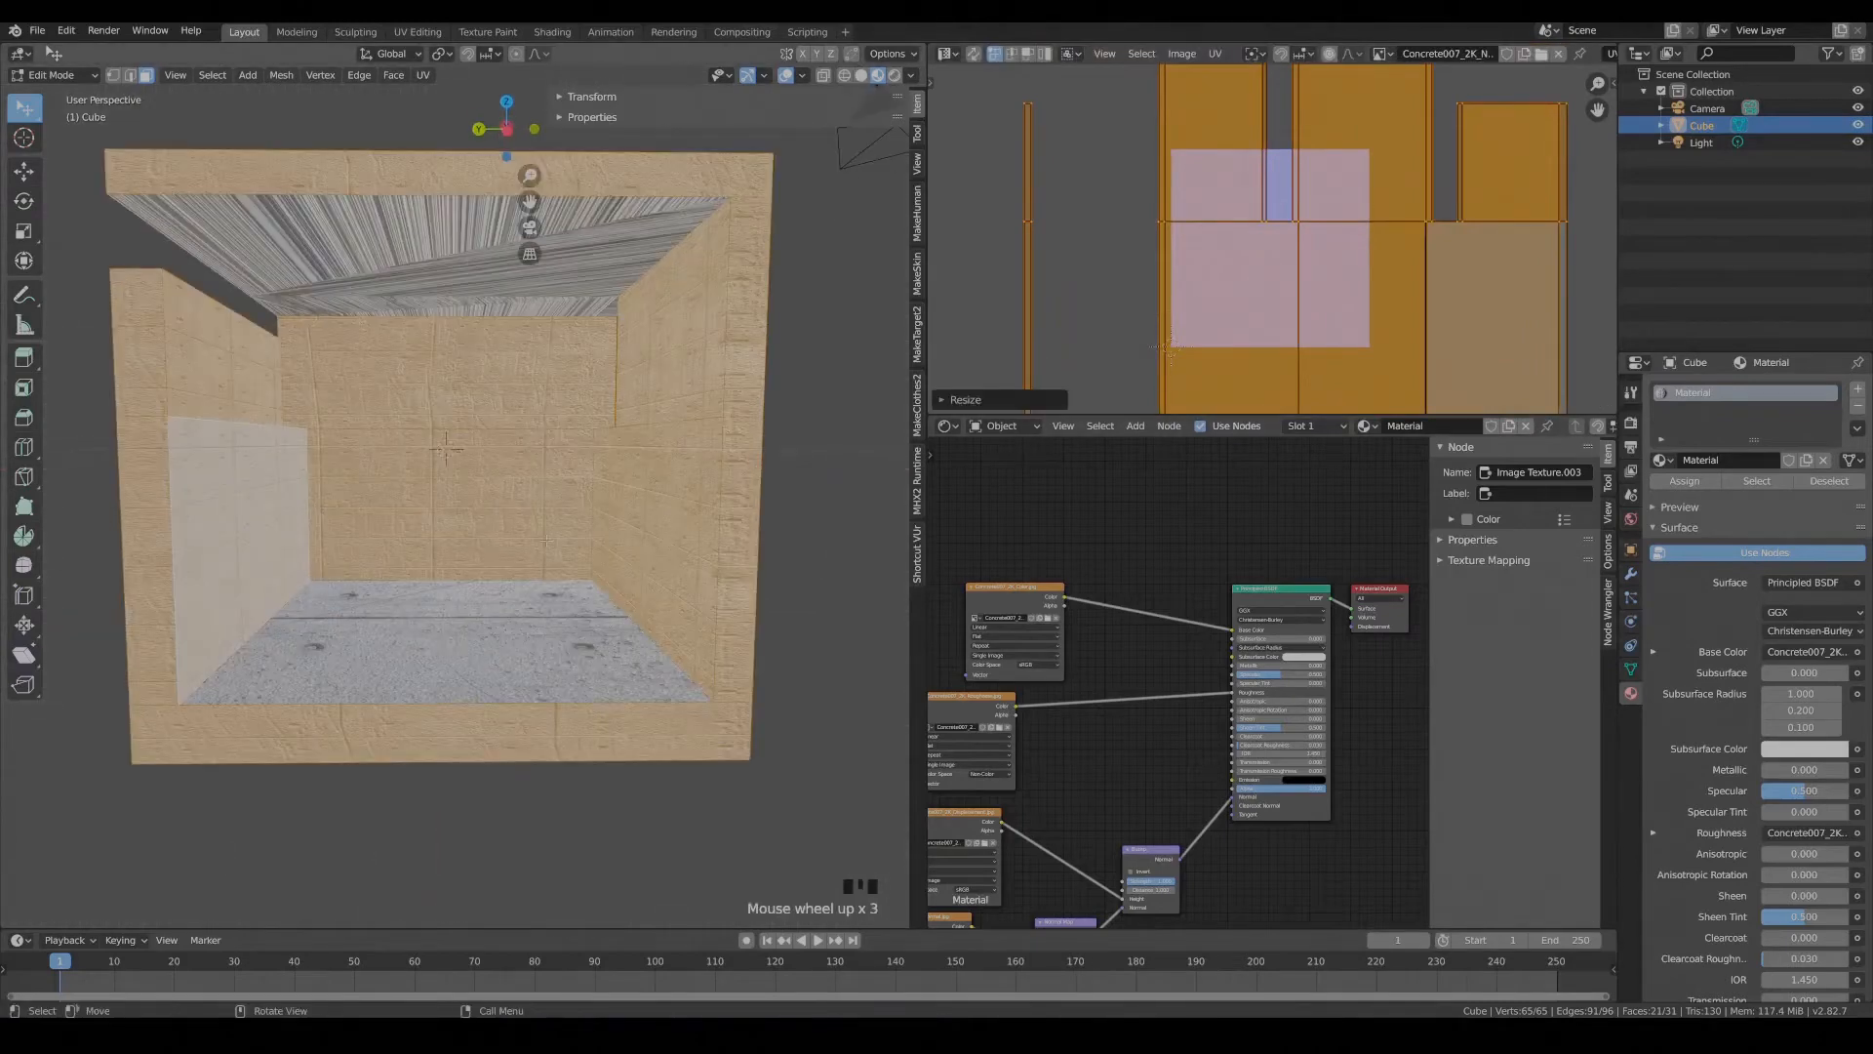
# Select the wall and edge faces that face front and back and unwrap them with Project From View in front view.
pyautogui.click(390, 493)
pyautogui.press('KP_1')
pyautogui.click(429, 359)
pyautogui.keyDown('shift'); pyautogui.click(605, 267); pyautogui.keyUp('shift')
pyautogui.keyDown('shift'); pyautogui.click(694, 346); pyautogui.keyUp('shift')
pyautogui.keyDown('shift'); pyautogui.click(658, 498); pyautogui.keyUp('shift')
pyautogui.moveTo(722, 556); pyautogui.dragTo(430, 578, button='middle')
pyautogui.keyDown('shift'); pyautogui.click(605, 346); pyautogui.keyUp('shift')
pyautogui.keyDown('shift'); pyautogui.click(625, 439); pyautogui.keyUp('shift')
pyautogui.keyDown('shift'); pyautogui.click(430, 429); pyautogui.keyUp('shift')
pyautogui.keyDown('shift'); pyautogui.click(557, 565); pyautogui.keyUp('shift')
pyautogui.moveTo(556, 566); pyautogui.dragTo(312, 546, button='middle')
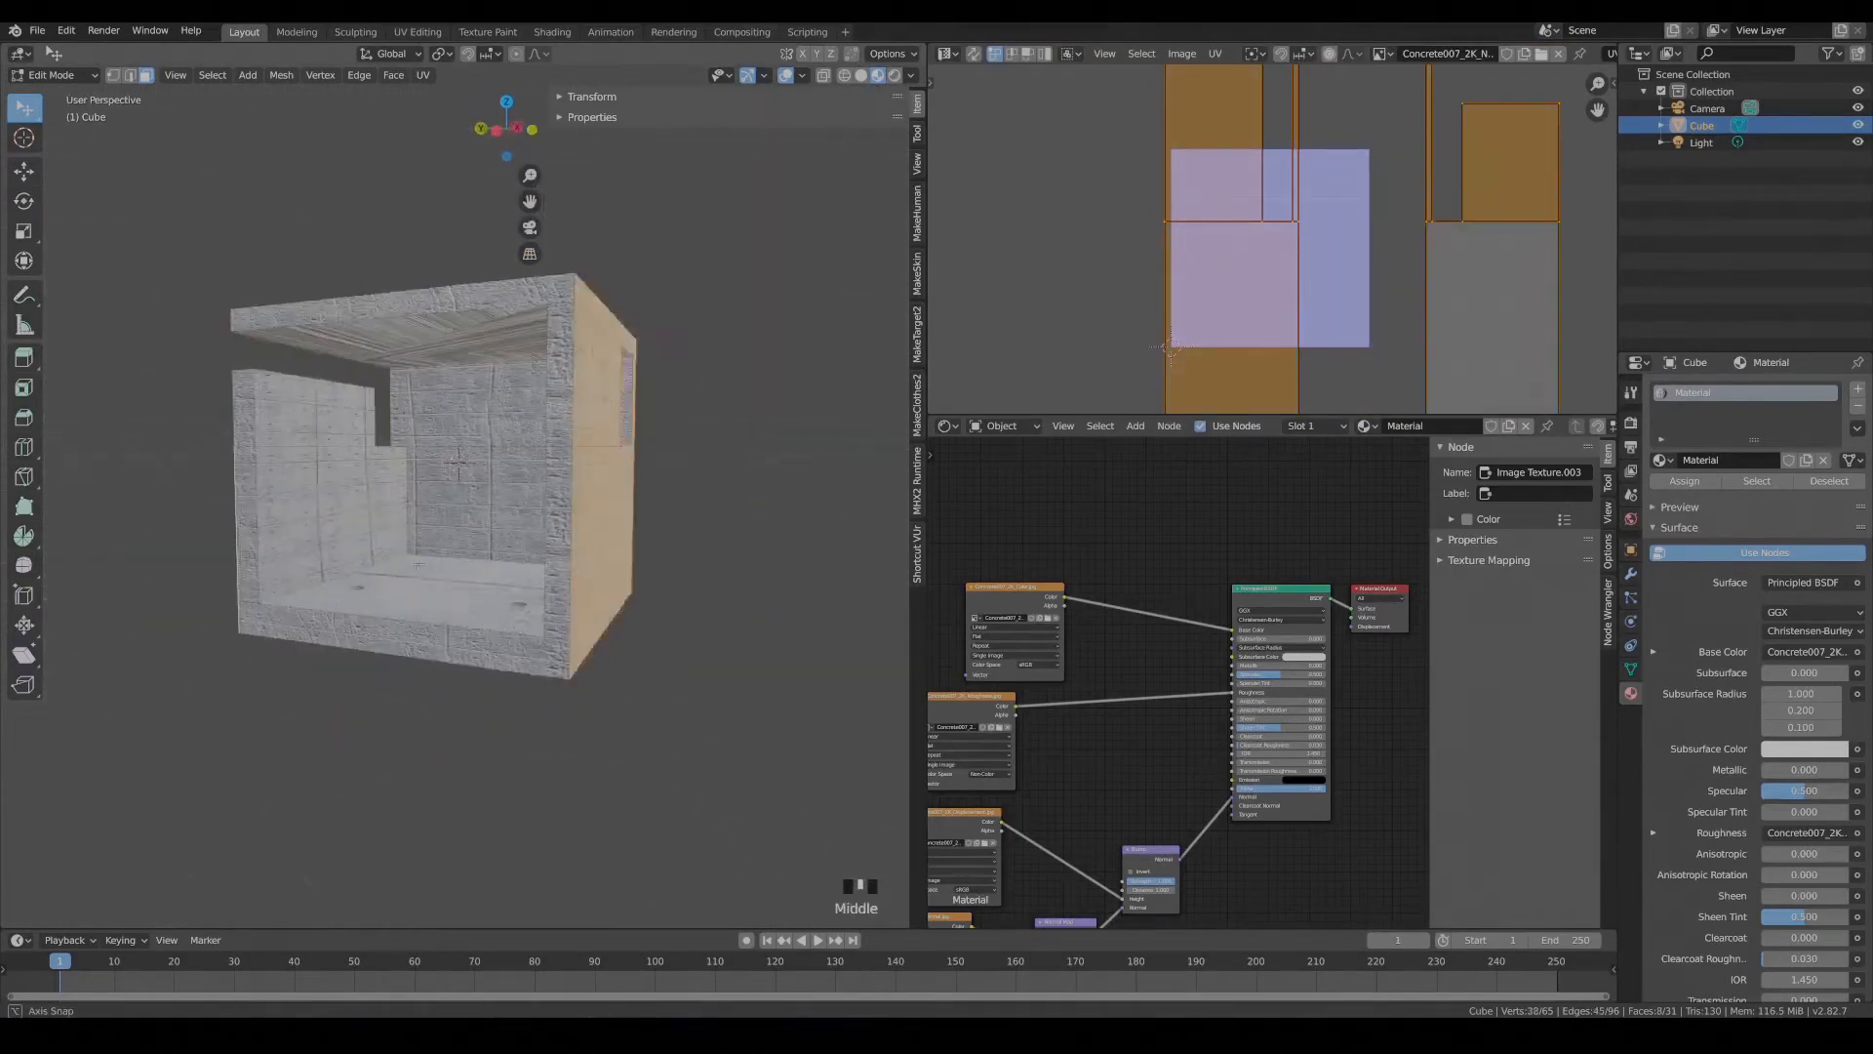
pyautogui.keyDown('shift'); pyautogui.click(327, 517); pyautogui.keyUp('shift')
pyautogui.keyDown('shift'); pyautogui.click(317, 441); pyautogui.keyUp('shift')
pyautogui.moveTo(317, 444); pyautogui.dragTo(547, 439, button='middle')
pyautogui.keyDown('shift'); pyautogui.click(576, 405); pyautogui.keyUp('shift')
pyautogui.keyDown('shift'); pyautogui.click(585, 488); pyautogui.keyUp('shift')
pyautogui.moveTo(625, 487); pyautogui.dragTo(403, 498, button='middle')
pyautogui.press('KP_1')
pyautogui.press('u')
pyautogui.click(361, 510)
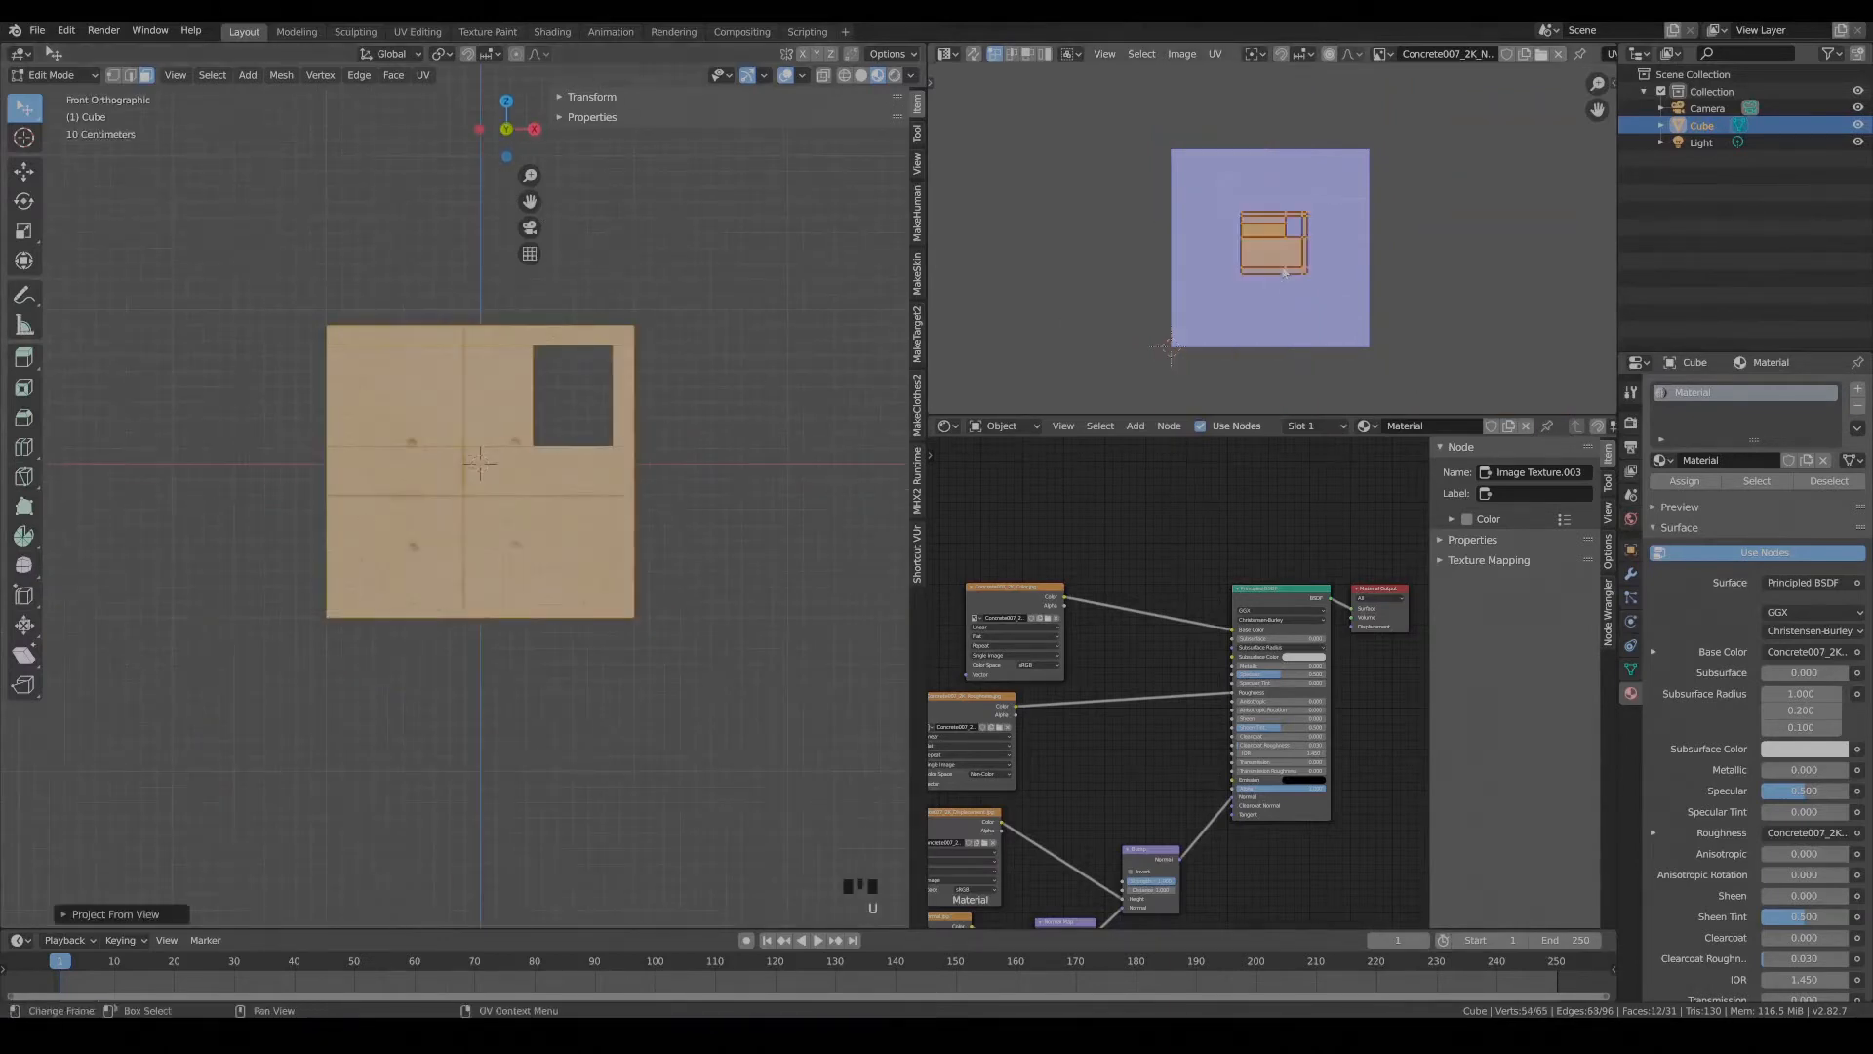
# Scale the front-projected UVs by 4 and move them down about 0.13 to line up the concrete panel joints.
pyautogui.scroll(2, 1301, 297)
pyautogui.press('BackSpace')
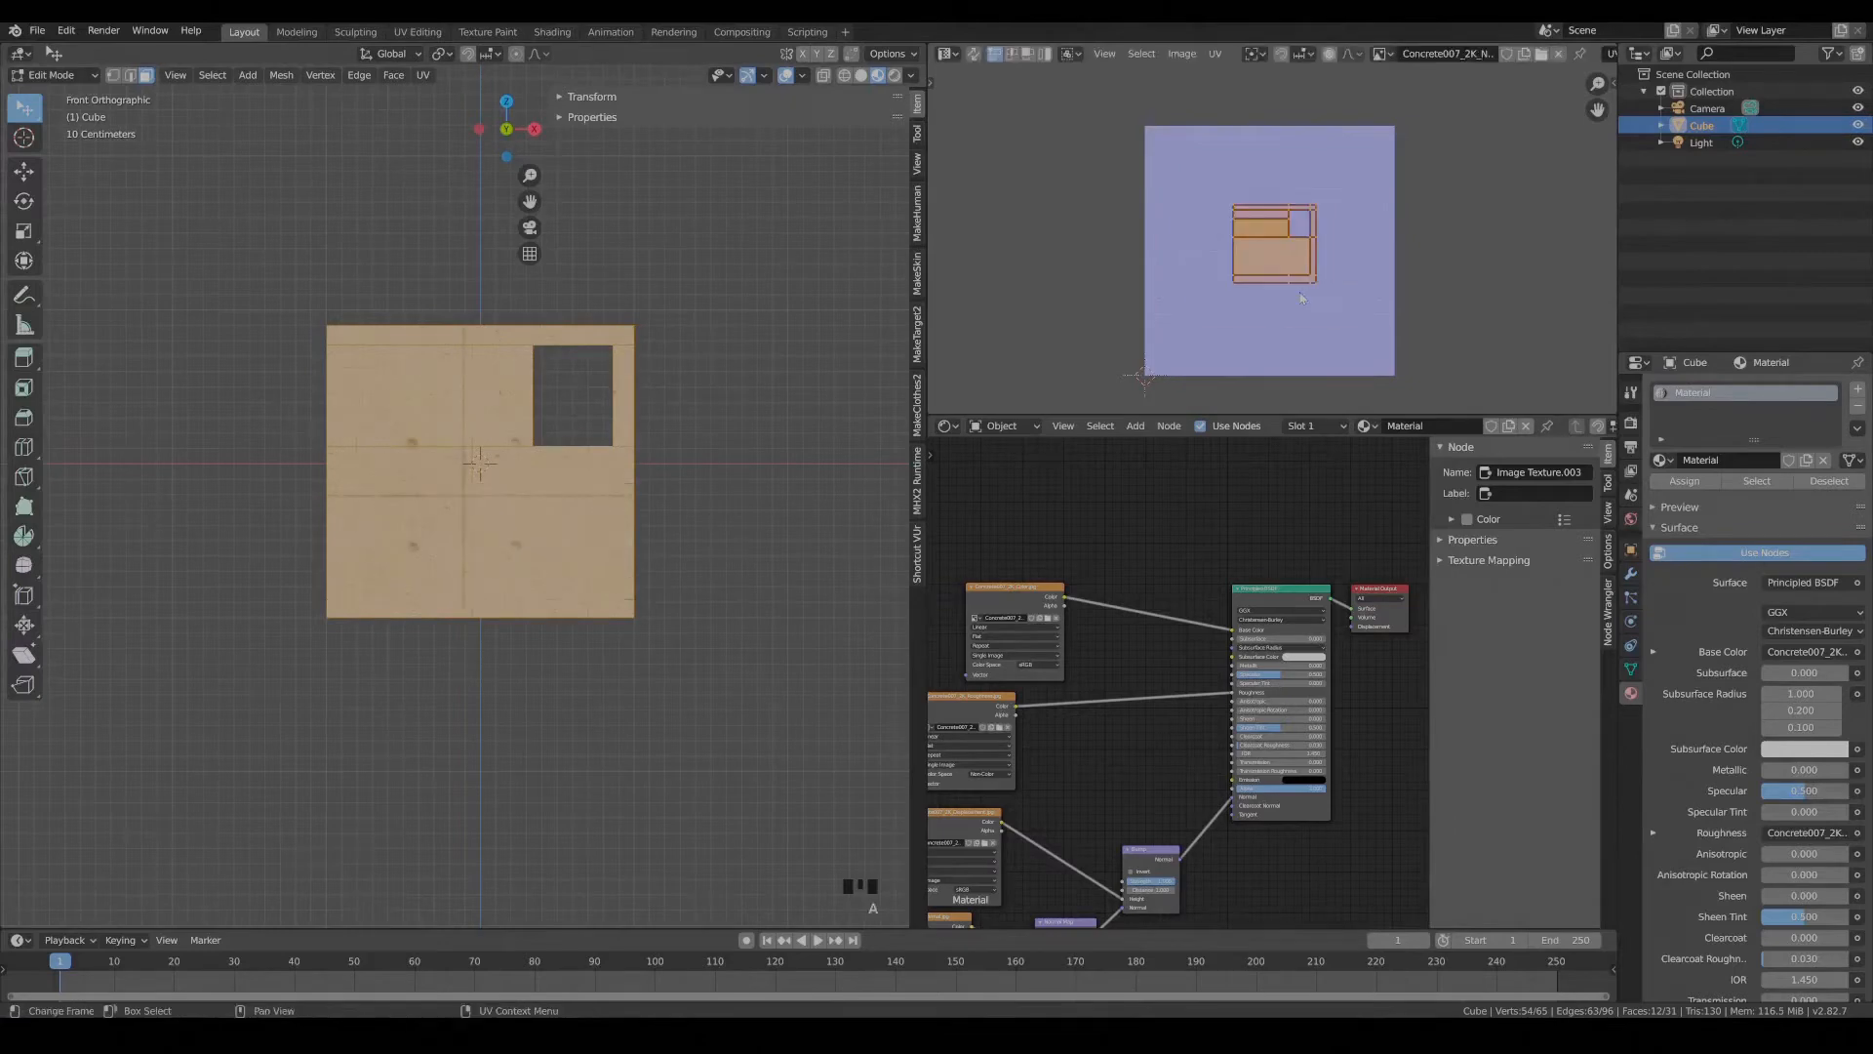
pyautogui.write('4')
pyautogui.scroll(1, 1258, 274)
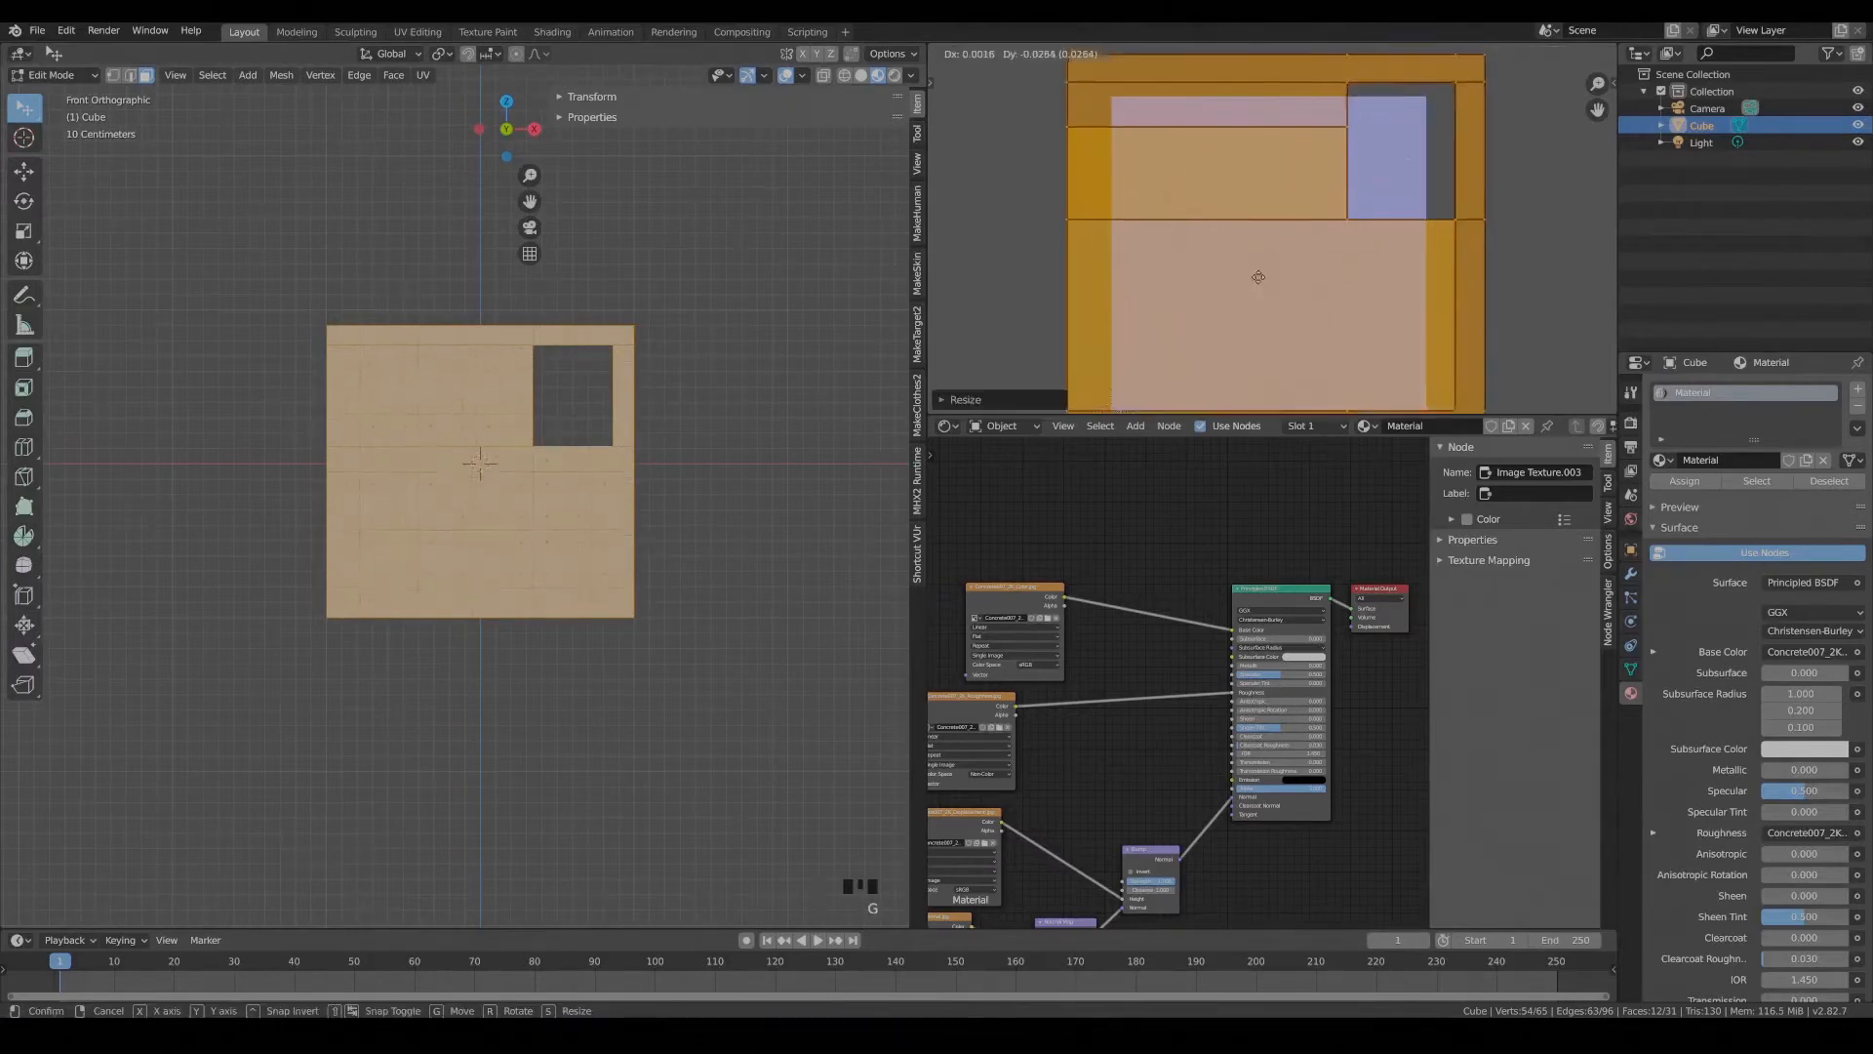
pyautogui.press('g')
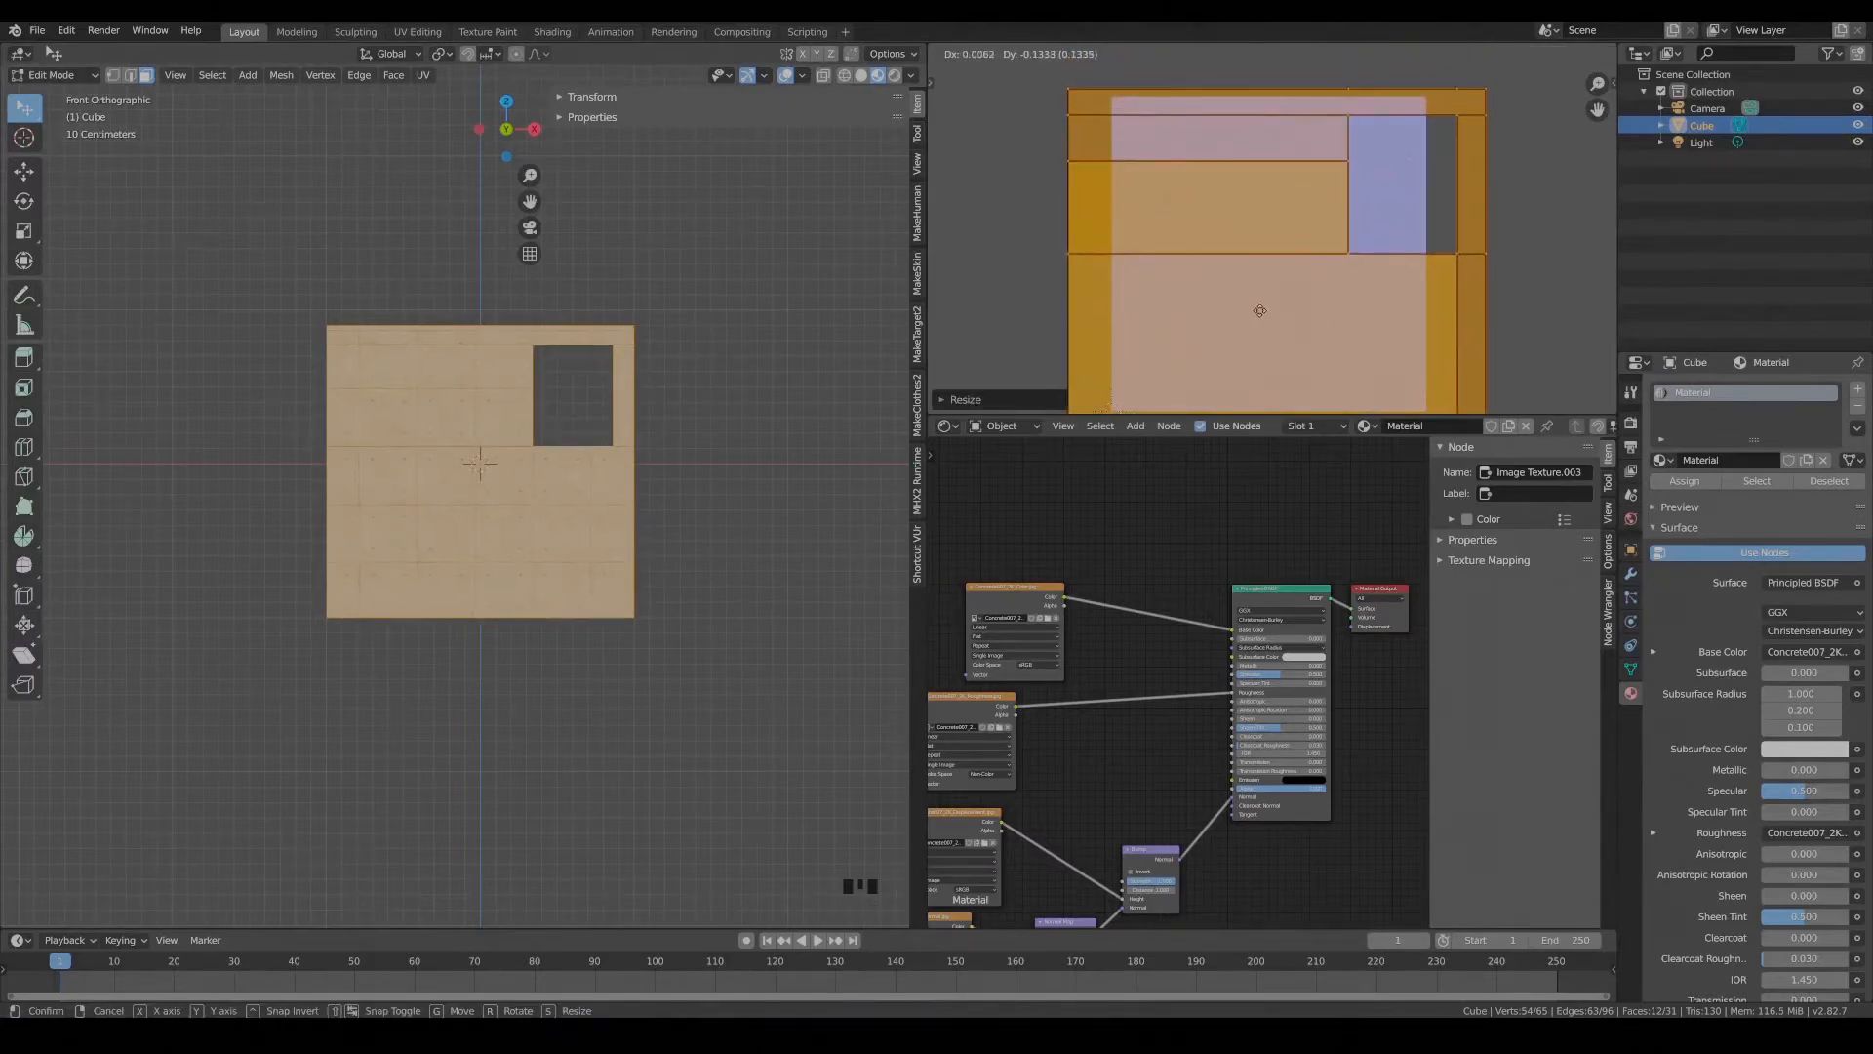
pyautogui.click(1261, 310)
pyautogui.scroll(1, 728, 506)
# Select the wall and edge faces perpendicular to the X axis and unwrap them with Project From View in right view.
pyautogui.click(728, 506)
pyautogui.moveTo(728, 506); pyautogui.dragTo(244, 478, button='middle')
pyautogui.click(605, 498)
pyautogui.keyDown('shift'); pyautogui.click(419, 498); pyautogui.keyUp('shift')
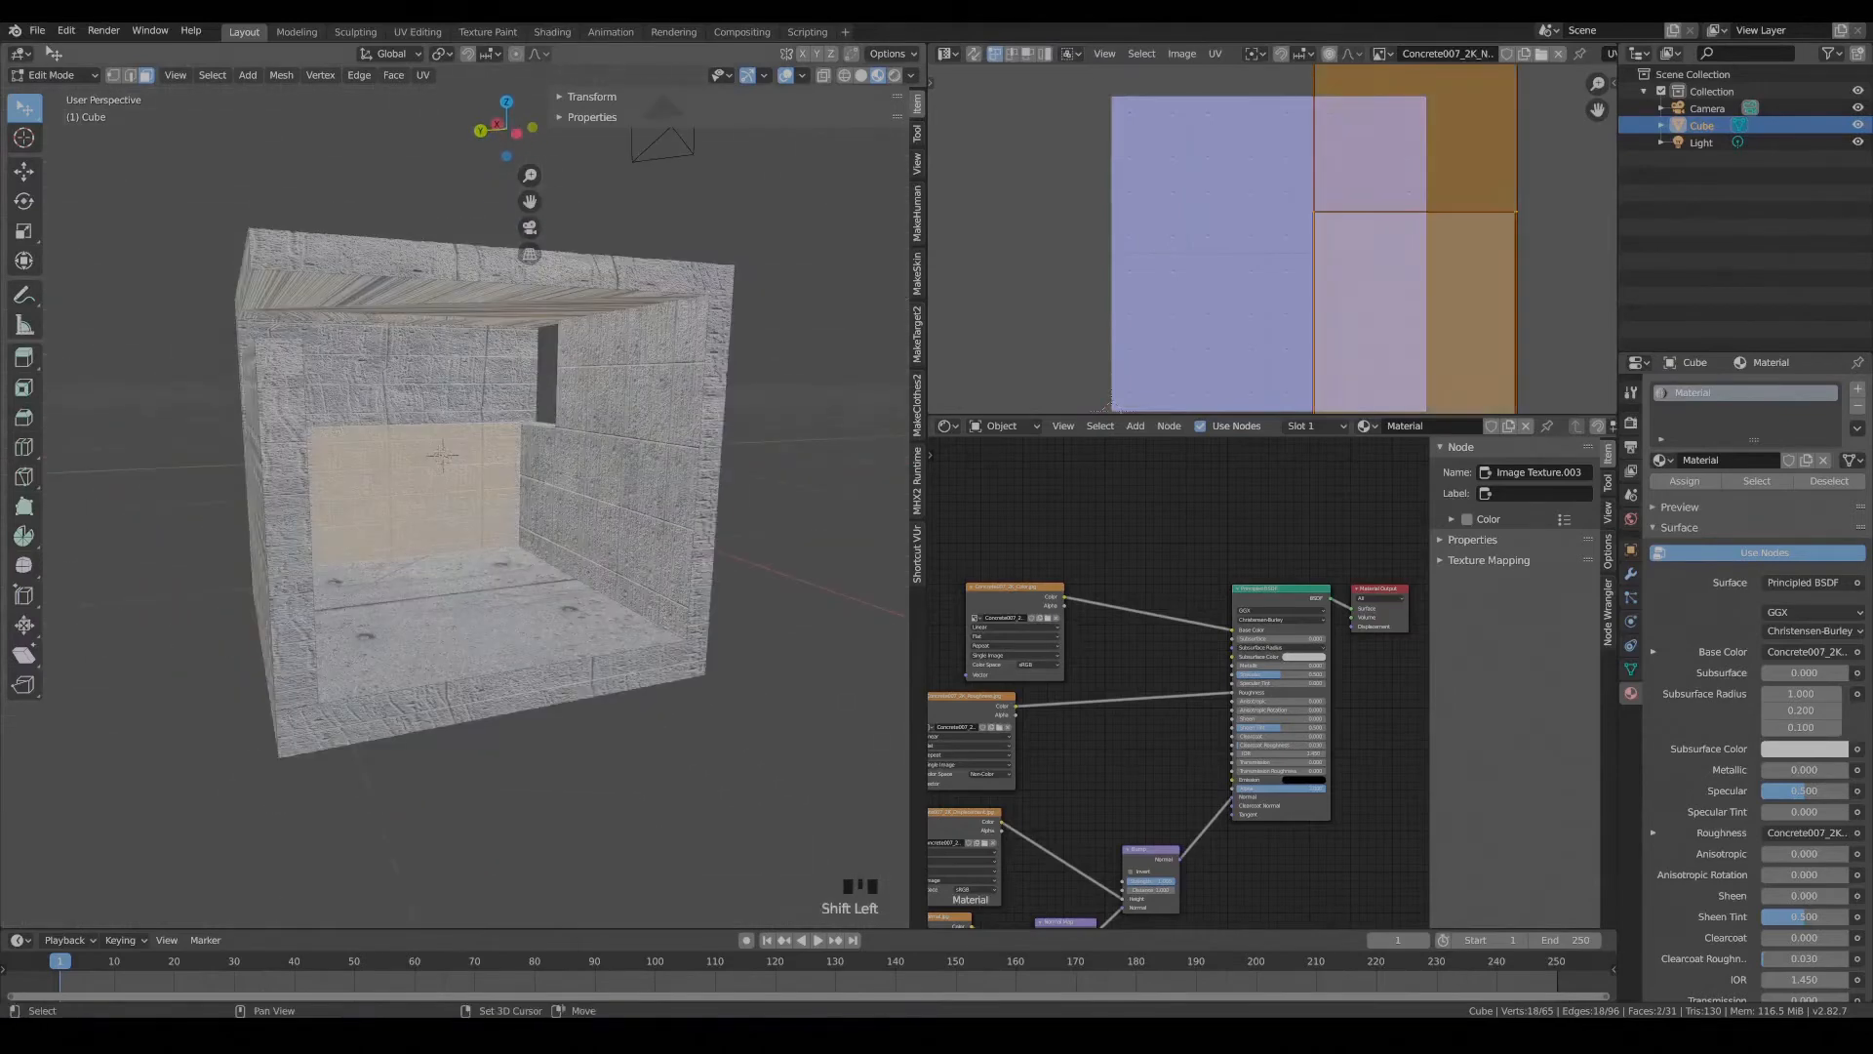
pyautogui.keyDown('shift'); pyautogui.click(430, 367); pyautogui.keyUp('shift')
pyautogui.keyDown('shift'); pyautogui.click(439, 261); pyautogui.keyUp('shift')
pyautogui.keyDown('shift'); pyautogui.click(705, 561); pyautogui.keyUp('shift')
pyautogui.moveTo(706, 561); pyautogui.dragTo(720, 558, button='middle')
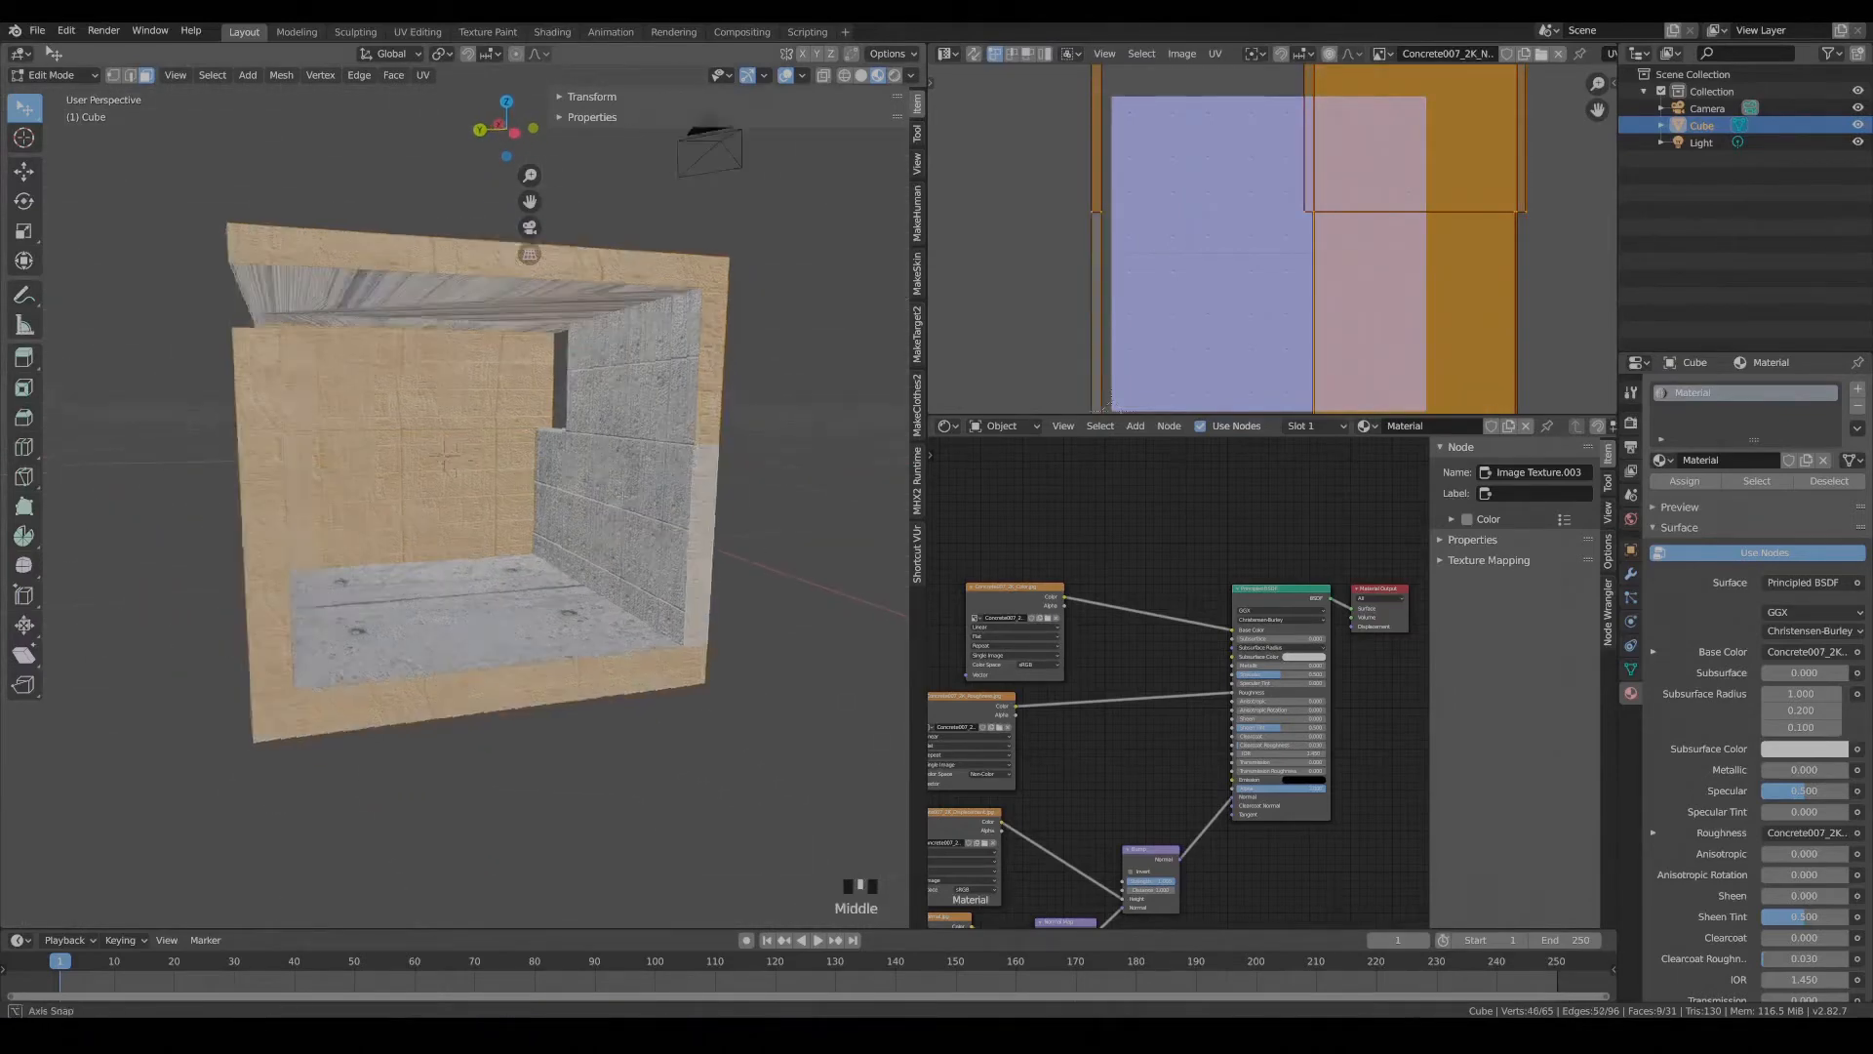
pyautogui.moveTo(547, 546); pyautogui.dragTo(640, 559, button='middle')
pyautogui.press('KP_1')
pyautogui.press('KP_3')
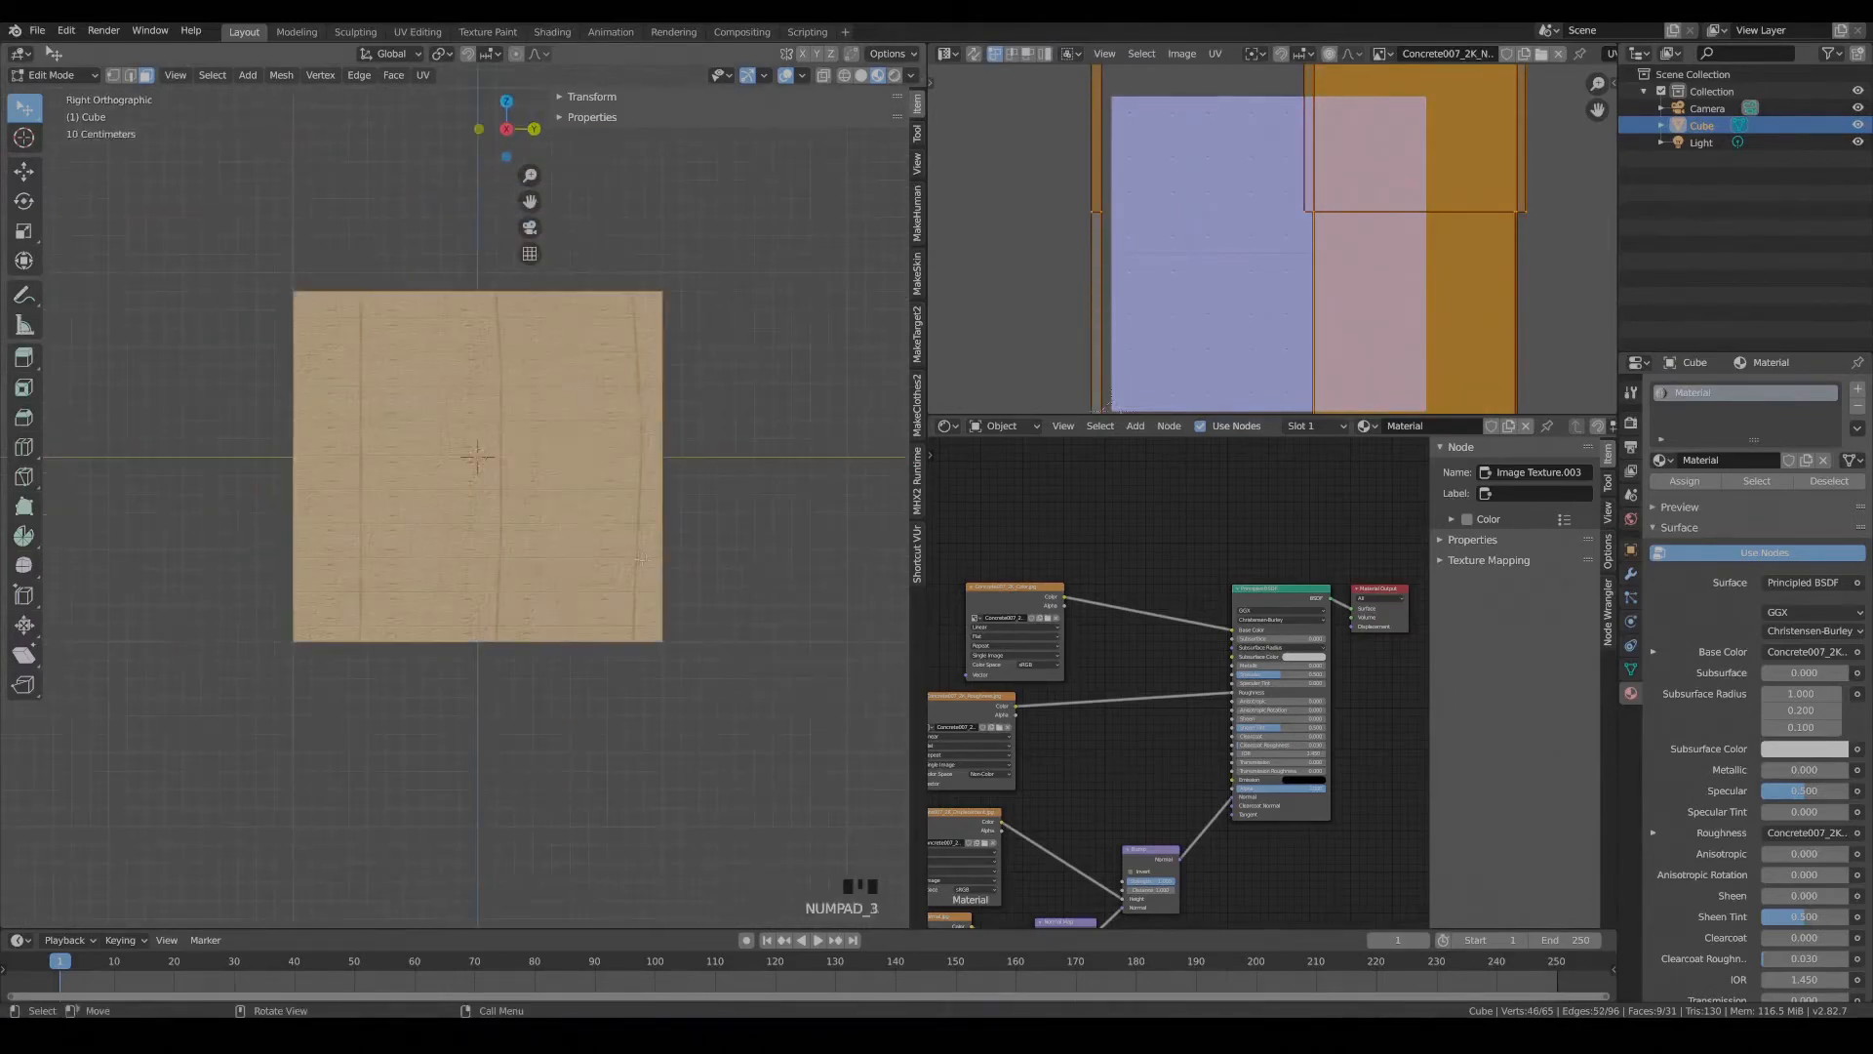
pyautogui.press('u')
pyautogui.click(659, 560)
pyautogui.write('s4')
pyautogui.click(779, 410)
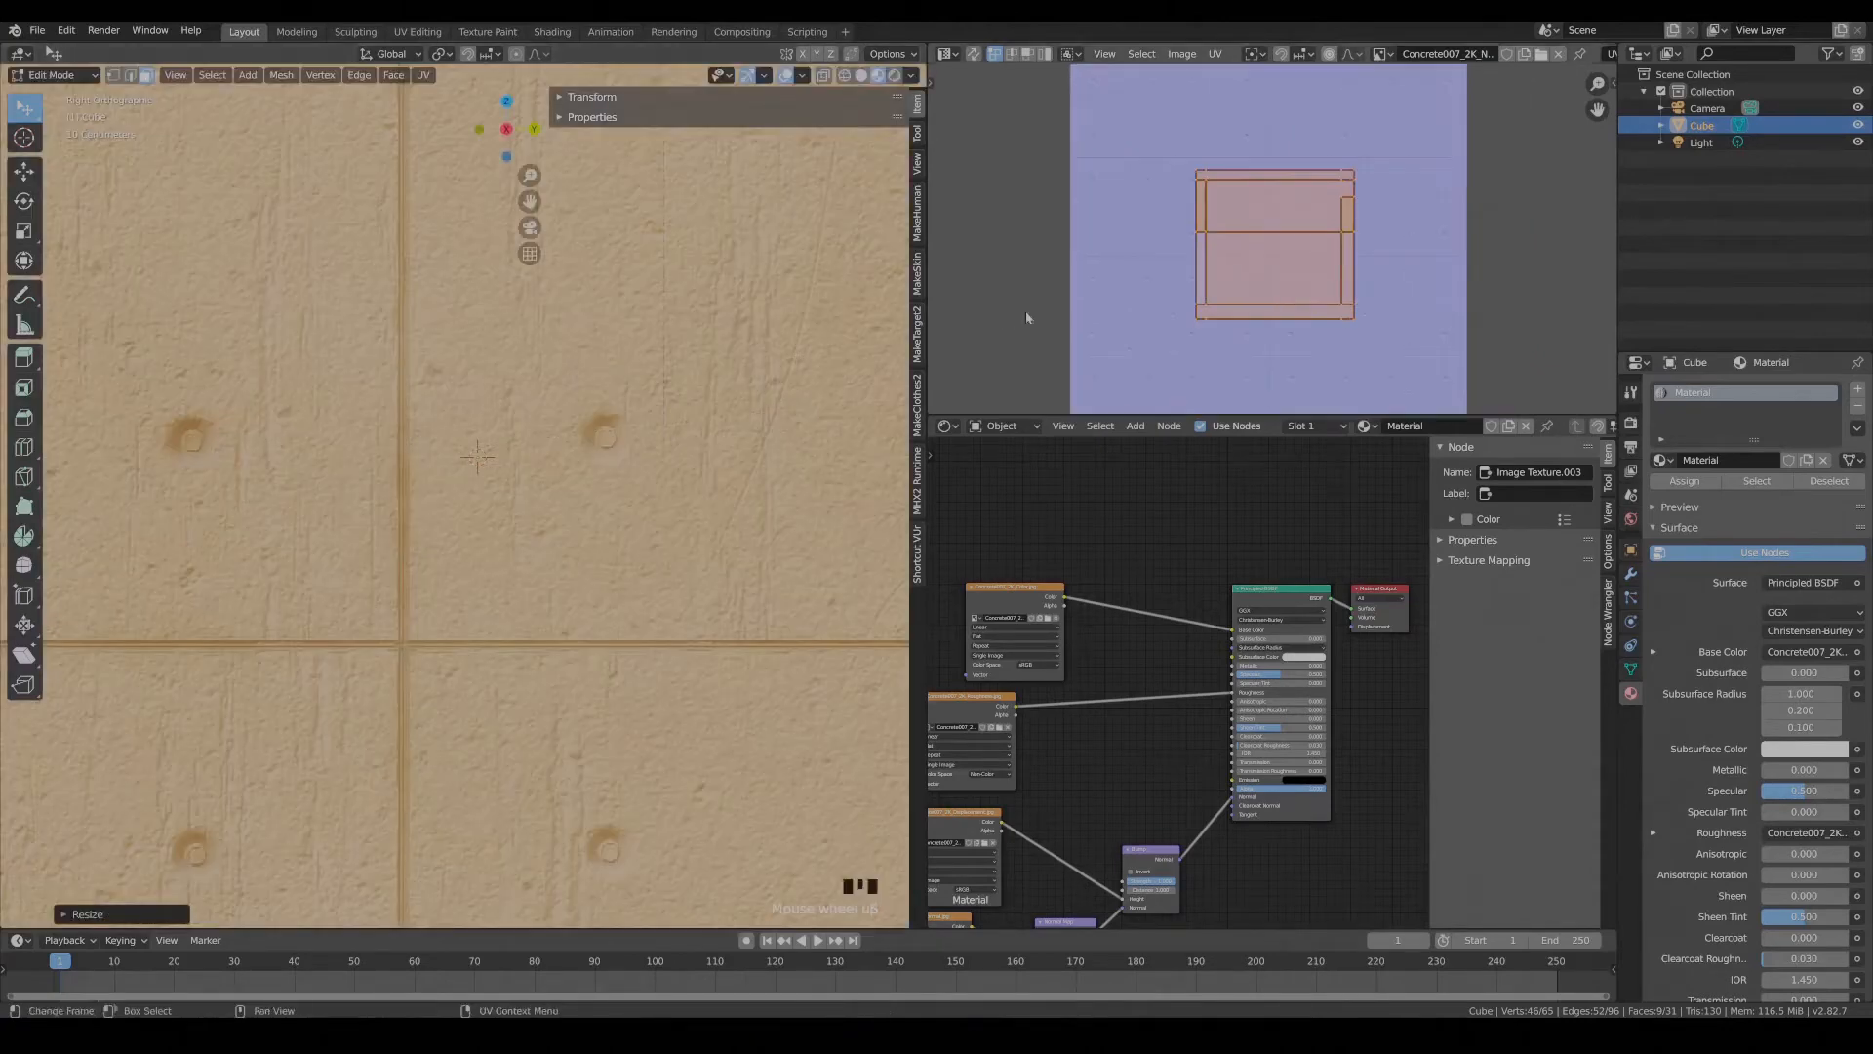
pyautogui.hotkey('ctrl', 'z')
# Scale the right-projected UVs by 4 and reposition them over the concrete texture.
pyautogui.write('s4')
pyautogui.click(1075, 303)
pyautogui.moveTo(810, 410); pyautogui.dragTo(668, 434, button='middle')
pyautogui.scroll(2, 669, 435)
pyautogui.press('g')
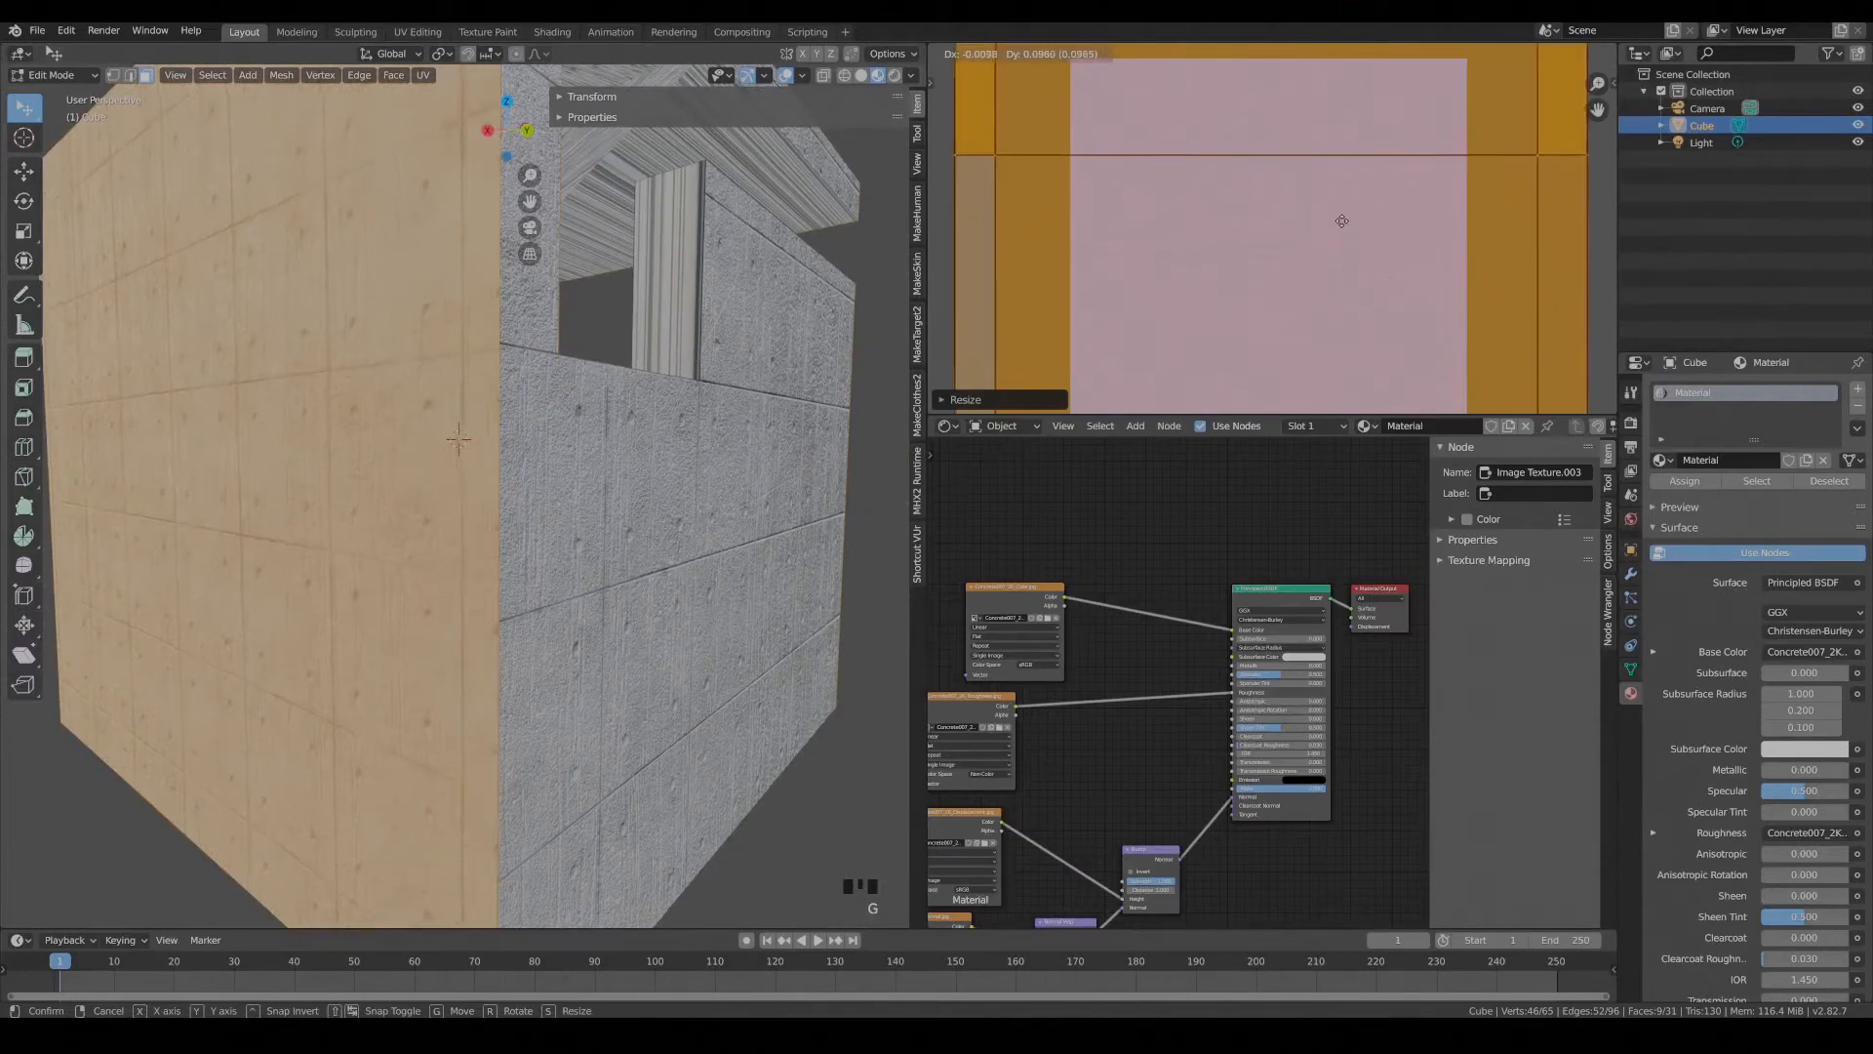
pyautogui.click(1321, 204)
# Scale down the right-projected side wall UVs and shift them along Y and X to align the panel joints.
pyautogui.press('s')
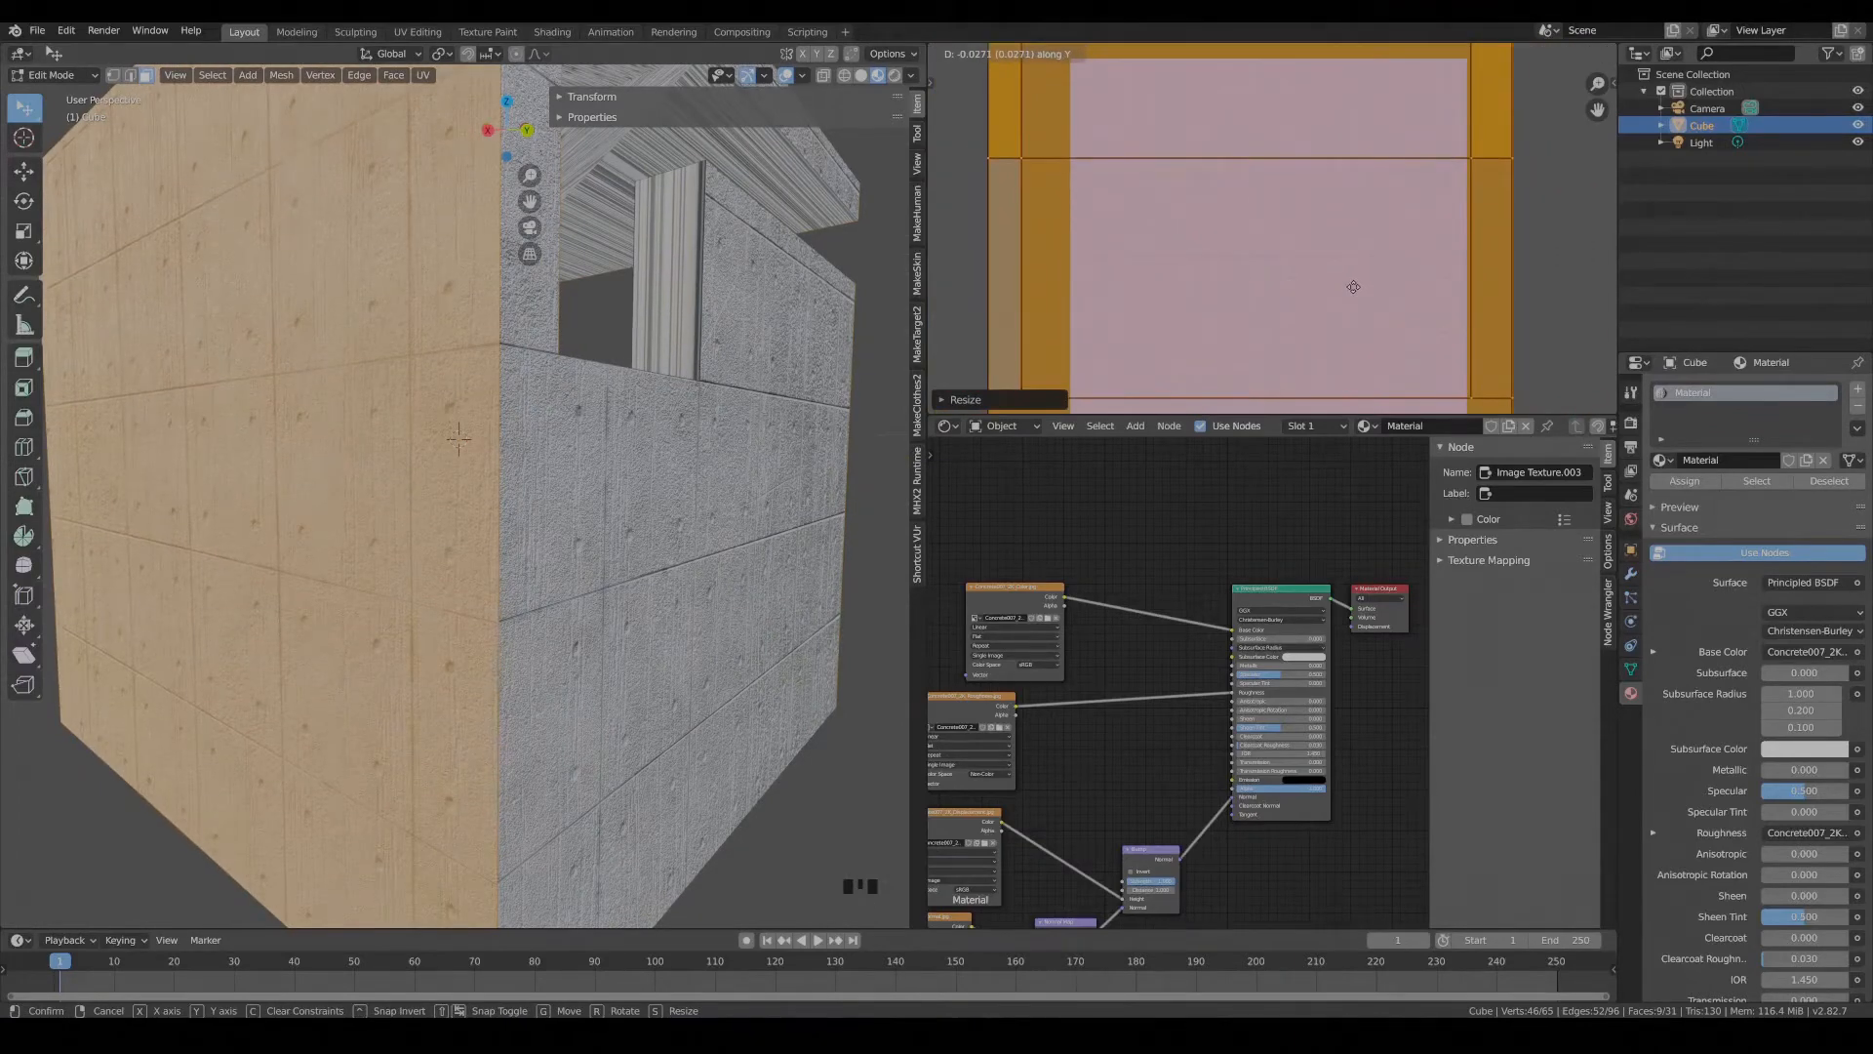
pyautogui.click(1354, 286)
pyautogui.press('g')
pyautogui.press('x')
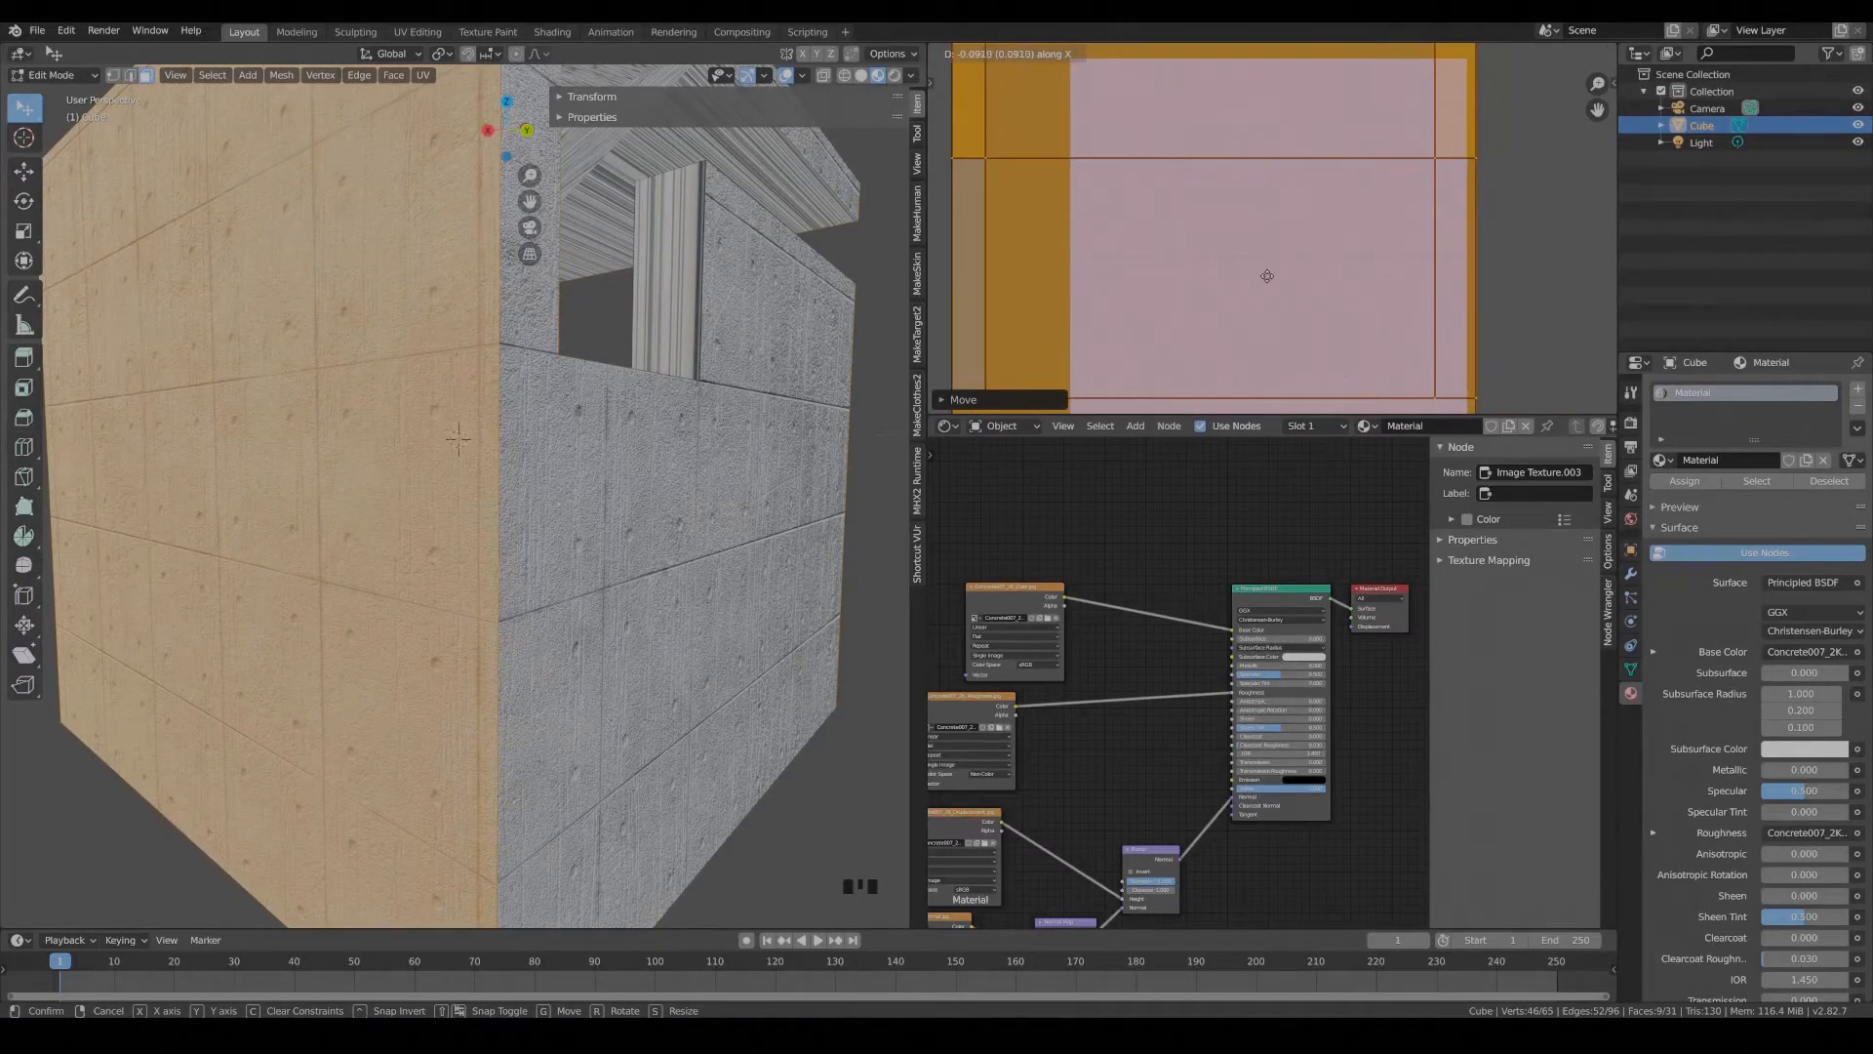
pyautogui.click(1312, 274)
pyautogui.scroll(-2, 1312, 274)
pyautogui.scroll(-1, 625, 439)
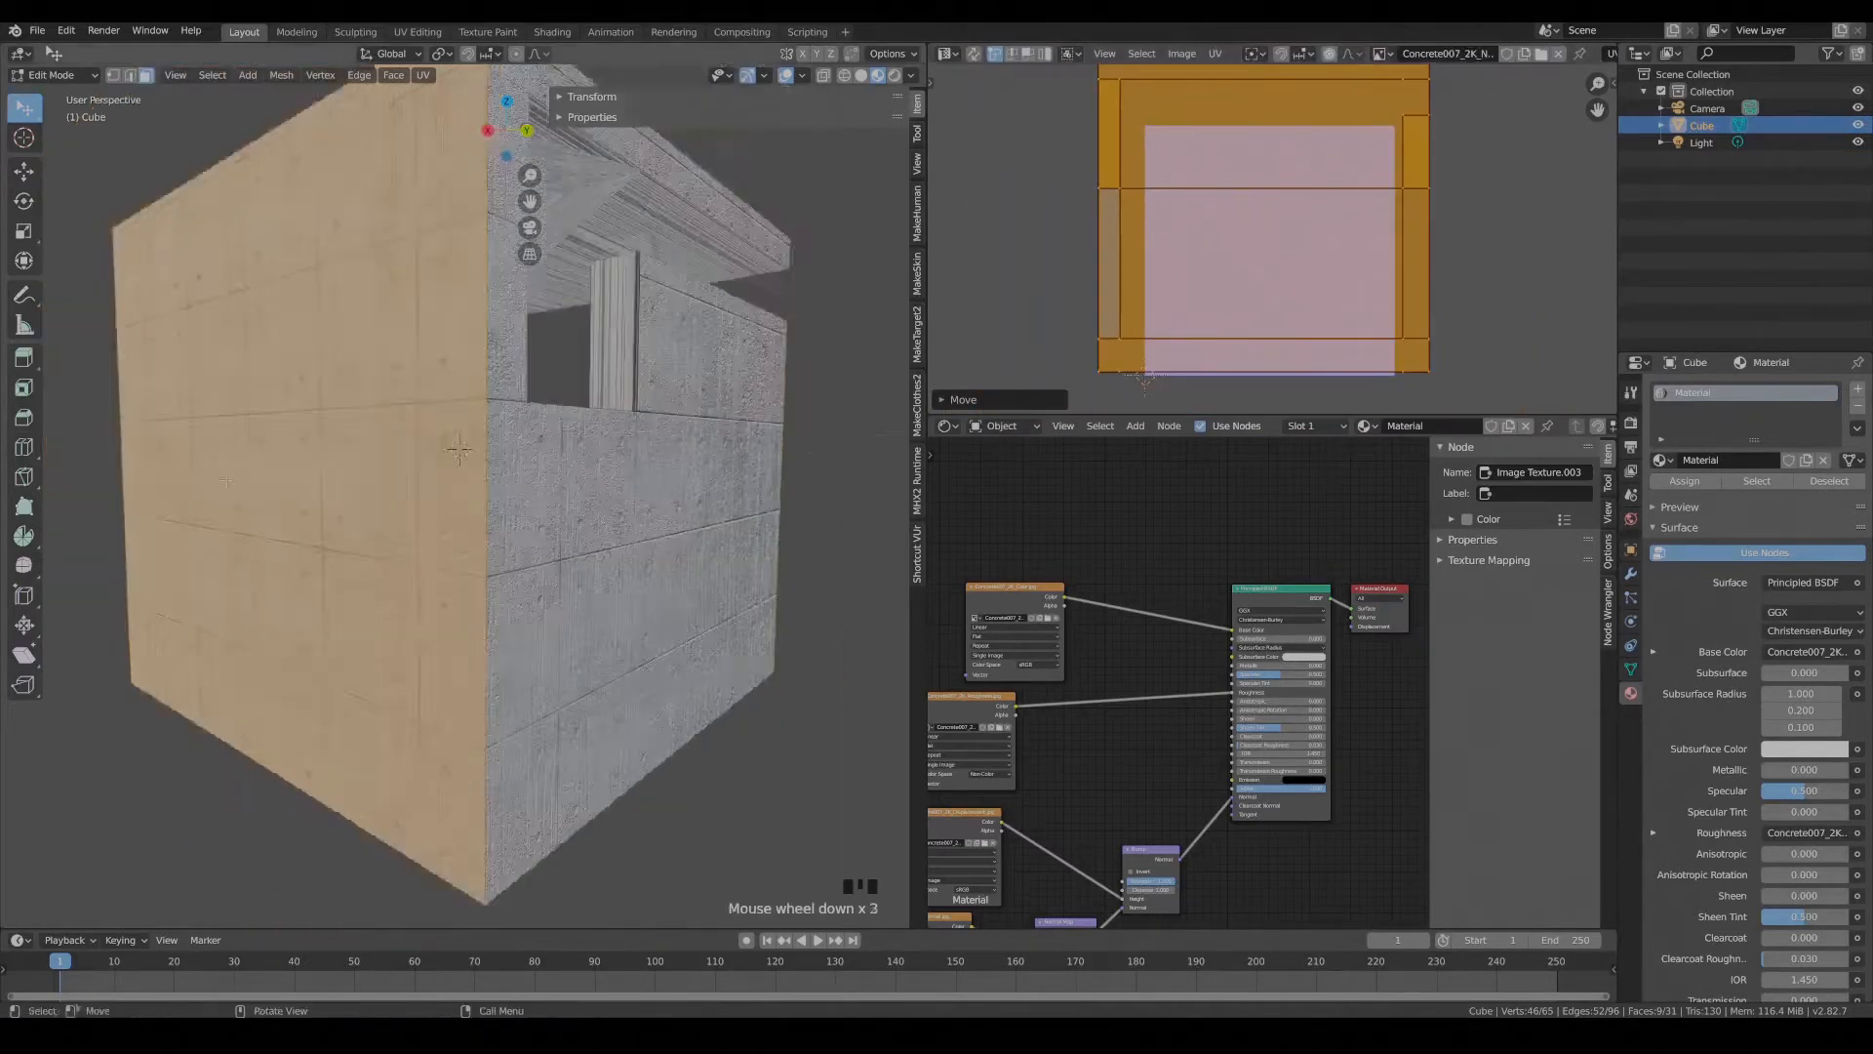
# Select the large horizontal faces of the roof and floor and unwrap them with Project From View in top view.
pyautogui.moveTo(487, 458); pyautogui.dragTo(605, 468, button='middle')
pyautogui.moveTo(429, 469); pyautogui.dragTo(78, 488, button='middle')
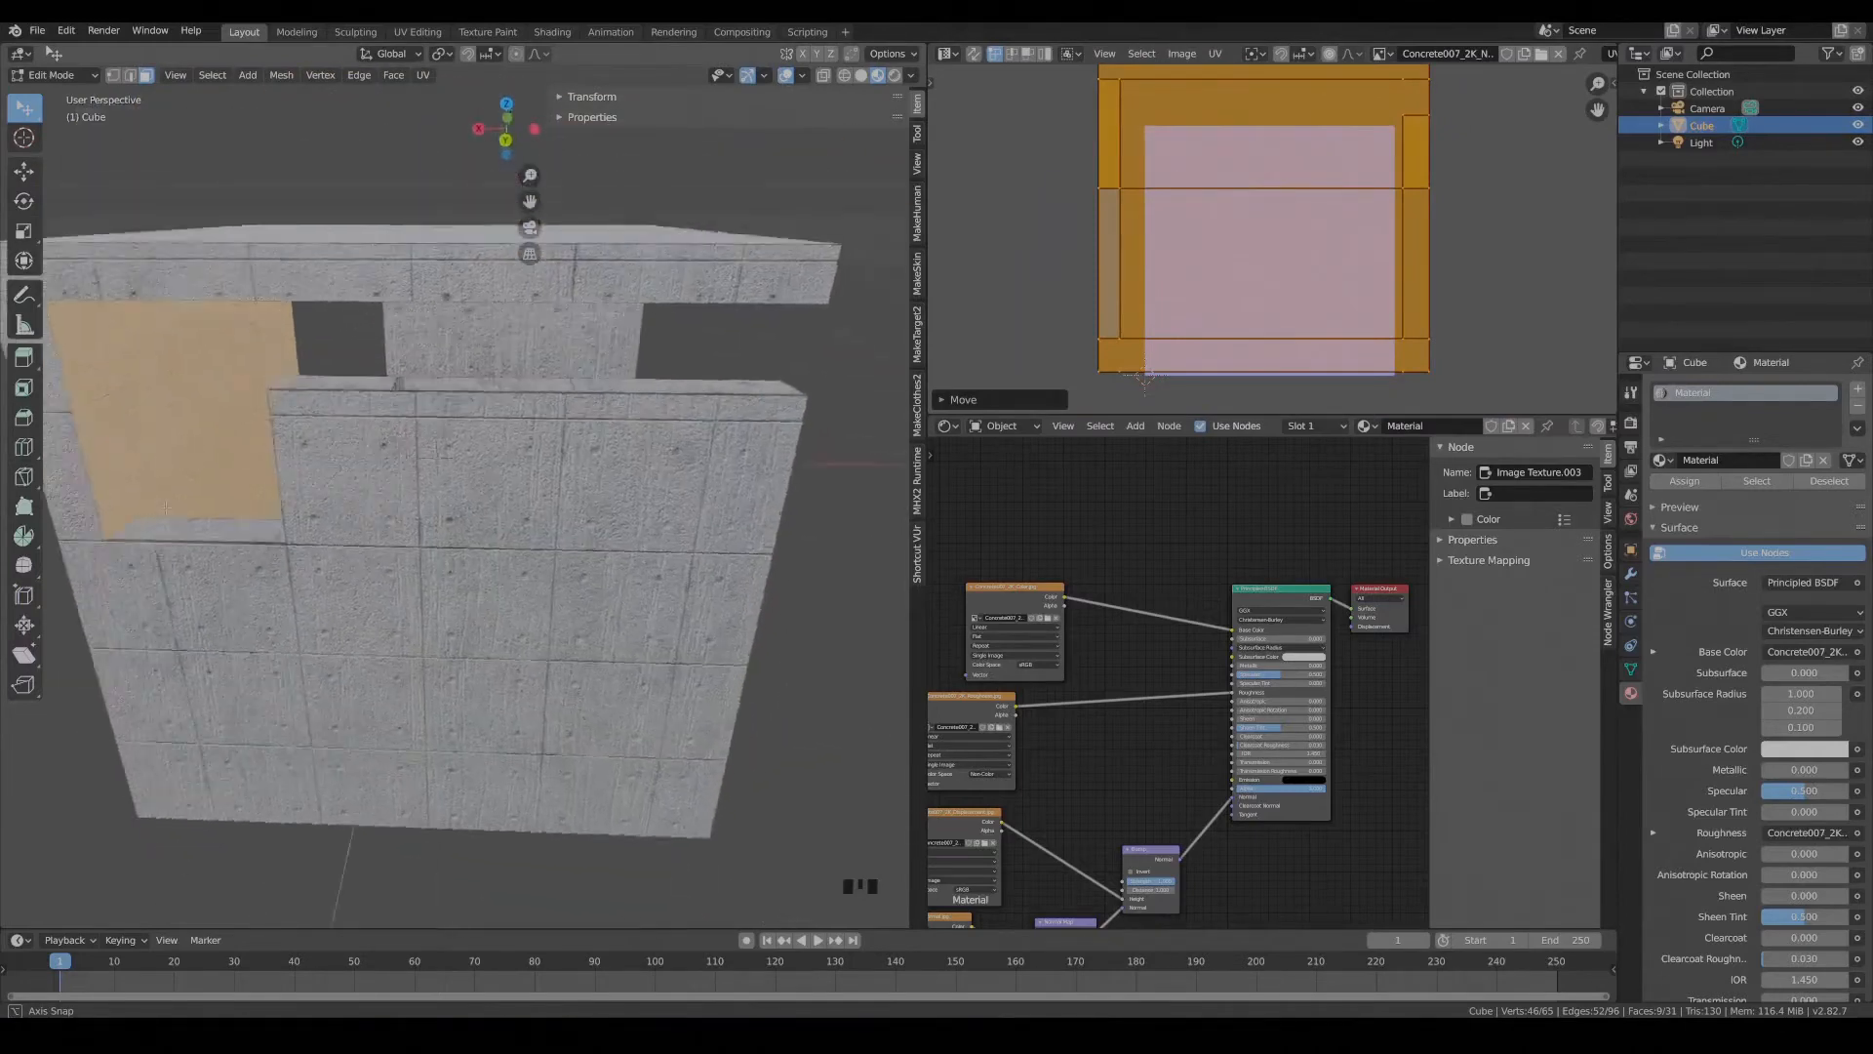
pyautogui.moveTo(322, 487); pyautogui.dragTo(303, 644, button='middle')
pyautogui.scroll(3, 214, 542)
pyautogui.click(388, 682)
pyautogui.scroll(-2, 388, 682)
pyautogui.moveTo(388, 546); pyautogui.dragTo(429, 673, button='middle')
pyautogui.keyDown('shift'); pyautogui.click(439, 546); pyautogui.keyUp('shift')
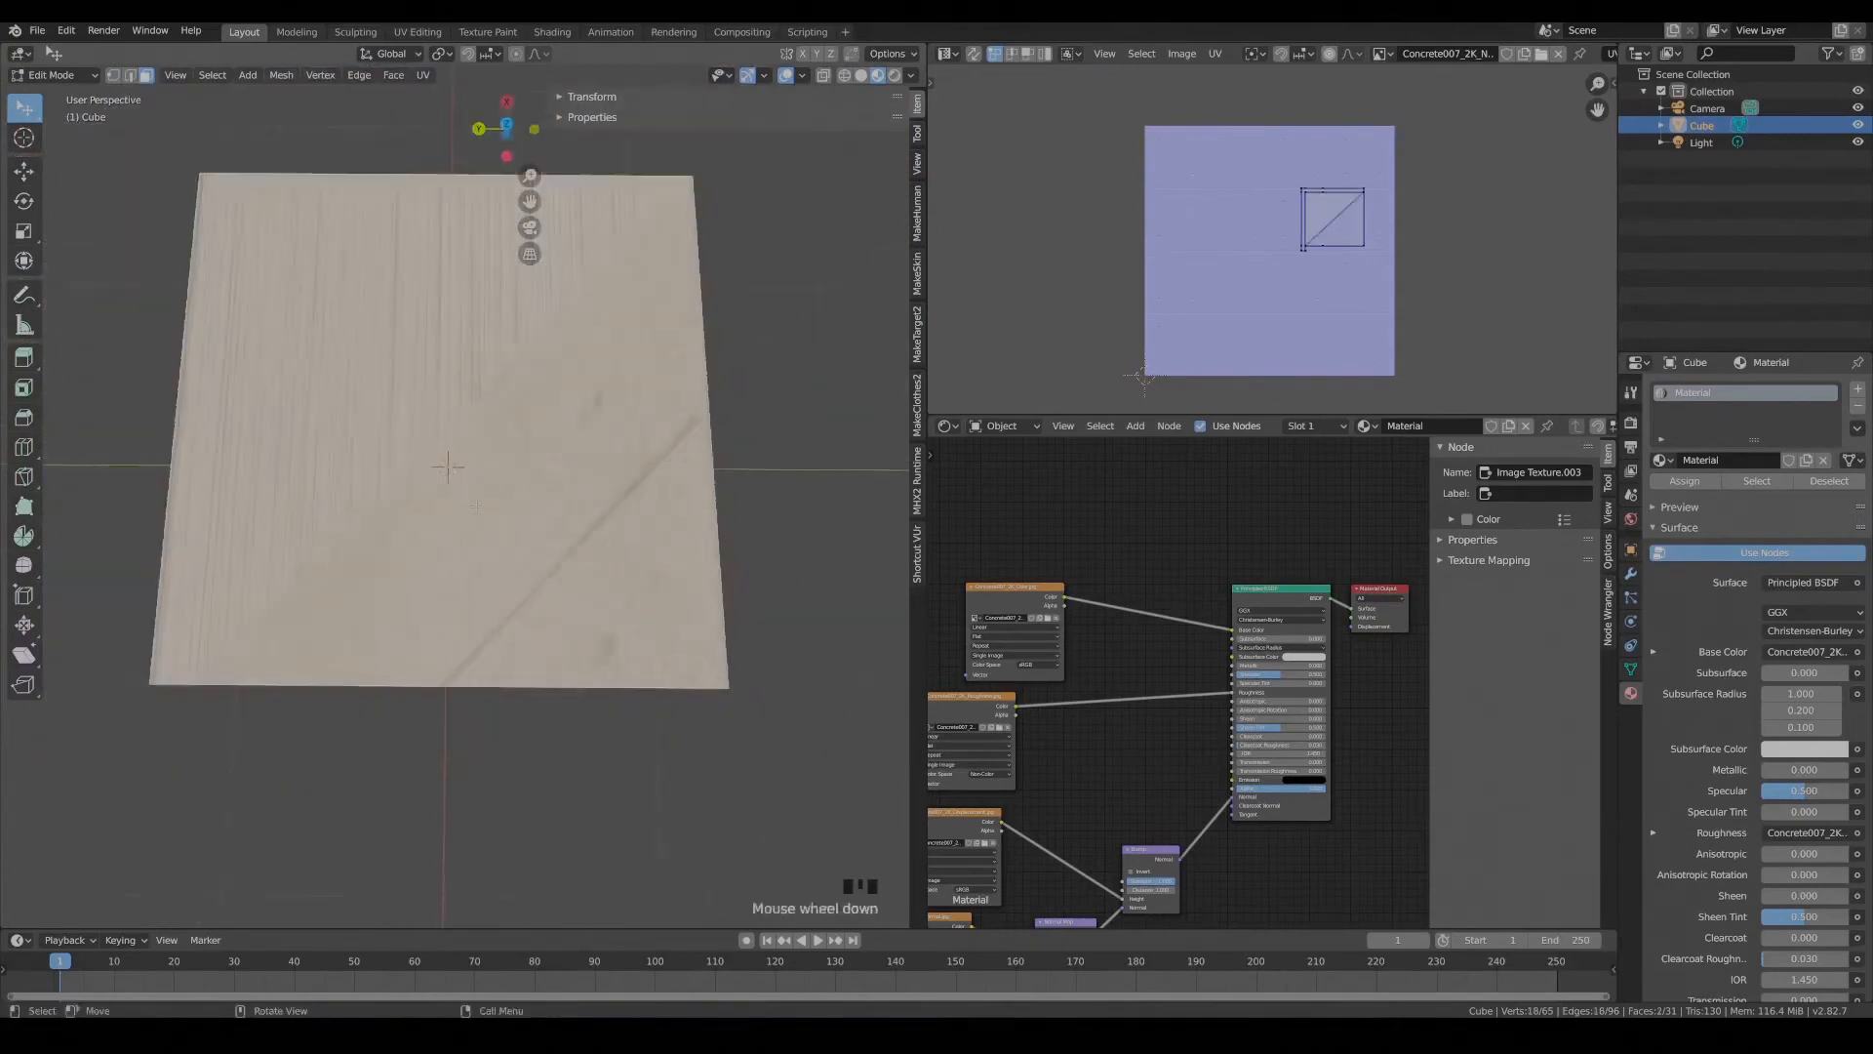
pyautogui.keyDown('shift'); pyautogui.click(459, 508); pyautogui.keyUp('shift')
pyautogui.keyDown('shift'); pyautogui.click(488, 336); pyautogui.keyUp('shift')
pyautogui.moveTo(439, 585); pyautogui.dragTo(532, 458, button='middle')
pyautogui.press('KP_7')
pyautogui.press('u')
pyautogui.click(471, 519)
# Scale up the top-projected UVs and shift them along Y so the roof joints line up with the wall joints.
pyautogui.press('a')
pyautogui.press('s')
pyautogui.click(1153, 312)
pyautogui.press('s')
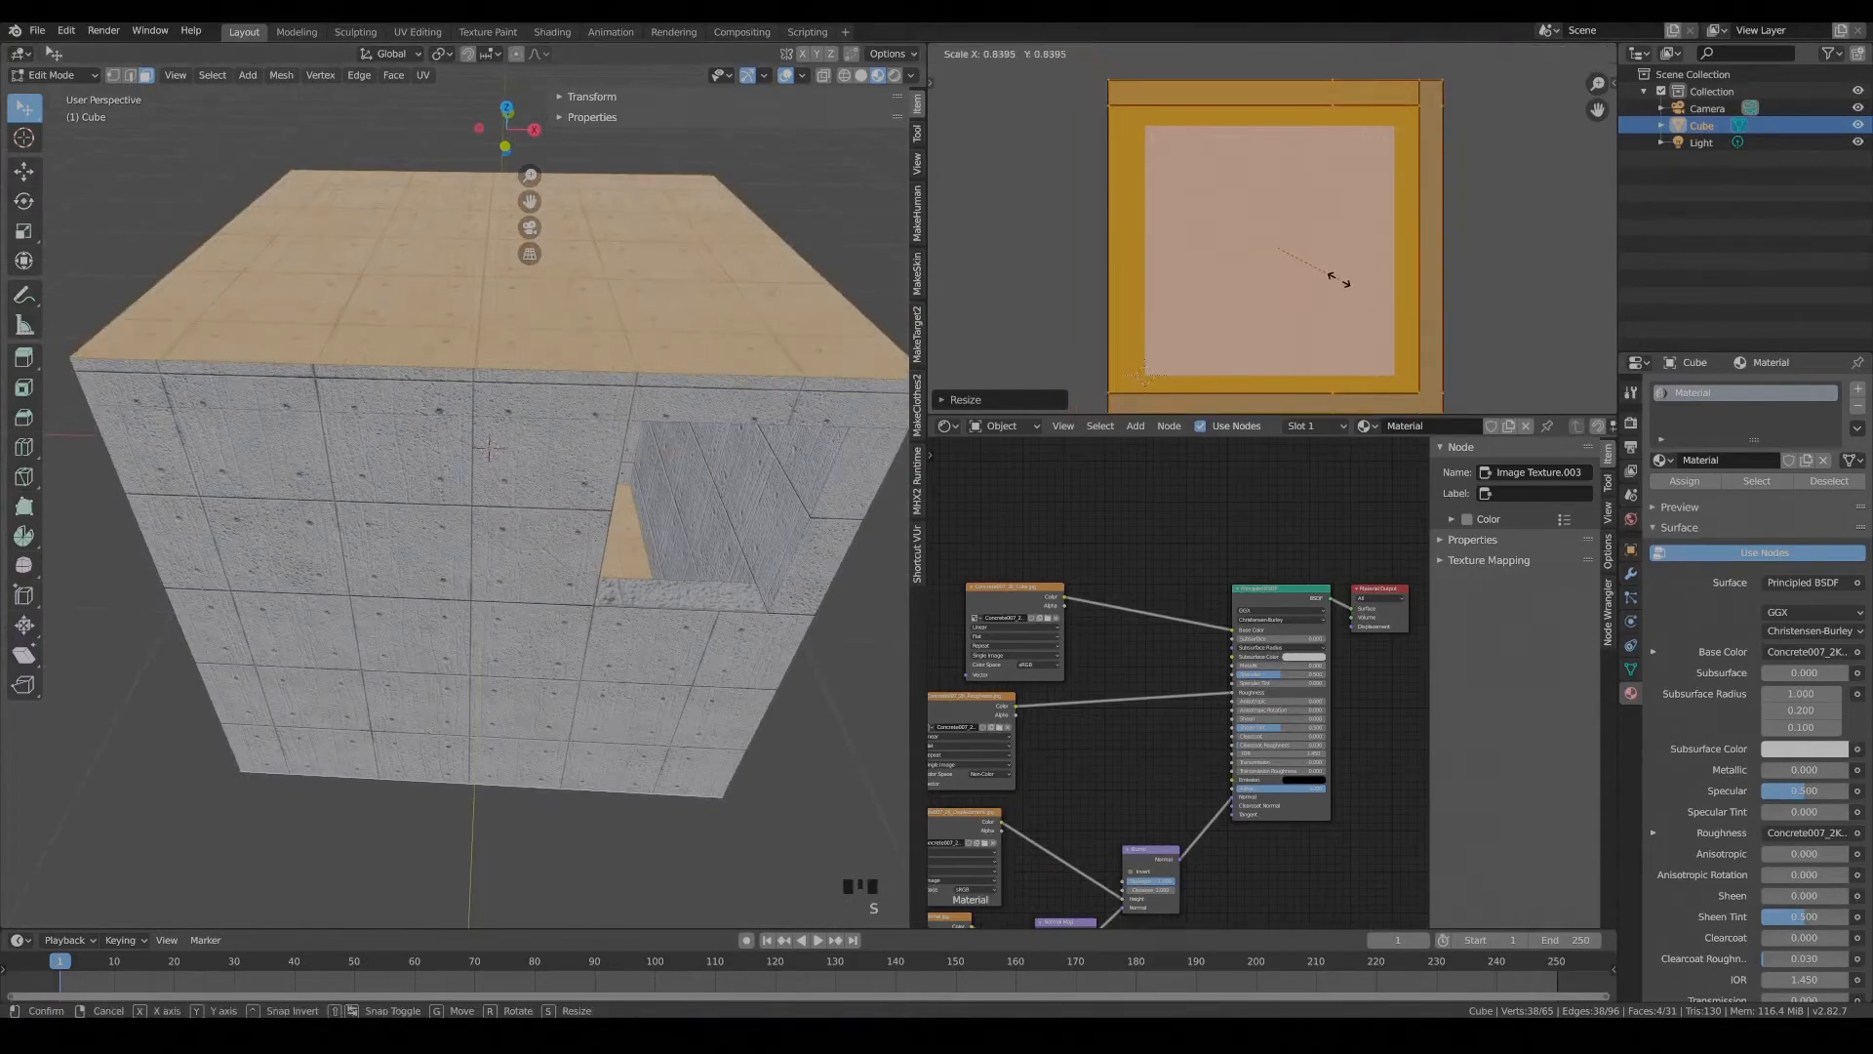
pyautogui.click(1338, 279)
pyautogui.scroll(4, 468, 458)
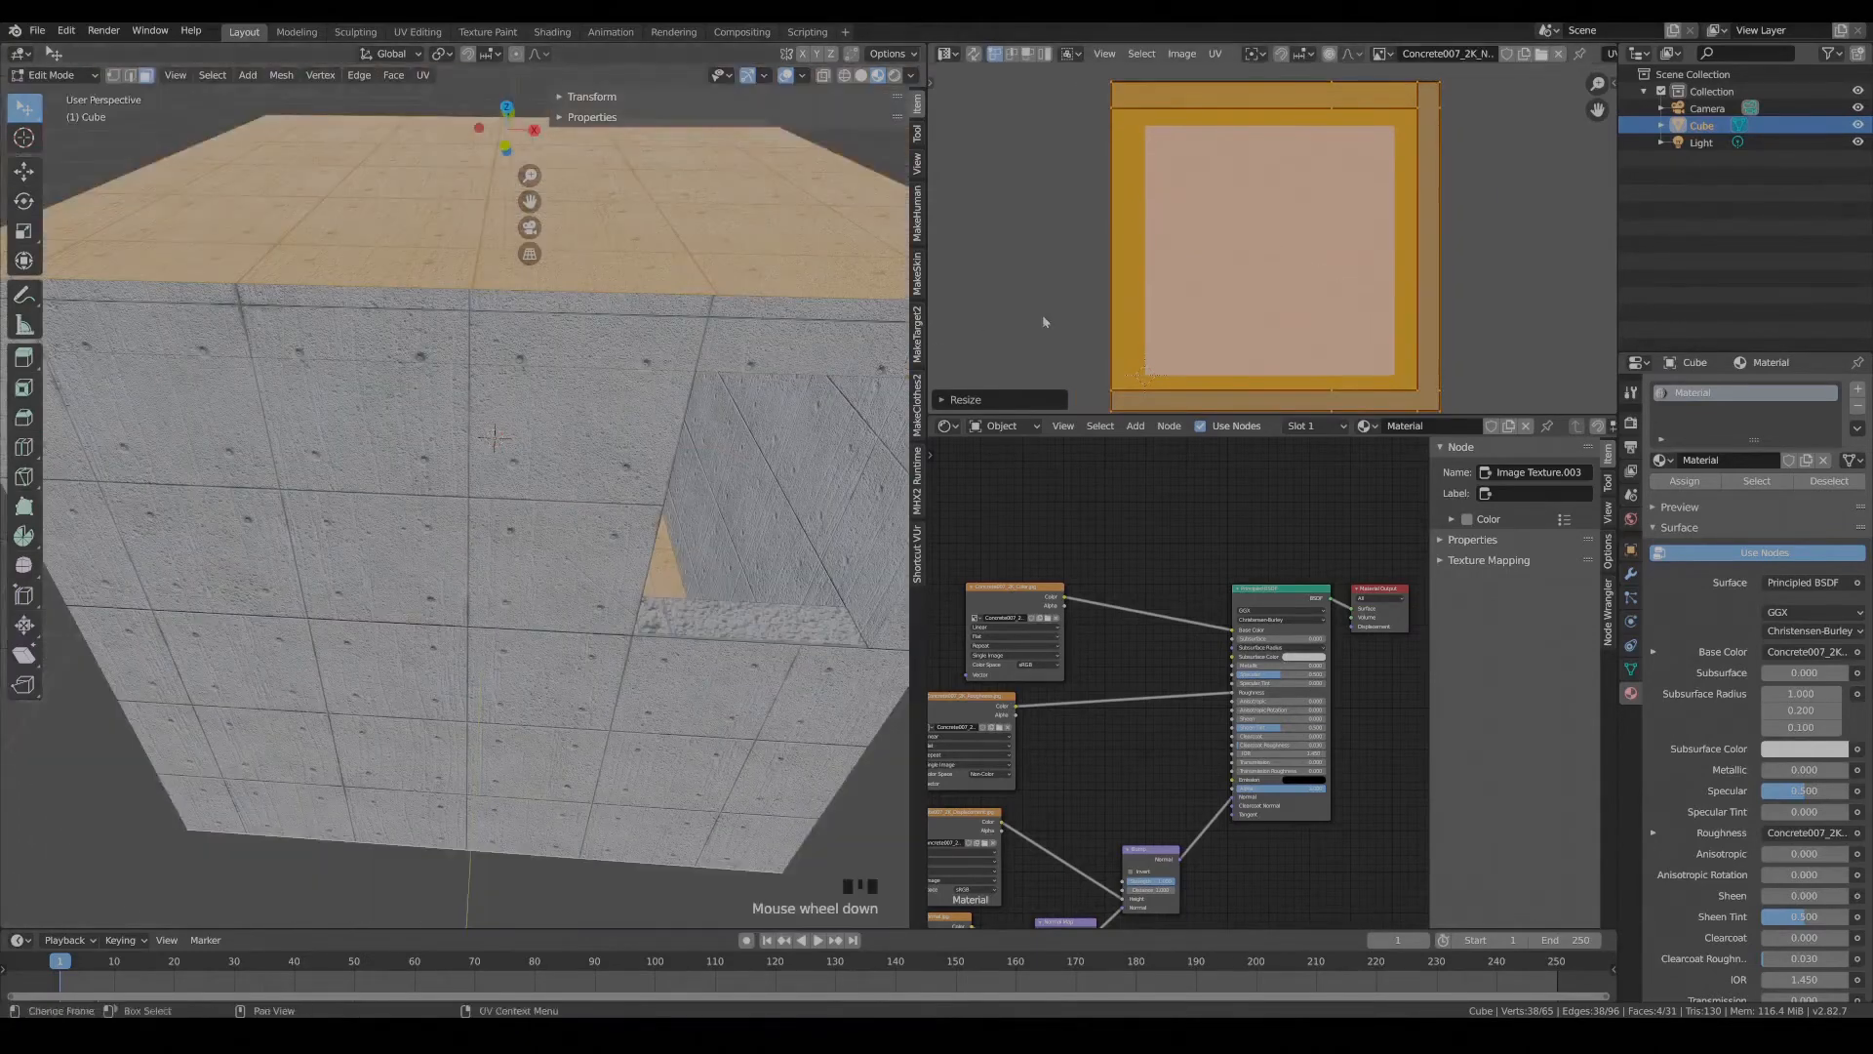
pyautogui.moveTo(322, 429); pyautogui.dragTo(439, 488, button='middle')
pyautogui.press('g')
pyautogui.press('y')
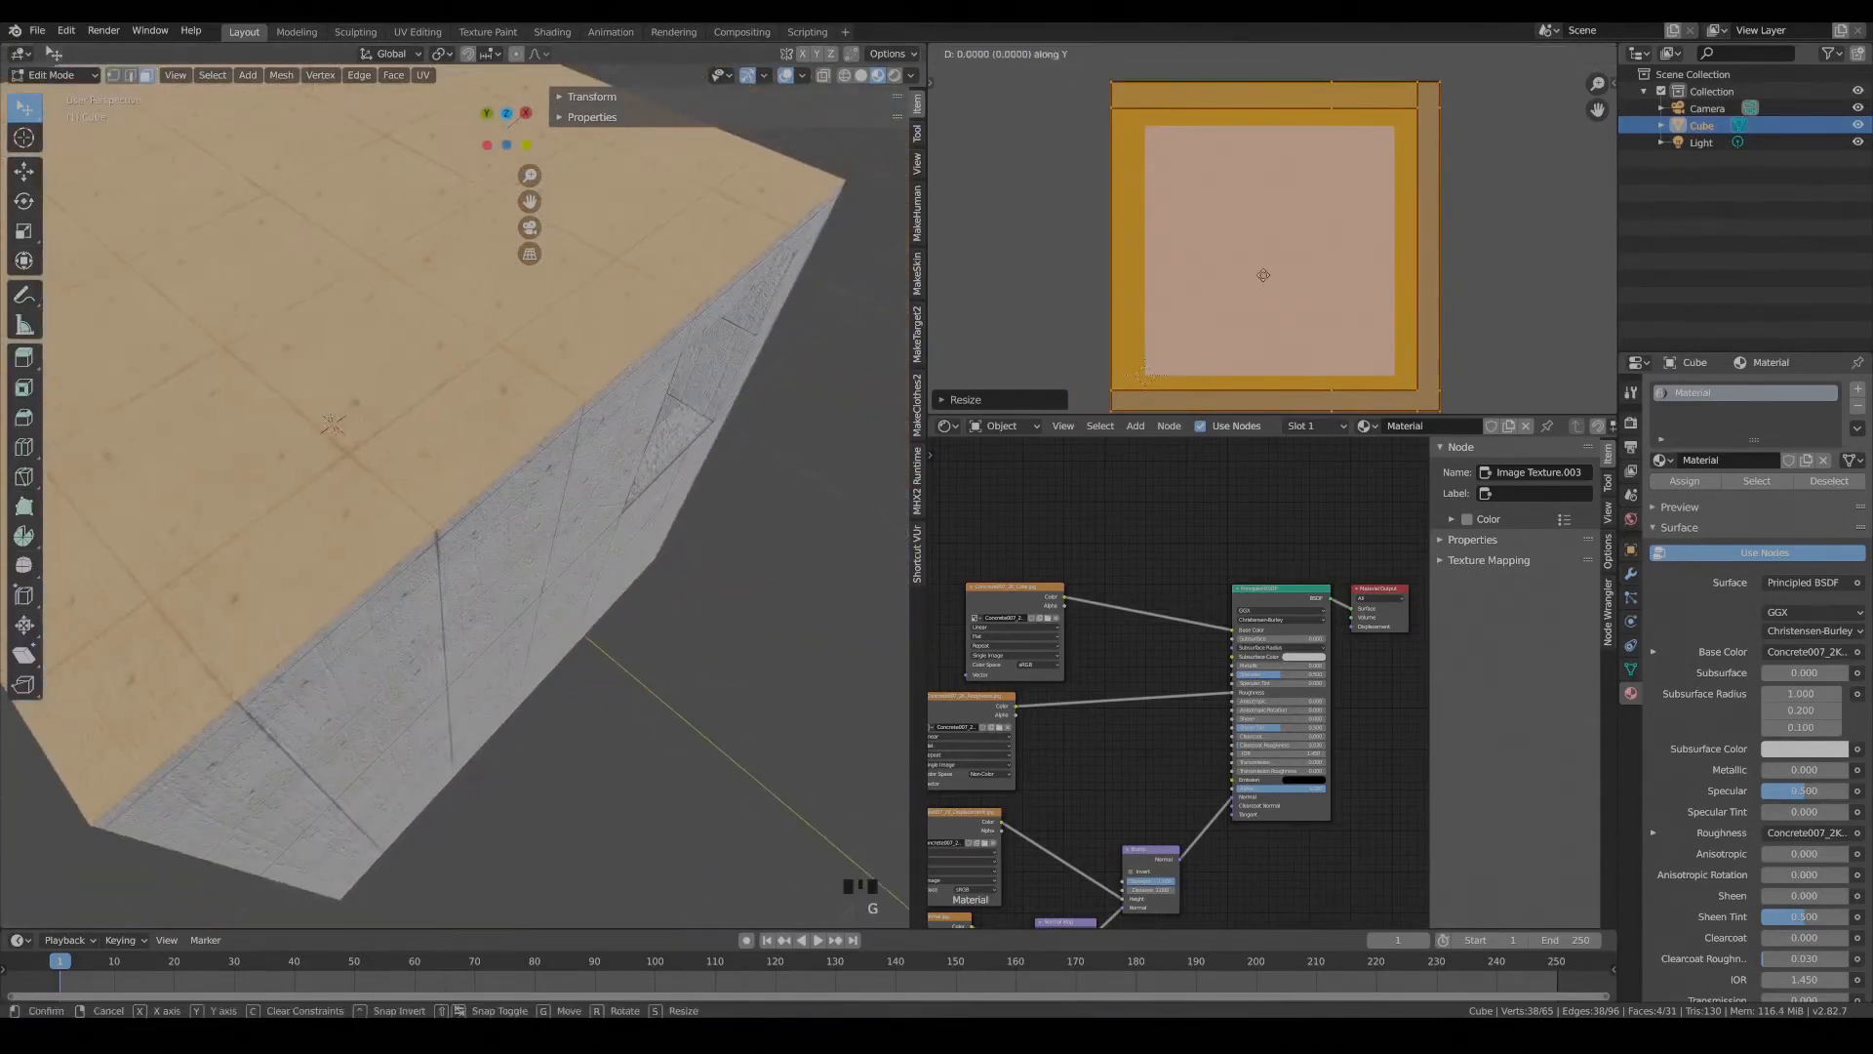
pyautogui.click(1265, 280)
# Move the interior floor face's UVs up along Y to match the wall joints, deselect it and return to Object Mode.
pyautogui.scroll(-3, 673, 494)
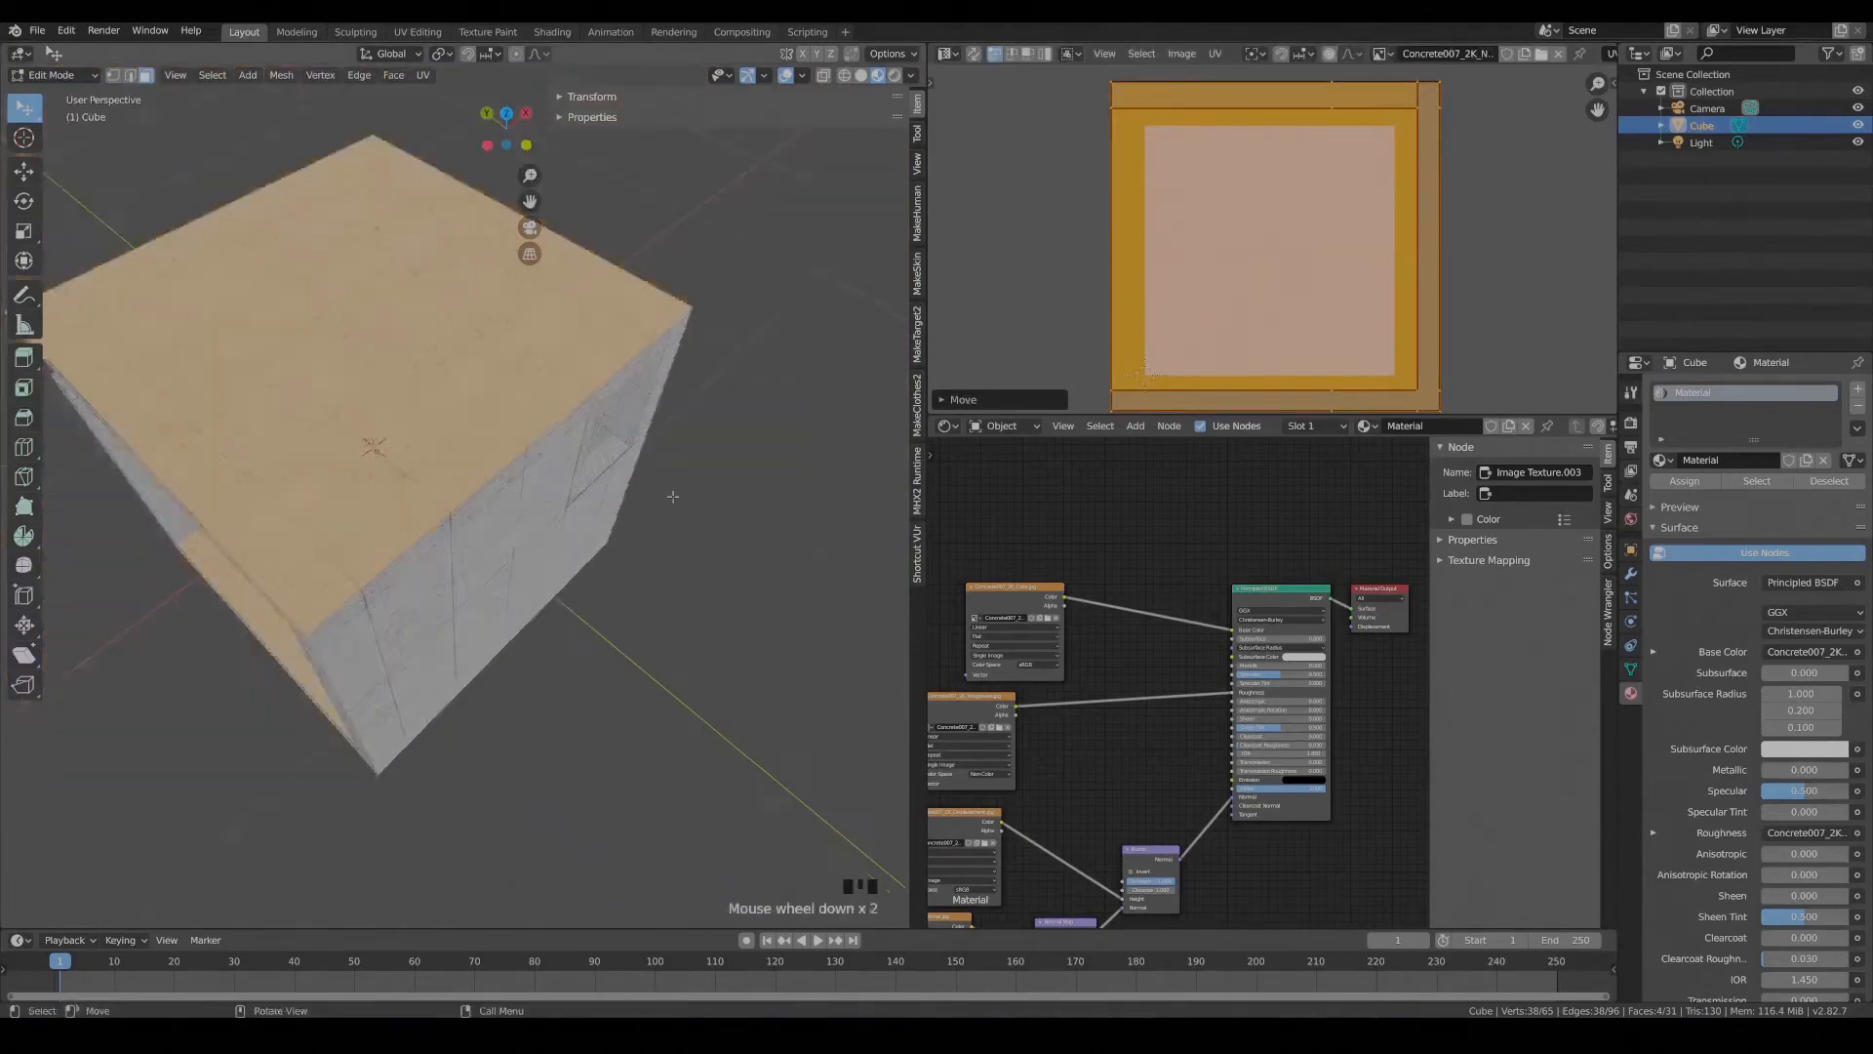
pyautogui.moveTo(673, 494); pyautogui.dragTo(802, 513, button='middle')
pyautogui.scroll(2, 440, 722)
pyautogui.moveTo(439, 722); pyautogui.dragTo(429, 649, button='middle')
pyautogui.click(429, 647)
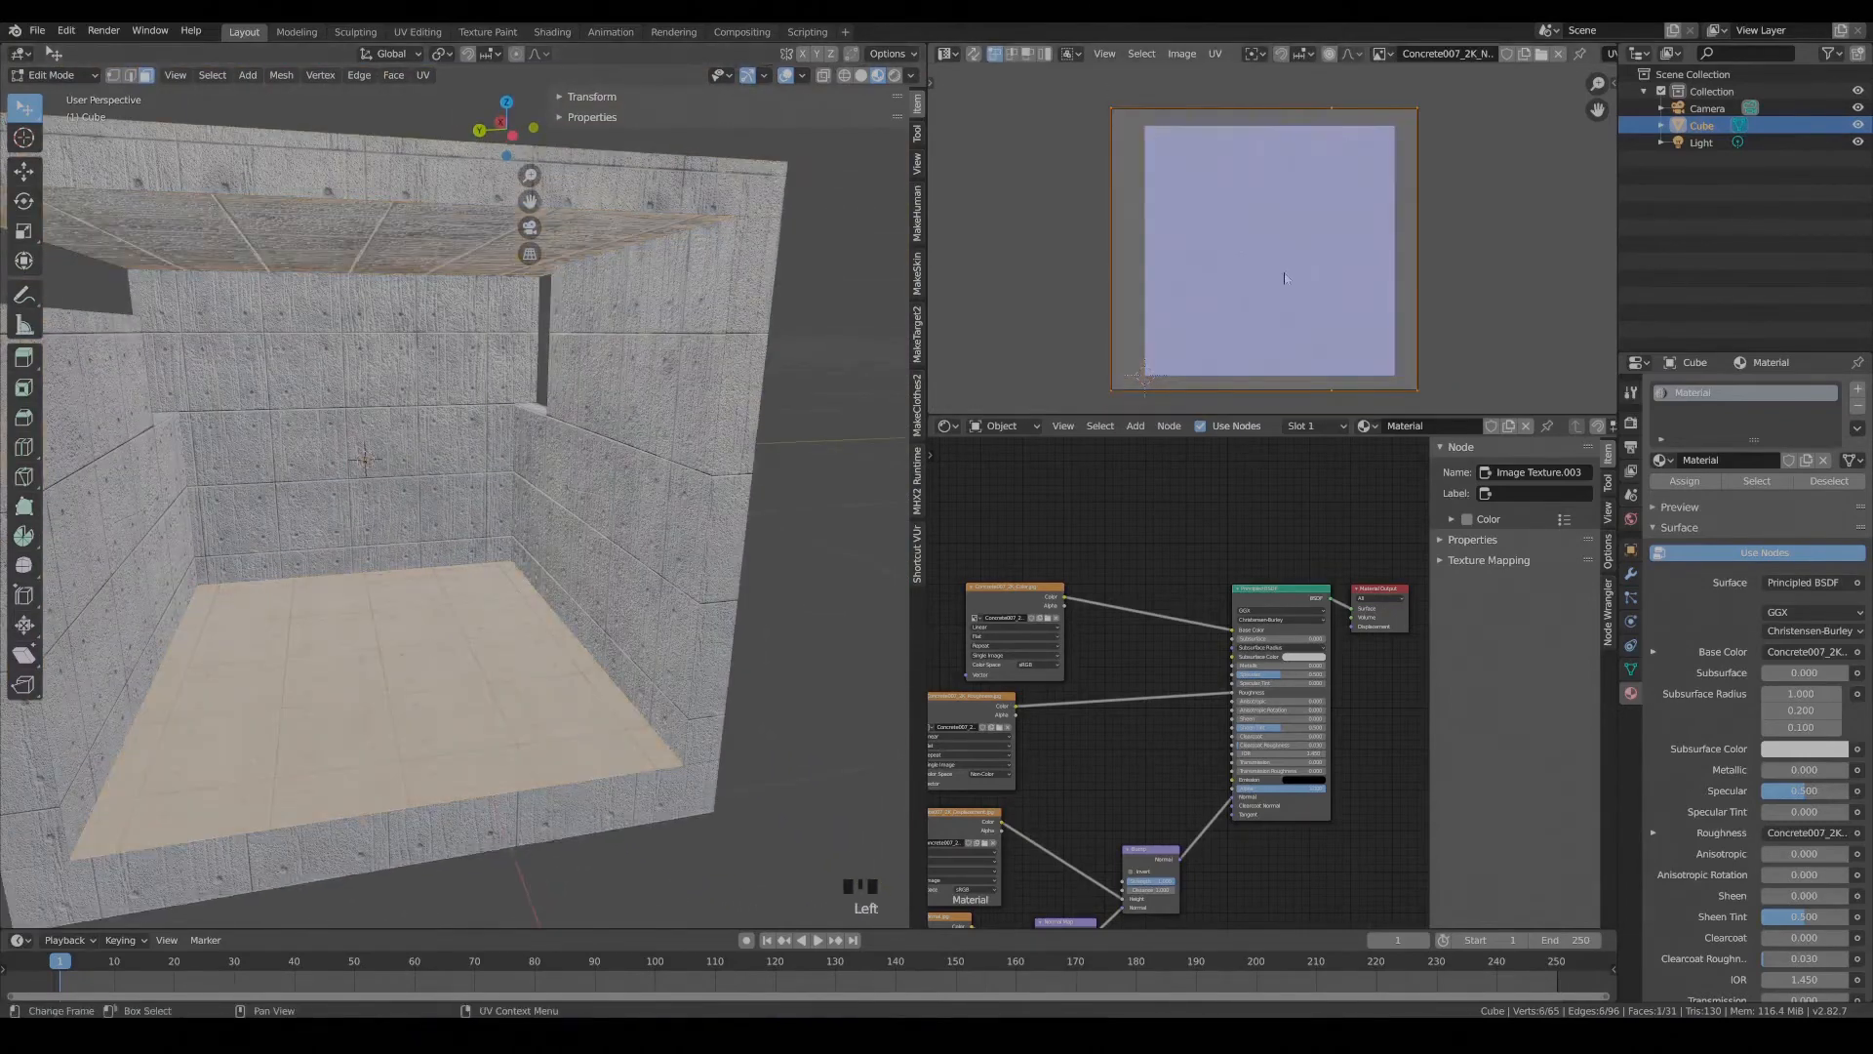
pyautogui.press('g')
pyautogui.press('y')
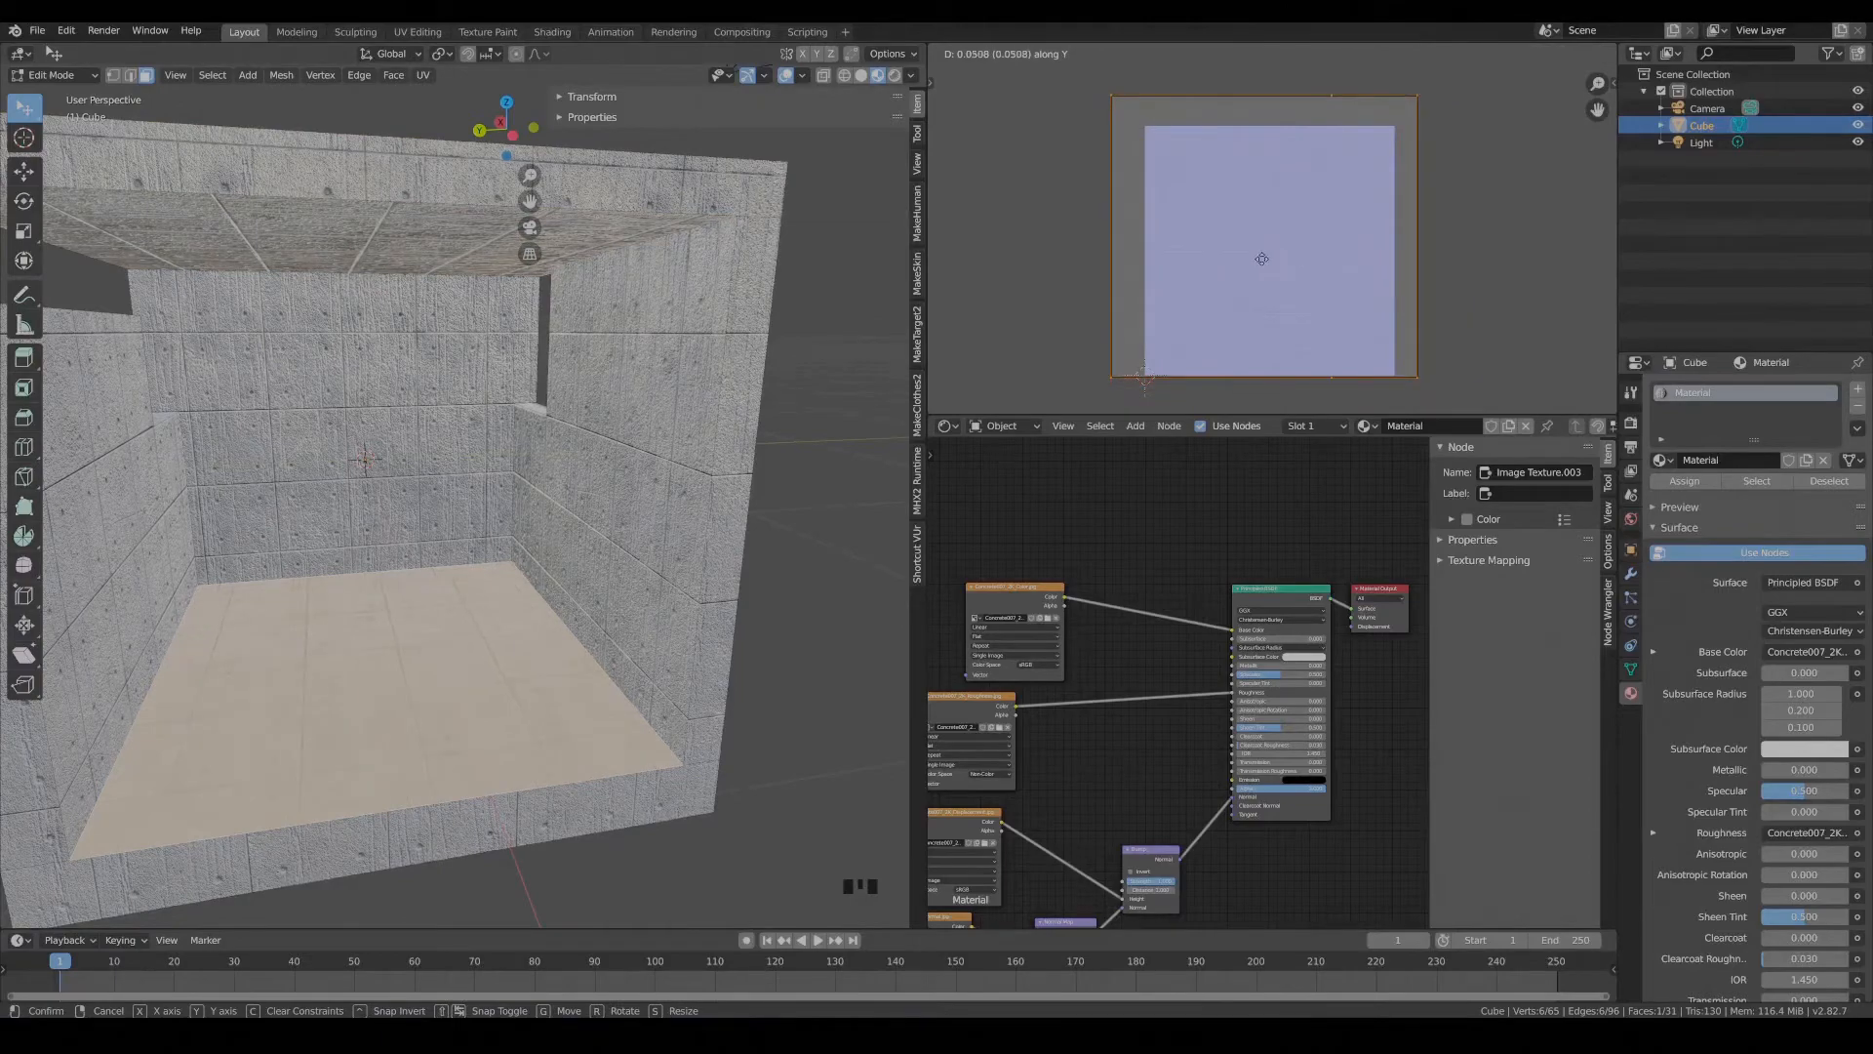
pyautogui.click(1303, 219)
pyautogui.moveTo(781, 586)
pyautogui.mouseDown(button='middle')
pyautogui.moveTo(683, 552)
pyautogui.moveTo(824, 531)
pyautogui.moveTo(771, 624)
pyautogui.moveTo(793, 602)
pyautogui.moveTo(644, 576)
pyautogui.moveTo(761, 566)
pyautogui.mouseUp(button='middle')
pyautogui.click(793, 602)
pyautogui.scroll(-2, 625, 576)
pyautogui.press('Tab')
# Set the Bump node's strength and distance to 0.1 in the concrete material.
pyautogui.scroll(3, 469, 639)
pyautogui.moveTo(468, 639); pyautogui.dragTo(639, 624, button='middle')
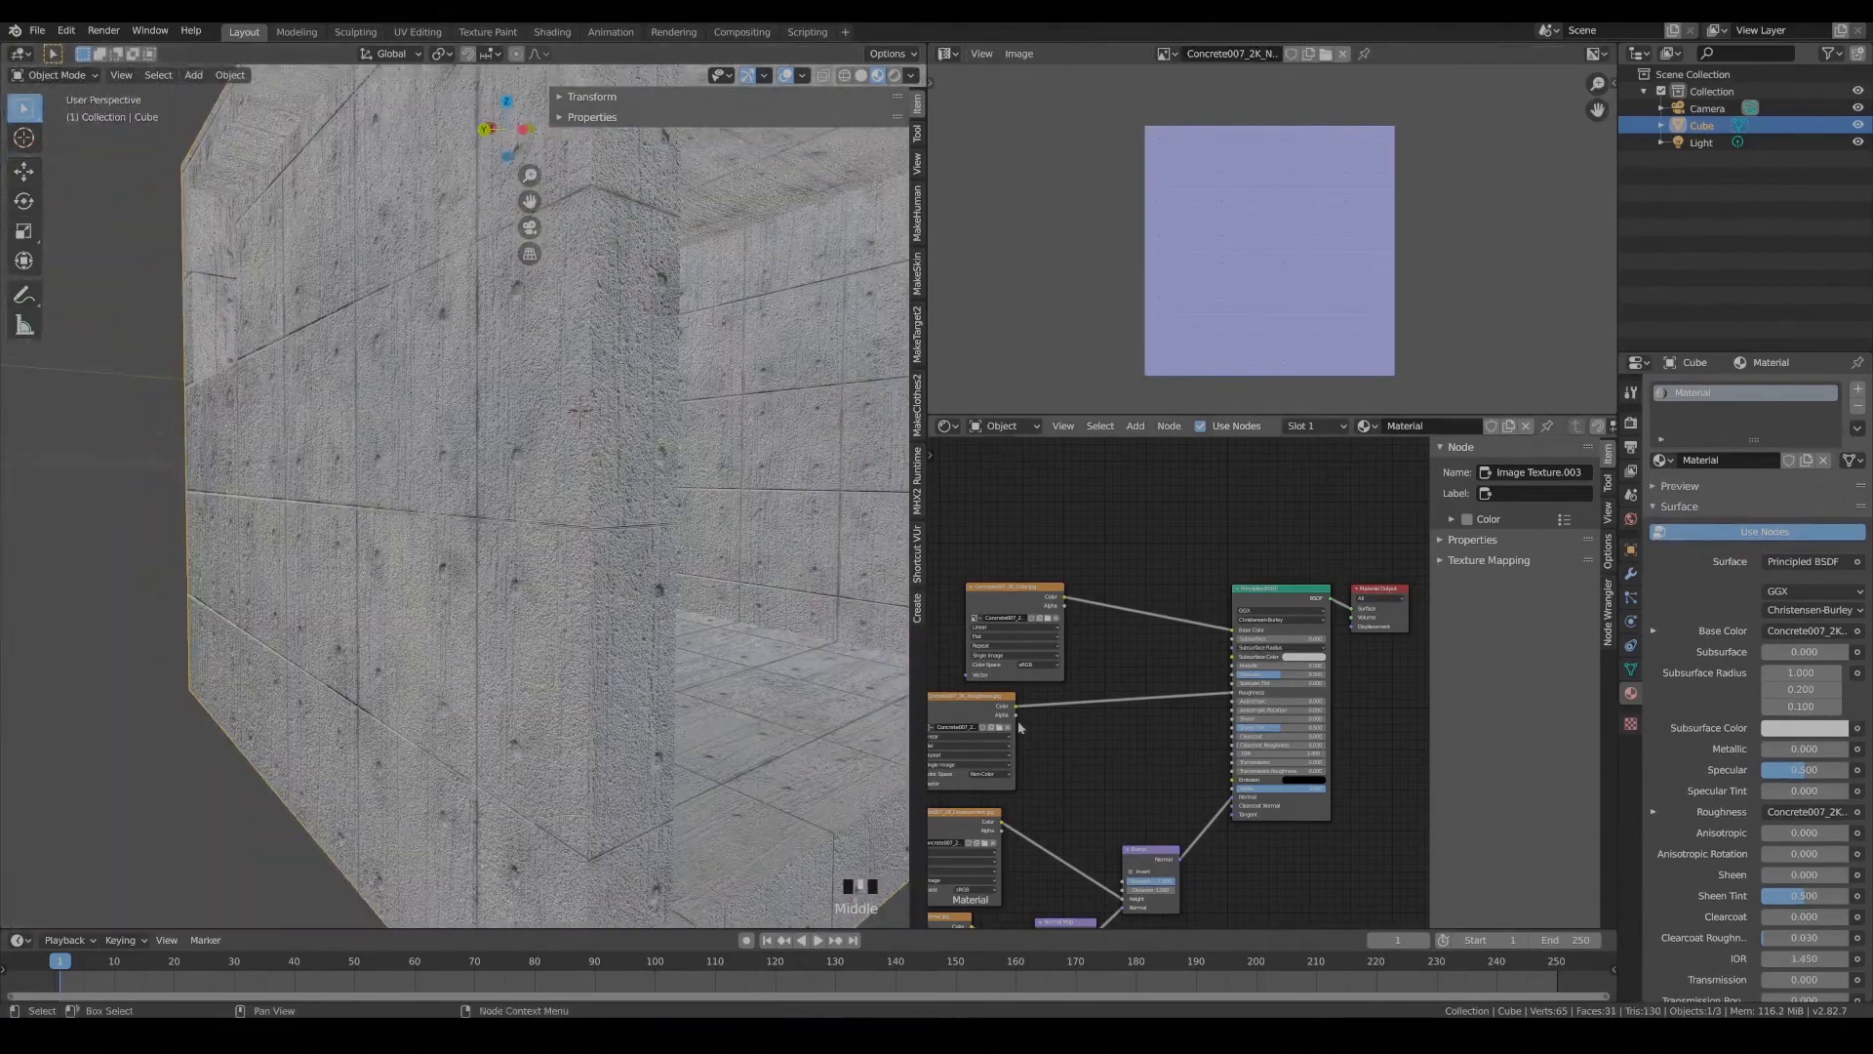
pyautogui.moveTo(1122, 839); pyautogui.dragTo(1175, 680, button='middle')
pyautogui.moveTo(624, 605); pyautogui.dragTo(468, 585, button='middle')
pyautogui.scroll(2, 468, 586)
pyautogui.scroll(11, 1183, 689)
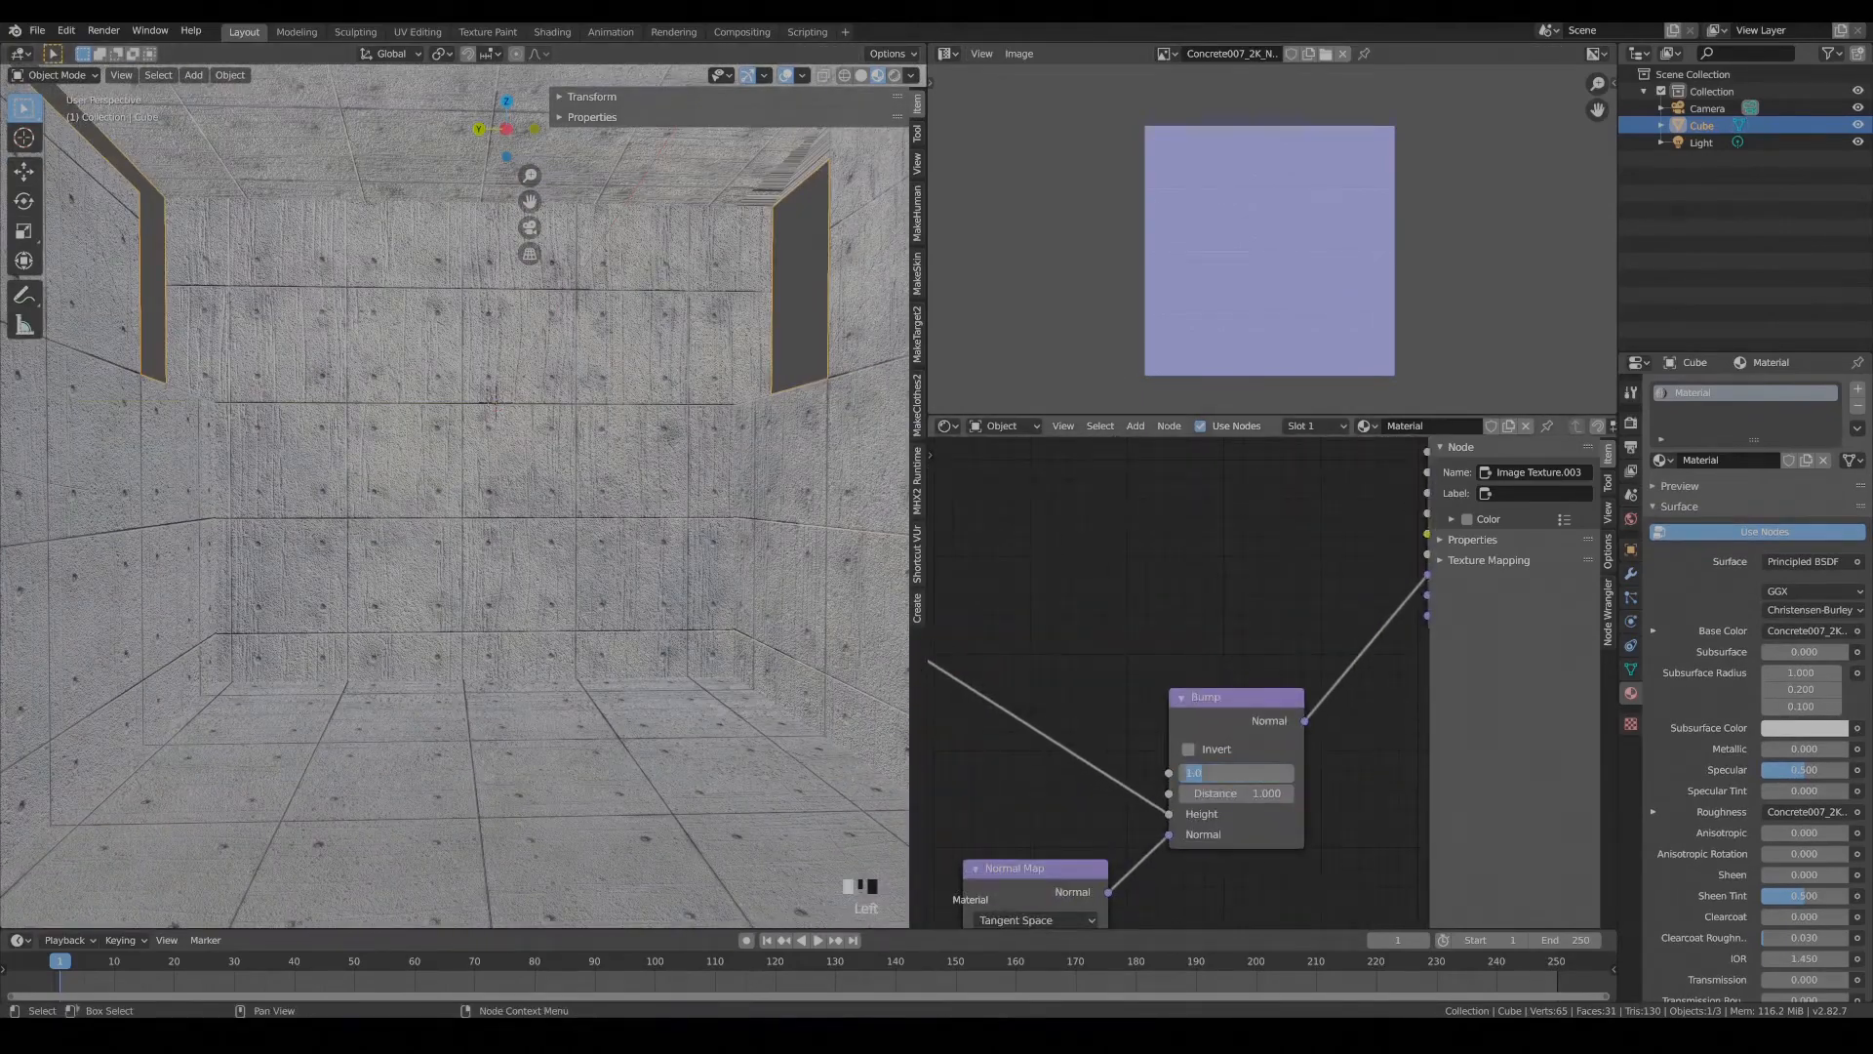
pyautogui.press('Return')
pyautogui.press('Return')
# Add a mesh cube at the centre of the room and scale it down.
pyautogui.scroll(-5, 493, 628)
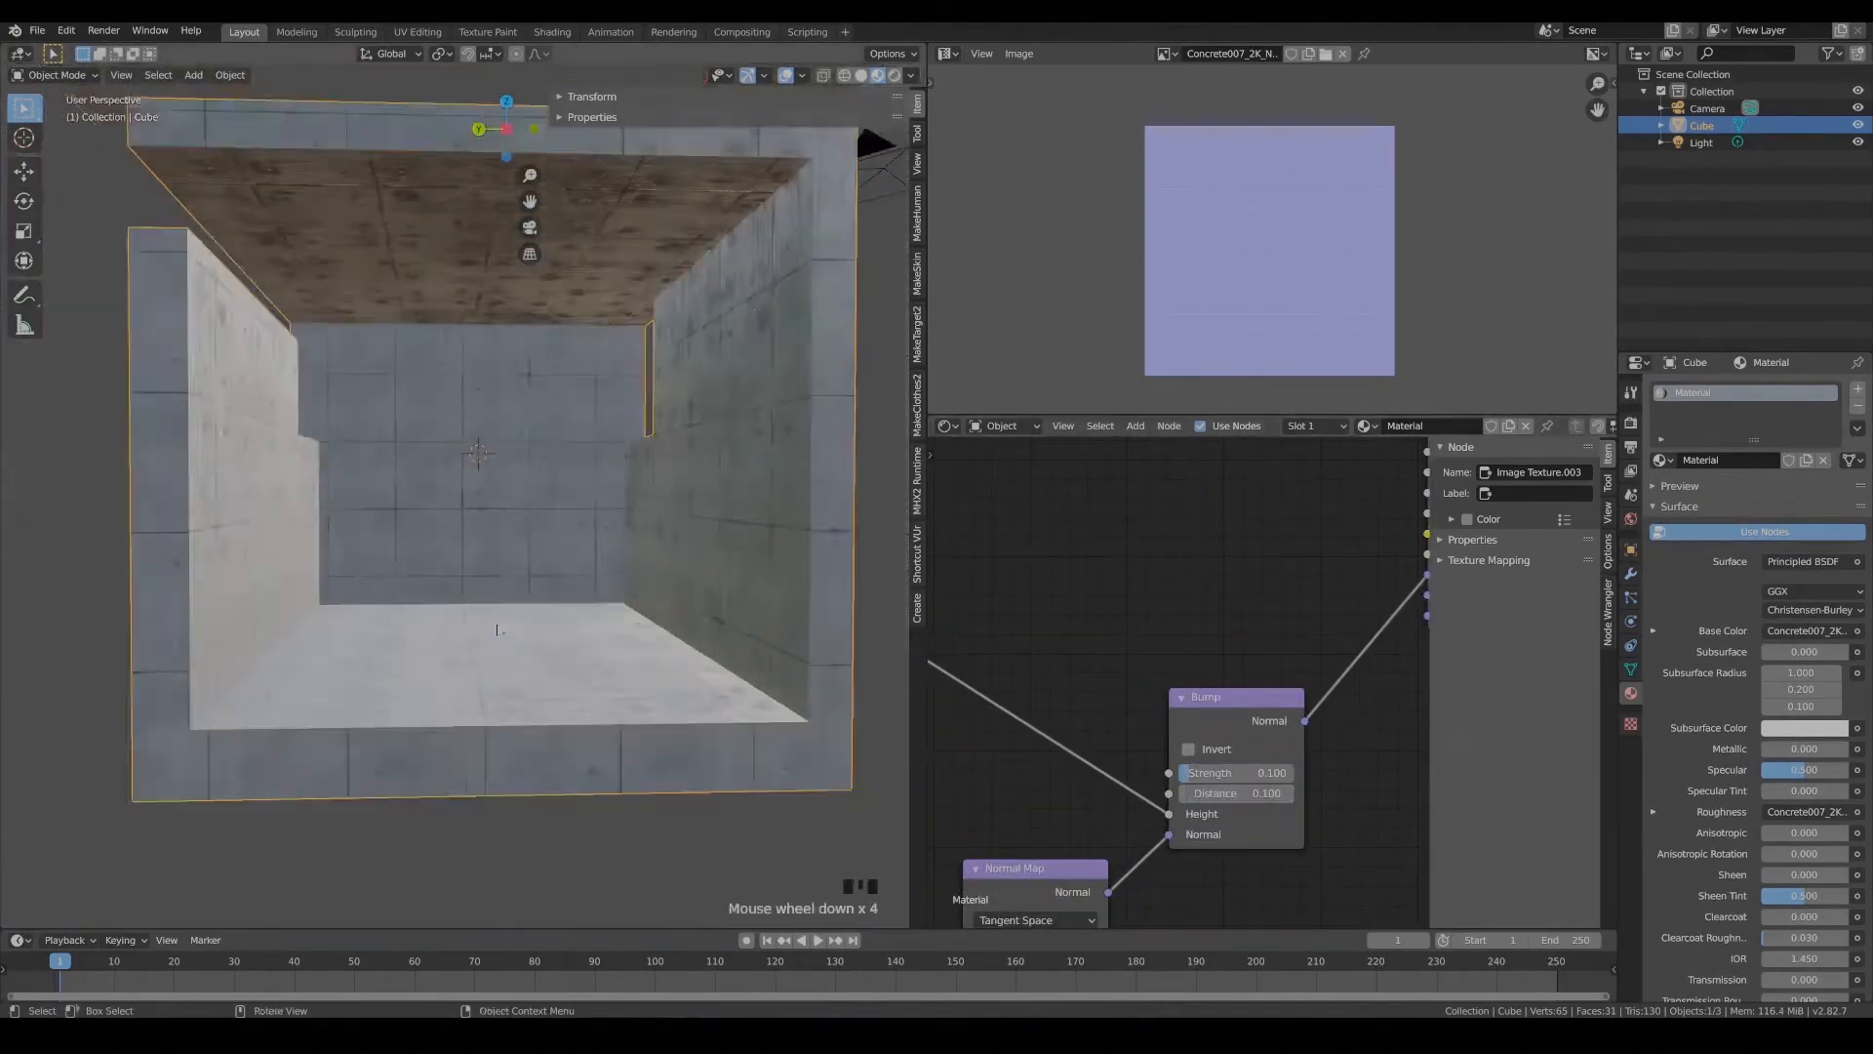
pyautogui.moveTo(494, 628); pyautogui.dragTo(447, 696, button='middle')
pyautogui.hotkey('shift', 'a')
pyautogui.moveTo(447, 696)
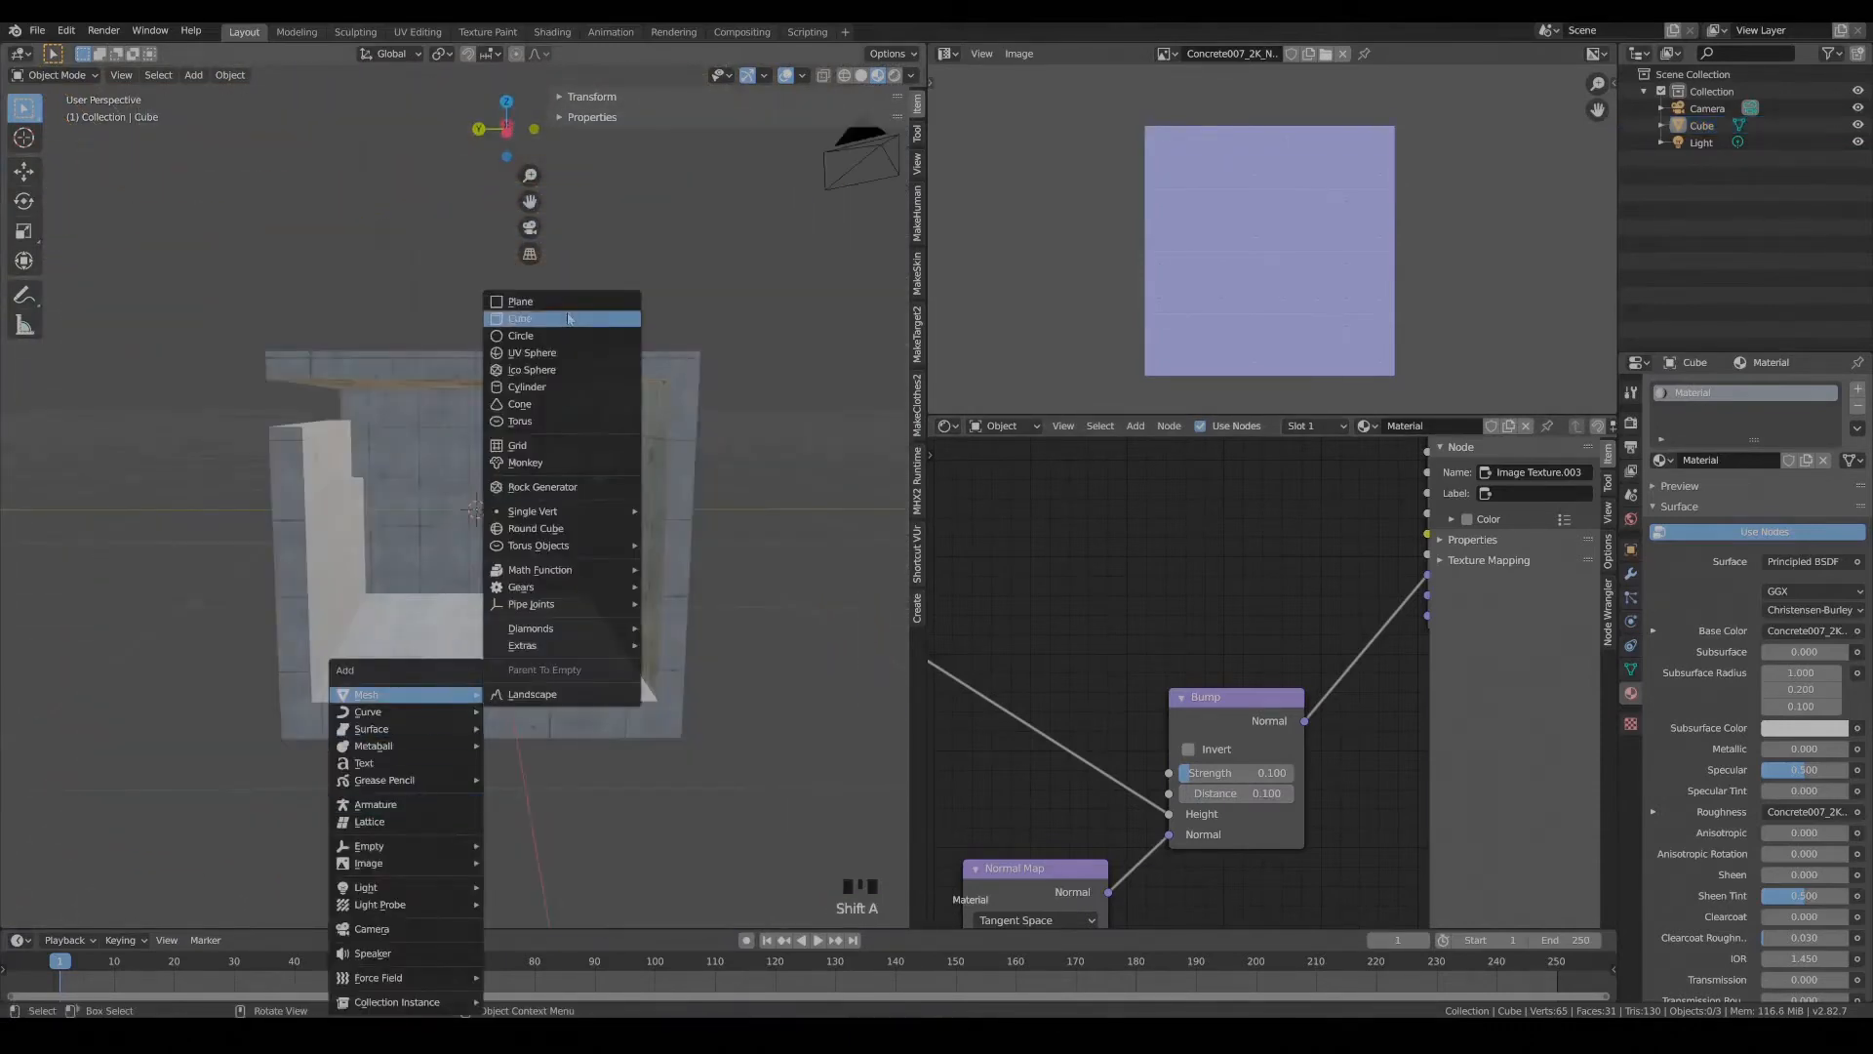
pyautogui.click(568, 319)
pyautogui.press('s')
pyautogui.click(516, 592)
# Lower the small cube about 0.59 m along Z to the room's floor and shift it along Y.
pyautogui.moveTo(517, 592); pyautogui.dragTo(462, 587, button='middle')
pyautogui.press('g')
pyautogui.press('z')
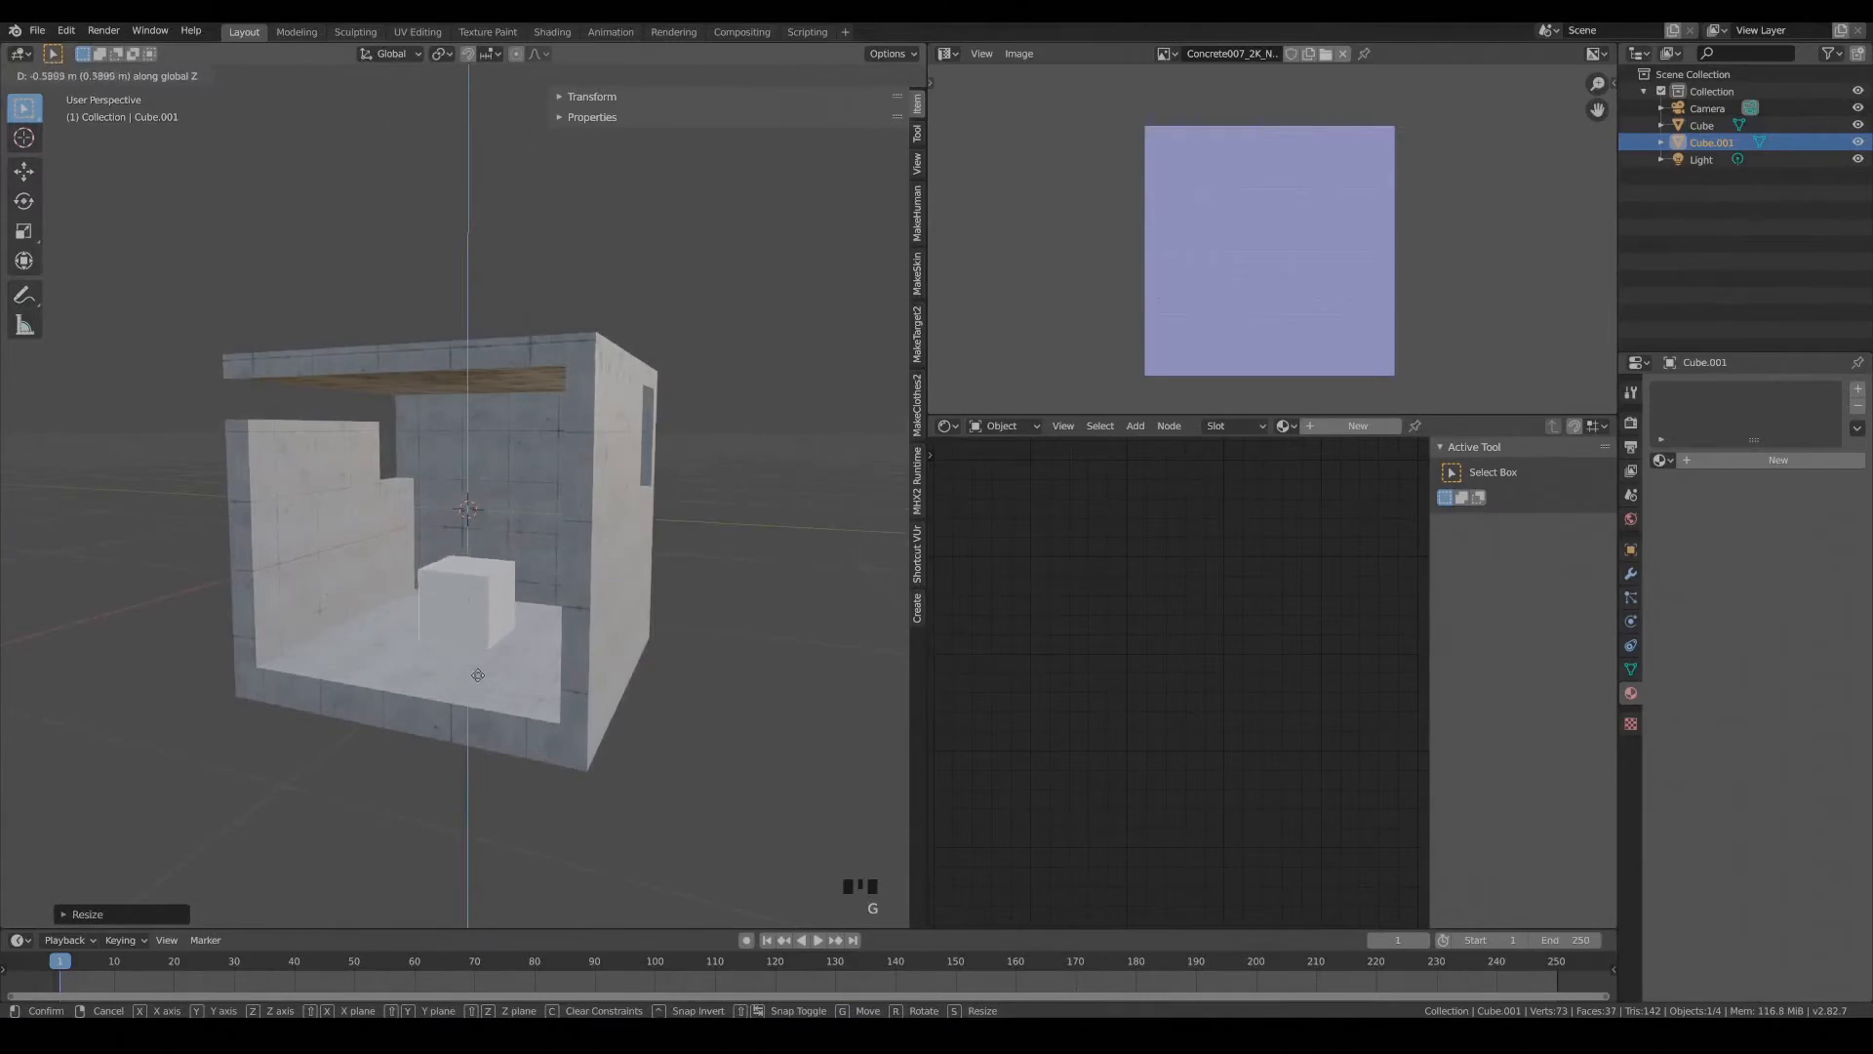
pyautogui.click(477, 675)
pyautogui.scroll(6, 477, 675)
pyautogui.press('g')
pyautogui.press('y')
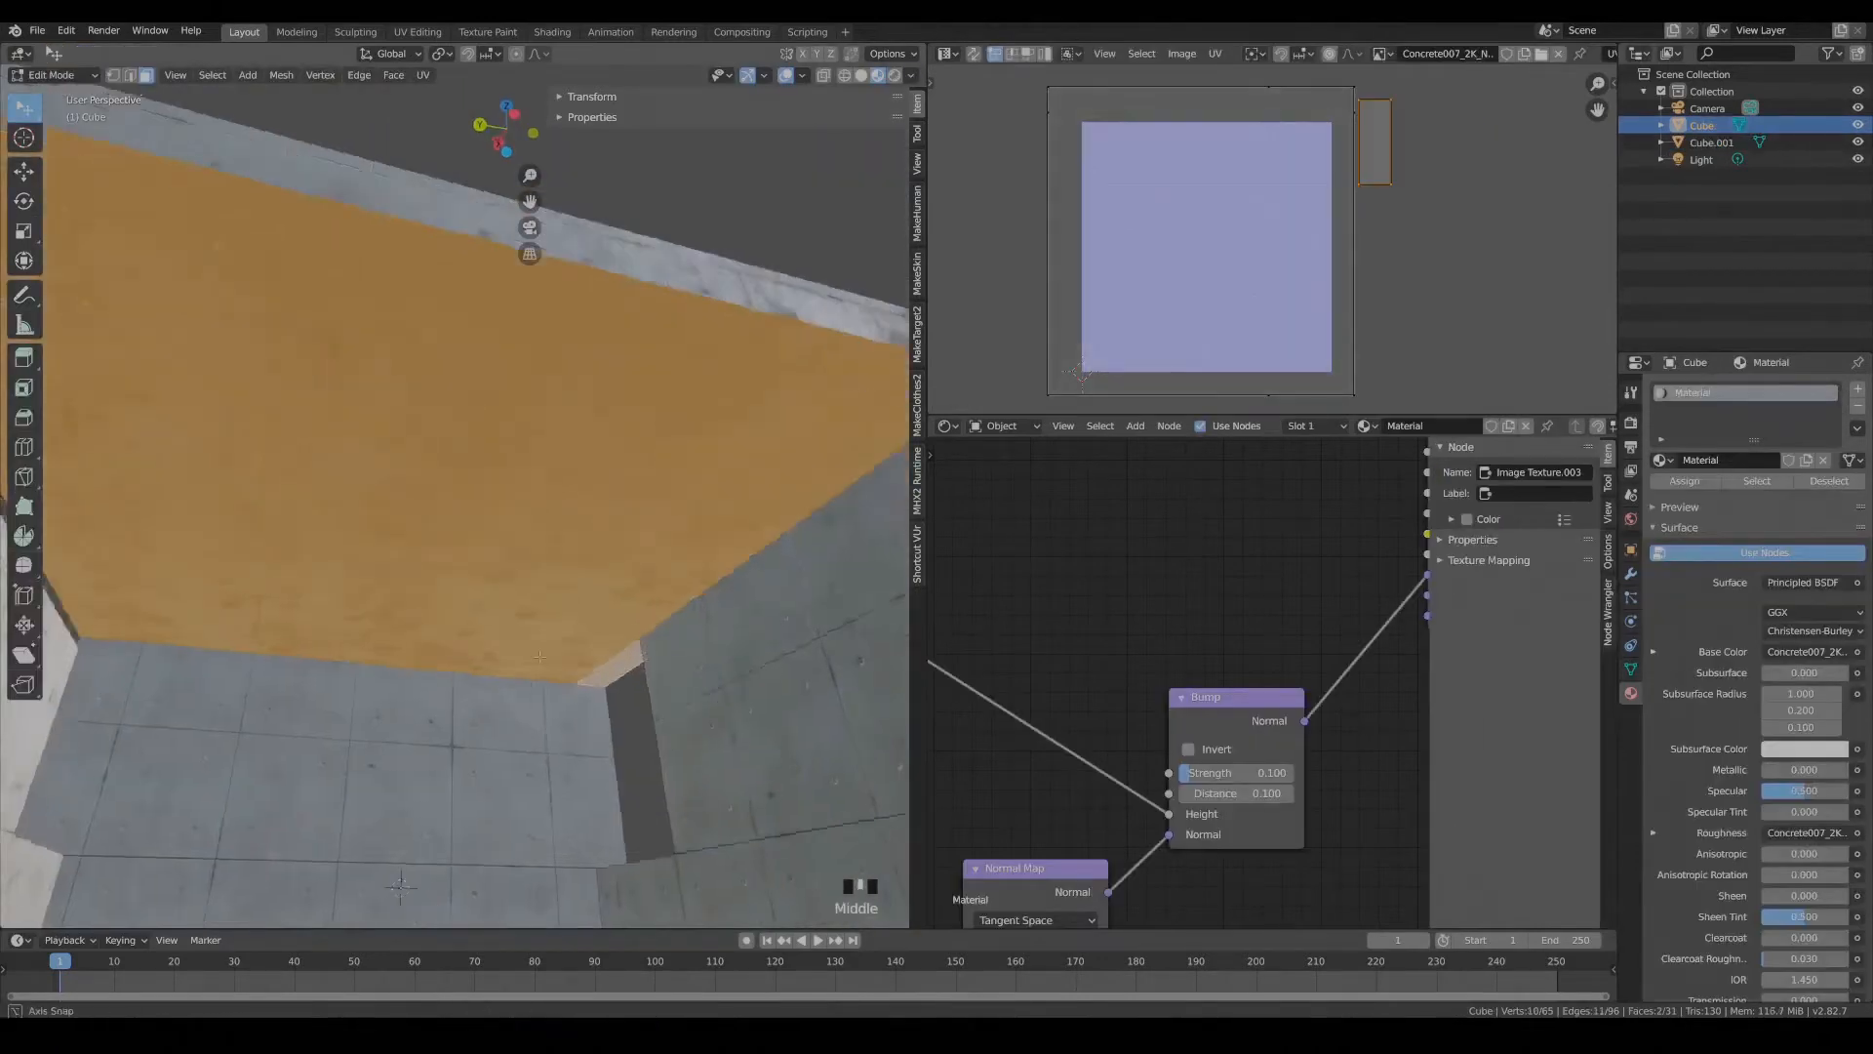
# Unwrap the selected ceiling and window lintel faces with Project From View in top view.
pyautogui.press('KP_7')
pyautogui.press('u')
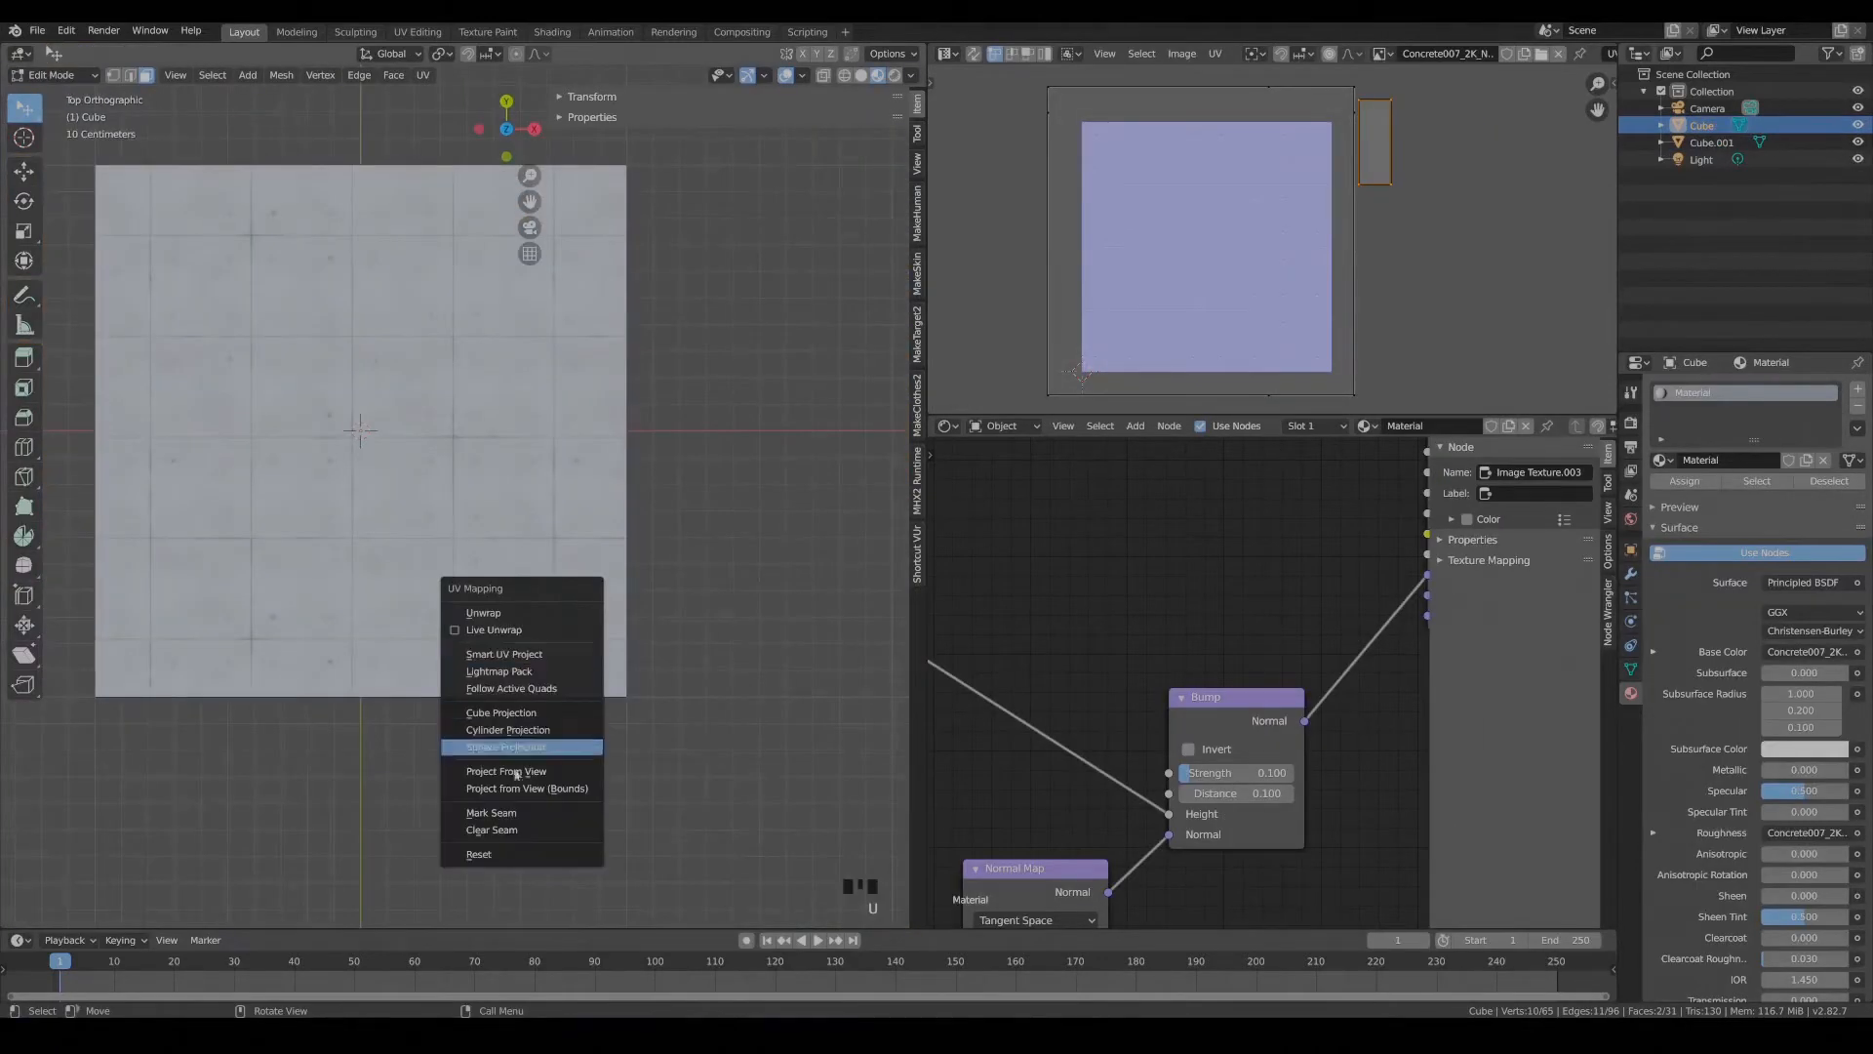
pyautogui.click(517, 773)
# Scale the ceiling and lintel UVs by 2 and move them over the concrete texture.
pyautogui.moveTo(519, 761); pyautogui.dragTo(585, 410, button='middle')
pyautogui.scroll(4, 586, 410)
pyautogui.scroll(2, 1133, 327)
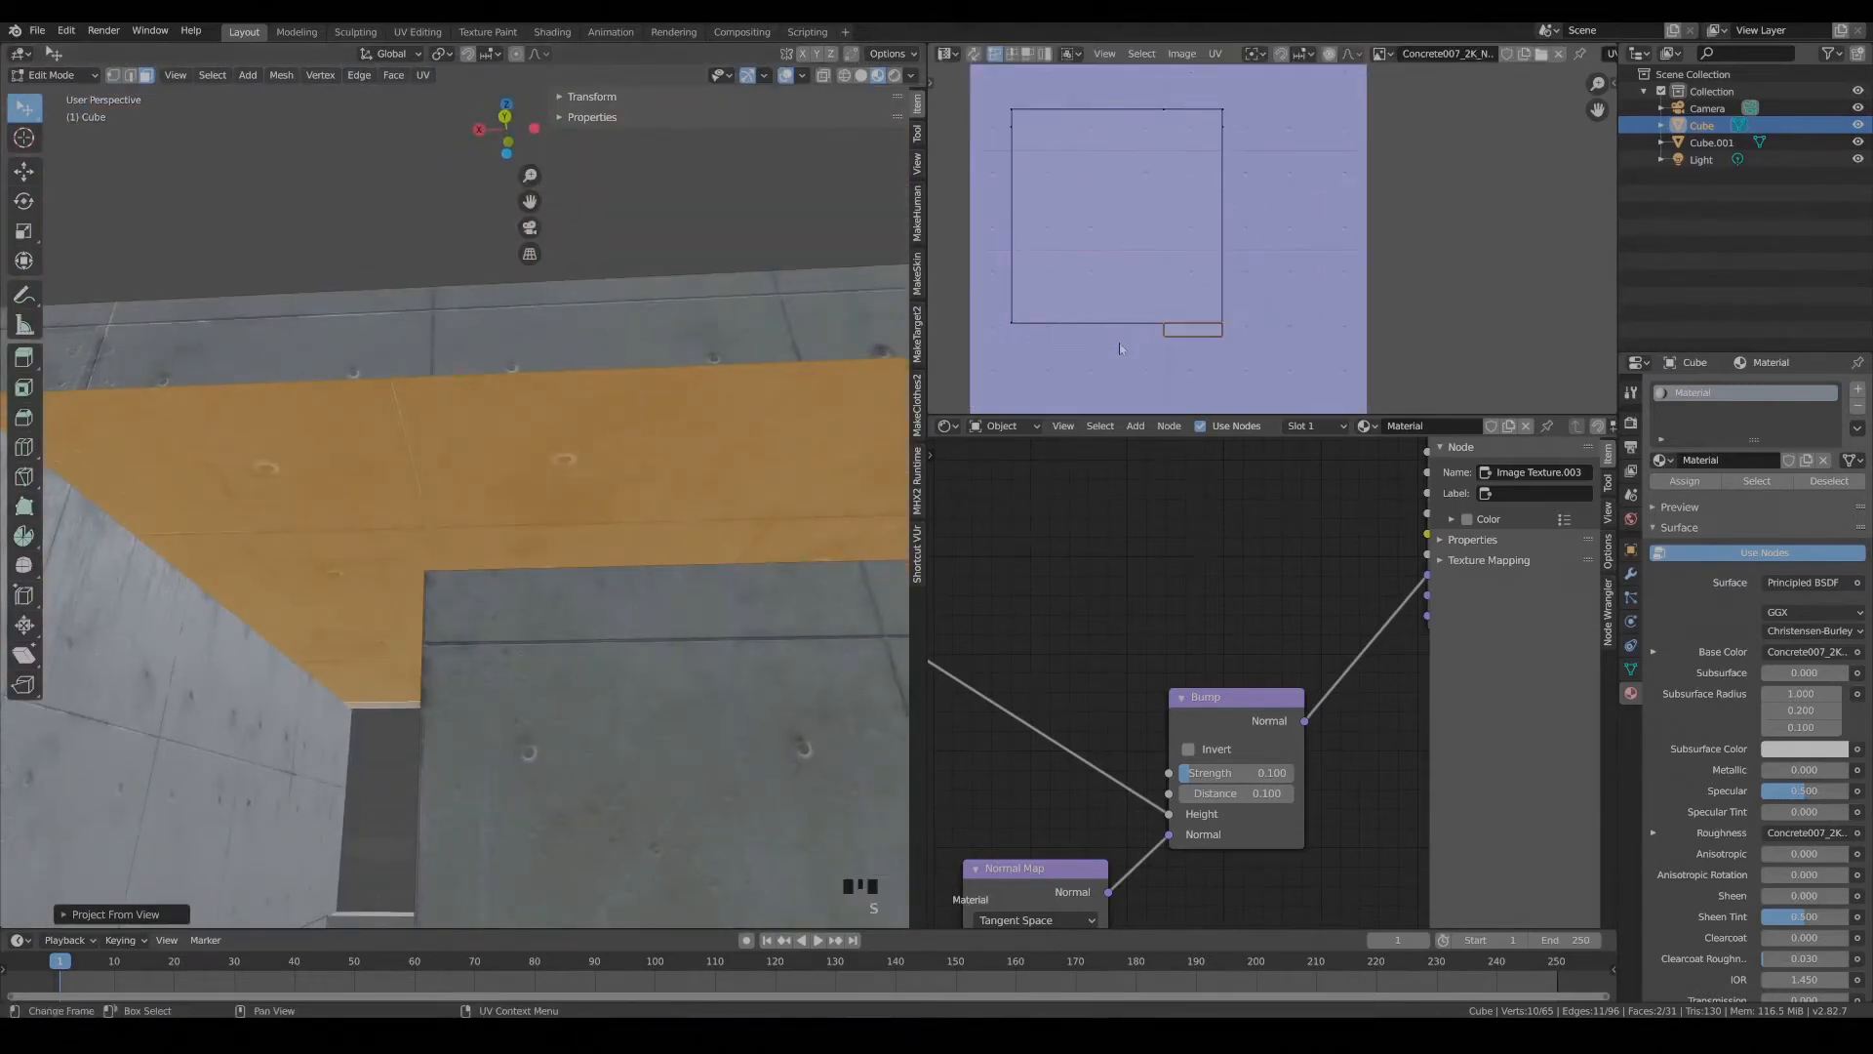
pyautogui.scroll(-3, 1120, 342)
pyautogui.press('a')
pyautogui.press('s')
pyautogui.press('x')
pyautogui.press('s')
pyautogui.press('2')
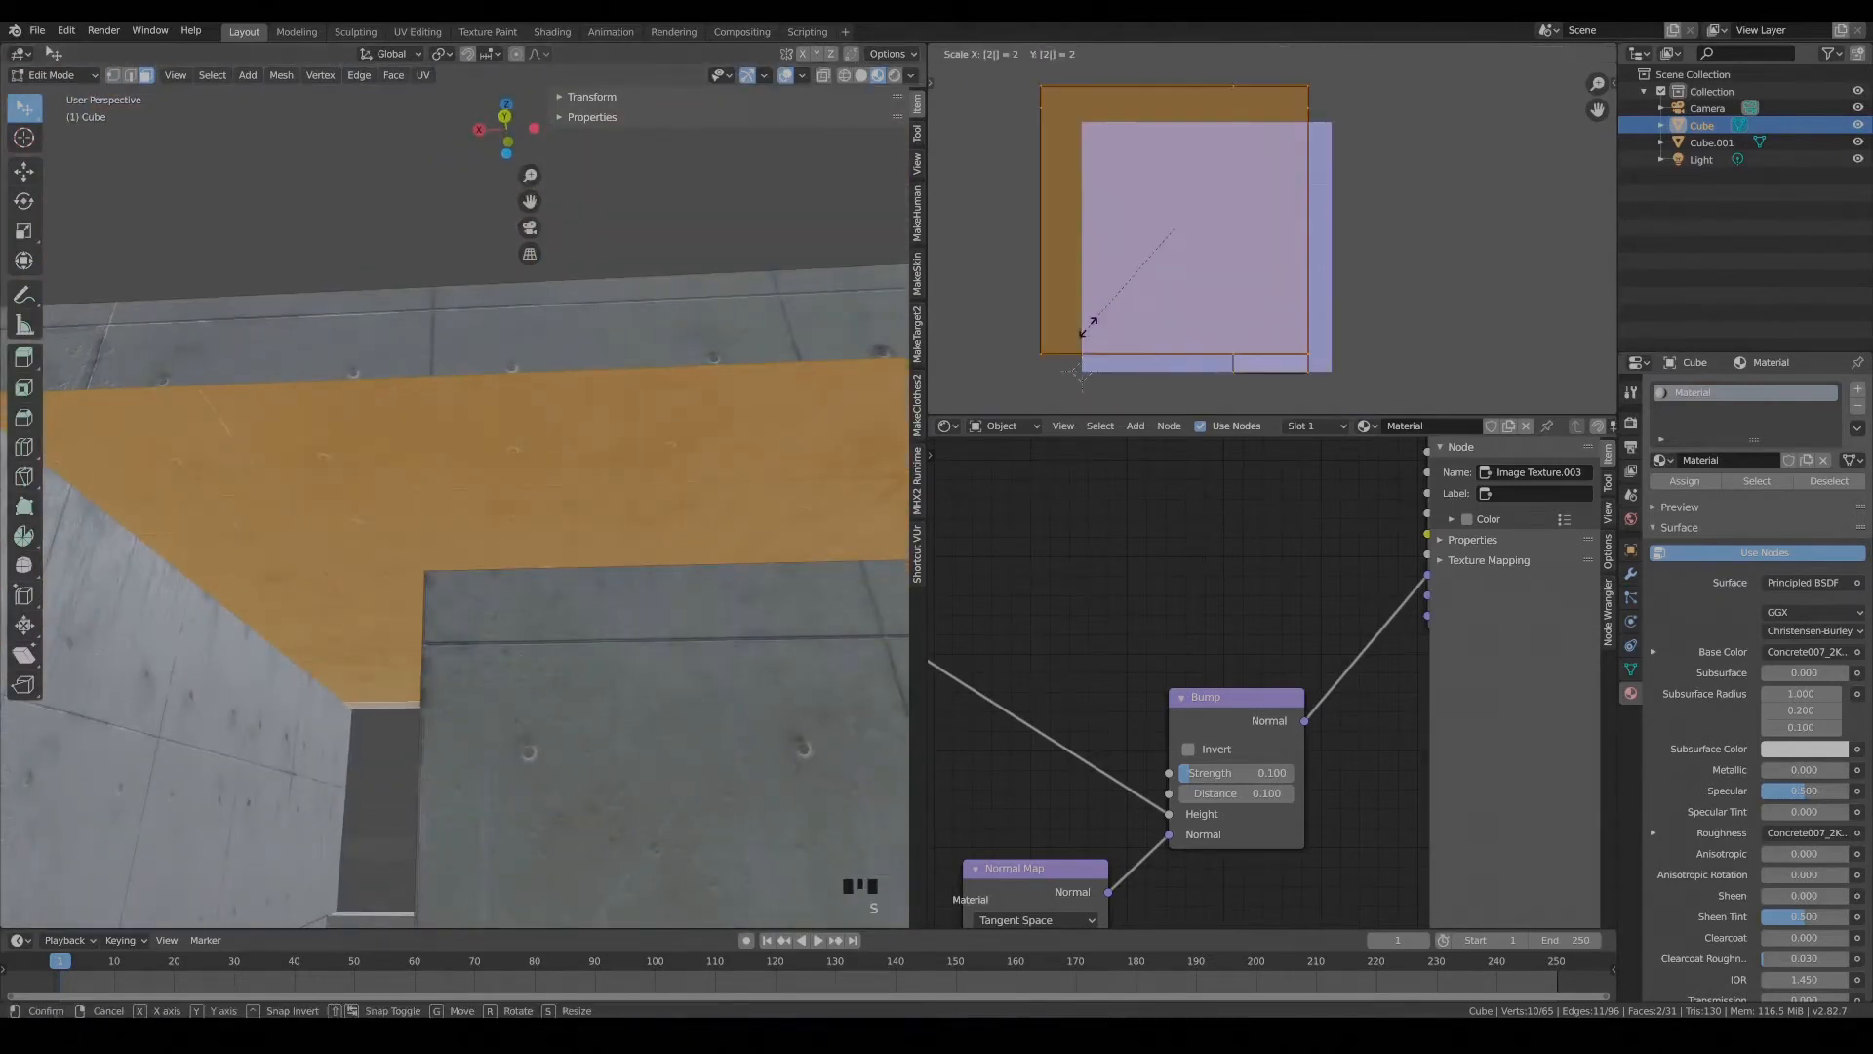
pyautogui.press('Return')
pyautogui.press('g')
pyautogui.click(1250, 216)
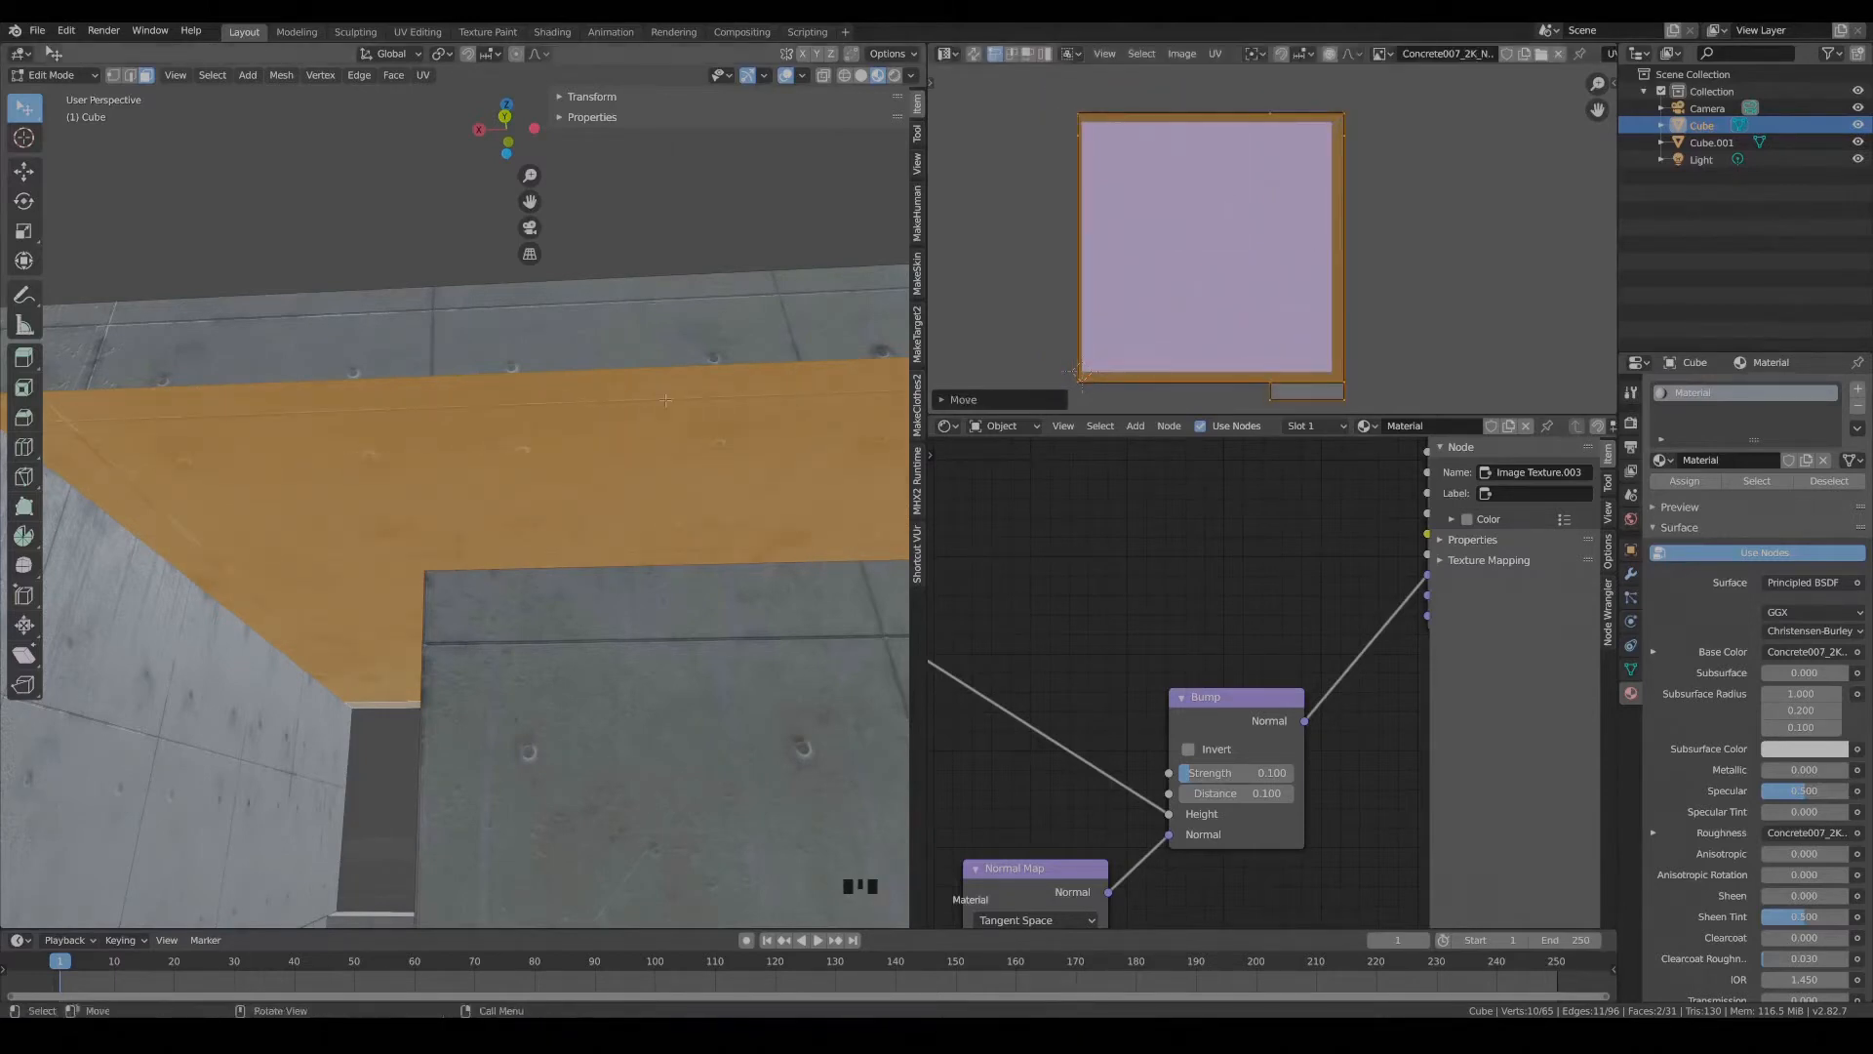
# Enlarge the ceiling UVs further and reposition them so the panel joints approach those of the wall.
pyautogui.scroll(2, 1250, 353)
pyautogui.press('s')
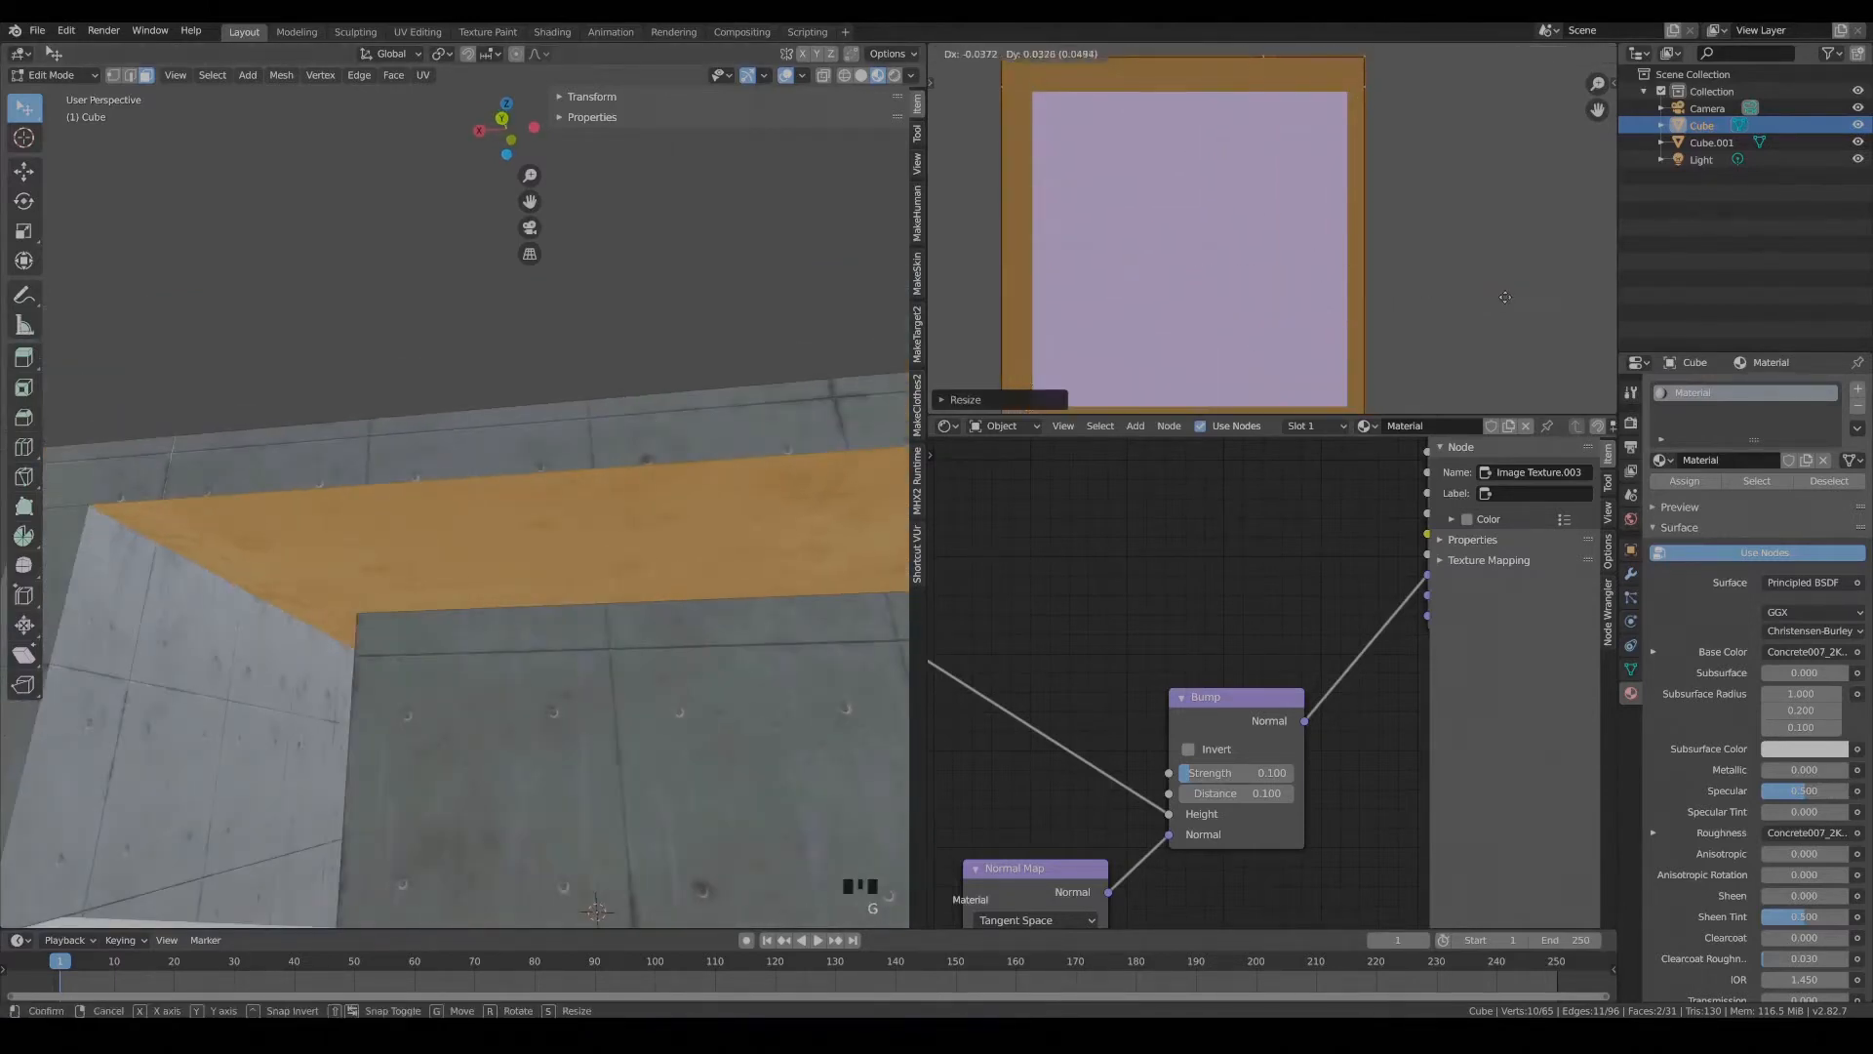
pyautogui.click(1510, 301)
pyautogui.press('s')
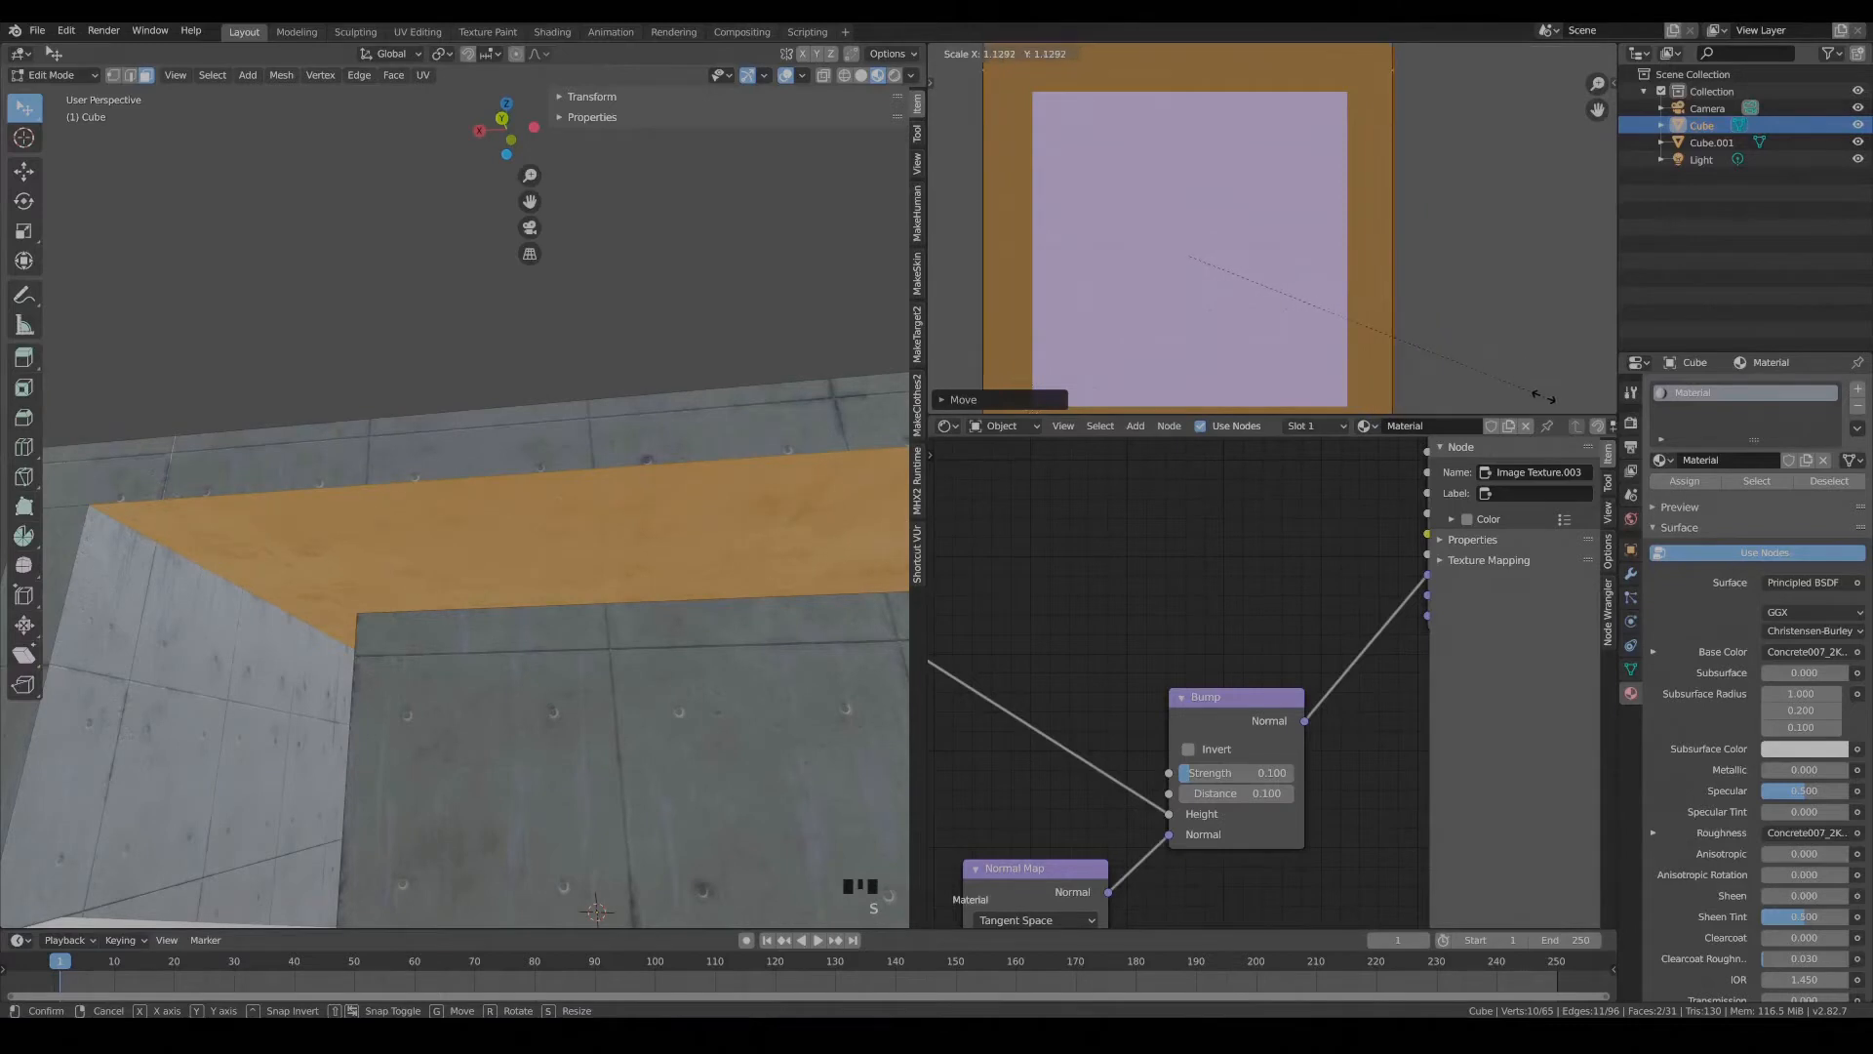
pyautogui.click(1532, 387)
pyautogui.press('g')
pyautogui.click(1515, 315)
pyautogui.press('s')
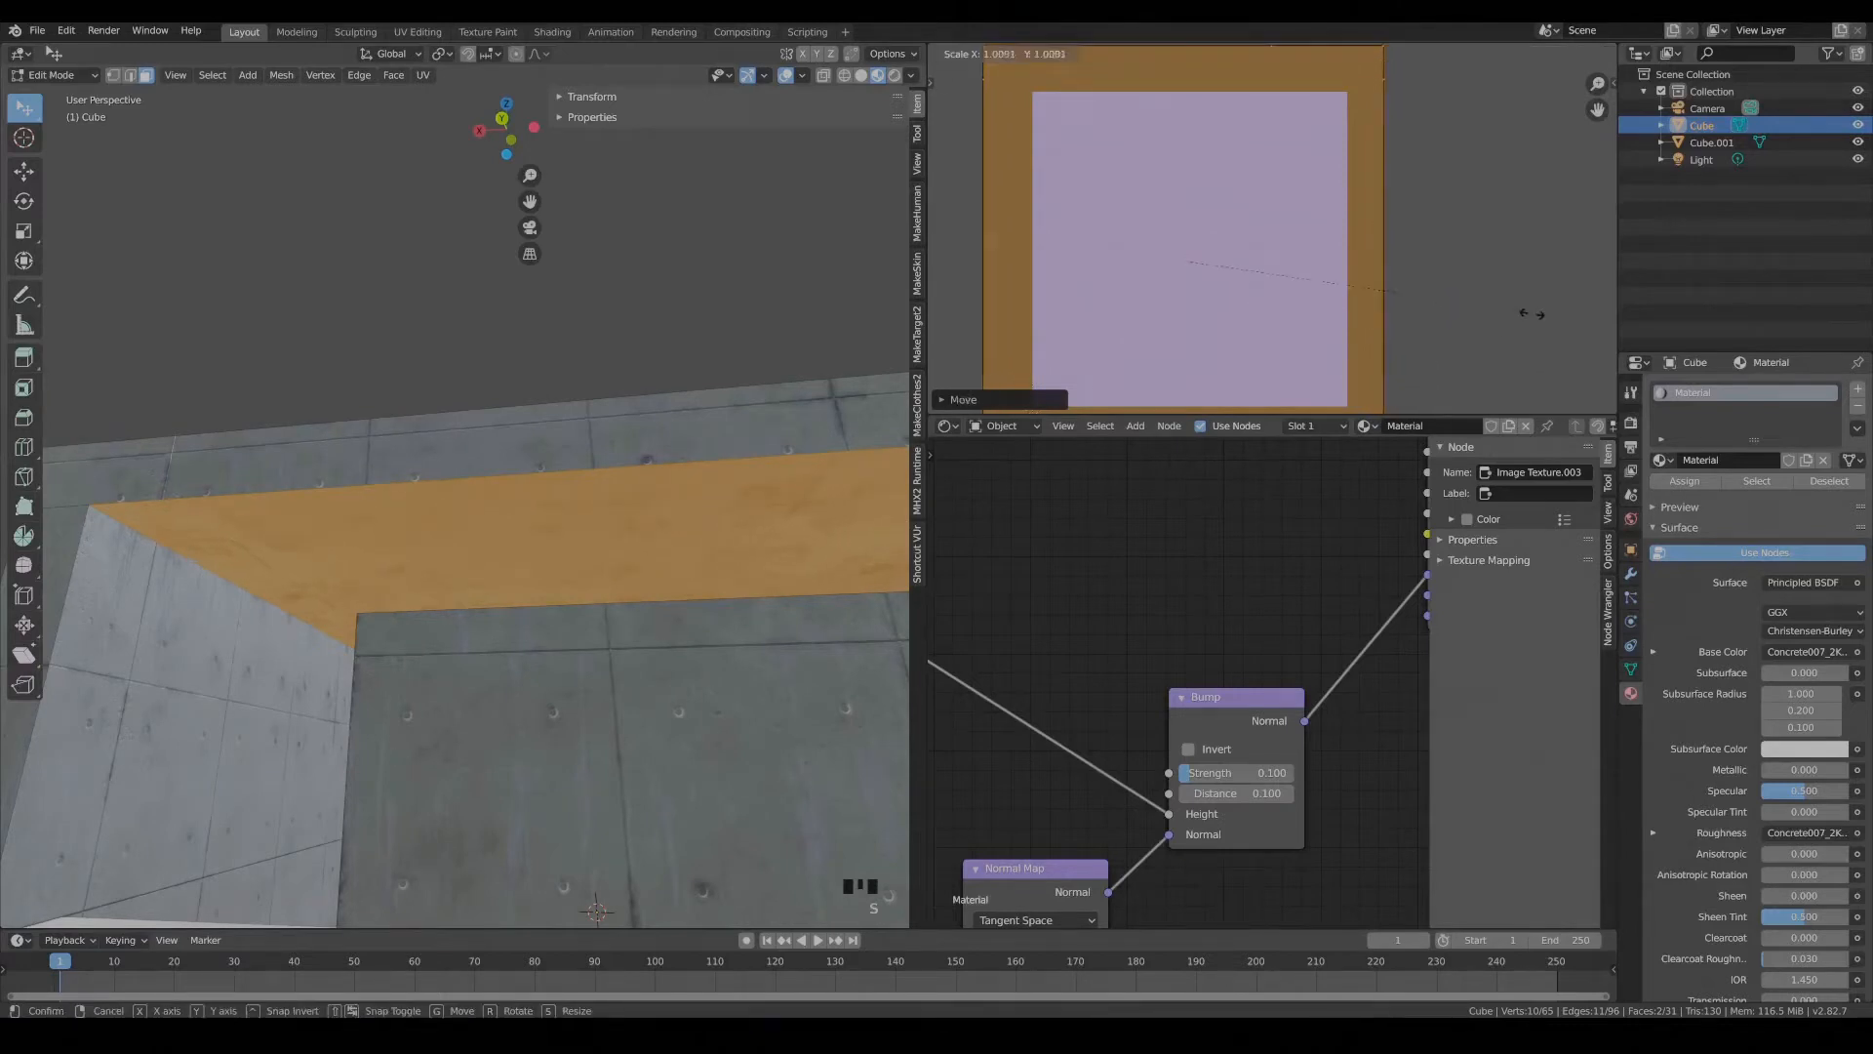
pyautogui.click(1526, 312)
# Fine-tune the ceiling UVs' scale and nudge them along Y to meet the wall joints.
pyautogui.moveTo(683, 449); pyautogui.dragTo(732, 395, button='middle')
pyautogui.press('g')
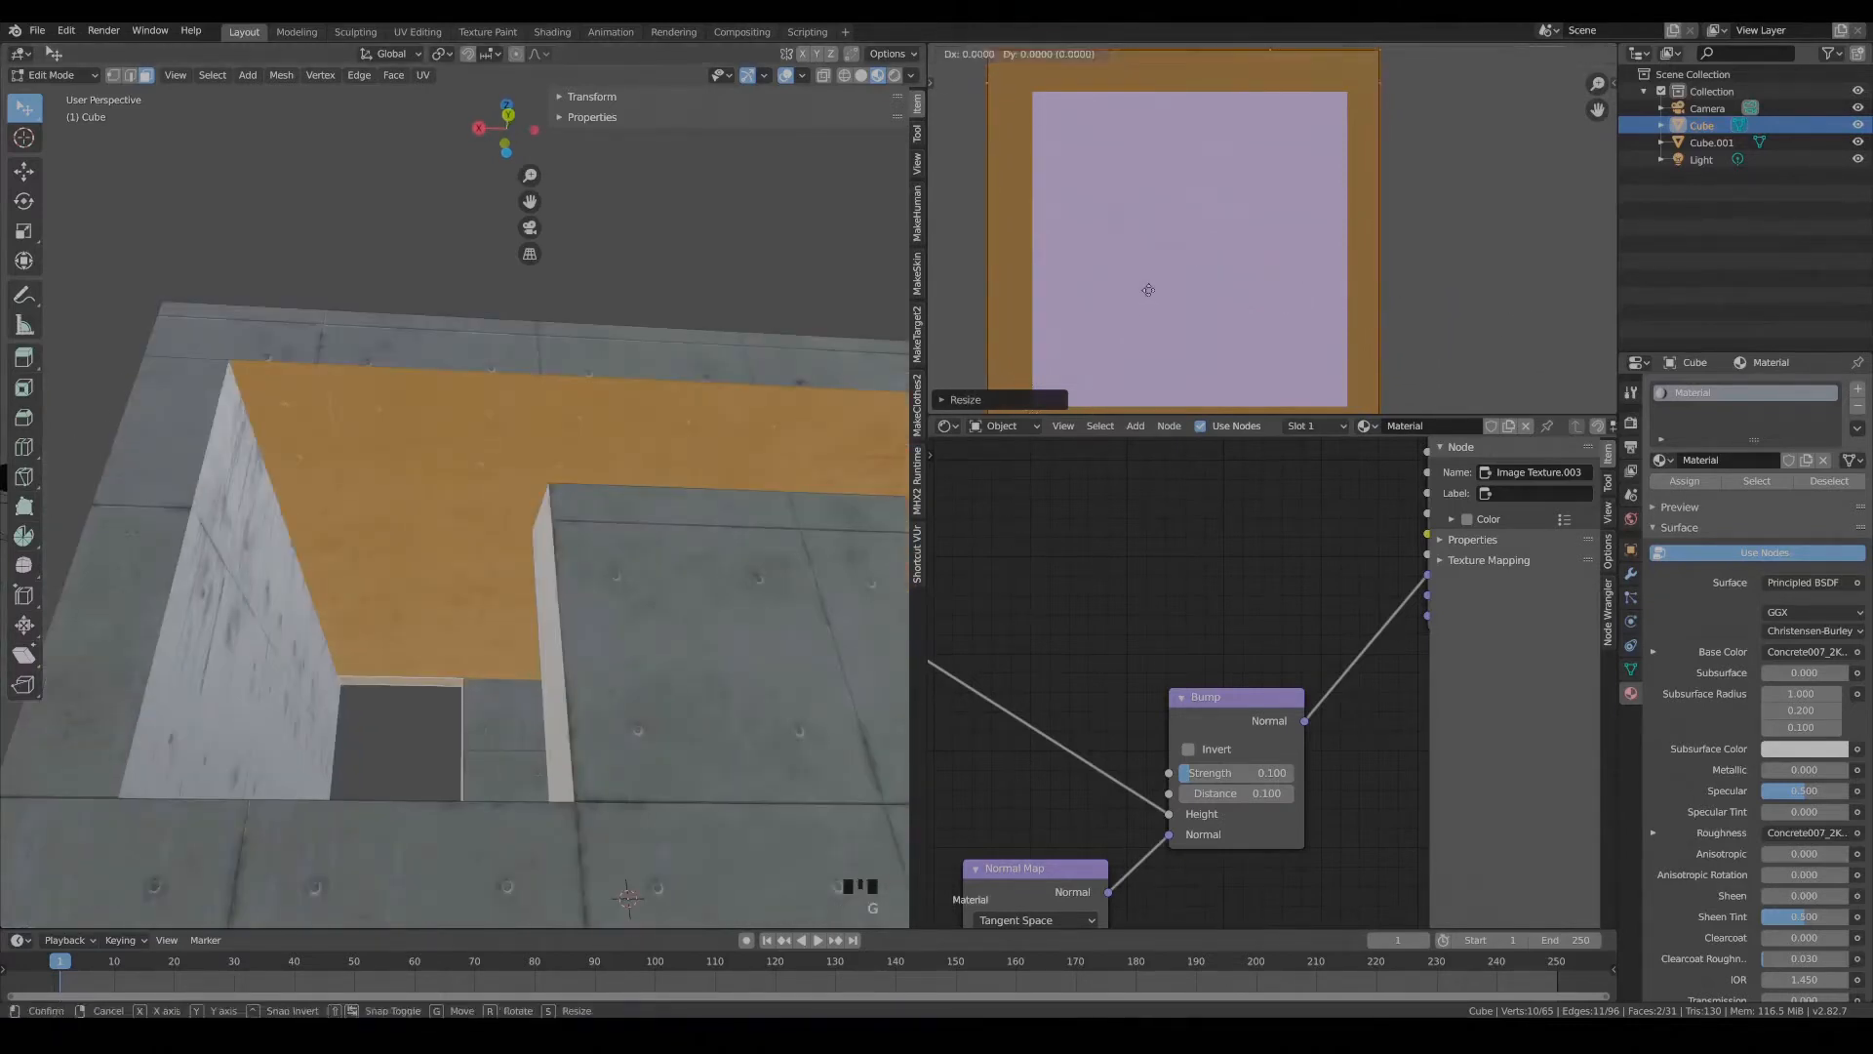
pyautogui.click(1536, 293)
pyautogui.press('s')
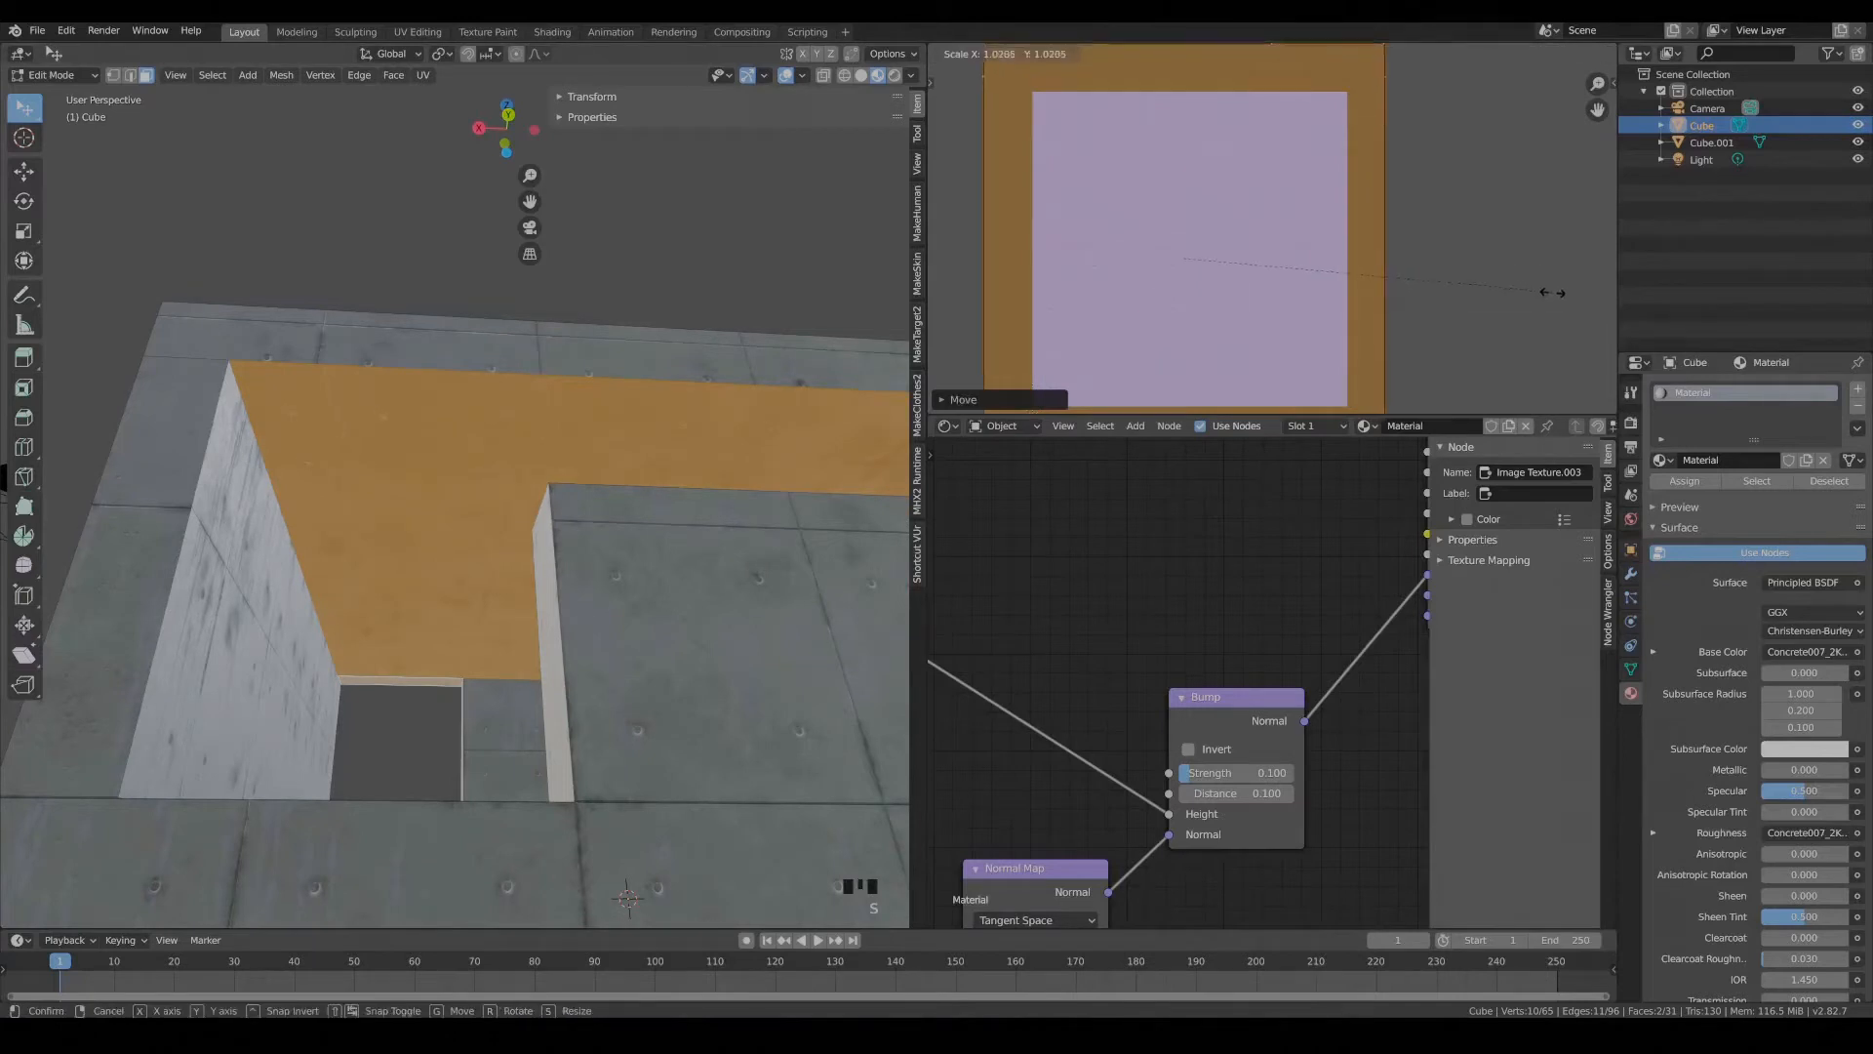
pyautogui.click(1337, 288)
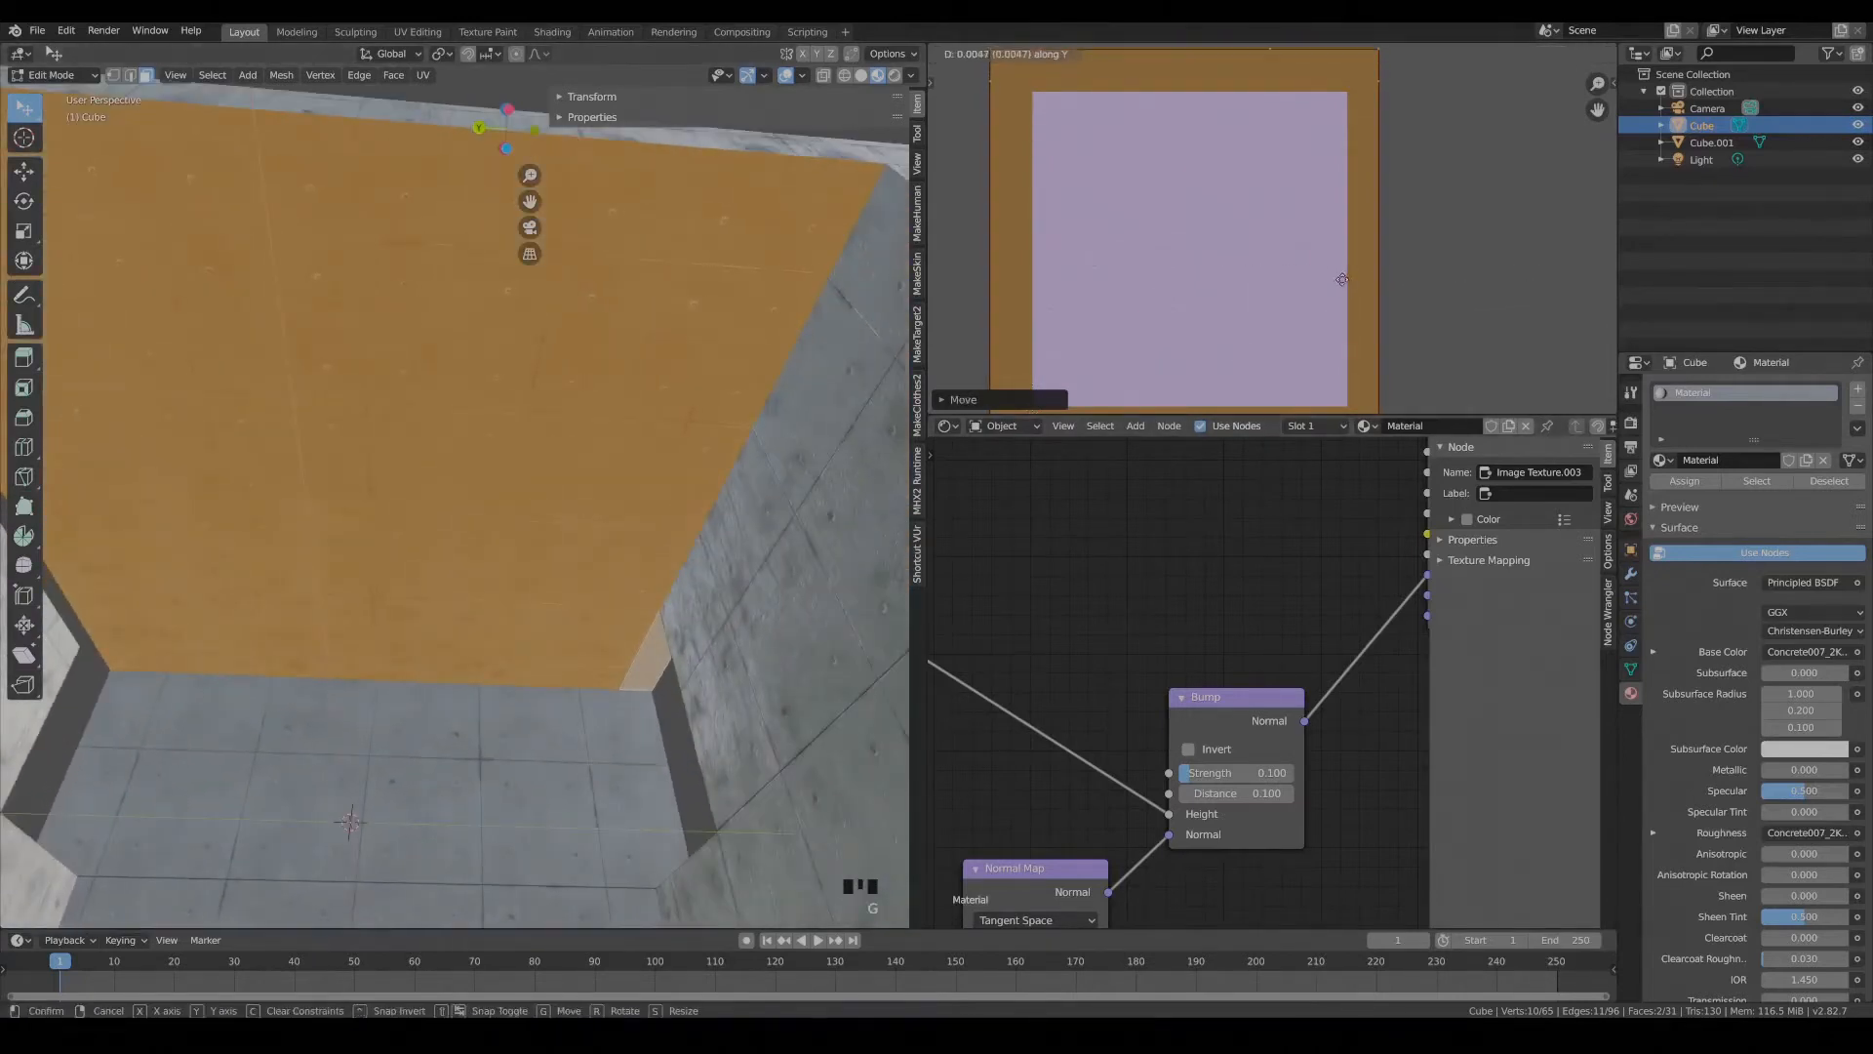
pyautogui.click(1342, 280)
# Select the three upward-facing wall top and window sill faces and unwrap them with Project From View in top view.
pyautogui.scroll(-4, 468, 468)
pyautogui.hotkey('alt', 'a')
pyautogui.moveTo(449, 449); pyautogui.dragTo(441, 673, button='middle')
pyautogui.keyDown('shift'); pyautogui.click(442, 811); pyautogui.keyUp('shift')
pyautogui.keyDown('shift'); pyautogui.click(683, 684); pyautogui.keyUp('shift')
pyautogui.moveTo(713, 635); pyautogui.dragTo(682, 573, button='middle')
pyautogui.press('KP_7')
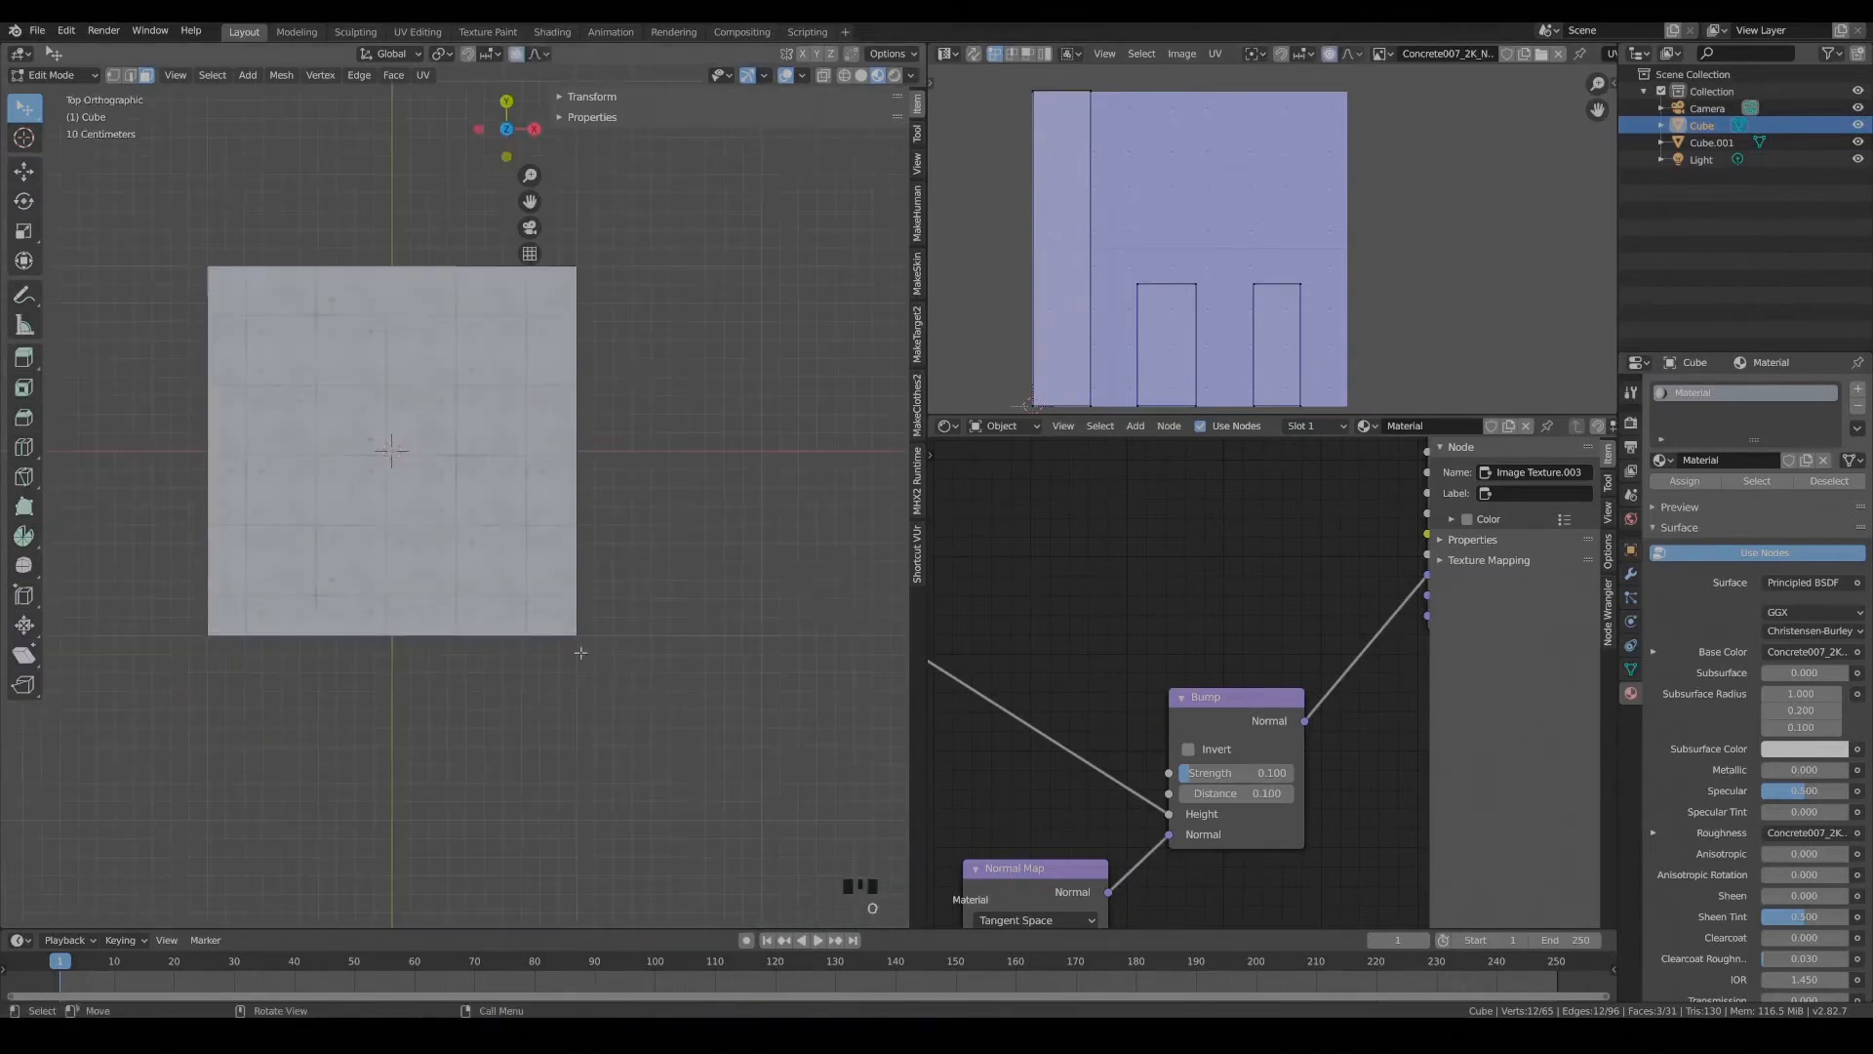
pyautogui.moveTo(482, 547); pyautogui.dragTo(605, 293, button='middle')
pyautogui.press('KP_7')
pyautogui.press('u')
pyautogui.click(434, 510)
# Scale up the wall top and window sill UVs and shift them towards the concrete panel joints.
pyautogui.scroll(2, 605, 293)
pyautogui.press('s')
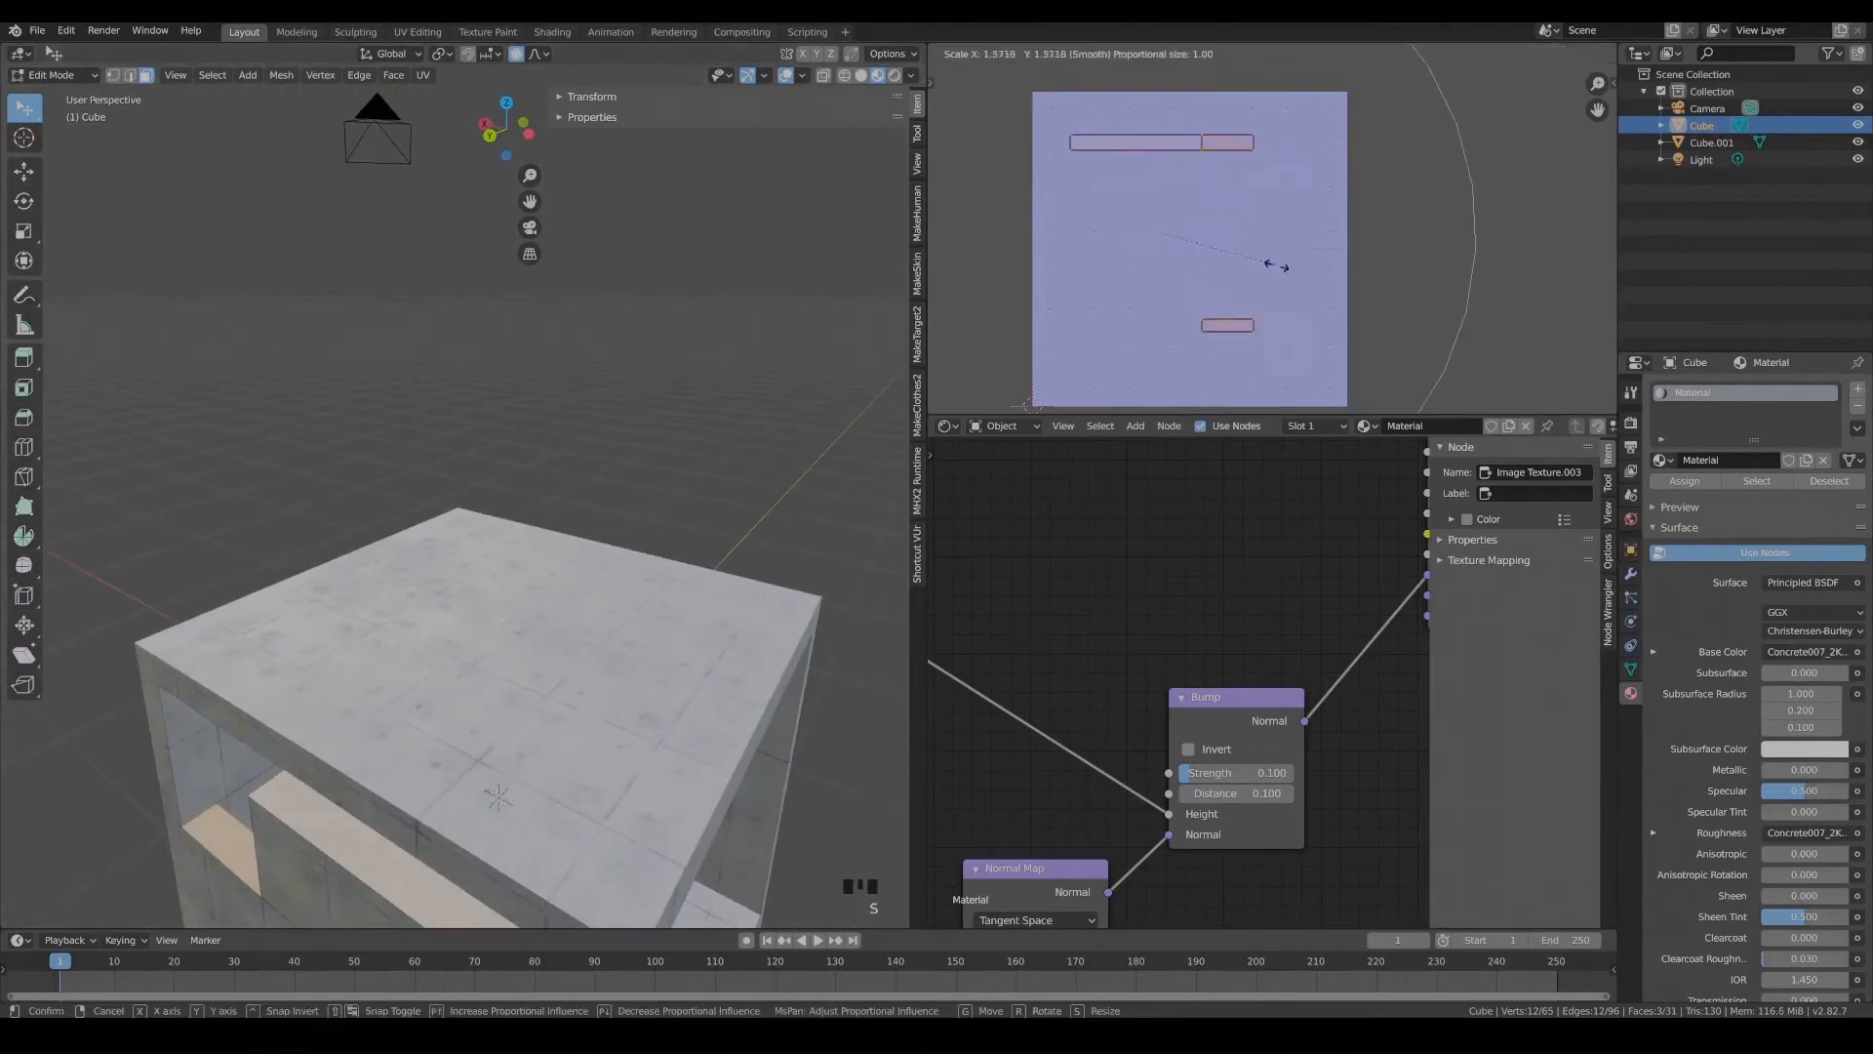
pyautogui.click(1363, 322)
pyautogui.keyDown('shift'); pyautogui.moveTo(683, 487); pyautogui.dragTo(698, 322, button='middle'); pyautogui.keyUp('shift')
pyautogui.scroll(1, 697, 322)
pyautogui.press('g')
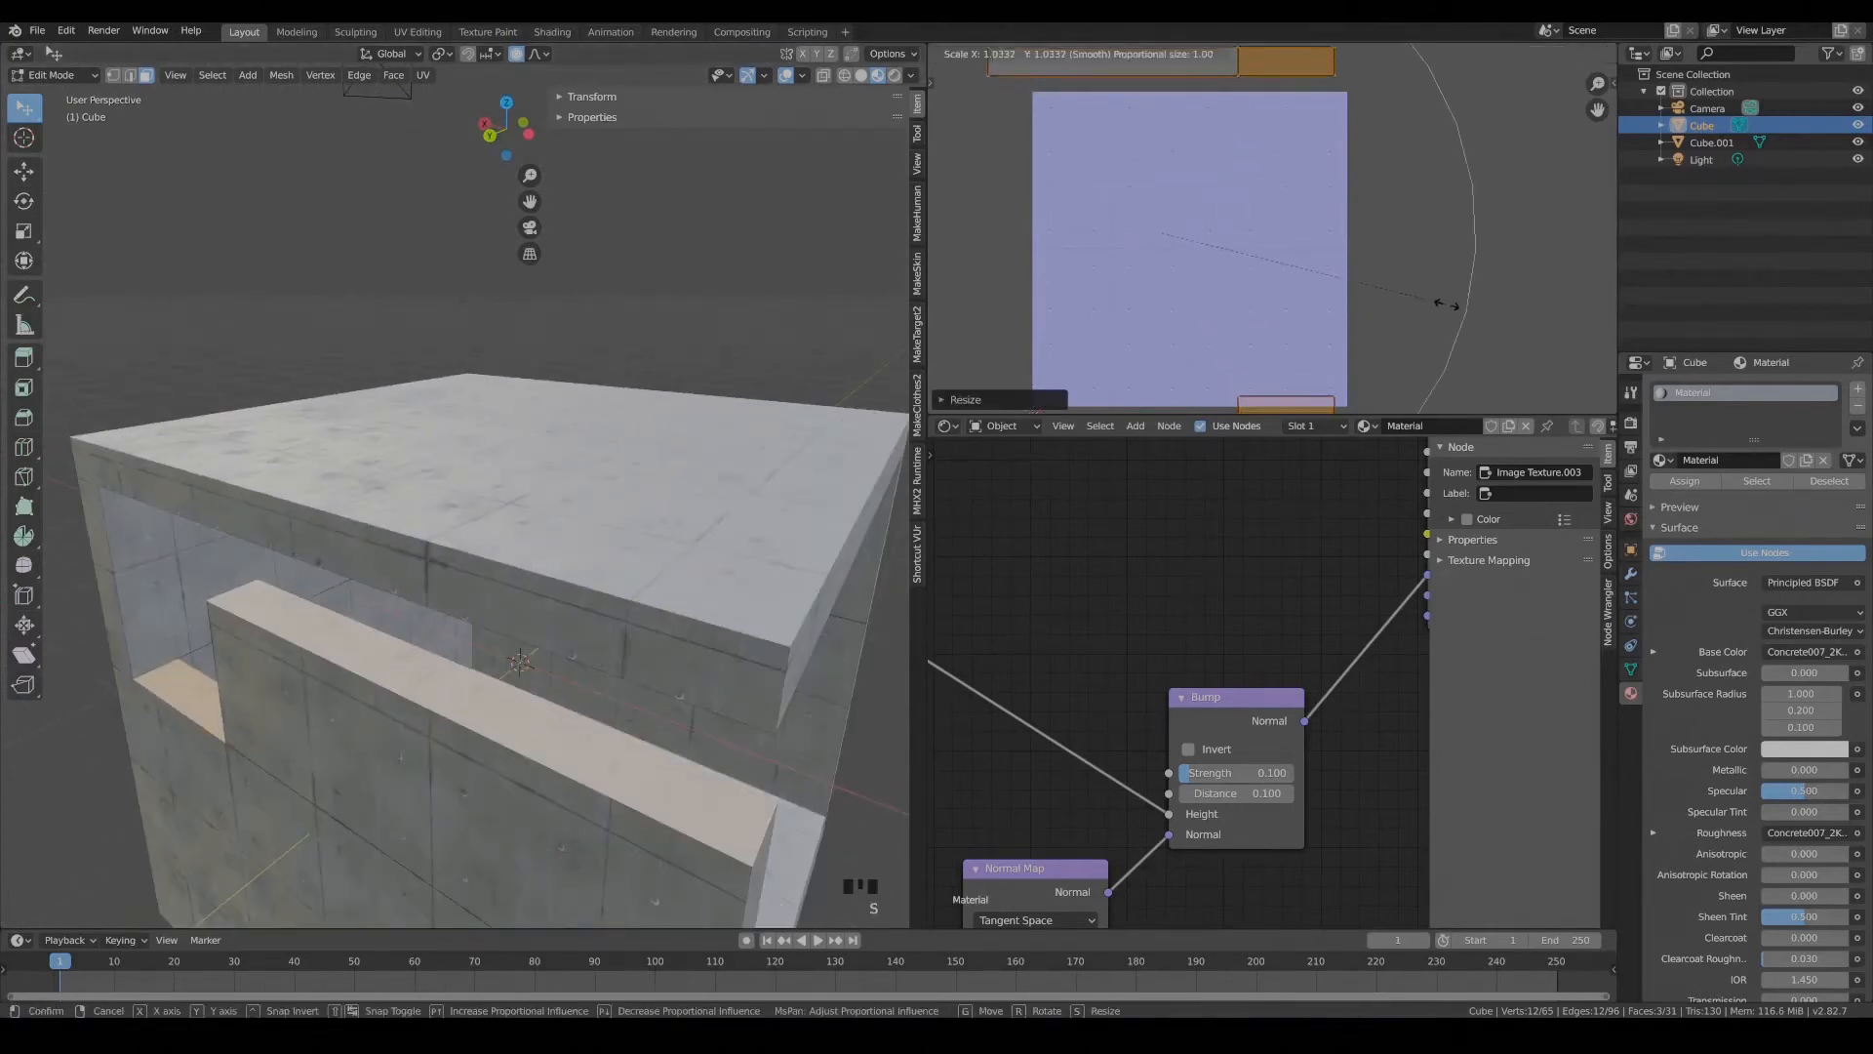
pyautogui.click(1456, 316)
pyautogui.press('g')
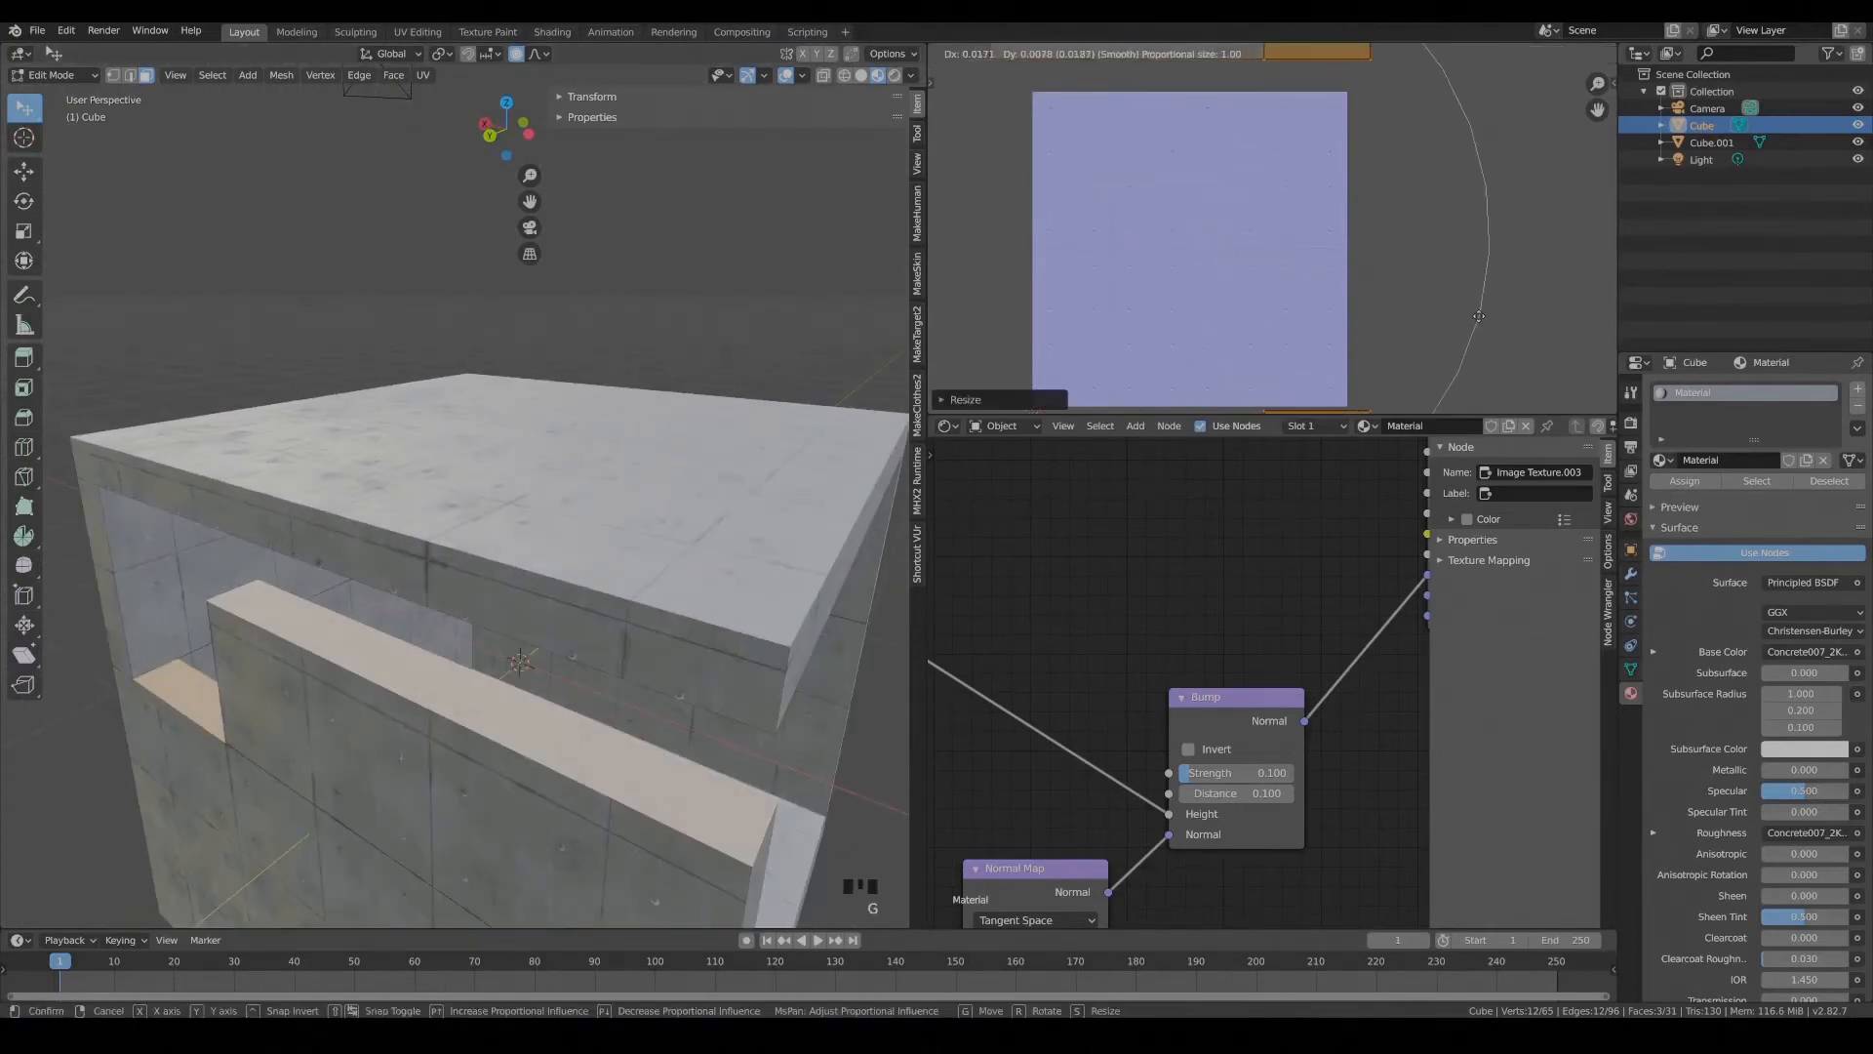
pyautogui.click(1479, 315)
# Move the wall top and window sill UVs slightly up along Y.
pyautogui.moveTo(810, 478); pyautogui.dragTo(747, 463, button='middle')
pyautogui.scroll(-1, 1178, 317)
pyautogui.press('g')
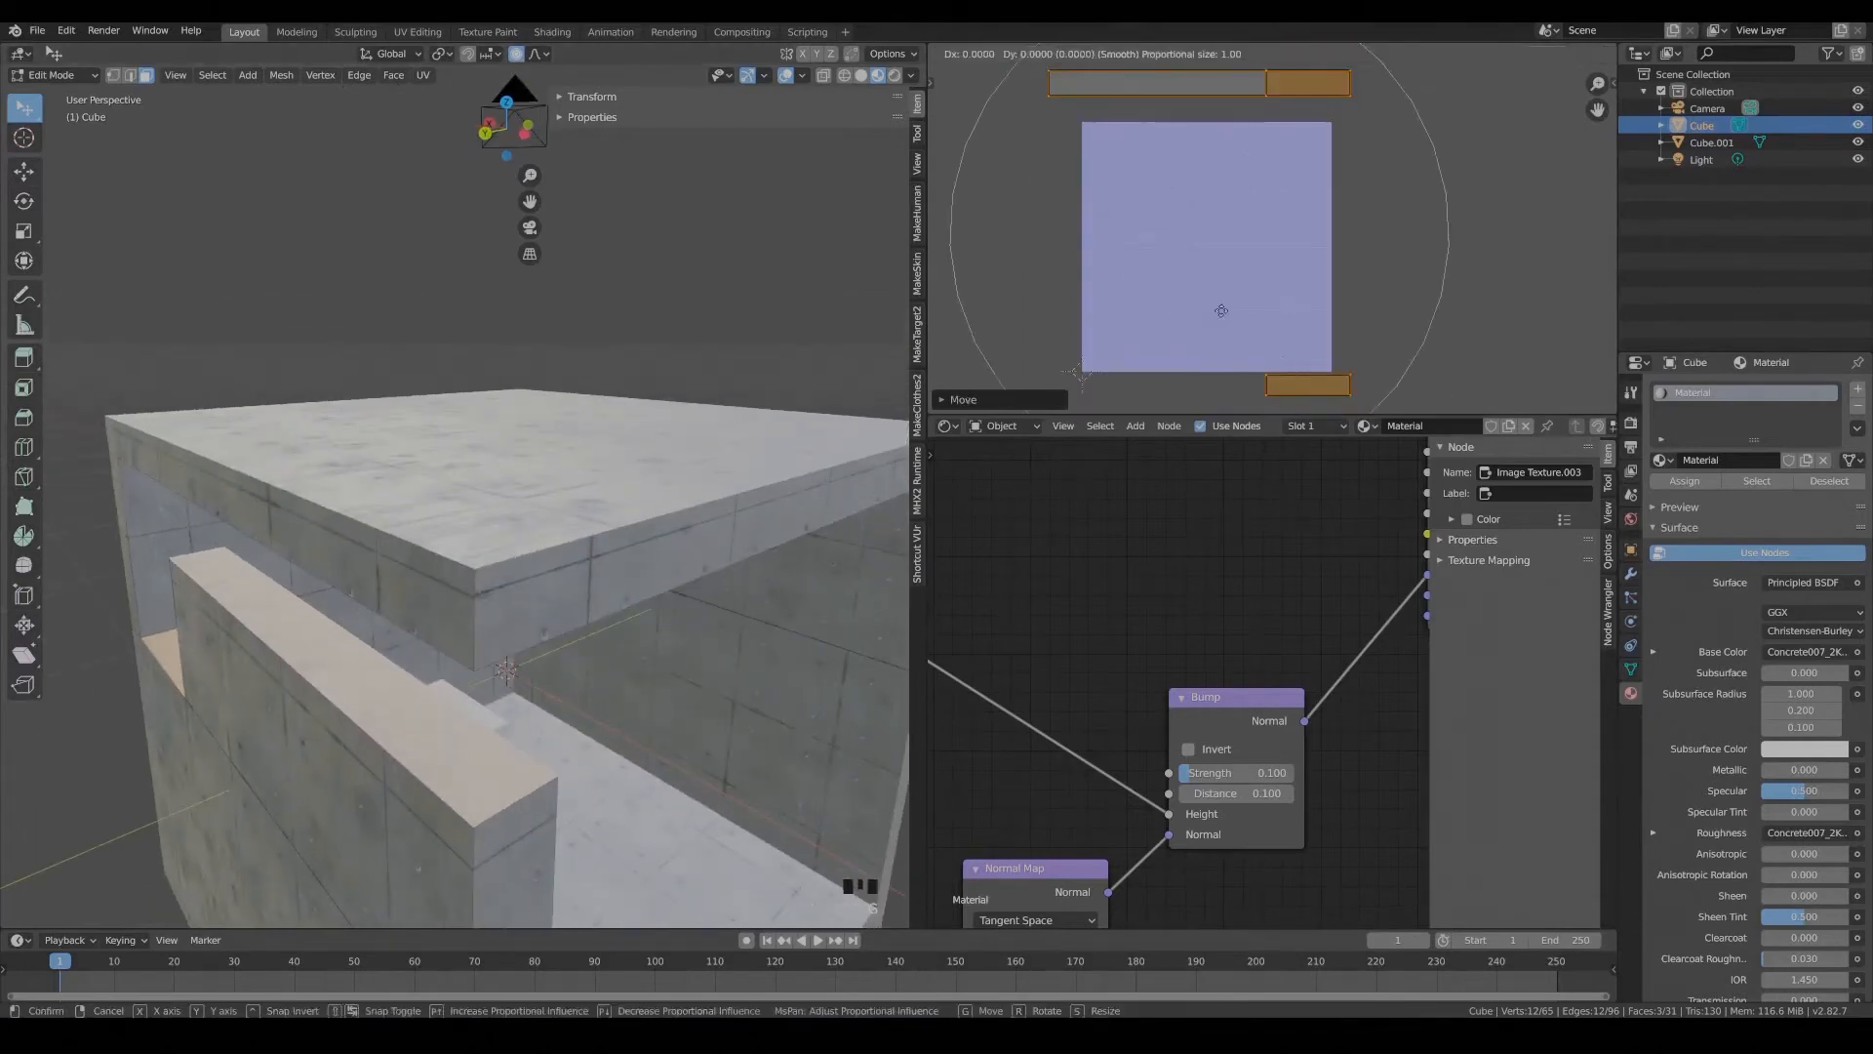
pyautogui.press('y')
pyautogui.click(1228, 302)
# Scale the wall top and window sill UVs by about 1.02 and reposition them to match the adjoining walls.
pyautogui.moveTo(585, 536); pyautogui.dragTo(624, 595, button='middle')
pyautogui.press('s')
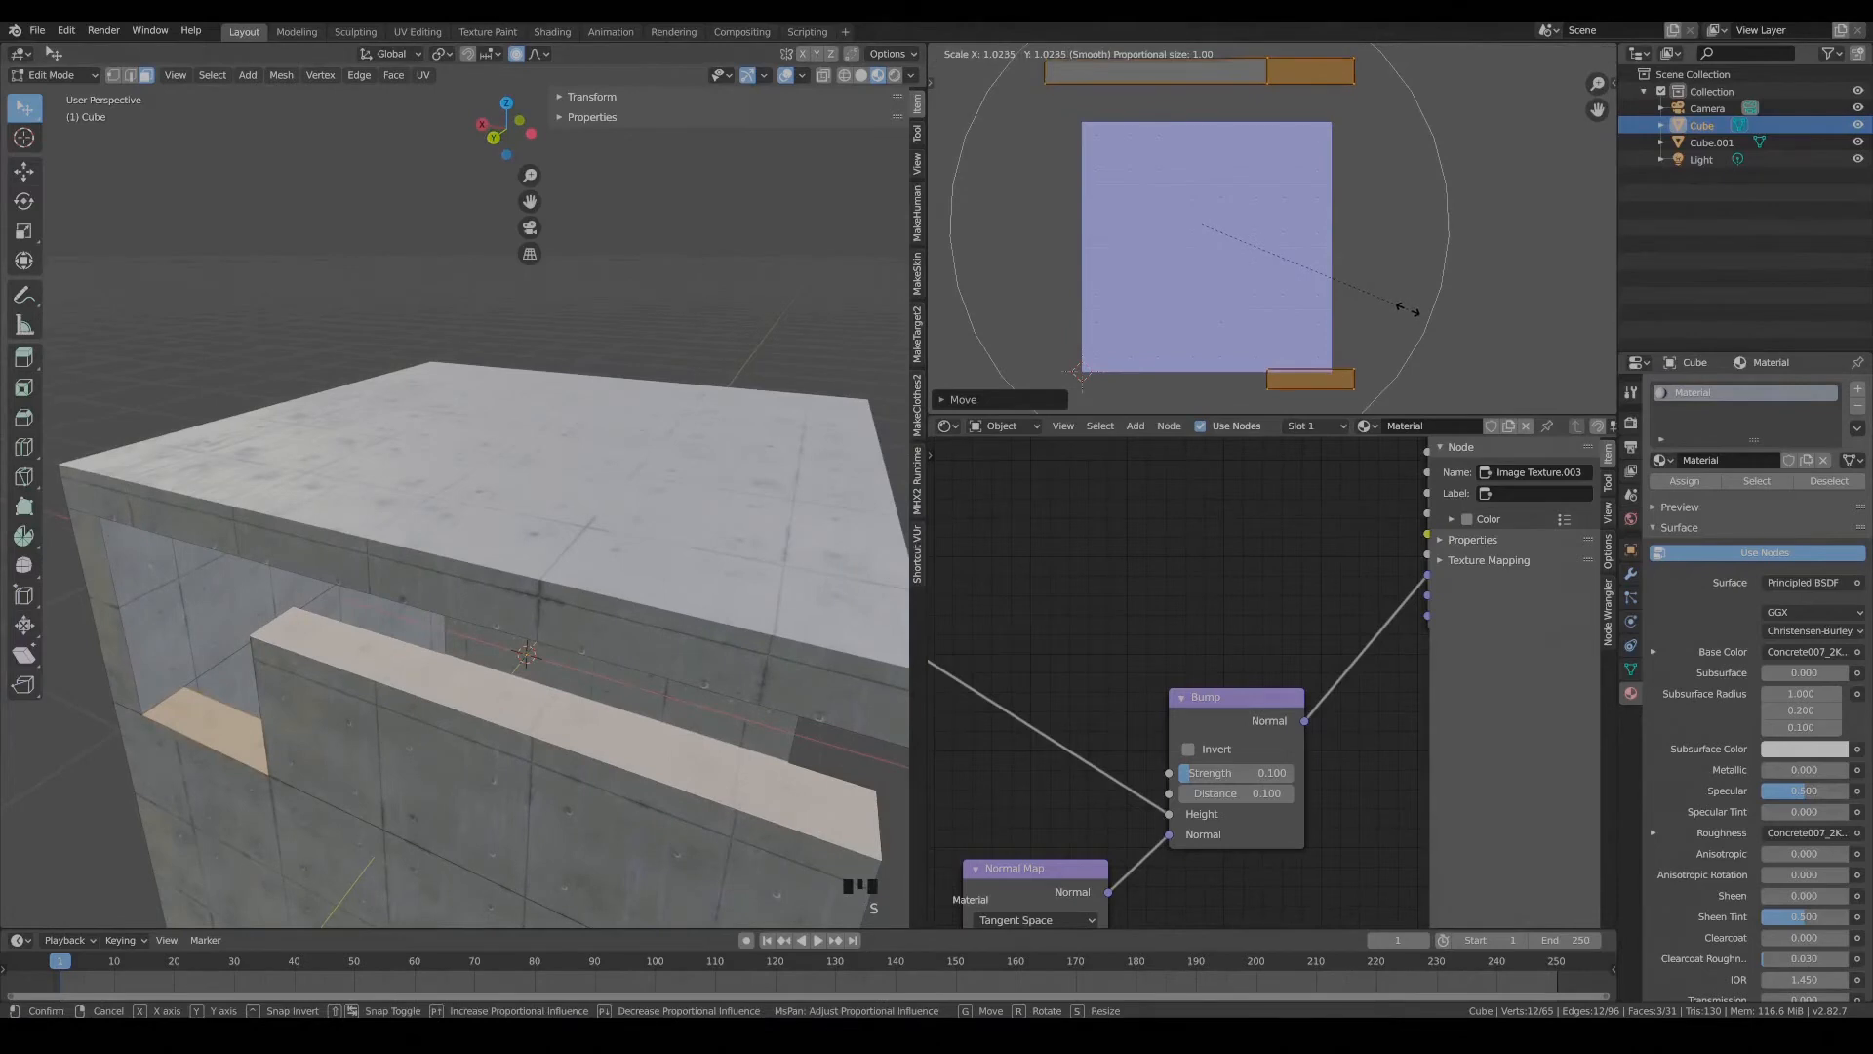
pyautogui.click(1405, 313)
pyautogui.press('g')
pyautogui.click(1367, 293)
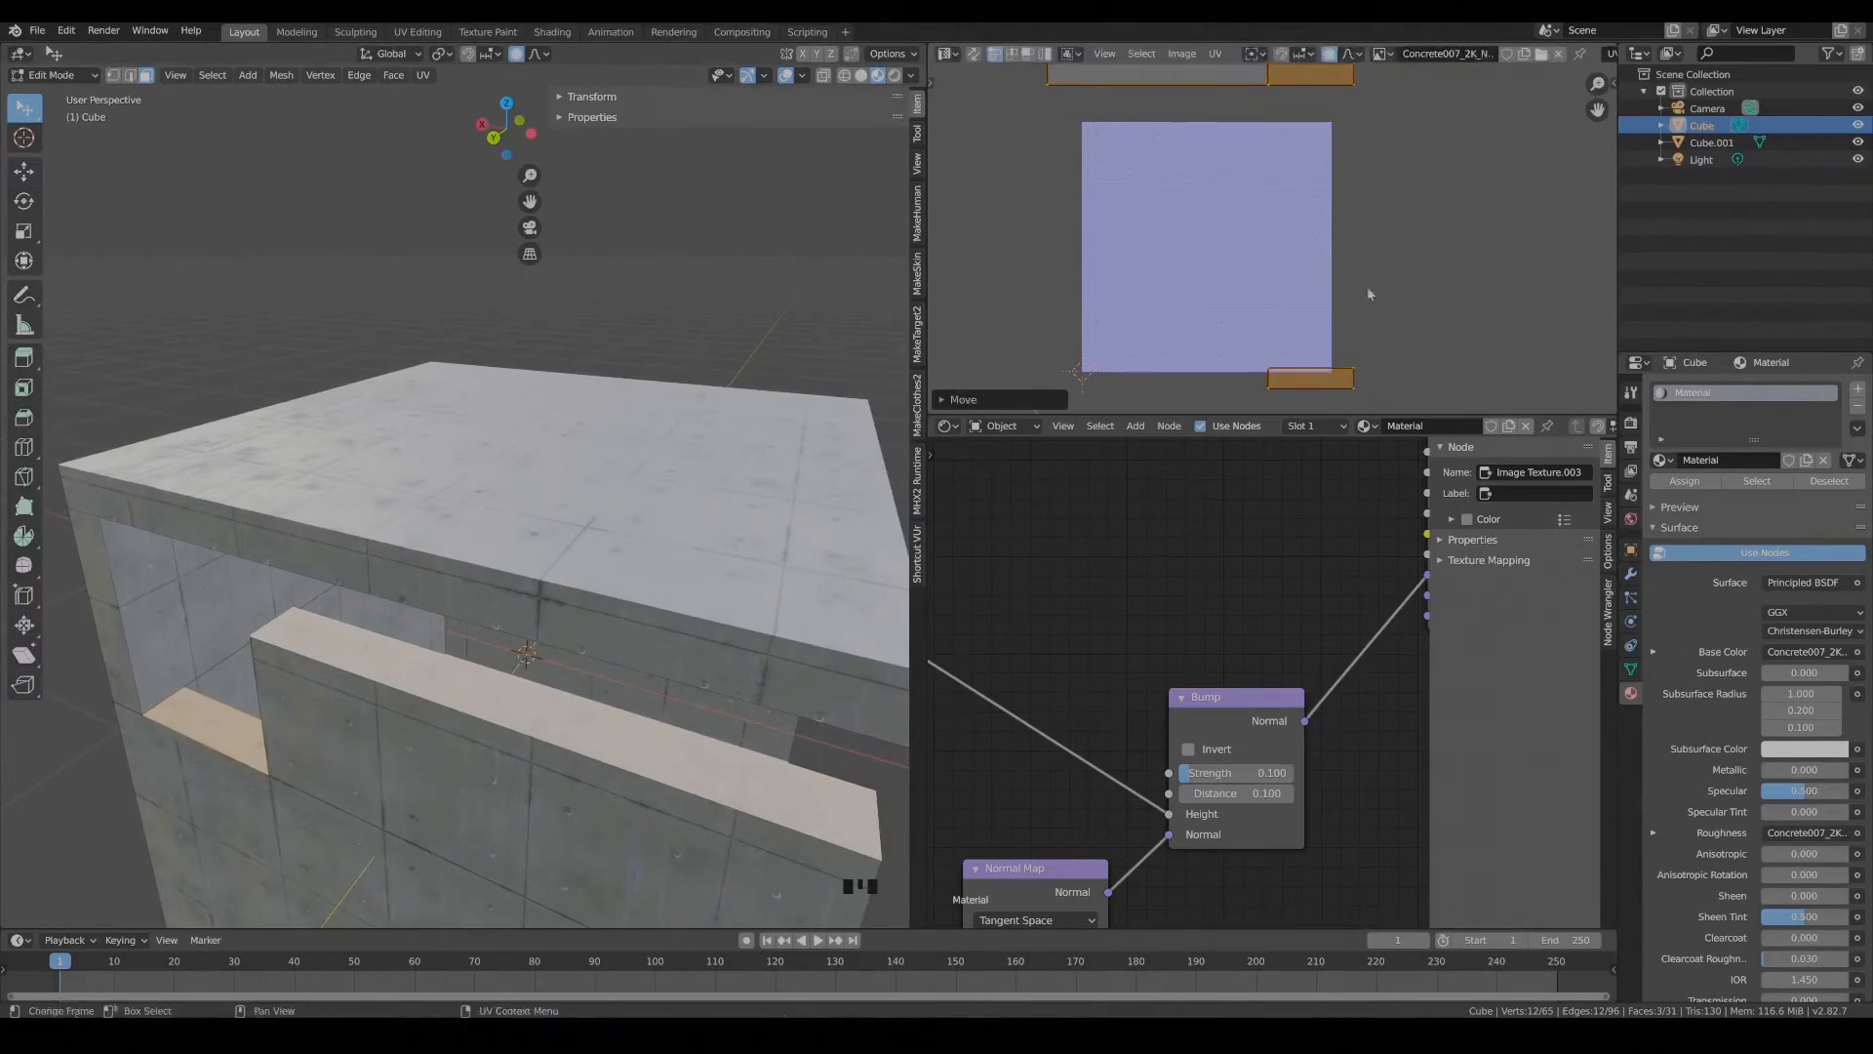
pyautogui.moveTo(820, 546); pyautogui.dragTo(439, 548, button='middle')
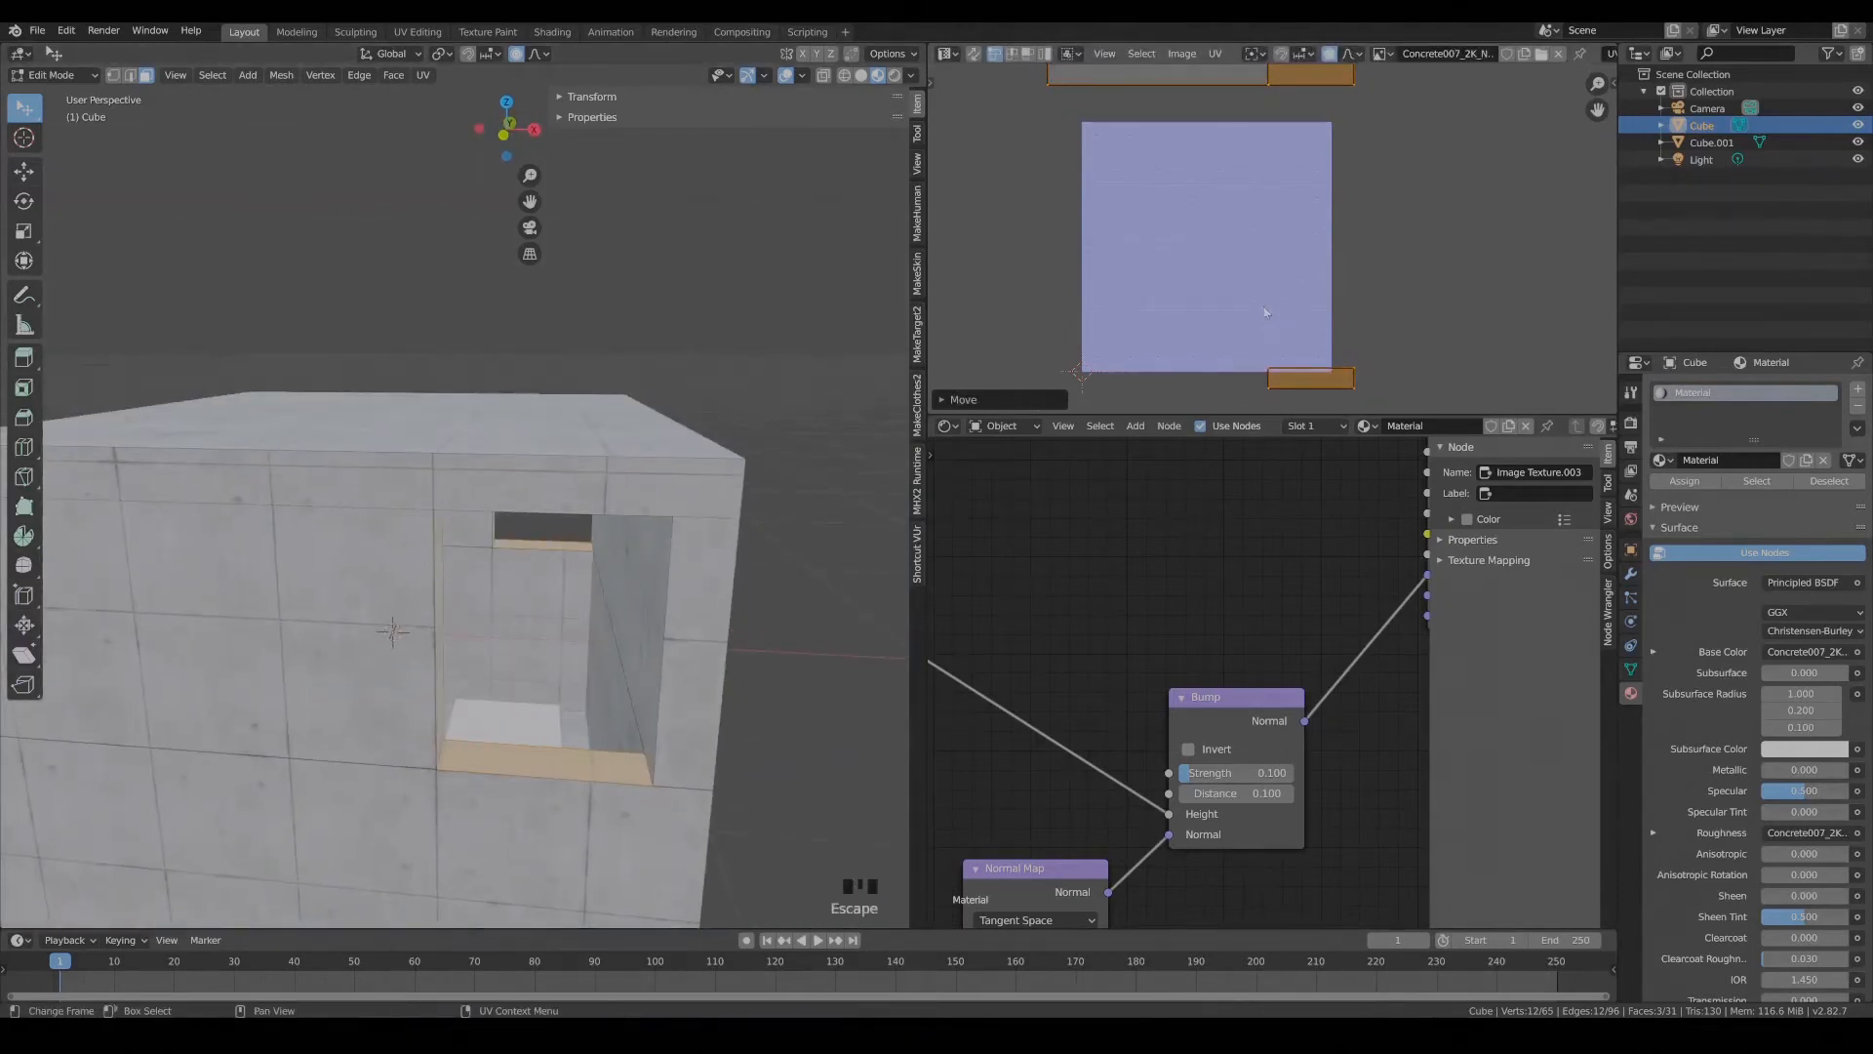
# Fine-tune the scale and position of the wall top and window sill UVs against the concrete panel joints.
pyautogui.press('s')
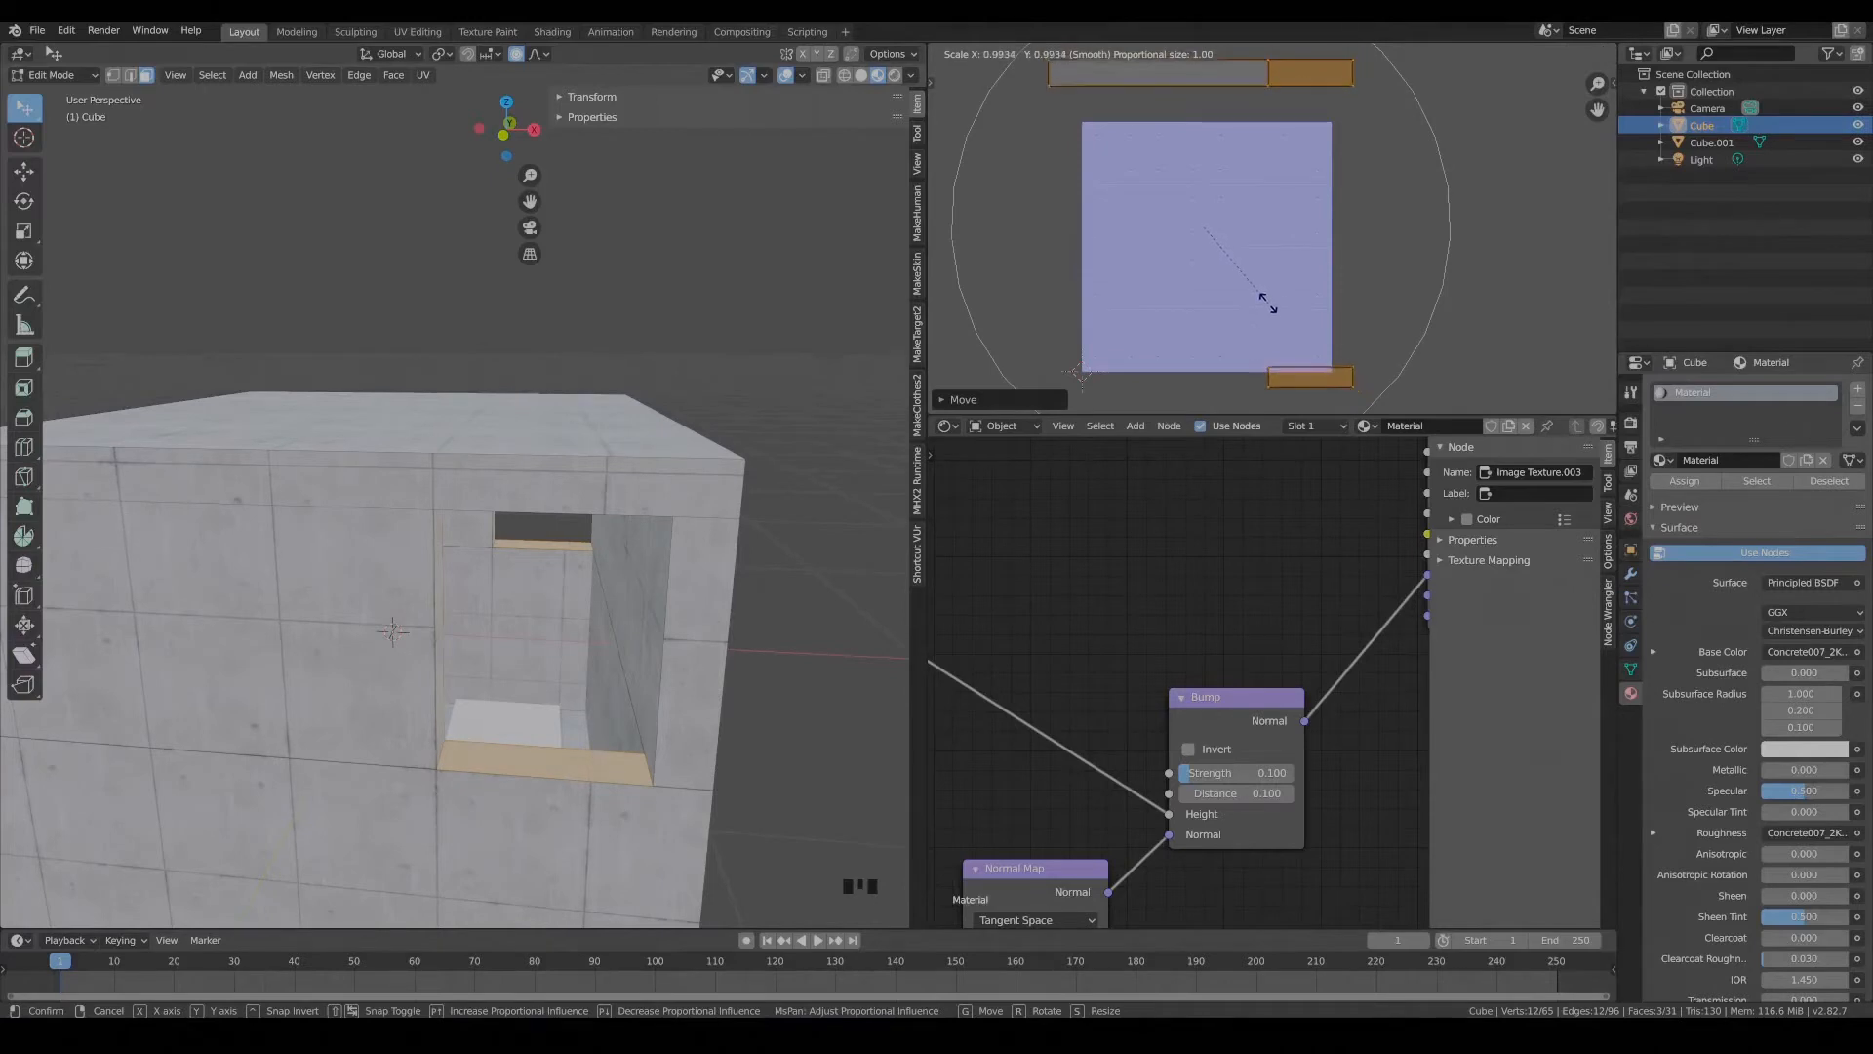
pyautogui.click(1270, 305)
pyautogui.moveTo(585, 546); pyautogui.dragTo(847, 576, button='middle')
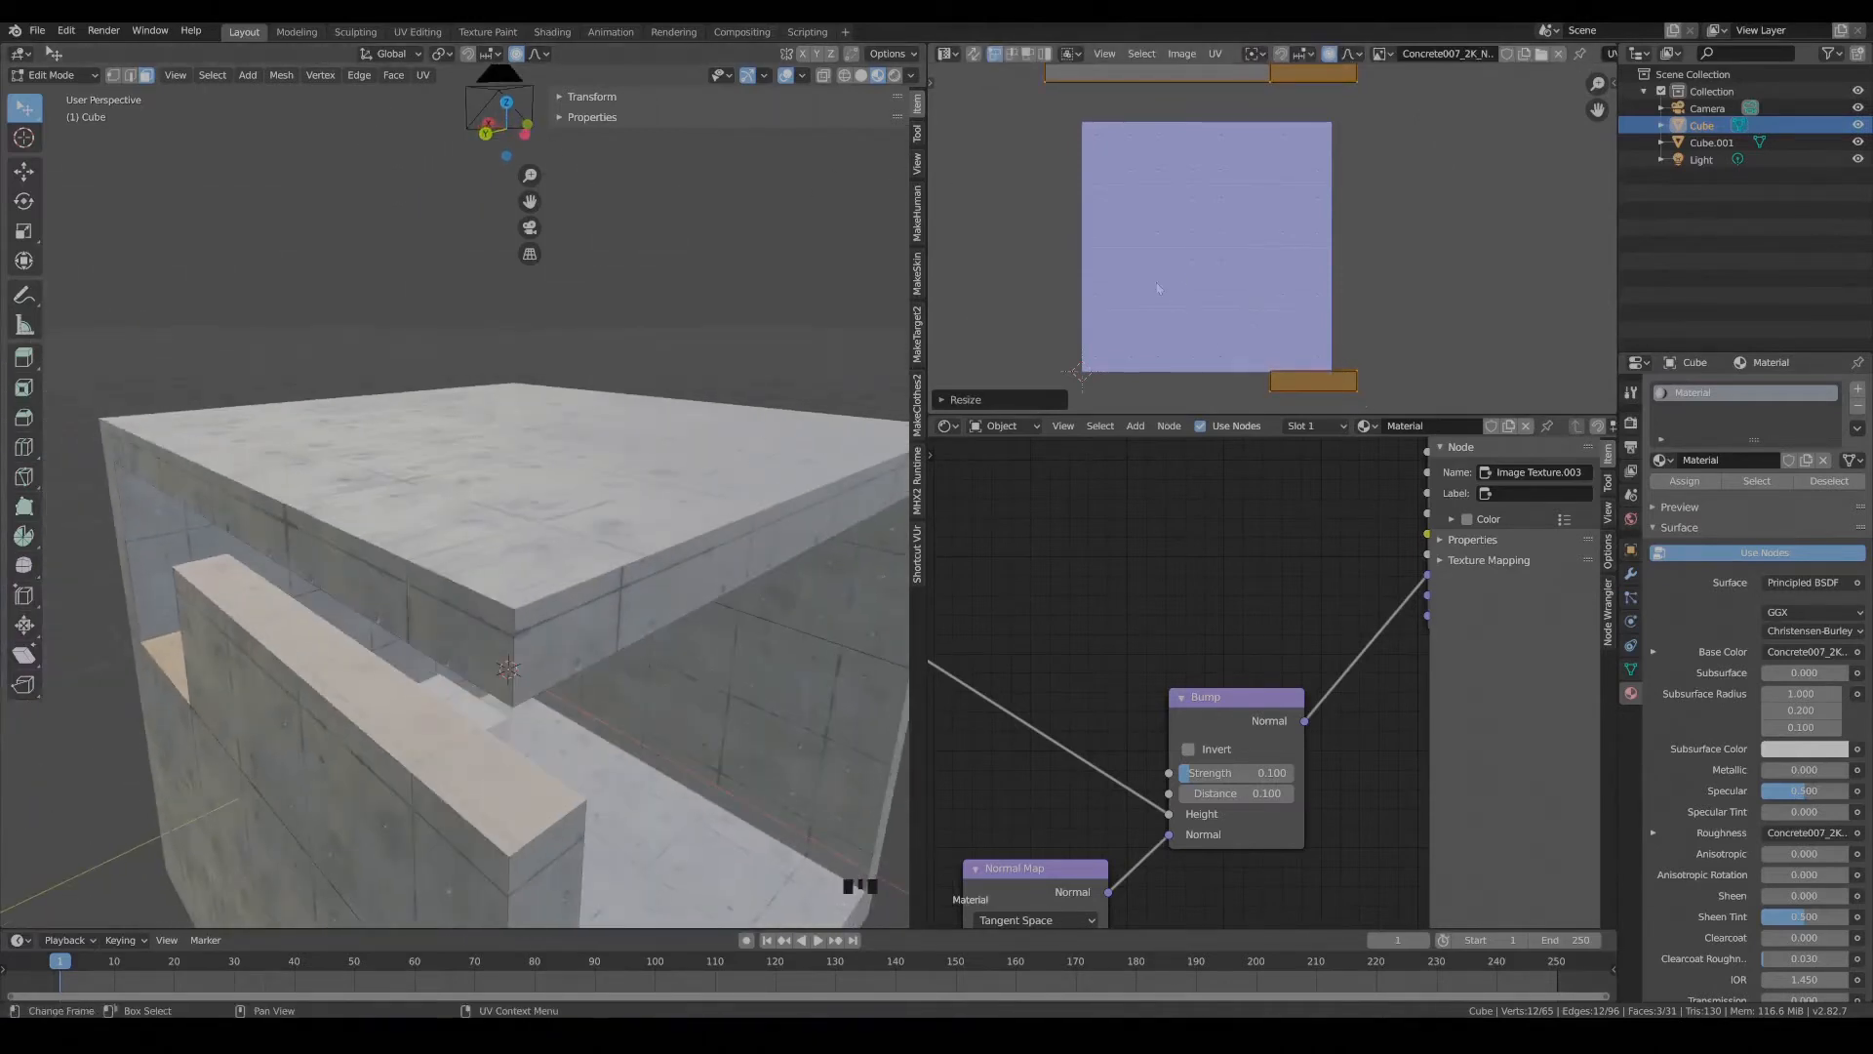
pyautogui.moveTo(1191, 273); pyautogui.dragTo(1185, 268, button='middle')
pyautogui.press('g')
pyautogui.click(1184, 277)
pyautogui.moveTo(576, 507); pyautogui.dragTo(396, 575, button='middle')
# Clear the selection and select the five outer vertical faces on the two sides around the corner window.
pyautogui.hotkey('alt', 'a')
pyautogui.scroll(-4, 389, 453)
pyautogui.scroll(-3, 389, 452)
pyautogui.keyDown('shift'); pyautogui.click(396, 576); pyautogui.keyUp('shift')
pyautogui.keyDown('shift'); pyautogui.click(527, 521); pyautogui.keyUp('shift')
pyautogui.keyDown('shift'); pyautogui.click(687, 615); pyautogui.keyUp('shift')
pyautogui.keyDown('shift'); pyautogui.click(615, 761); pyautogui.keyUp('shift')
pyautogui.keyDown('shift'); pyautogui.click(483, 673); pyautogui.keyUp('shift')
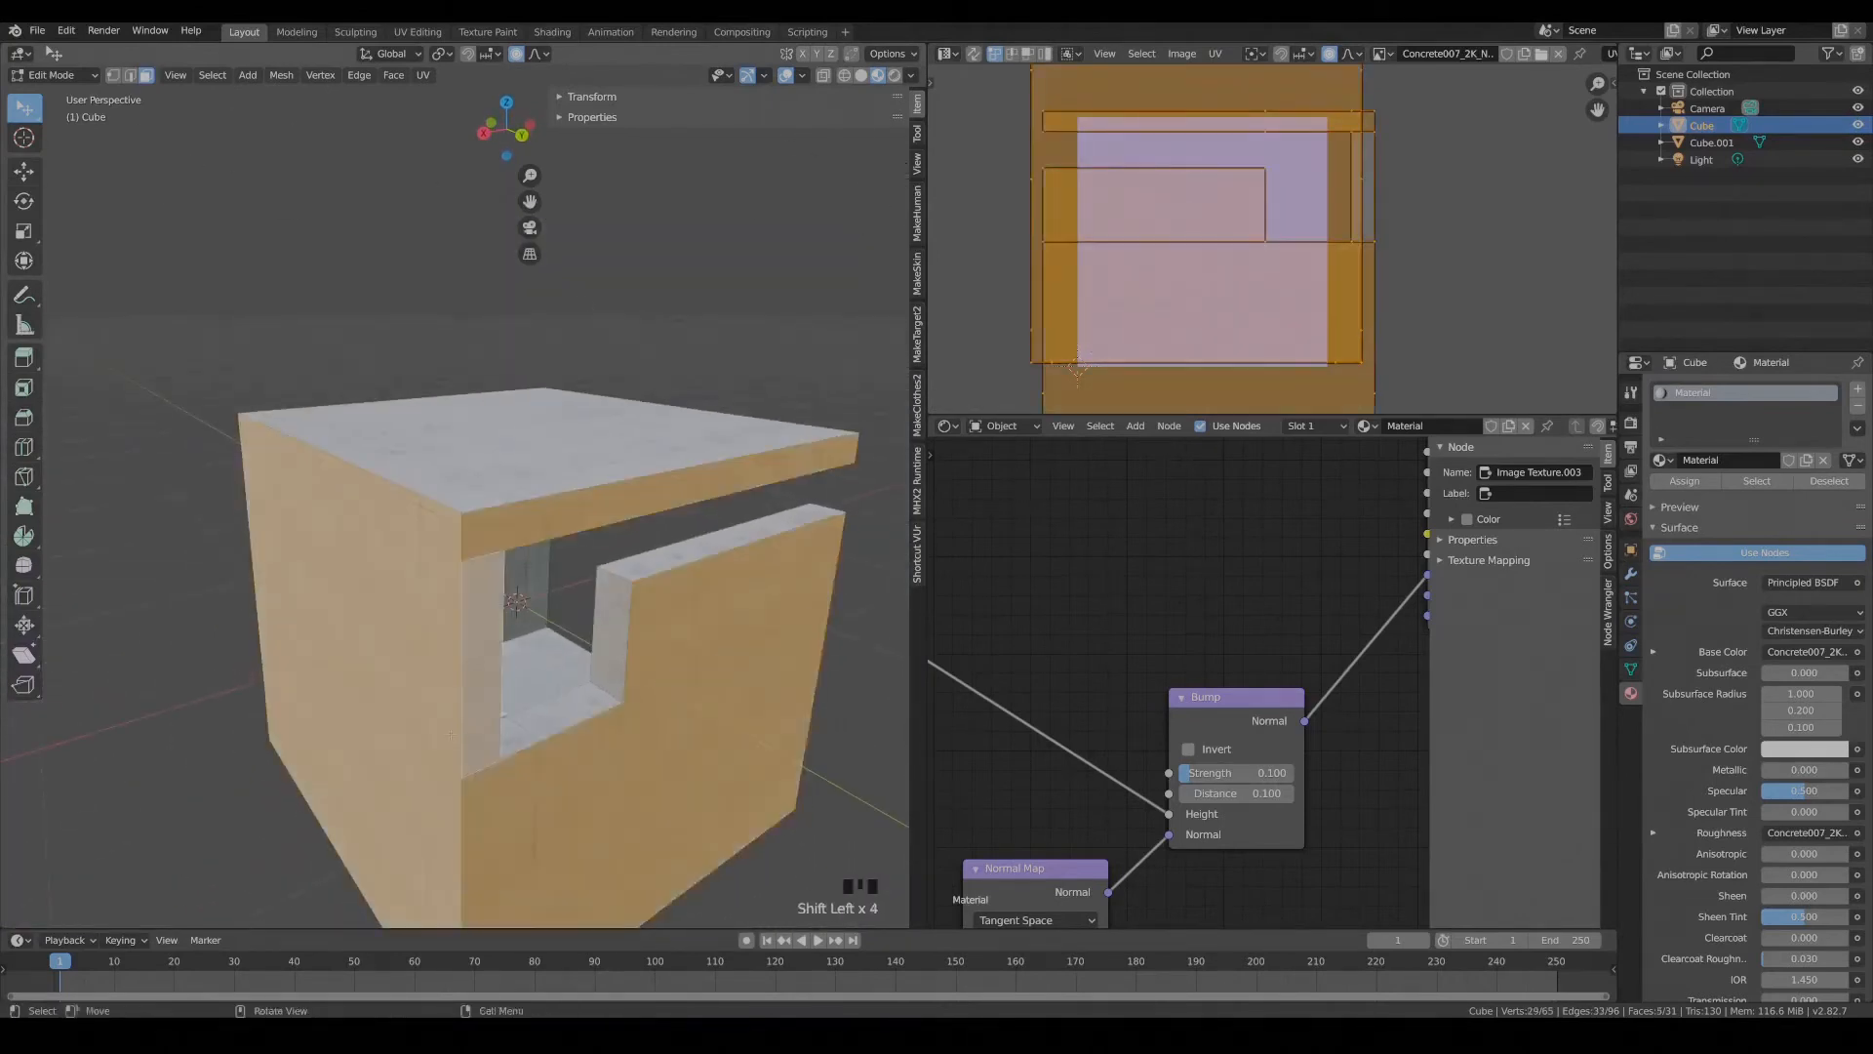
# Add the next group of vertical wall and window opening faces to the selection.
pyautogui.moveTo(483, 664); pyautogui.dragTo(839, 605, button='middle')
pyautogui.keyDown('shift'); pyautogui.click(576, 585); pyautogui.keyUp('shift')
pyautogui.keyDown('shift'); pyautogui.click(664, 698); pyautogui.keyUp('shift')
pyautogui.keyDown('shift'); pyautogui.click(685, 453); pyautogui.keyUp('shift')
pyautogui.moveTo(497, 585); pyautogui.dragTo(566, 675, button='middle')
pyautogui.keyDown('shift'); pyautogui.click(634, 386); pyautogui.keyUp('shift')
pyautogui.keyDown('shift'); pyautogui.click(549, 639); pyautogui.keyUp('shift')
pyautogui.keyDown('shift'); pyautogui.click(545, 766); pyautogui.keyUp('shift')
pyautogui.keyDown('shift'); pyautogui.click(134, 580); pyautogui.keyUp('shift')
pyautogui.keyDown('shift'); pyautogui.click(144, 698); pyautogui.keyUp('shift')
# Add the remaining vertical wall faces to the selection and try to shift all their UVs down along Y.
pyautogui.moveTo(175, 712); pyautogui.dragTo(313, 619, button='middle')
pyautogui.keyDown('shift'); pyautogui.click(488, 847); pyautogui.keyUp('shift')
pyautogui.keyDown('shift'); pyautogui.click(529, 663); pyautogui.keyUp('shift')
pyautogui.keyDown('shift'); pyautogui.click(529, 583); pyautogui.keyUp('shift')
pyautogui.keyDown('shift'); pyautogui.click(651, 624); pyautogui.keyUp('shift')
pyautogui.keyDown('shift'); pyautogui.click(664, 517); pyautogui.keyUp('shift')
pyautogui.moveTo(653, 537); pyautogui.dragTo(536, 649, button='middle')
pyautogui.scroll(-2, 547, 625)
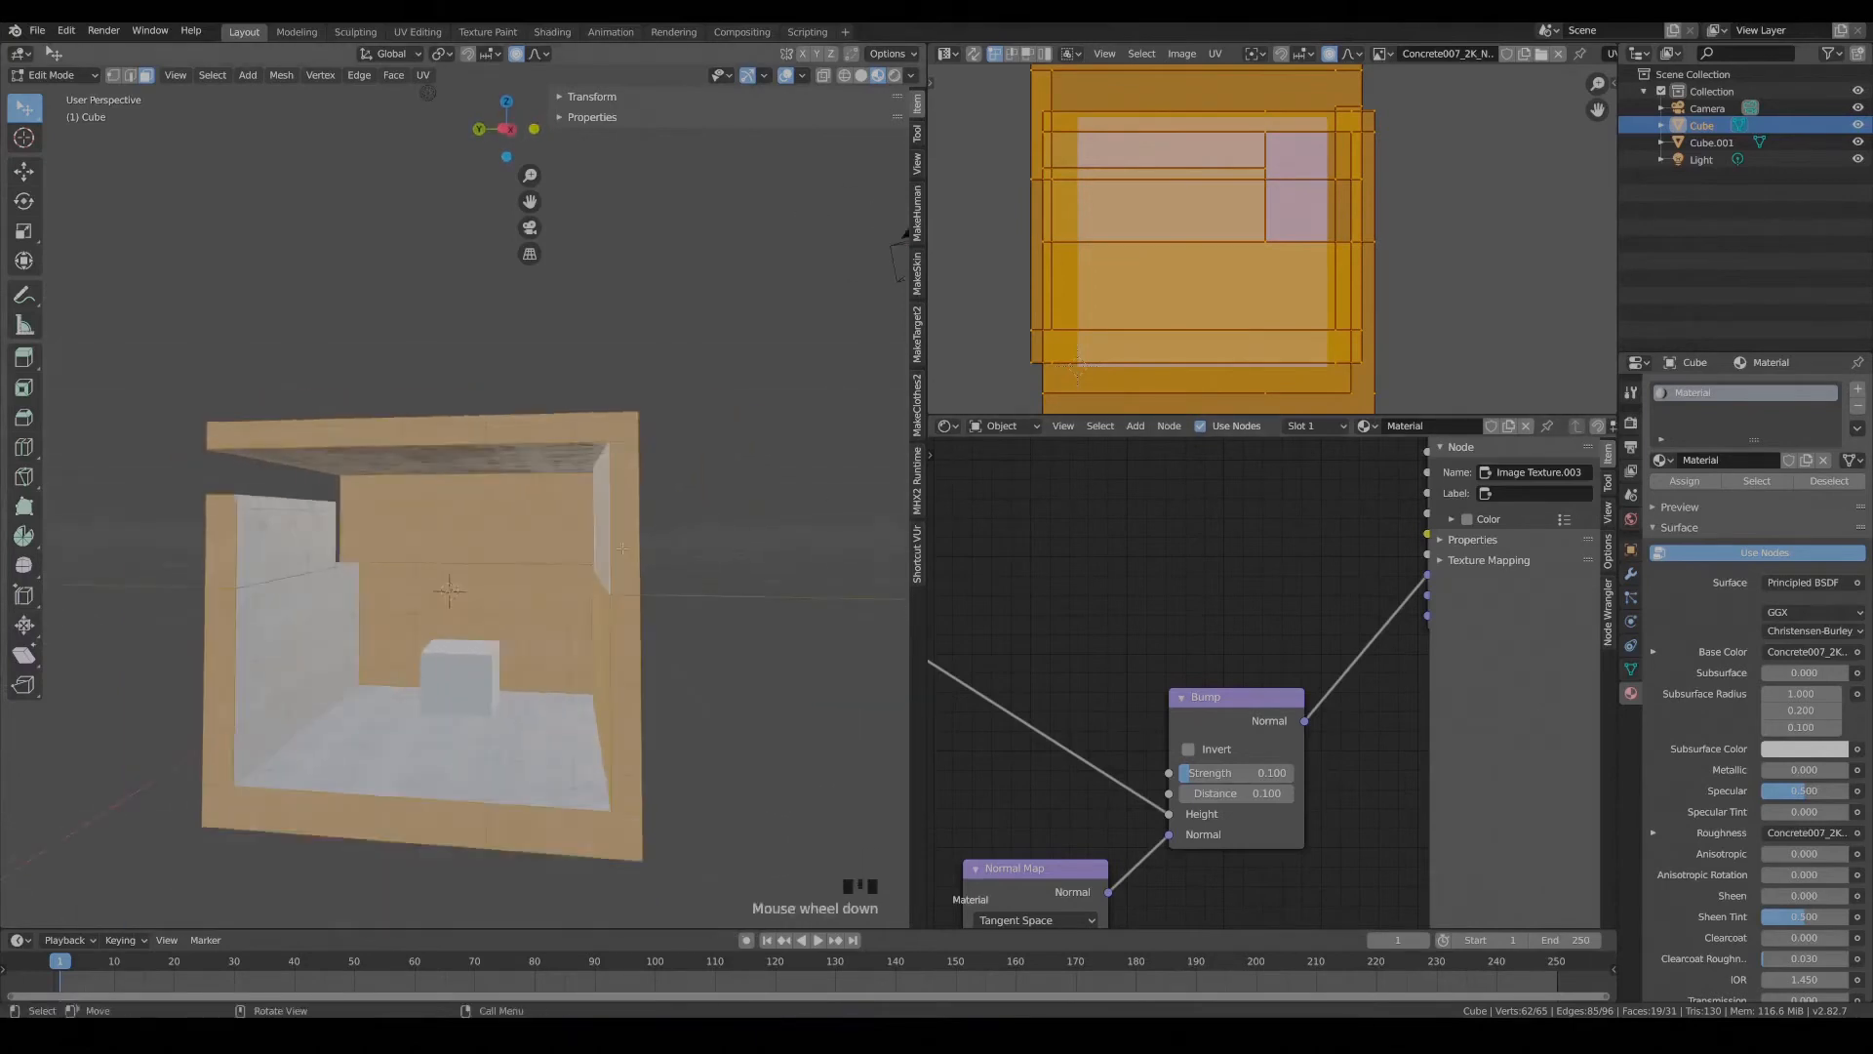
pyautogui.moveTo(615, 566)
pyautogui.mouseDown(button='middle')
pyautogui.moveTo(748, 552)
pyautogui.moveTo(644, 576)
pyautogui.mouseUp(button='middle')
pyautogui.press('g')
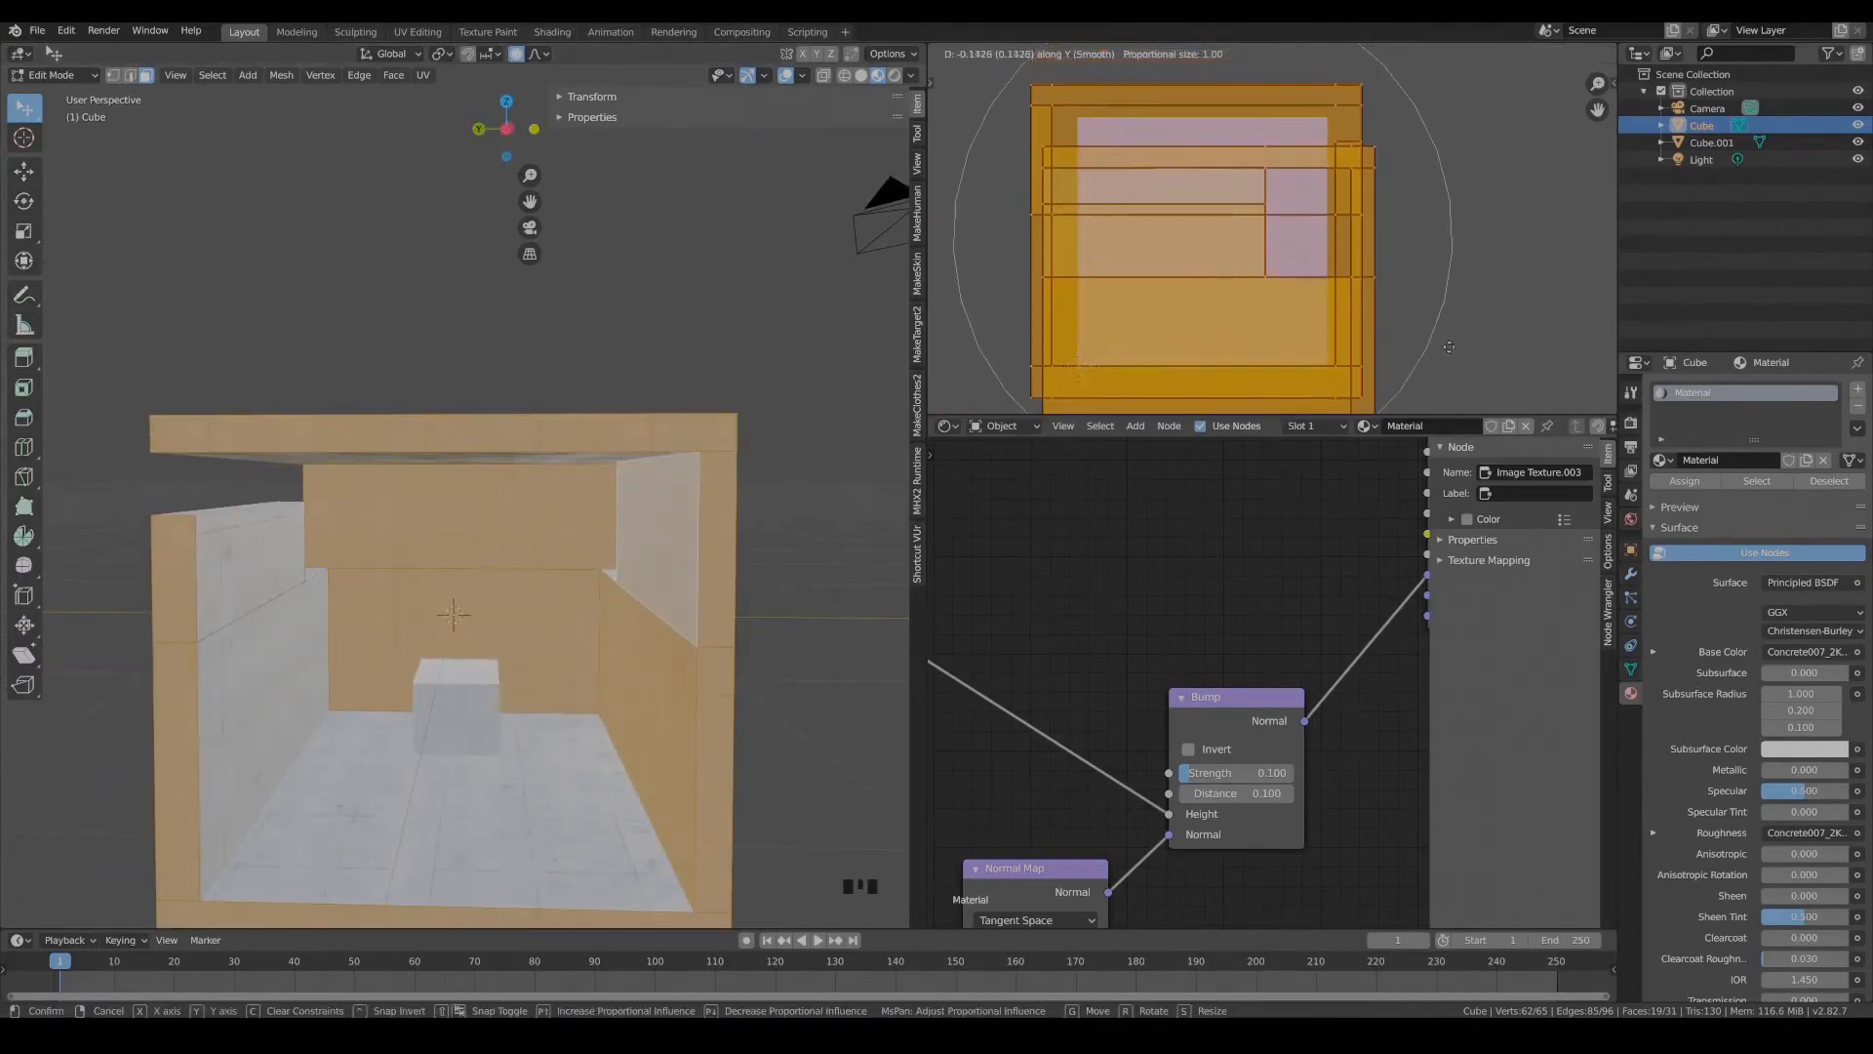
pyautogui.press('Escape')
pyautogui.moveTo(459, 585); pyautogui.dragTo(633, 577, button='middle')
# Select the small cube inside the room and assign it the existing concrete material named Material.
pyautogui.press('Tab')
pyautogui.click(483, 710)
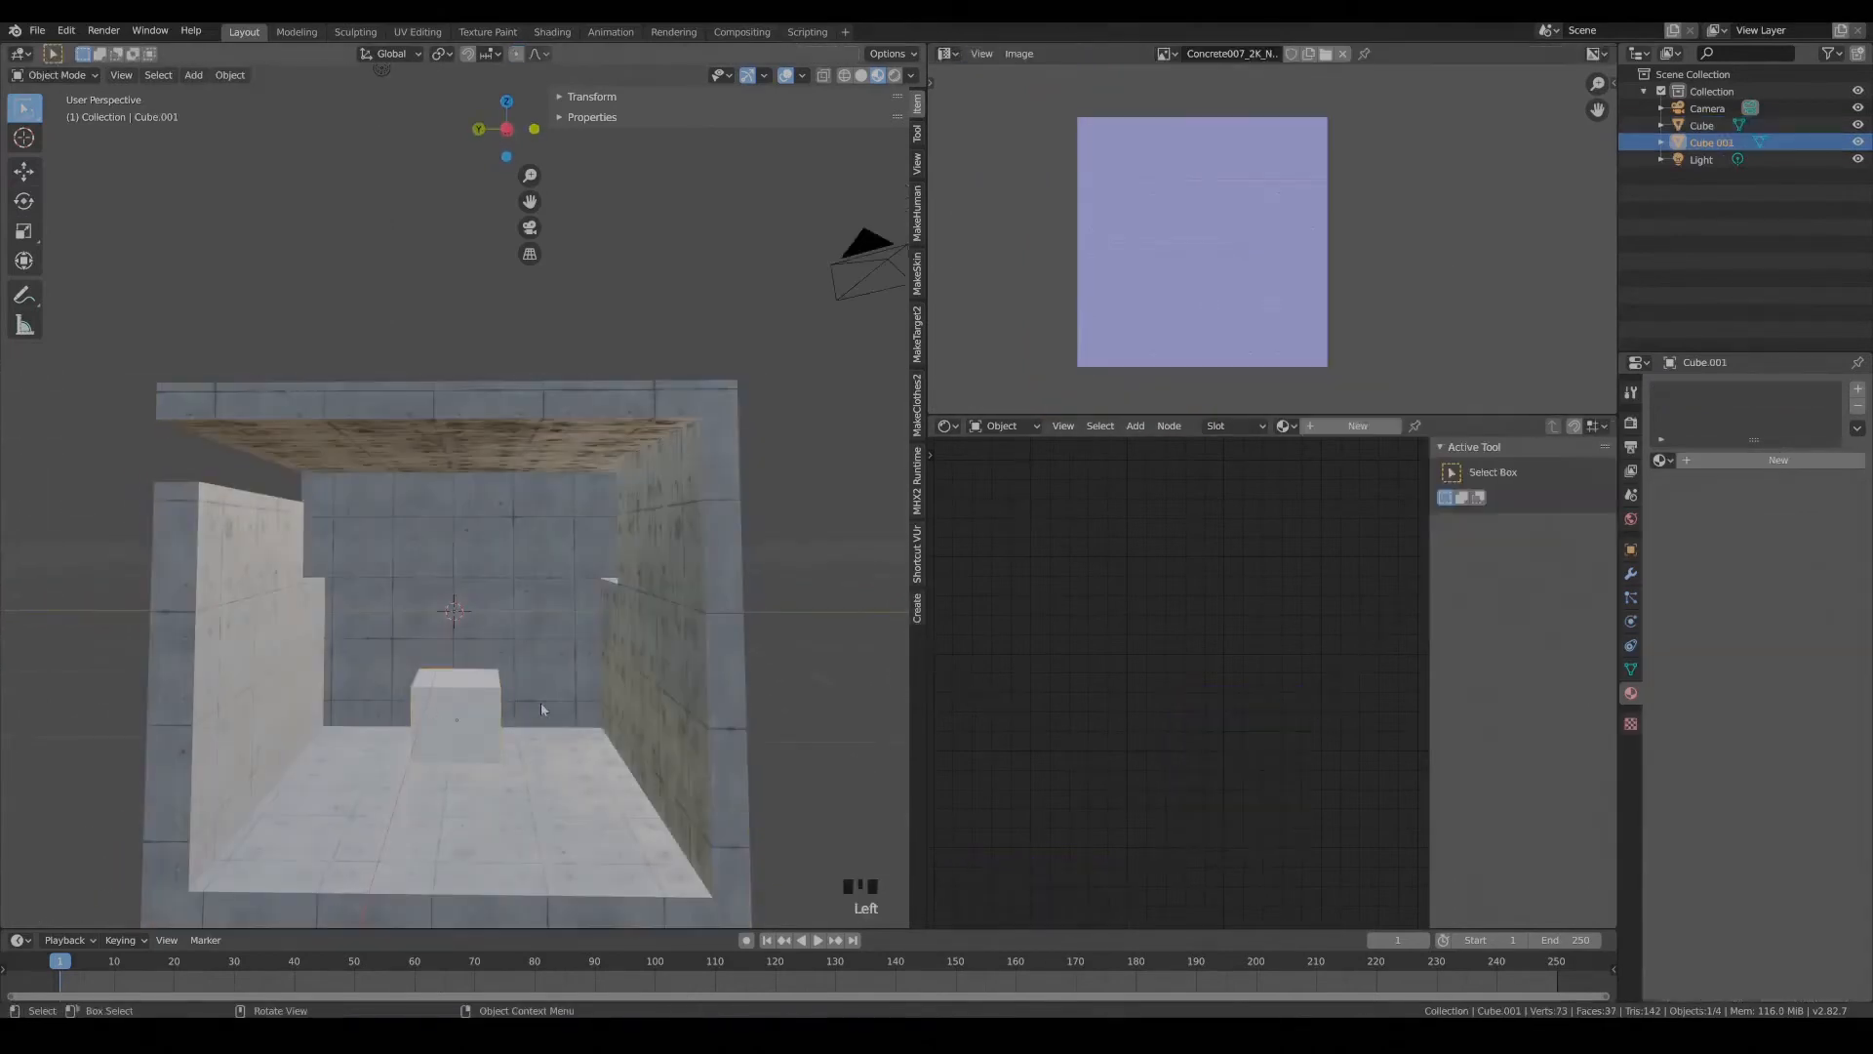
pyautogui.moveTo(513, 748); pyautogui.dragTo(333, 769, button='middle')
pyautogui.moveTo(450, 744); pyautogui.dragTo(433, 815, button='middle')
pyautogui.click(1665, 460)
pyautogui.click(1644, 486)
pyautogui.scroll(3, 434, 720)
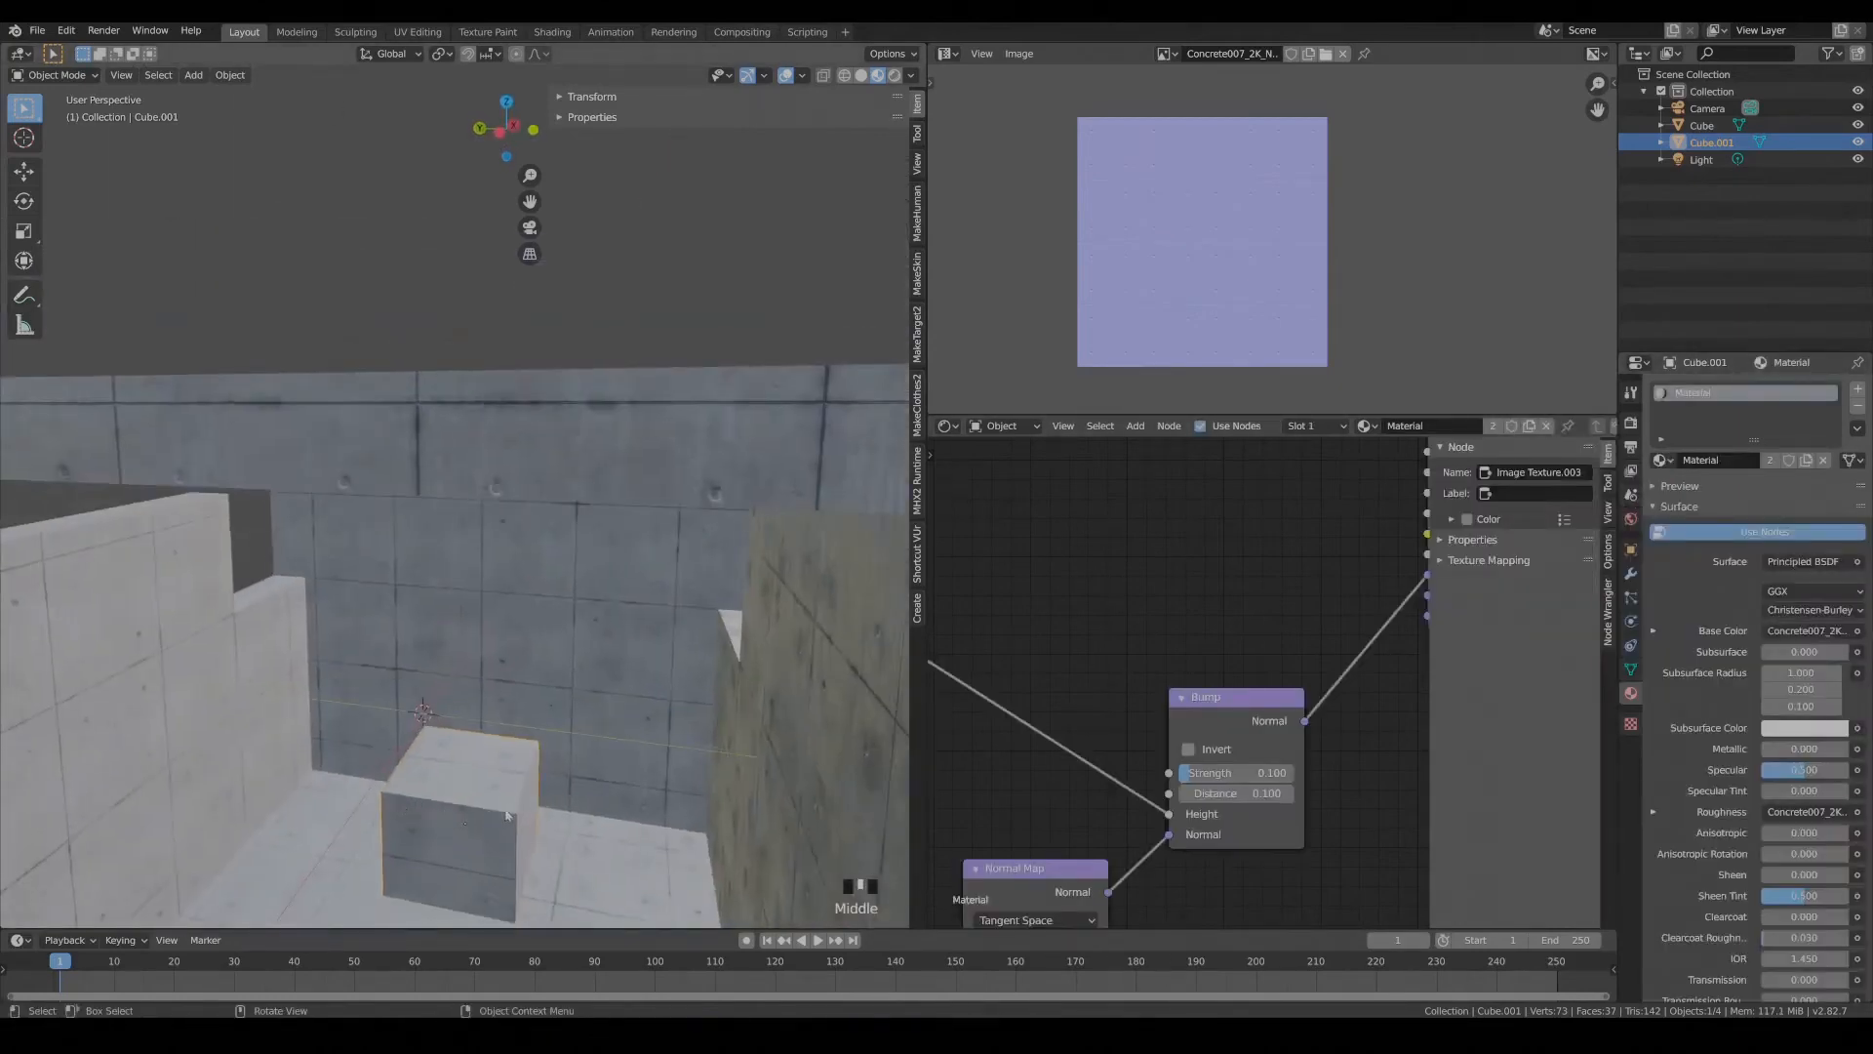
# Unwrap all faces of the small cube and scale its UVs down to a small square at the texture's centre.
pyautogui.press('Tab')
pyautogui.press('u')
pyautogui.click(498, 748)
pyautogui.press('a')
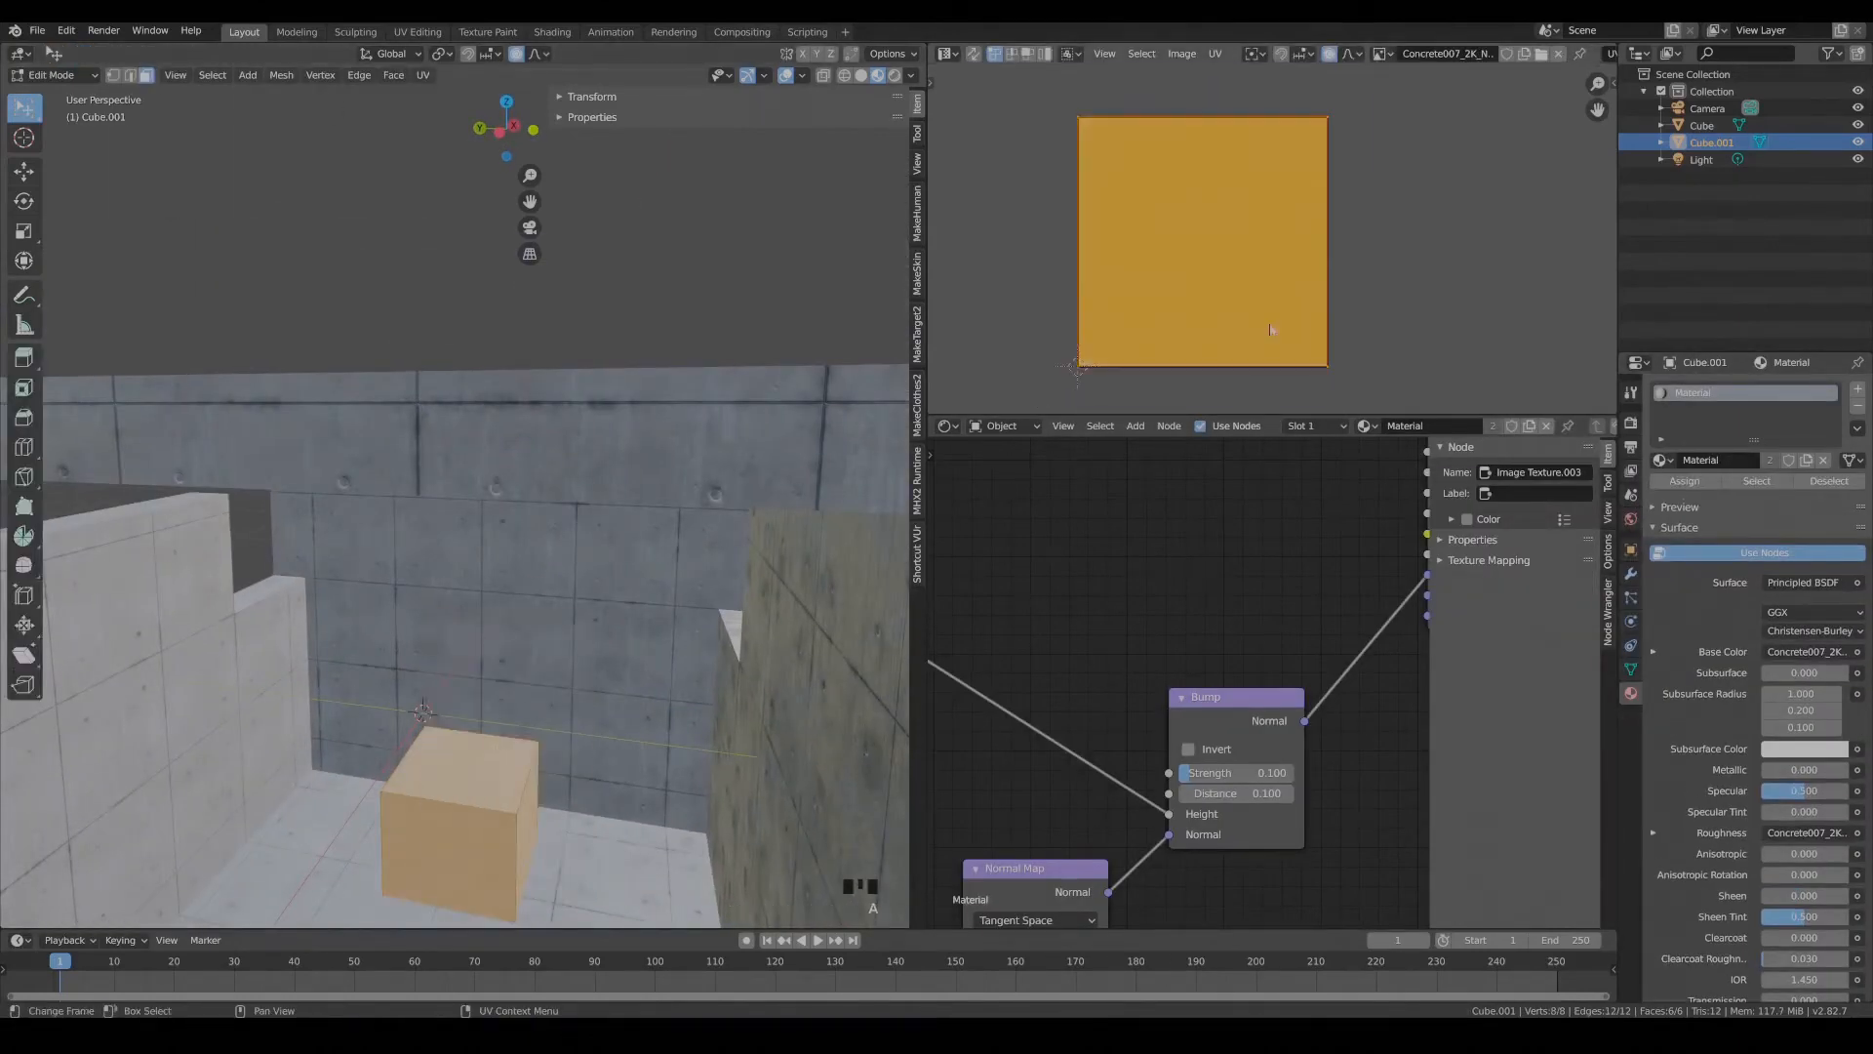
pyautogui.press('s')
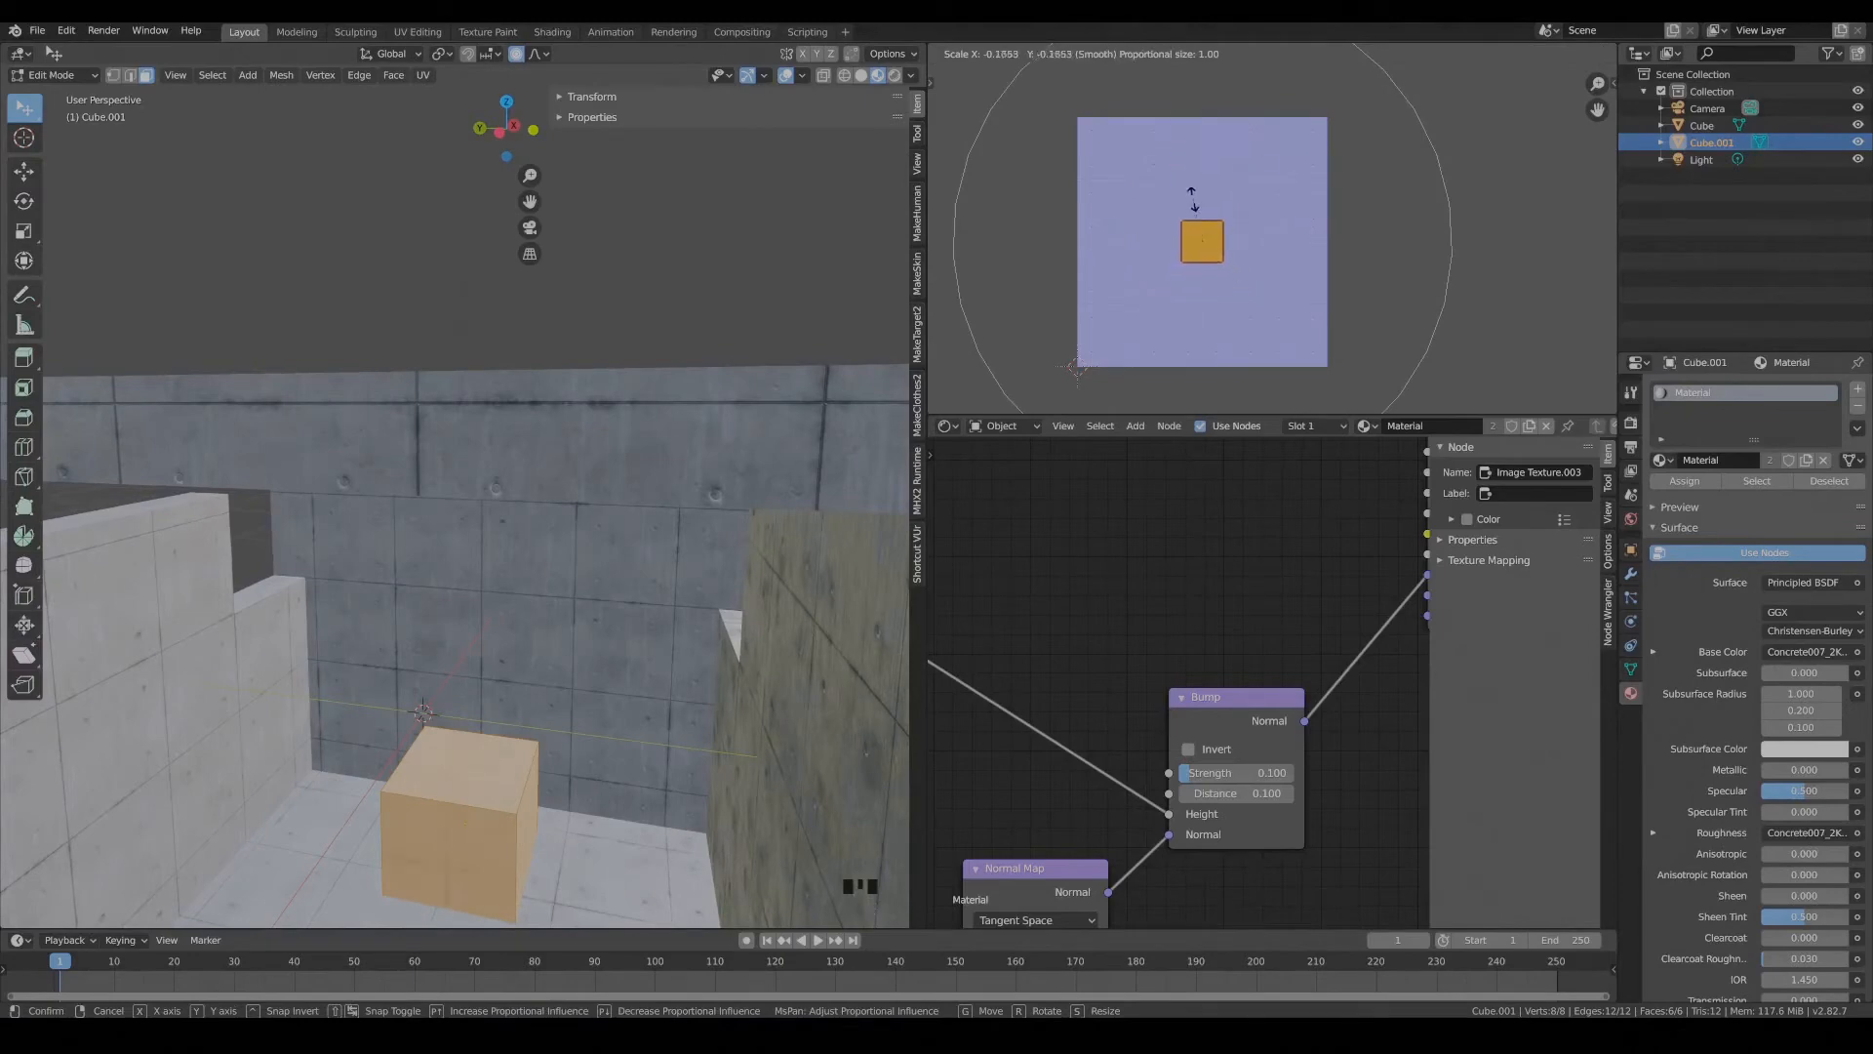
pyautogui.click(1219, 186)
# Move the small cube along Z onto the room floor and delete one of its faces.
pyautogui.moveTo(478, 634); pyautogui.dragTo(469, 790, button='middle')
pyautogui.click(441, 661)
pyautogui.press('Tab')
pyautogui.press('g')
pyautogui.press('z')
pyautogui.click(448, 828)
pyautogui.press('g')
pyautogui.press('z')
pyautogui.click(469, 784)
pyautogui.scroll(-2, 541, 780)
pyautogui.press('Tab')
pyautogui.press('3')
pyautogui.click(584, 825)
pyautogui.press('Tab')
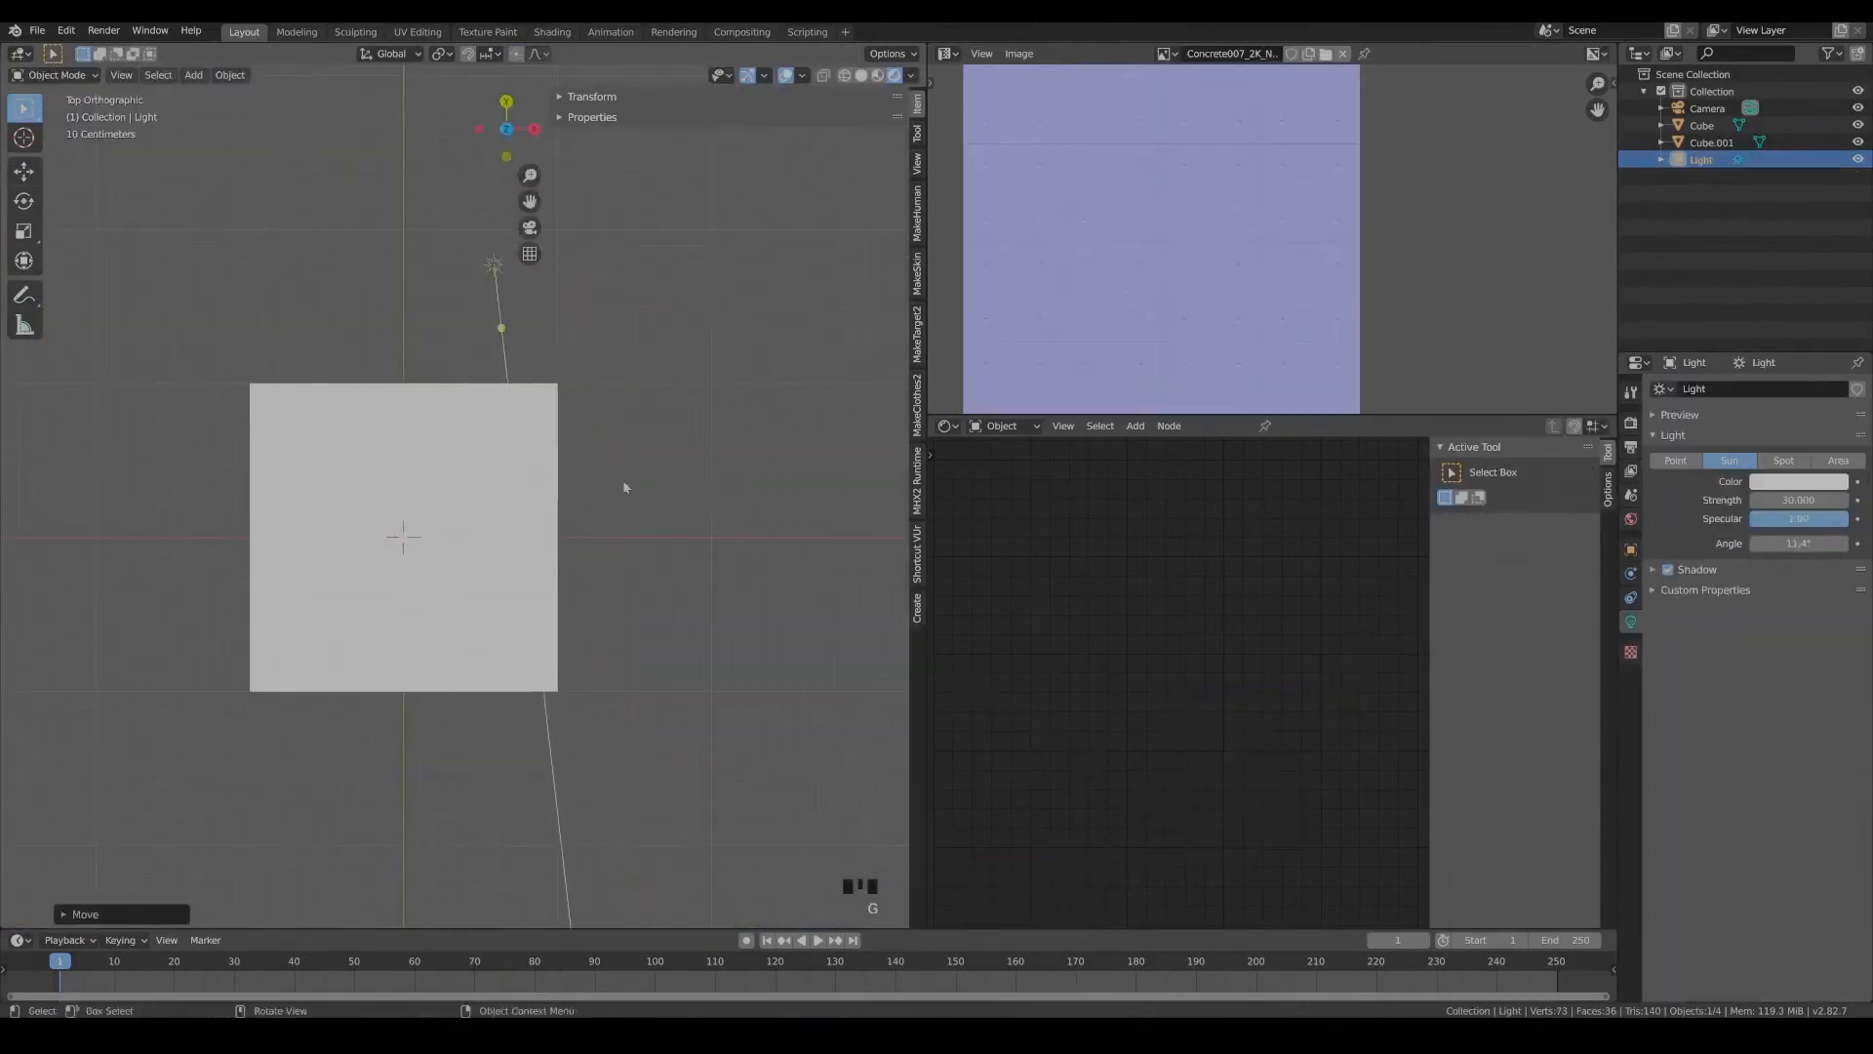
# Inspect the lit room interior and change the light from Sun to Point.
pyautogui.moveTo(625, 487); pyautogui.dragTo(683, 390, button='middle')
pyautogui.scroll(2, 546, 507)
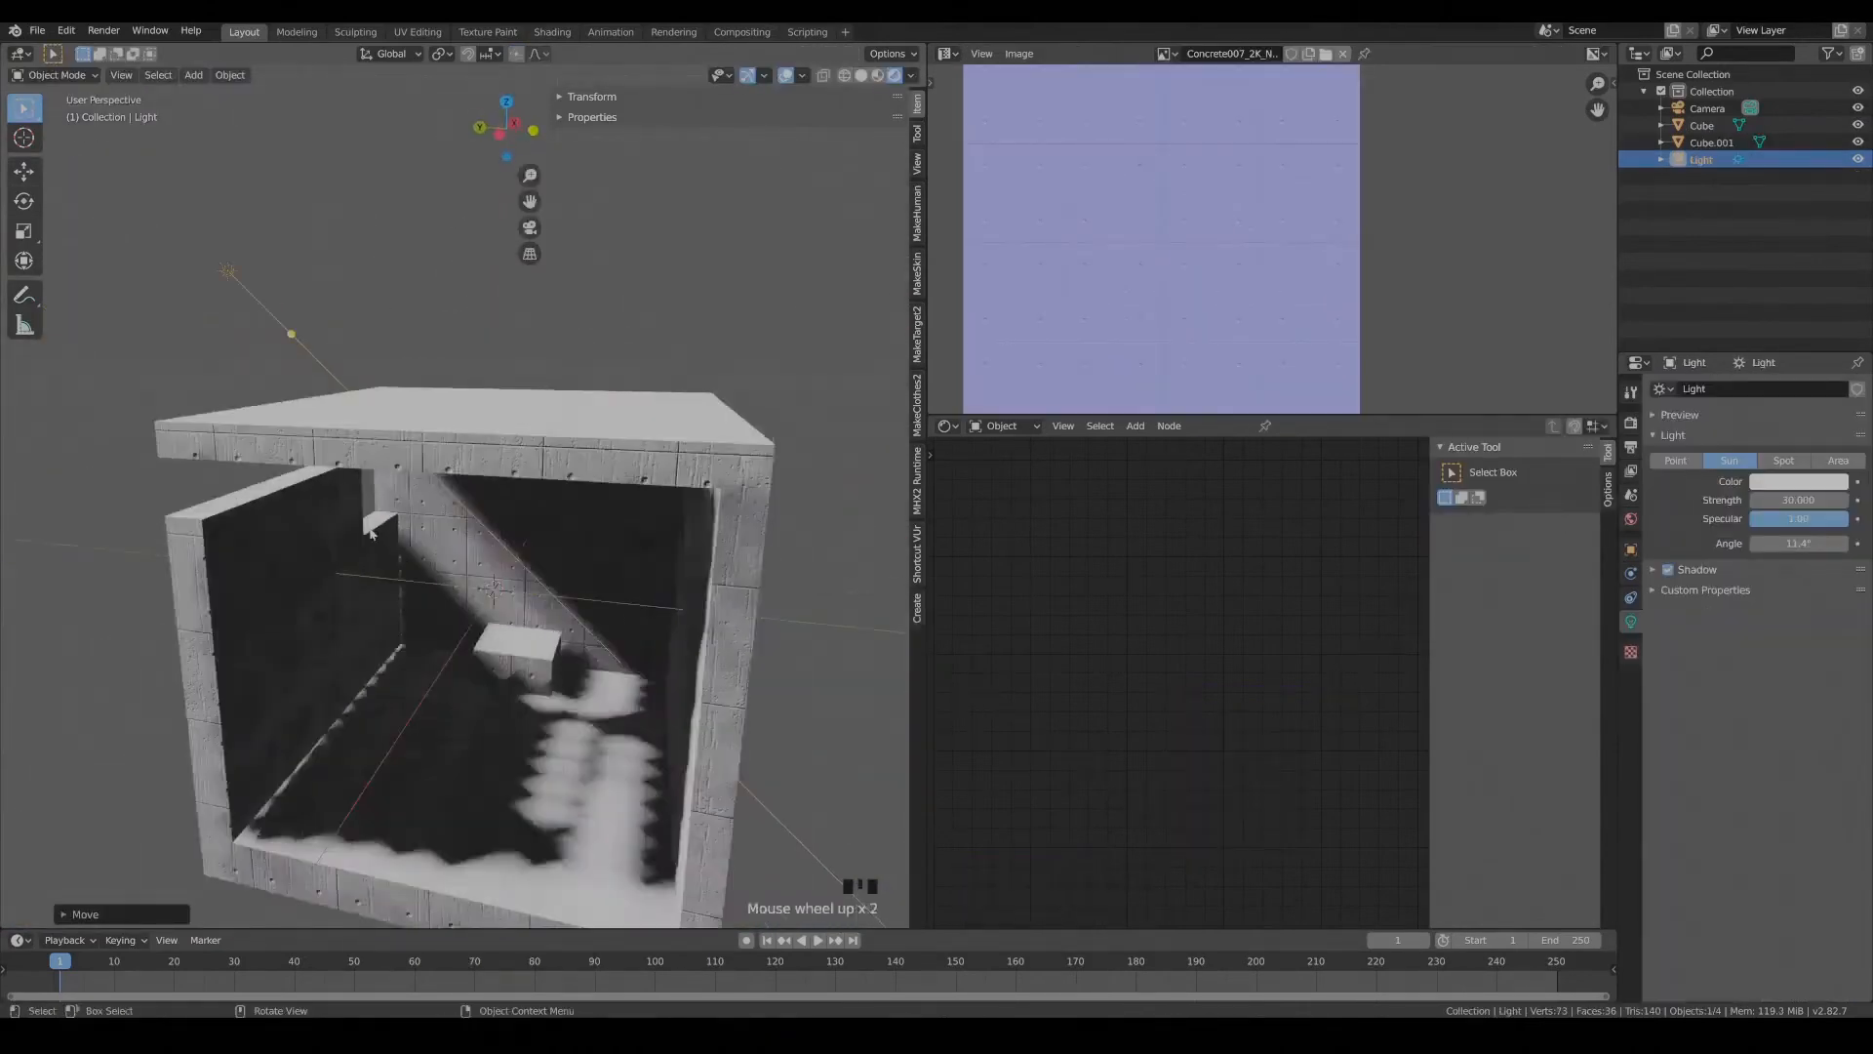
pyautogui.moveTo(390, 625); pyautogui.dragTo(449, 605, button='middle')
pyautogui.keyDown('shift'); pyautogui.moveTo(430, 673); pyautogui.dragTo(371, 586, button='middle'); pyautogui.keyUp('shift')
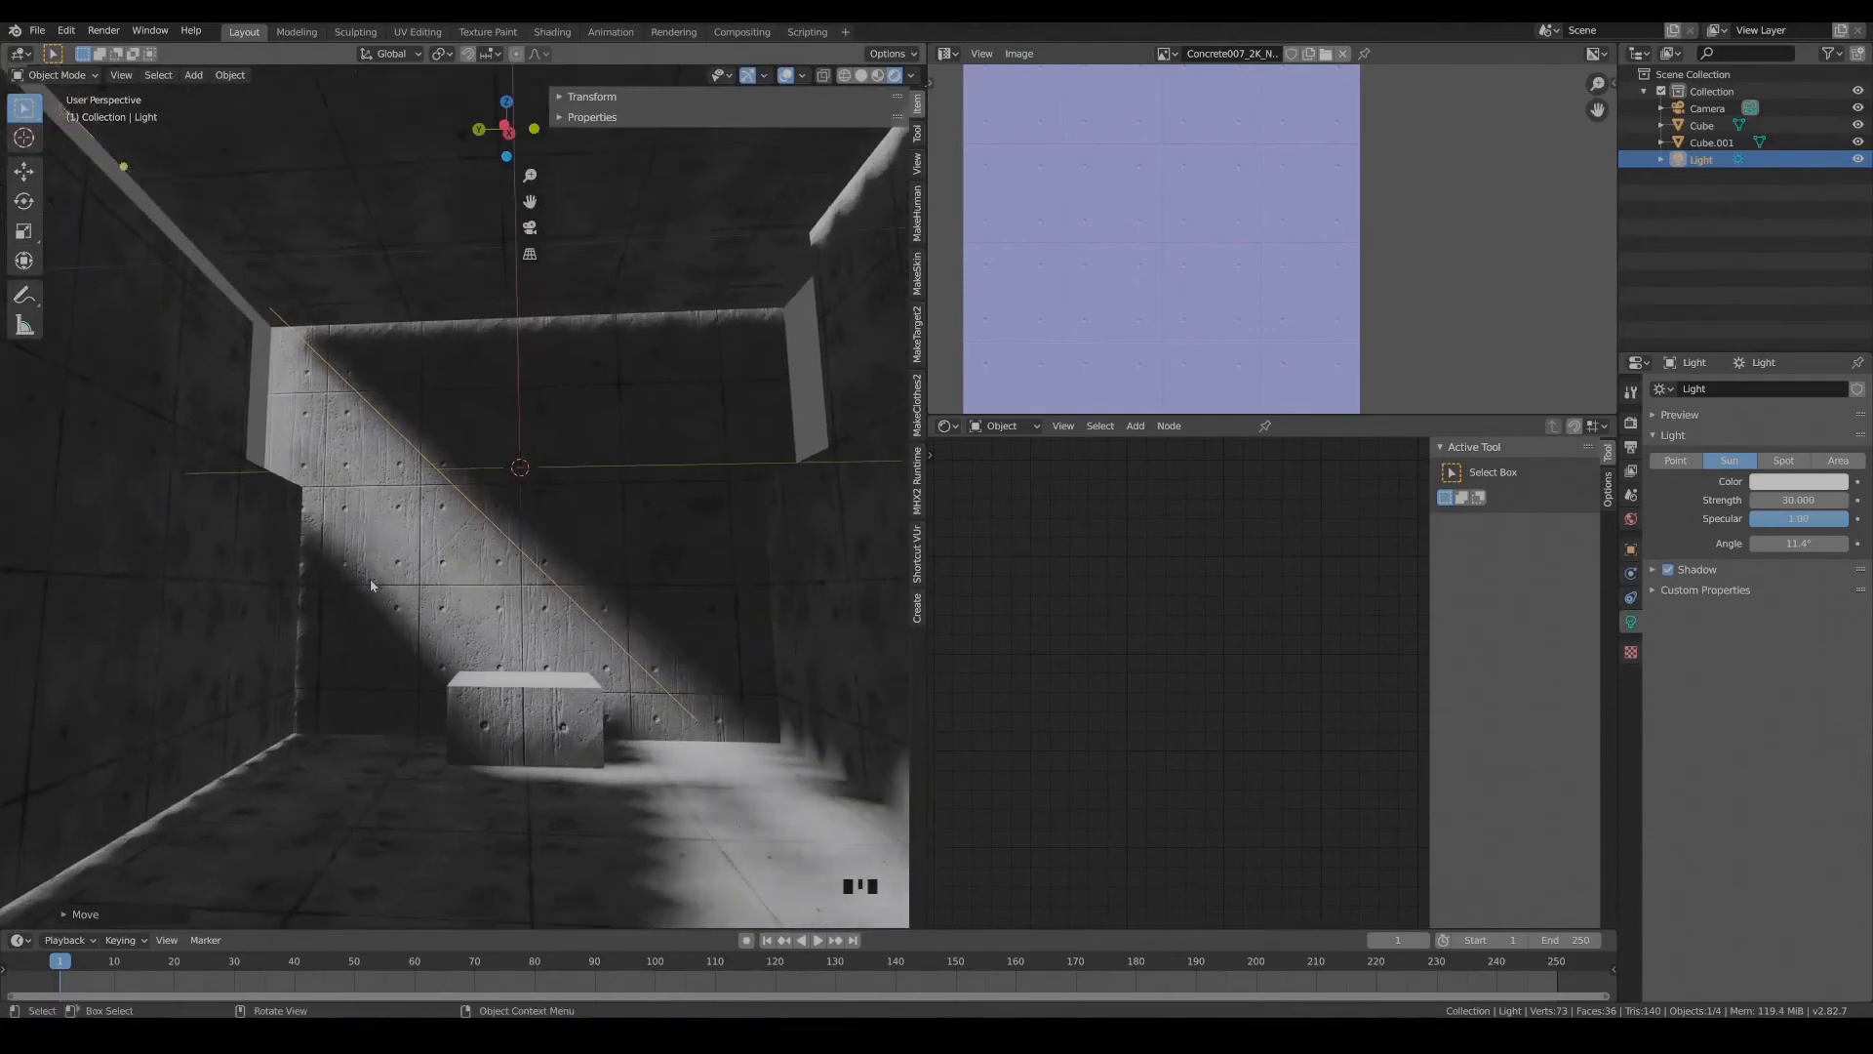
pyautogui.click(1675, 459)
pyautogui.click(1729, 459)
pyautogui.click(1677, 462)
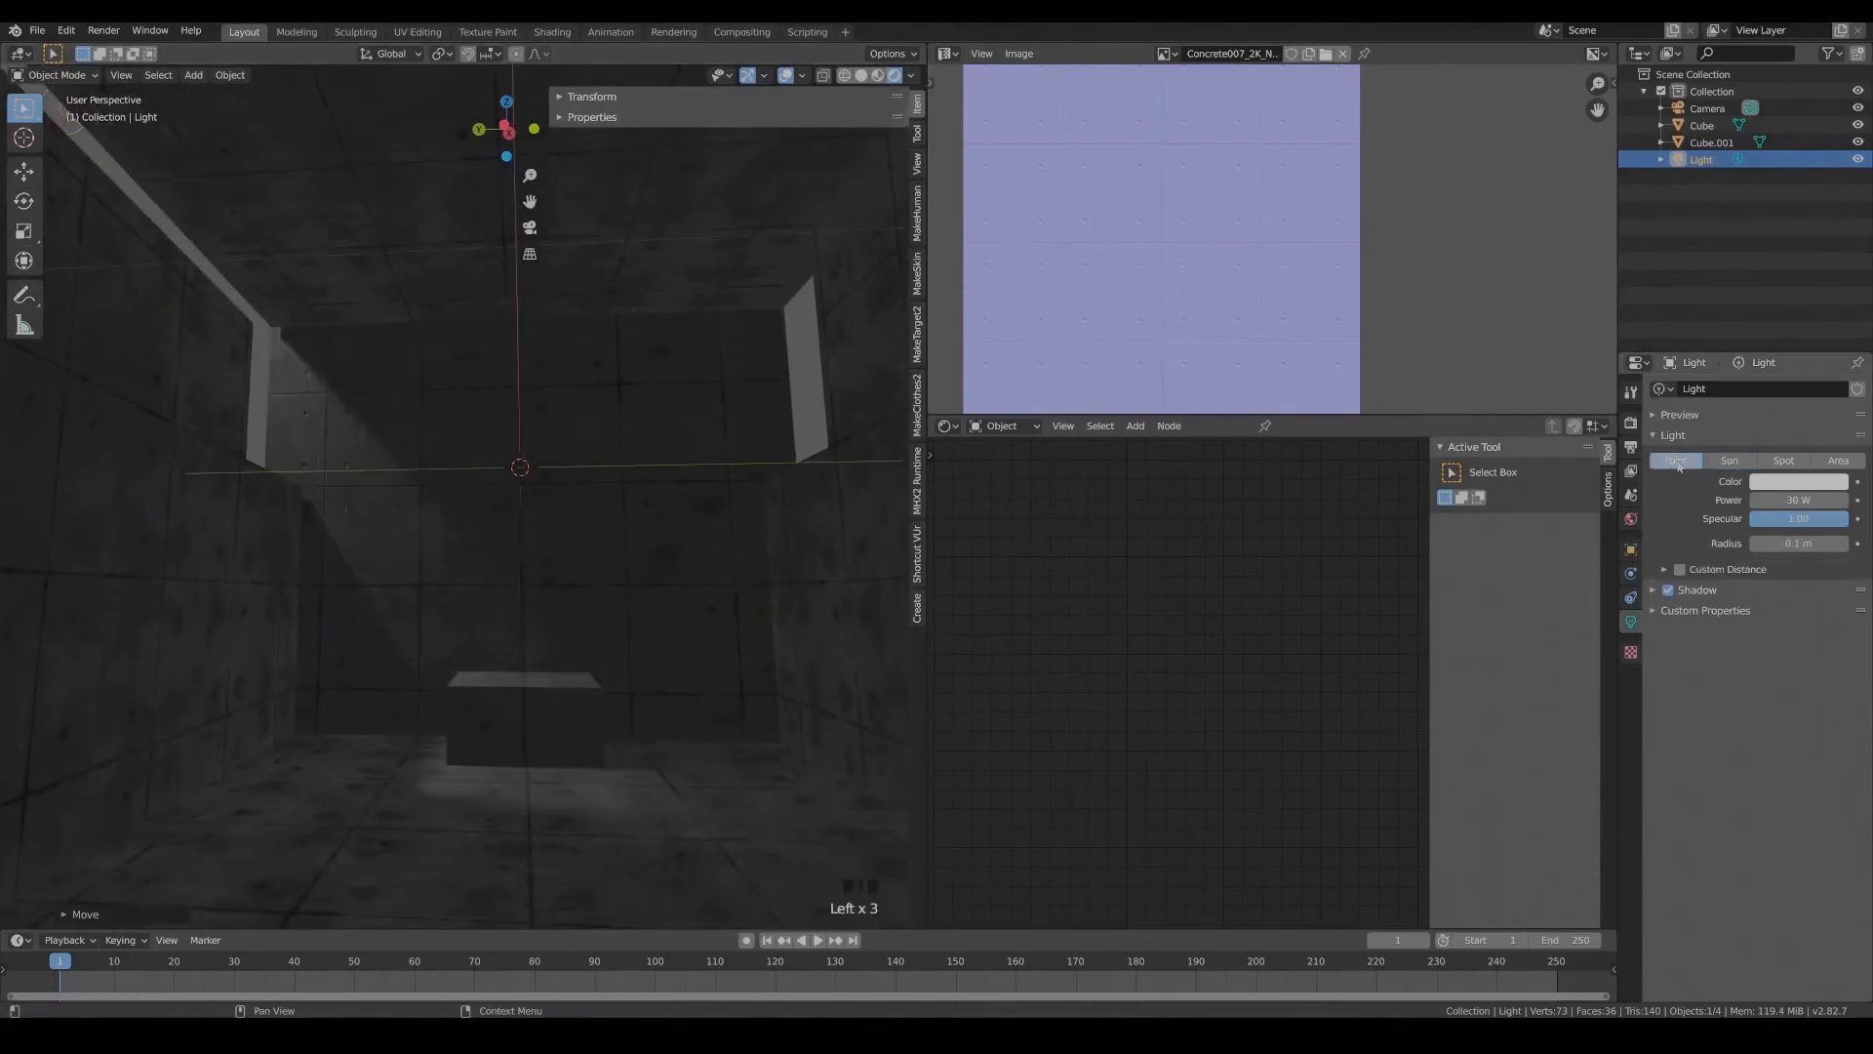
pyautogui.moveTo(547, 526)
pyautogui.mouseDown(button='middle')
pyautogui.moveTo(495, 478)
pyautogui.moveTo(539, 522)
pyautogui.mouseUp(button='middle')
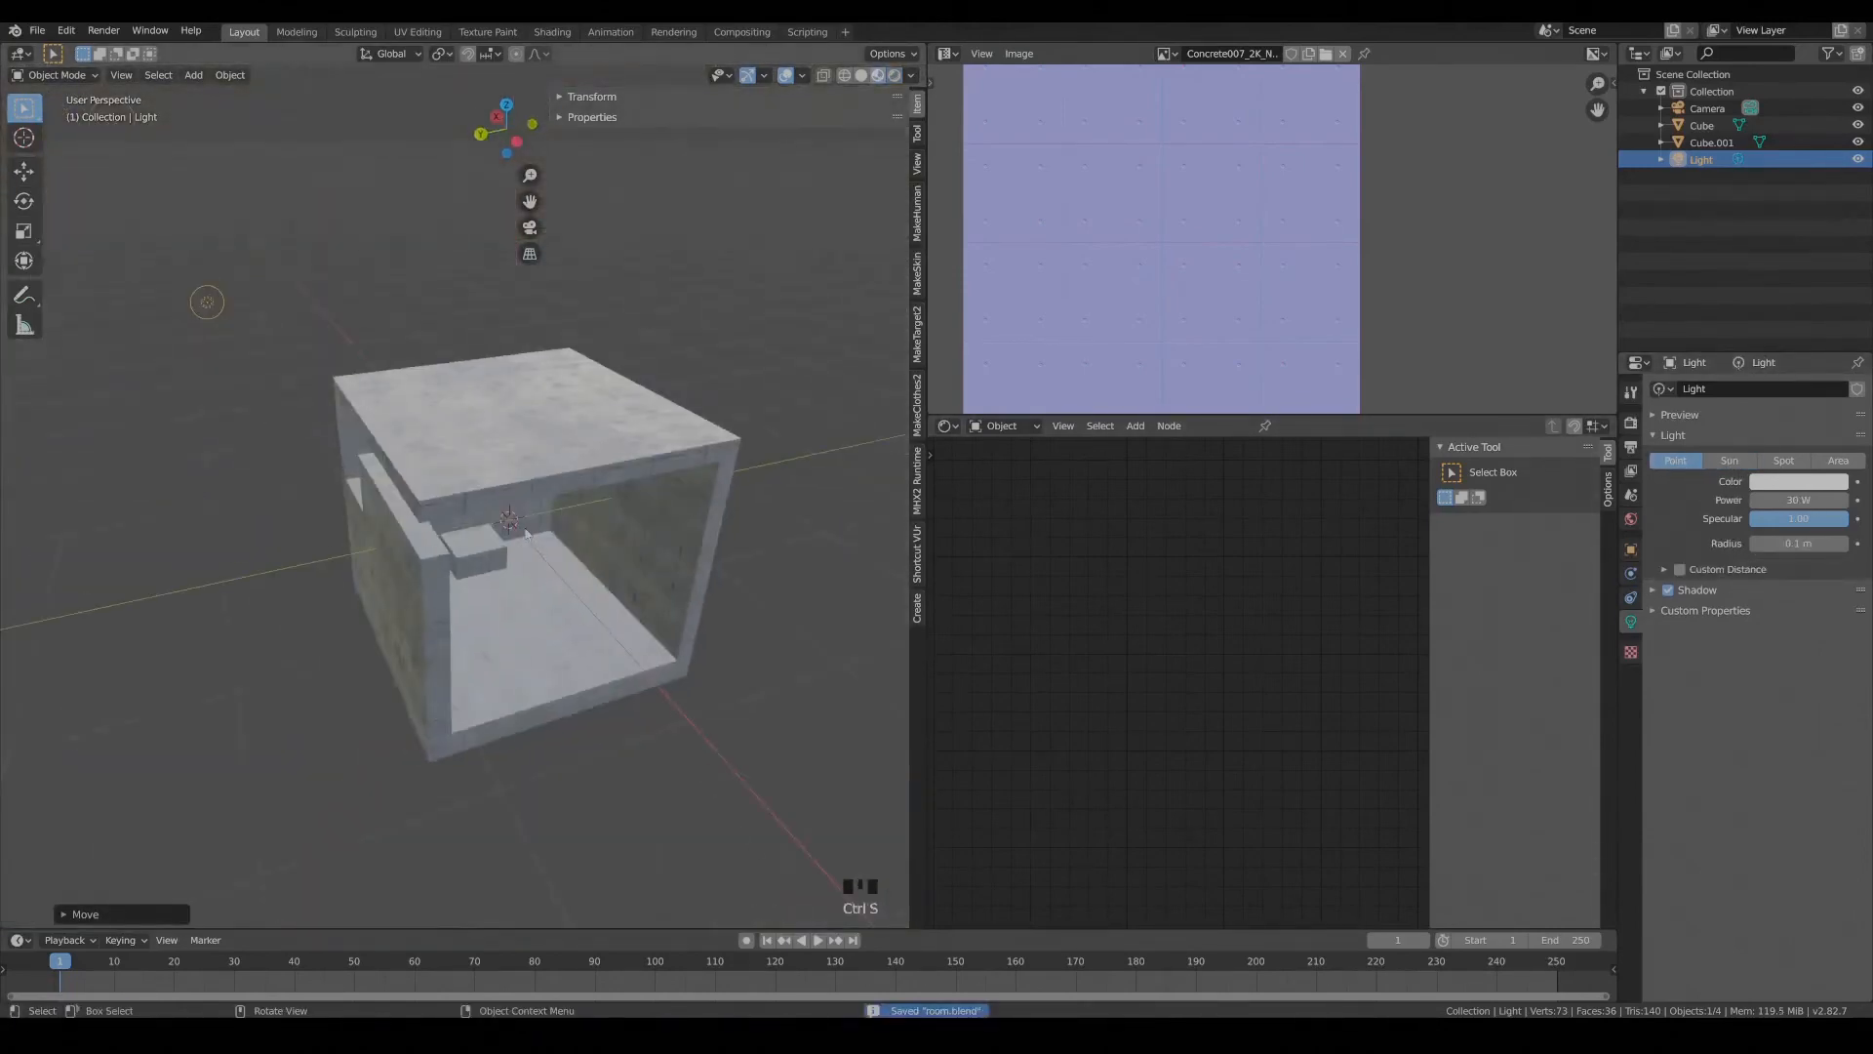
# Export the scene in FBX format as room.fbx to the C:\youtube01\room folder.
pyautogui.click(38, 30)
pyautogui.moveTo(117, 256)
pyautogui.click(322, 382)
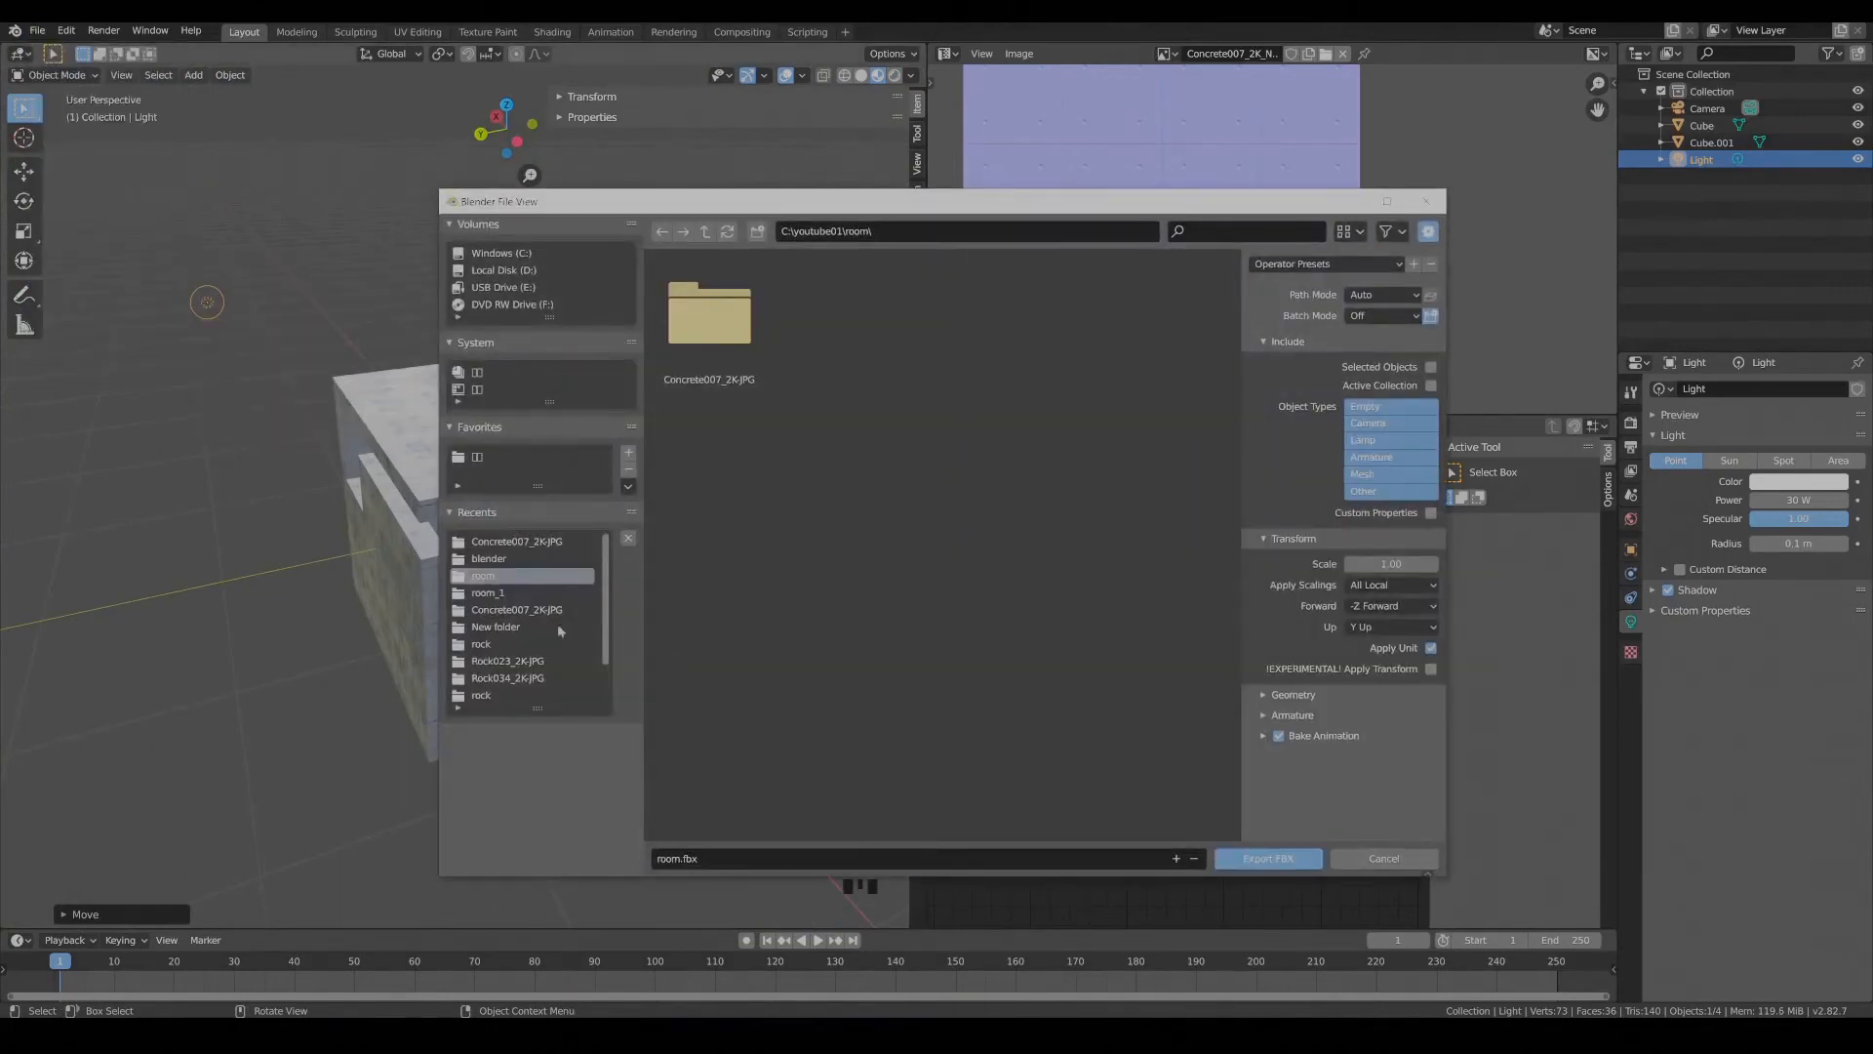
pyautogui.click(1283, 866)
pyautogui.scroll(5, 429, 634)
pyautogui.moveTo(546, 674); pyautogui.dragTo(439, 647, button='middle')
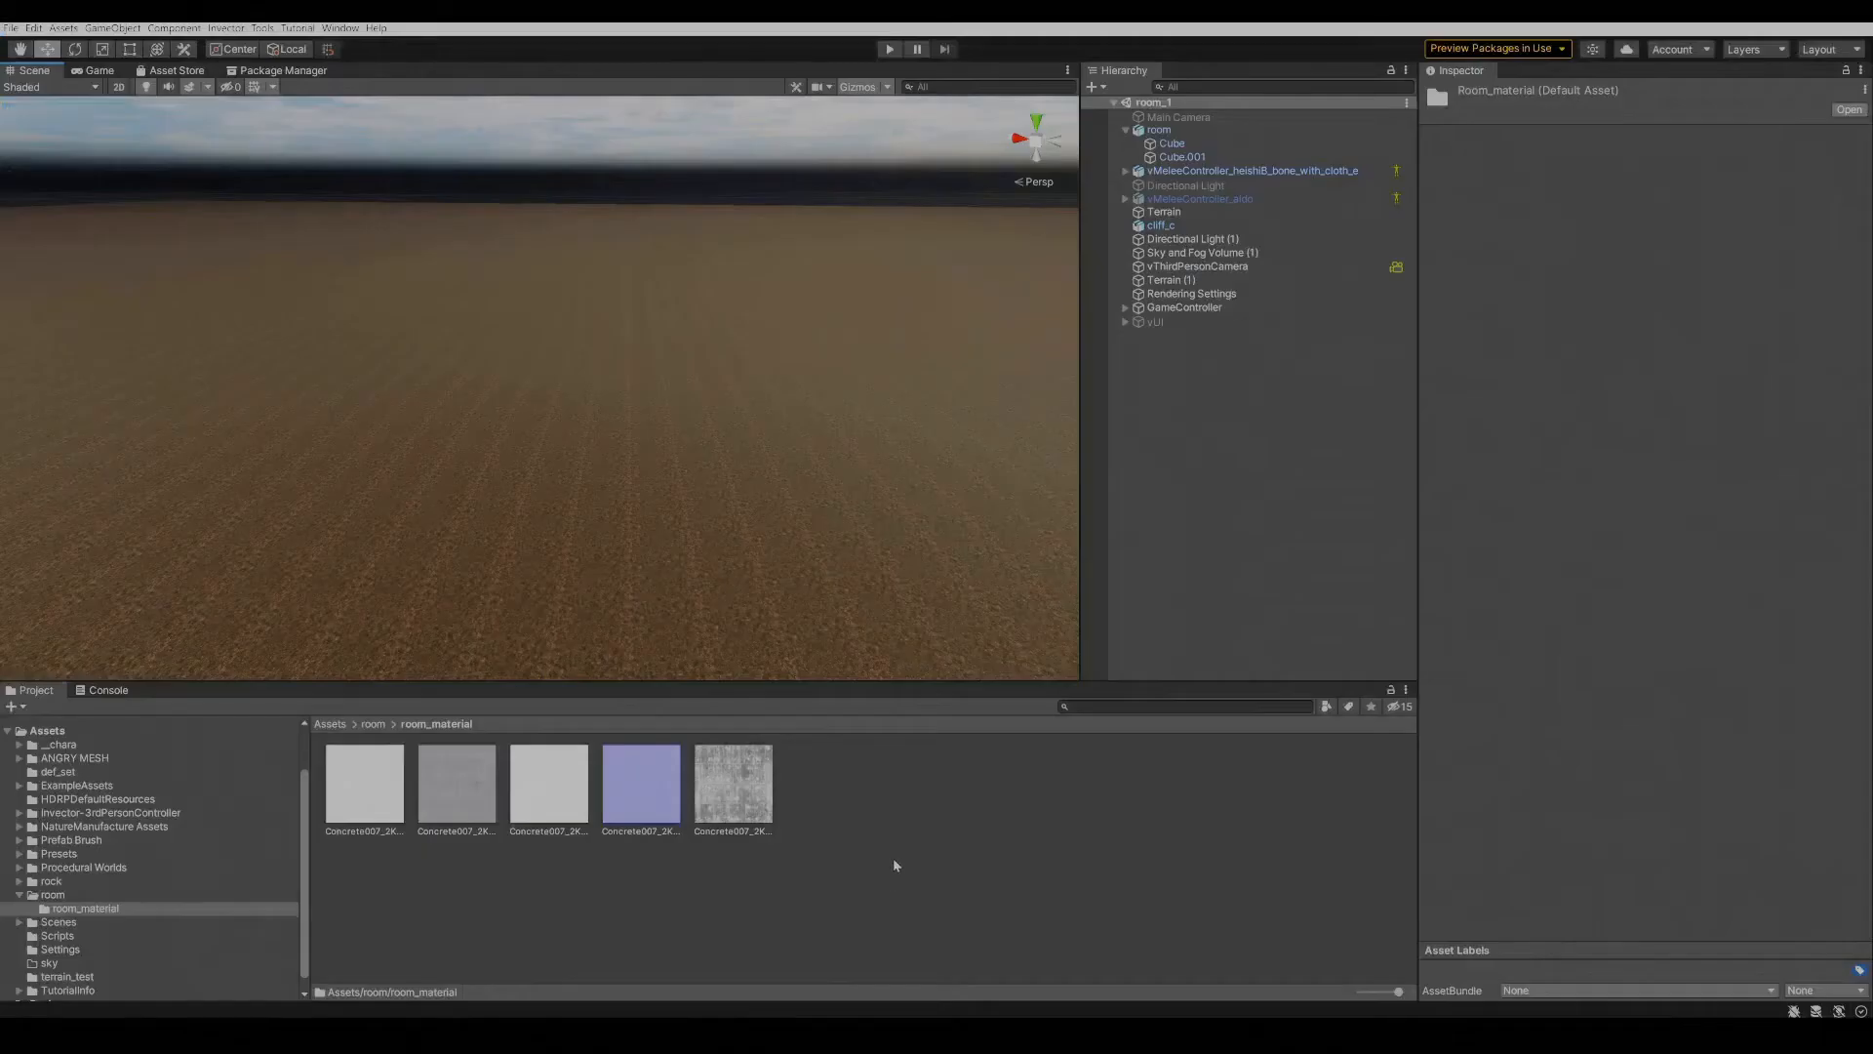
# Switch to Unity and open the Channel Packer, placing its window clear of the room_material textures.
pyautogui.rightClick(891, 865)
pyautogui.click(339, 29)
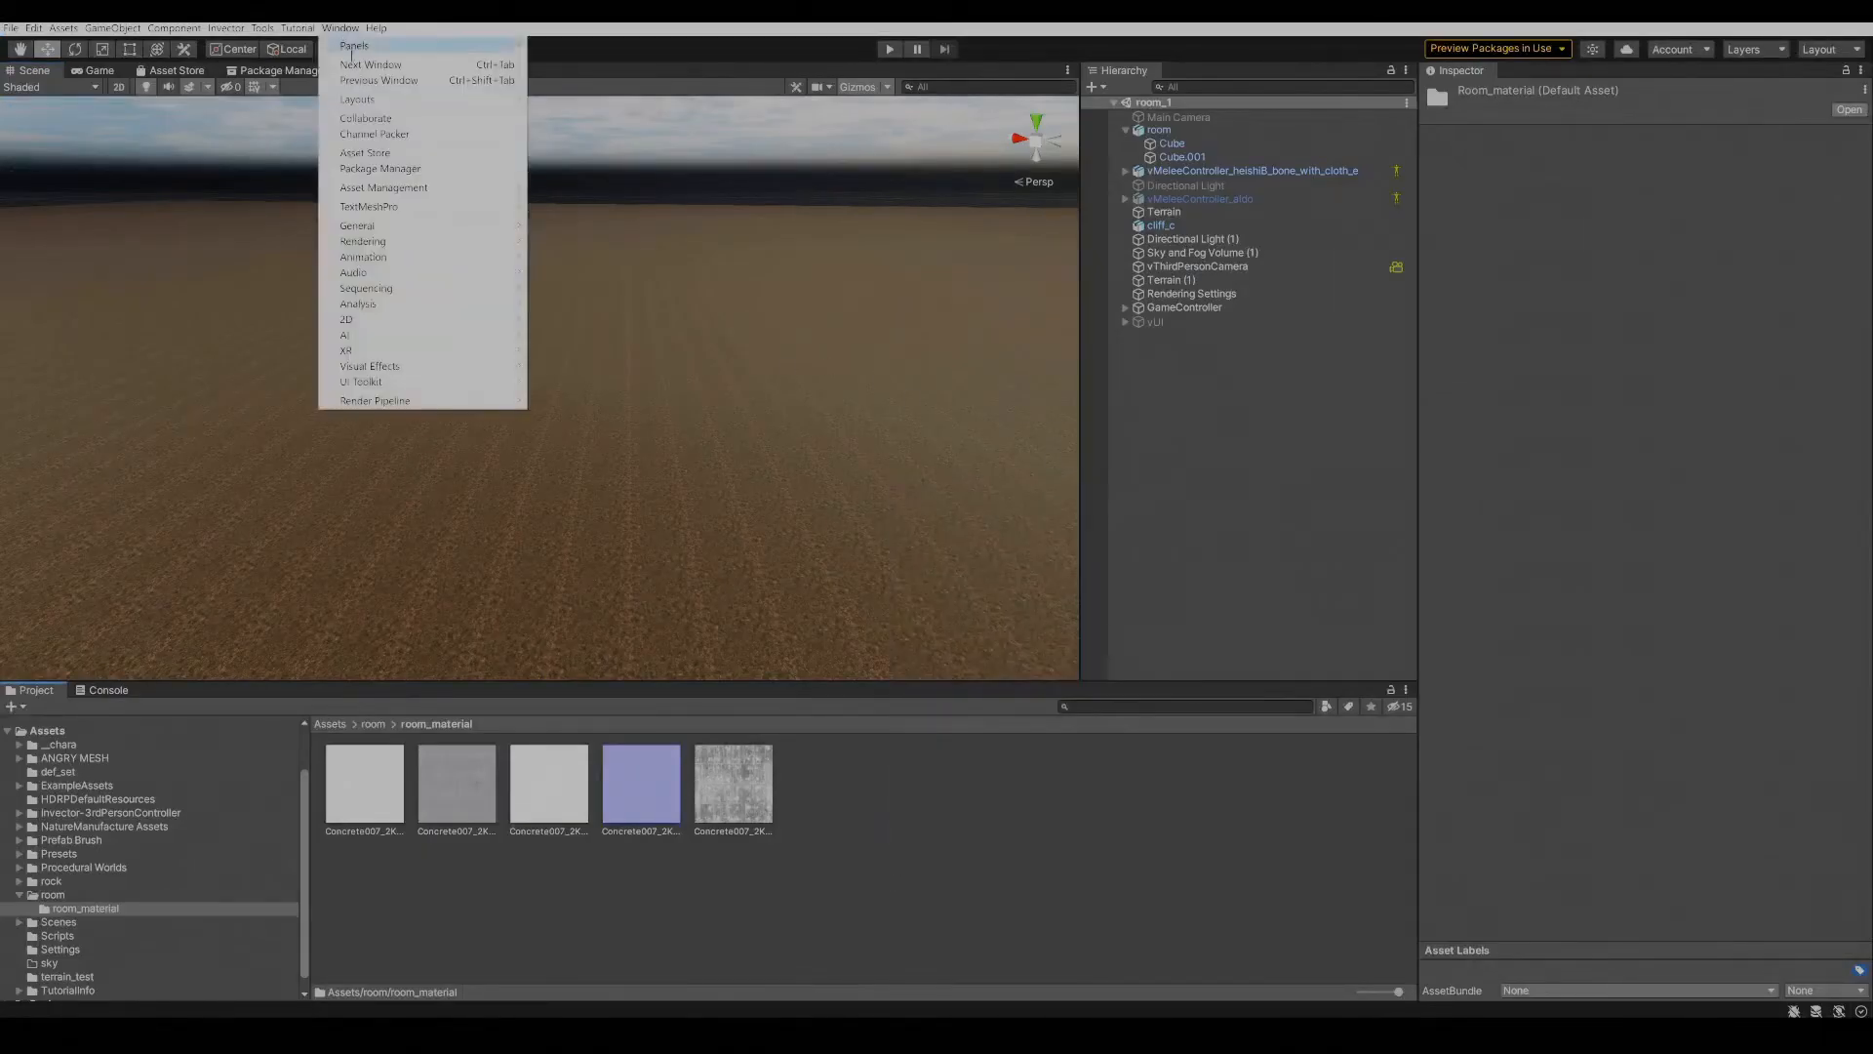
pyautogui.click(406, 136)
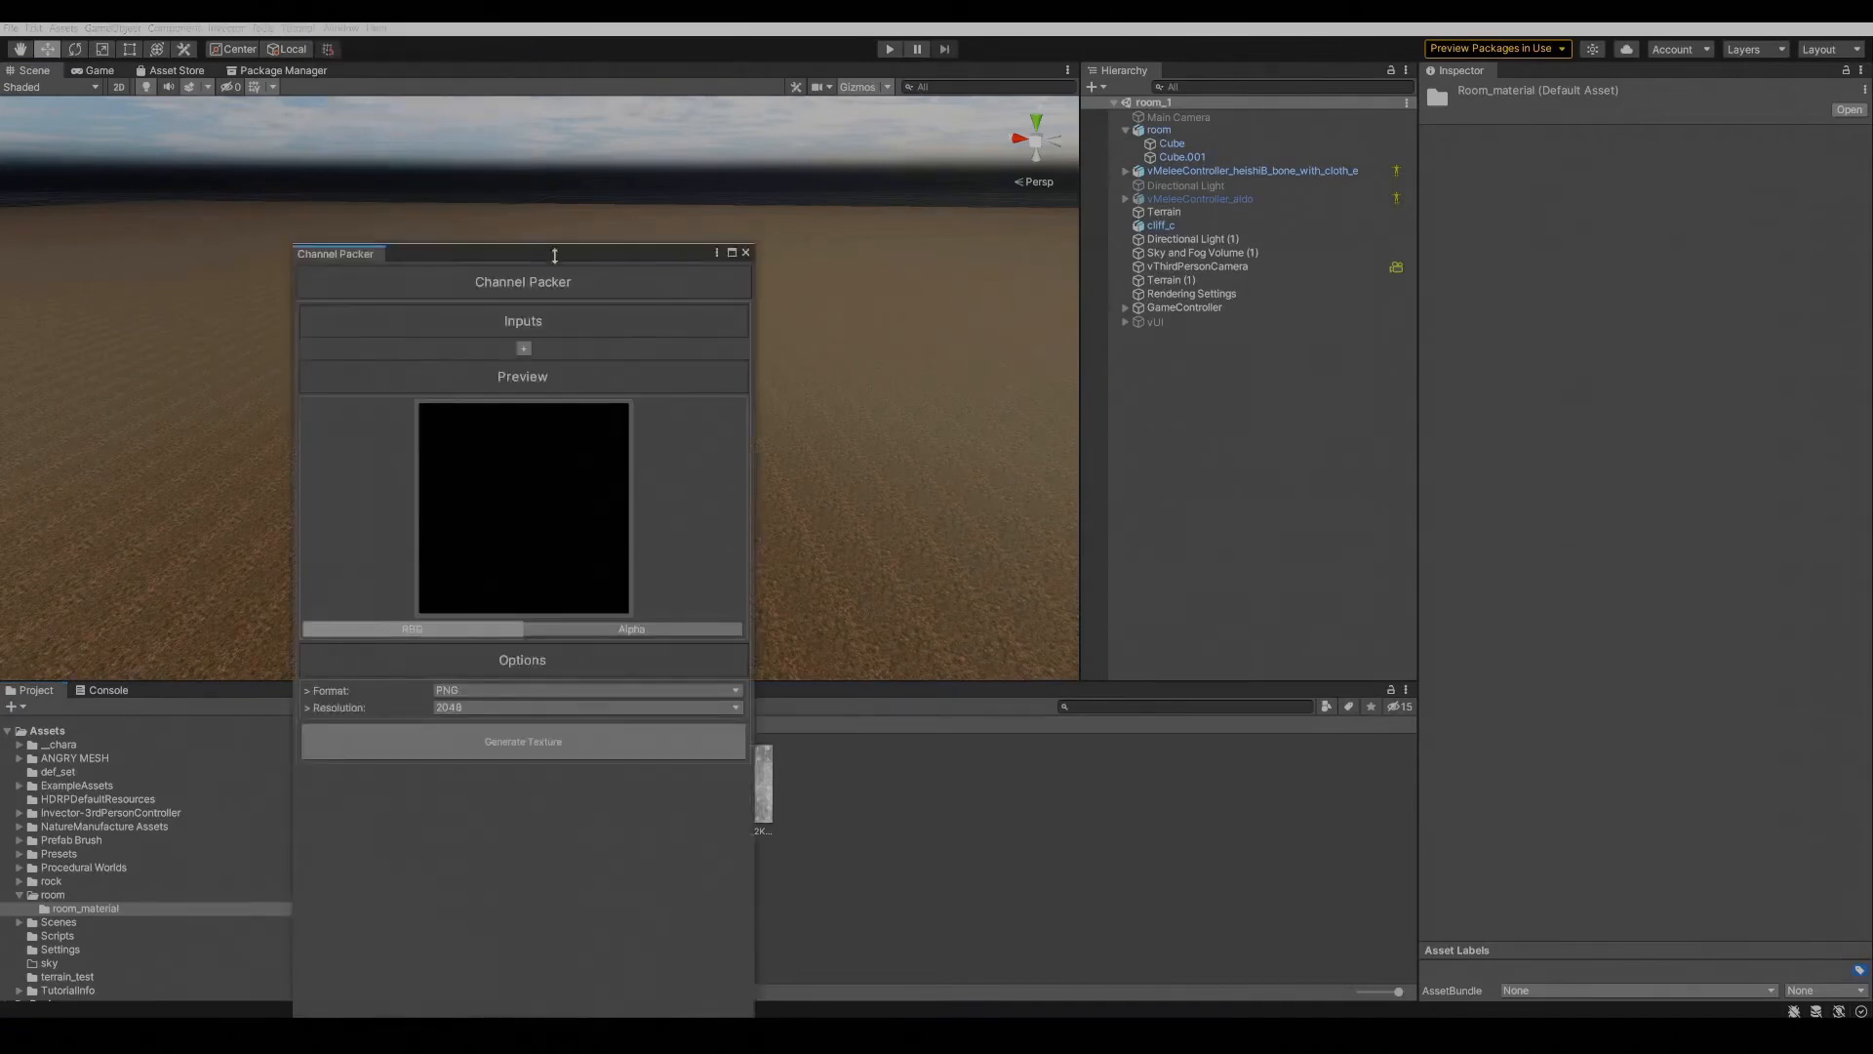
pyautogui.moveTo(631, 260); pyautogui.dragTo(1327, 130)
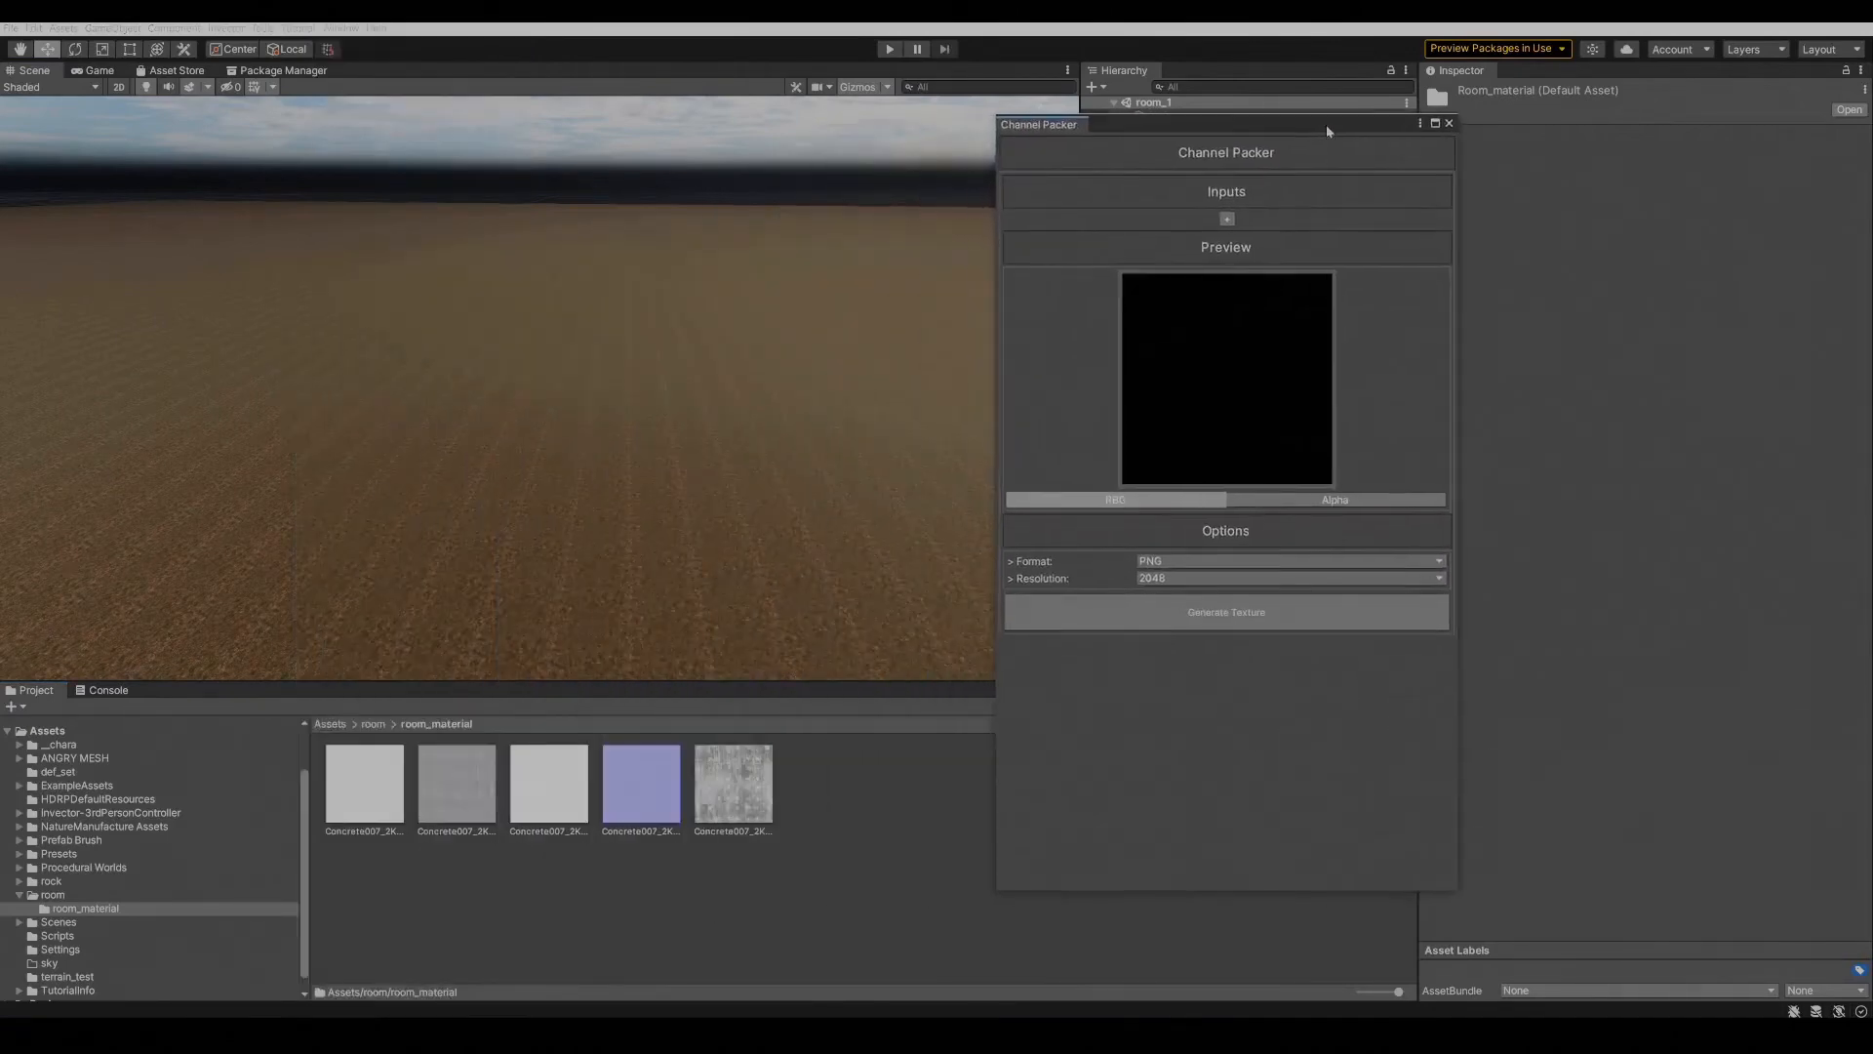
# Add two packer inputs, mapping the AmbientOcclusion texture to Green and the Displacement texture to Blue.
pyautogui.click(1228, 219)
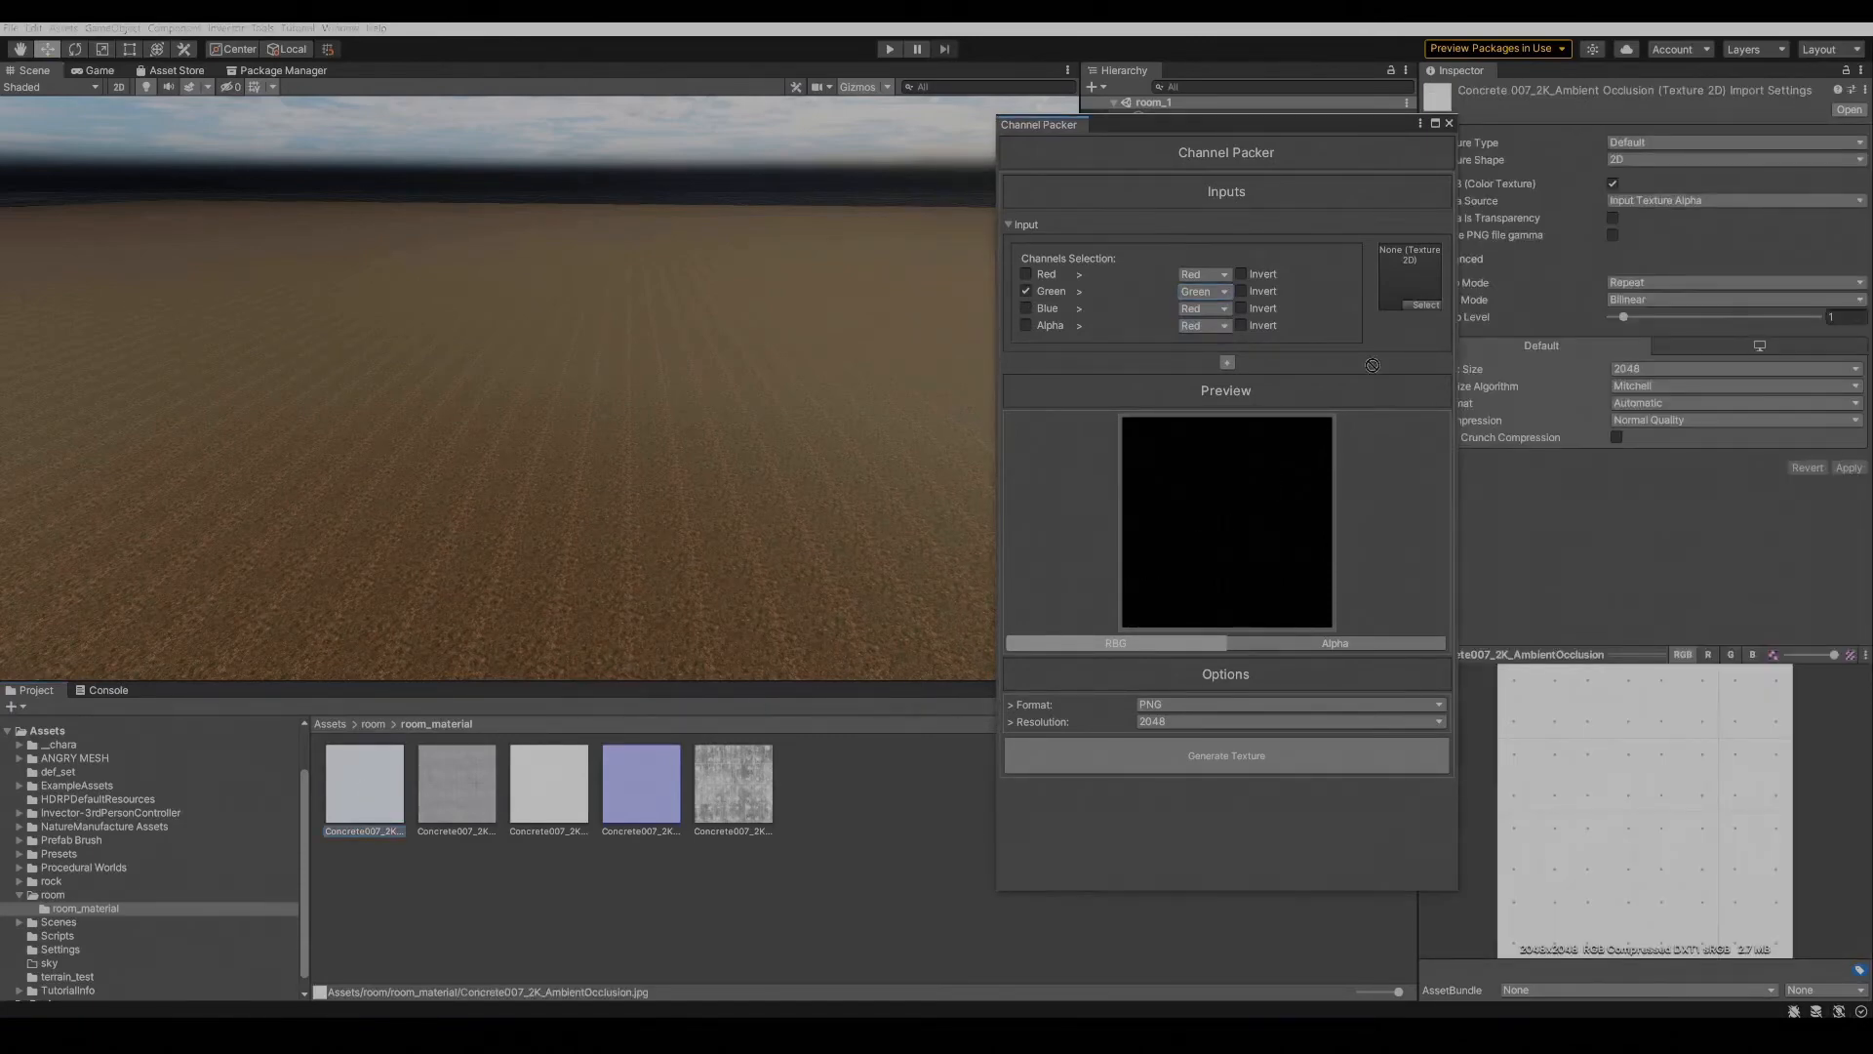
pyautogui.moveTo(1418, 295); pyautogui.dragTo(1418, 294)
pyautogui.click(1225, 362)
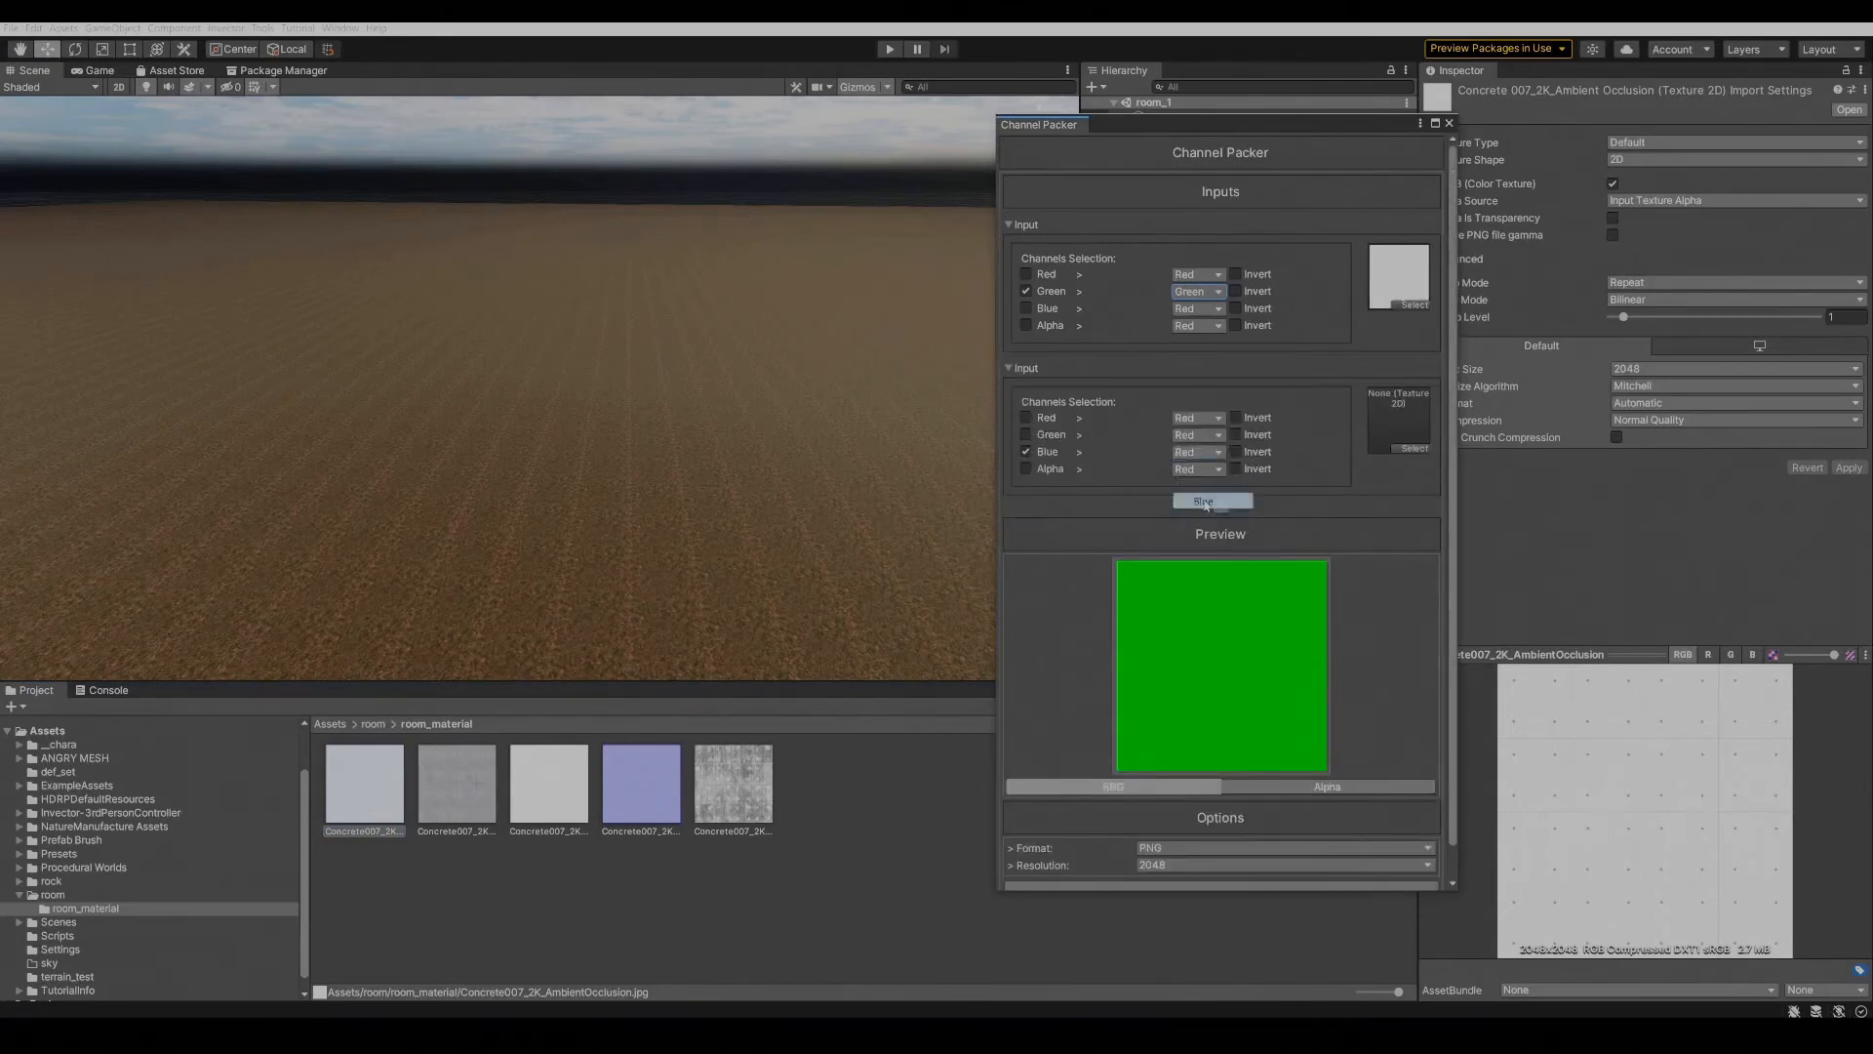
pyautogui.click(465, 798)
pyautogui.click(549, 798)
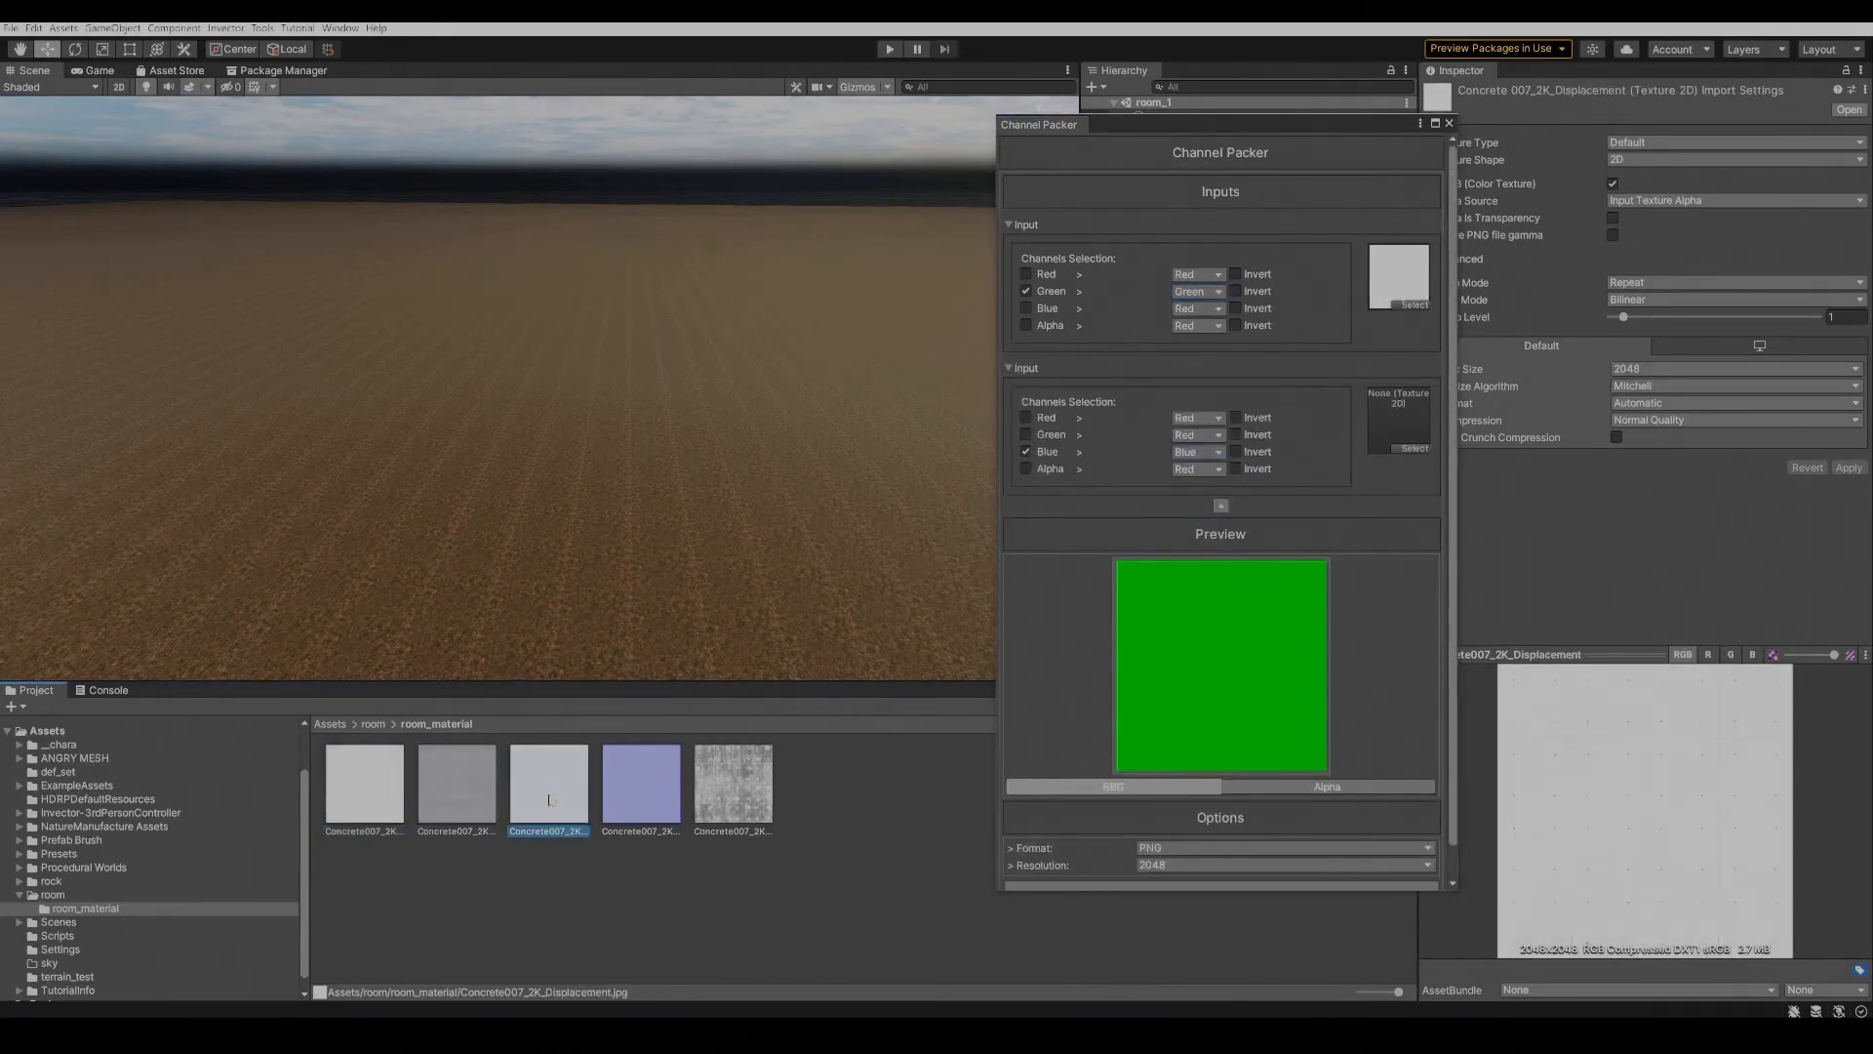
pyautogui.click(630, 800)
pyautogui.click(728, 799)
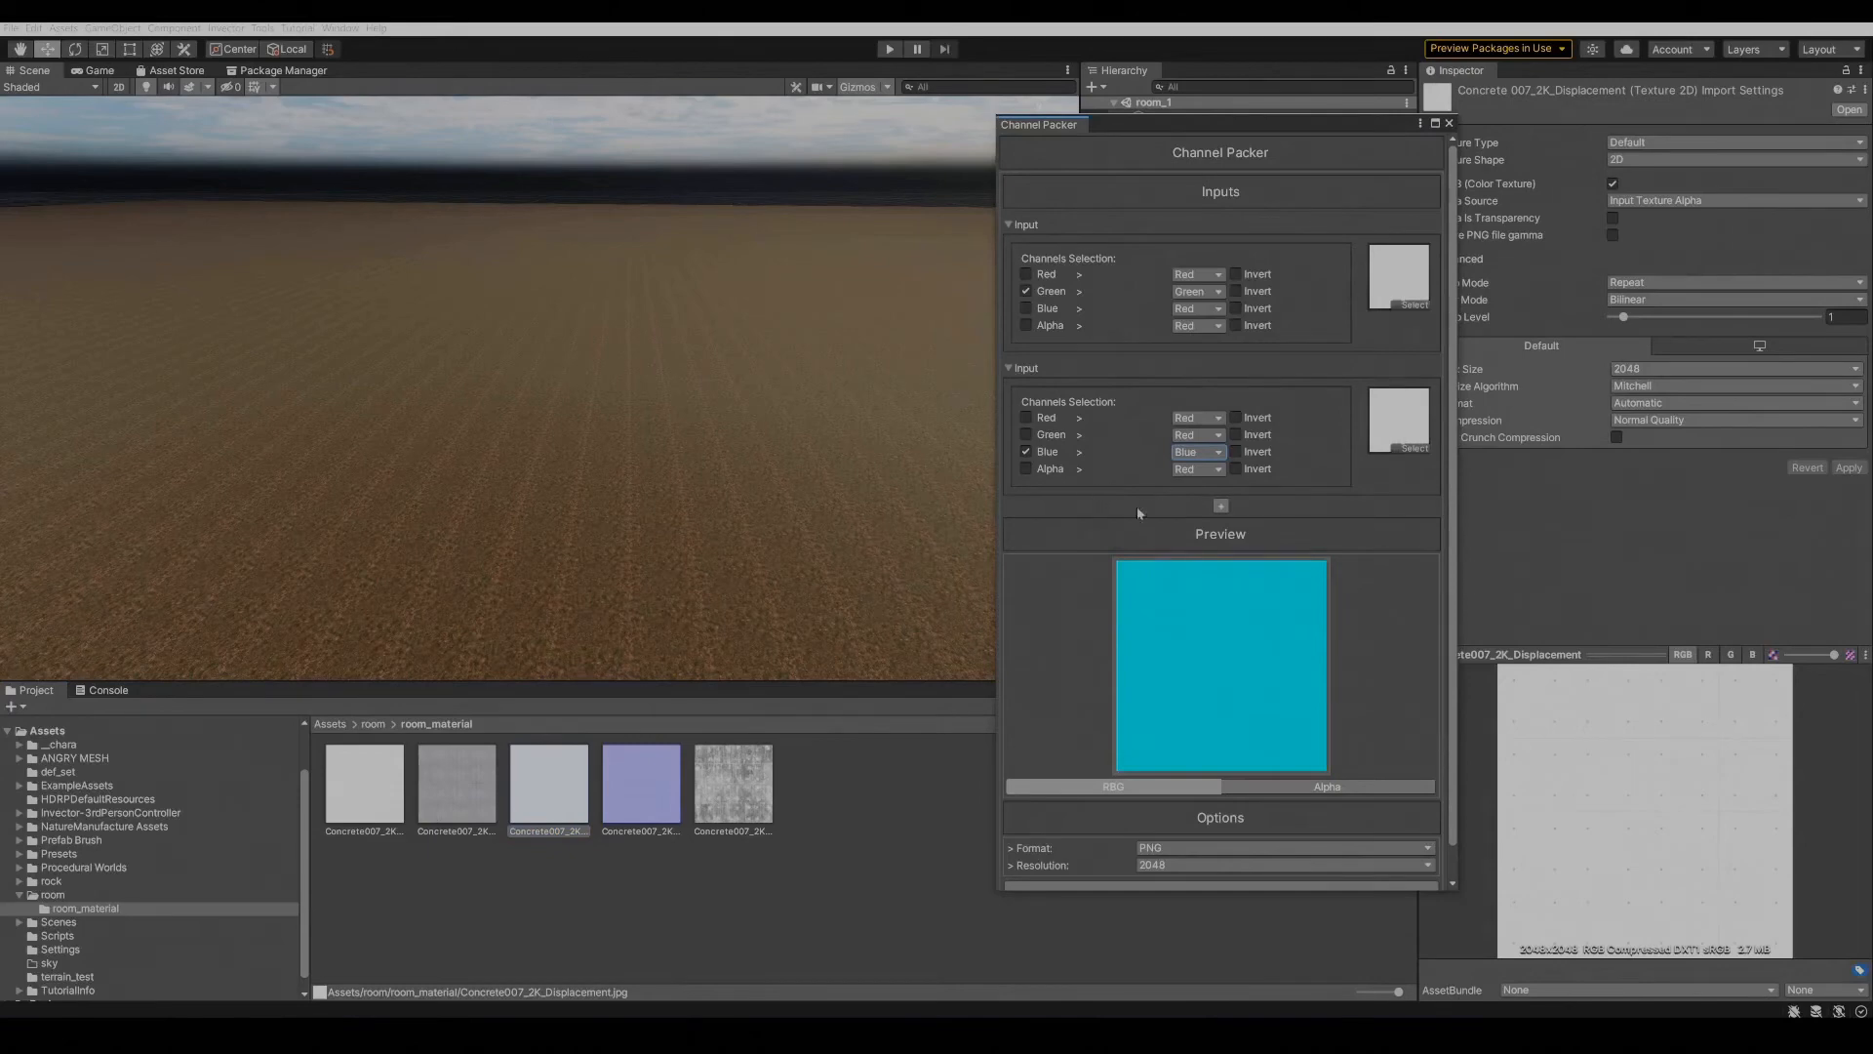
# Add a third packer input that maps the blotchy grey roughness texture to the Alpha channel.
pyautogui.click(1221, 506)
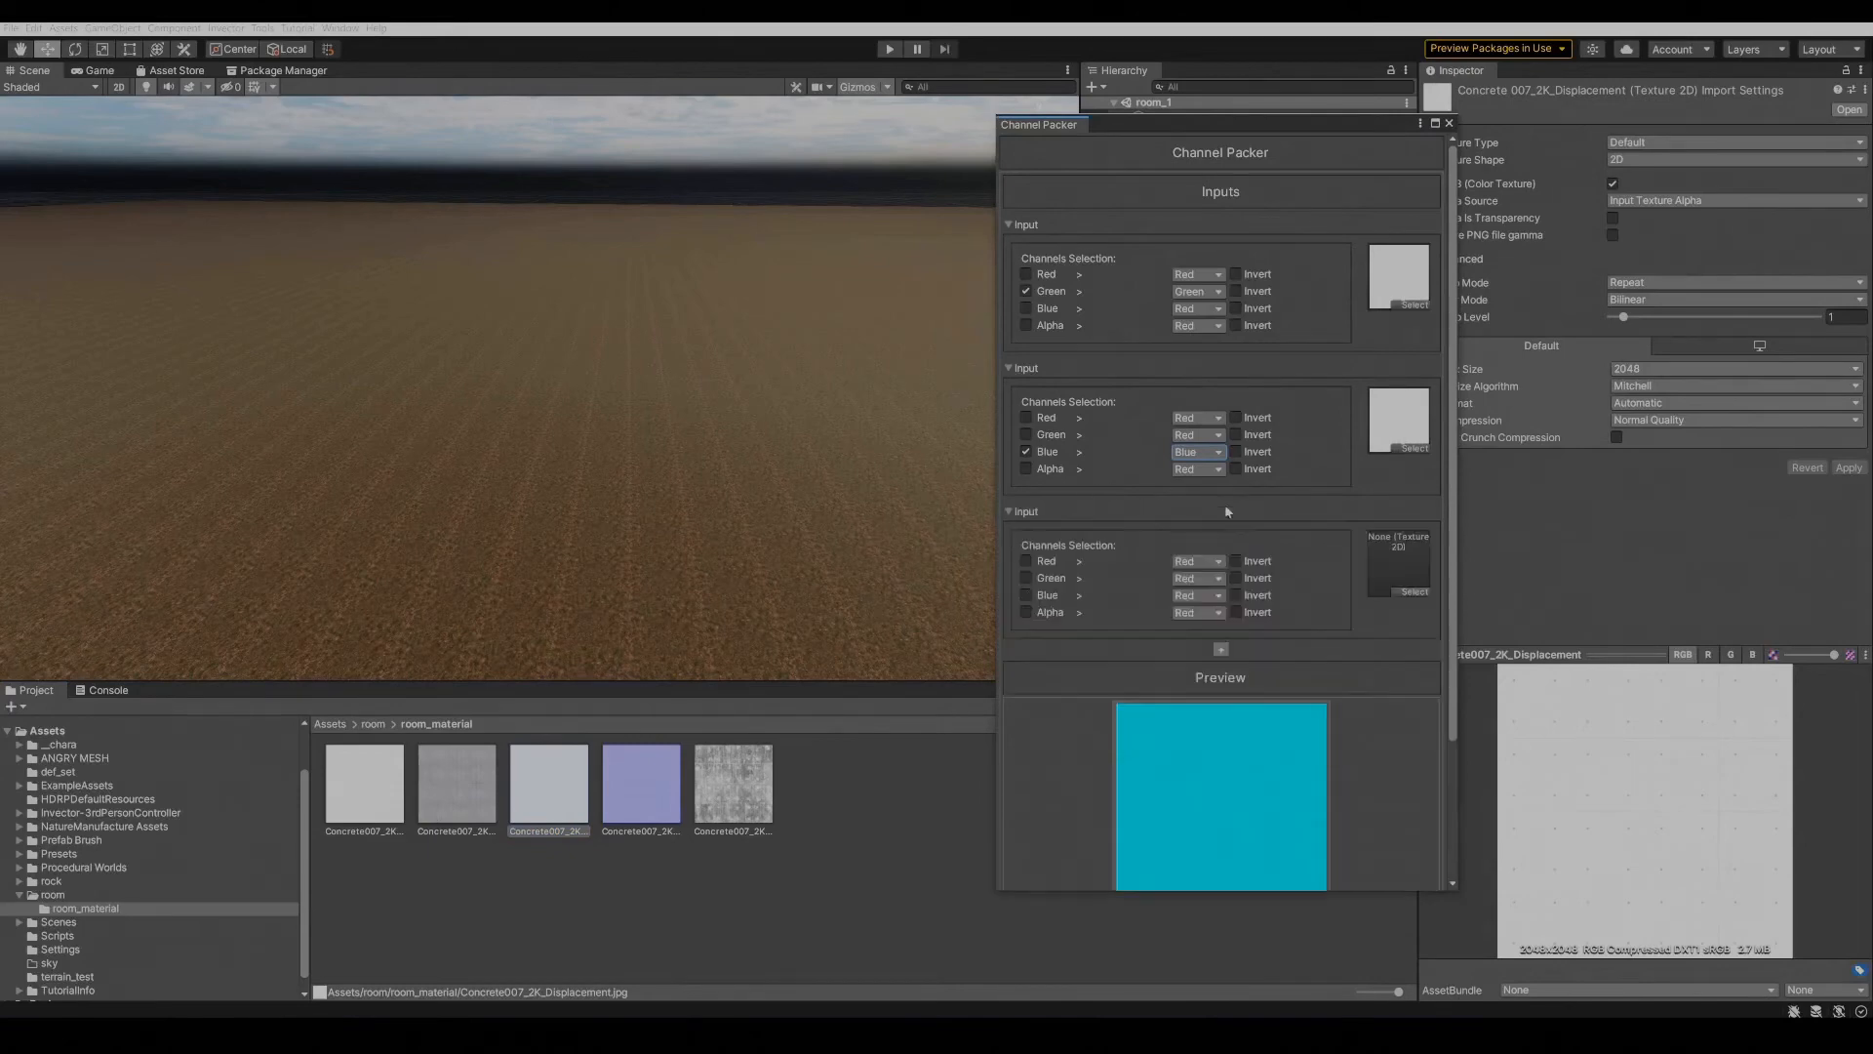
pyautogui.click(1199, 615)
pyautogui.click(1199, 675)
pyautogui.moveTo(1391, 576); pyautogui.dragTo(1392, 577)
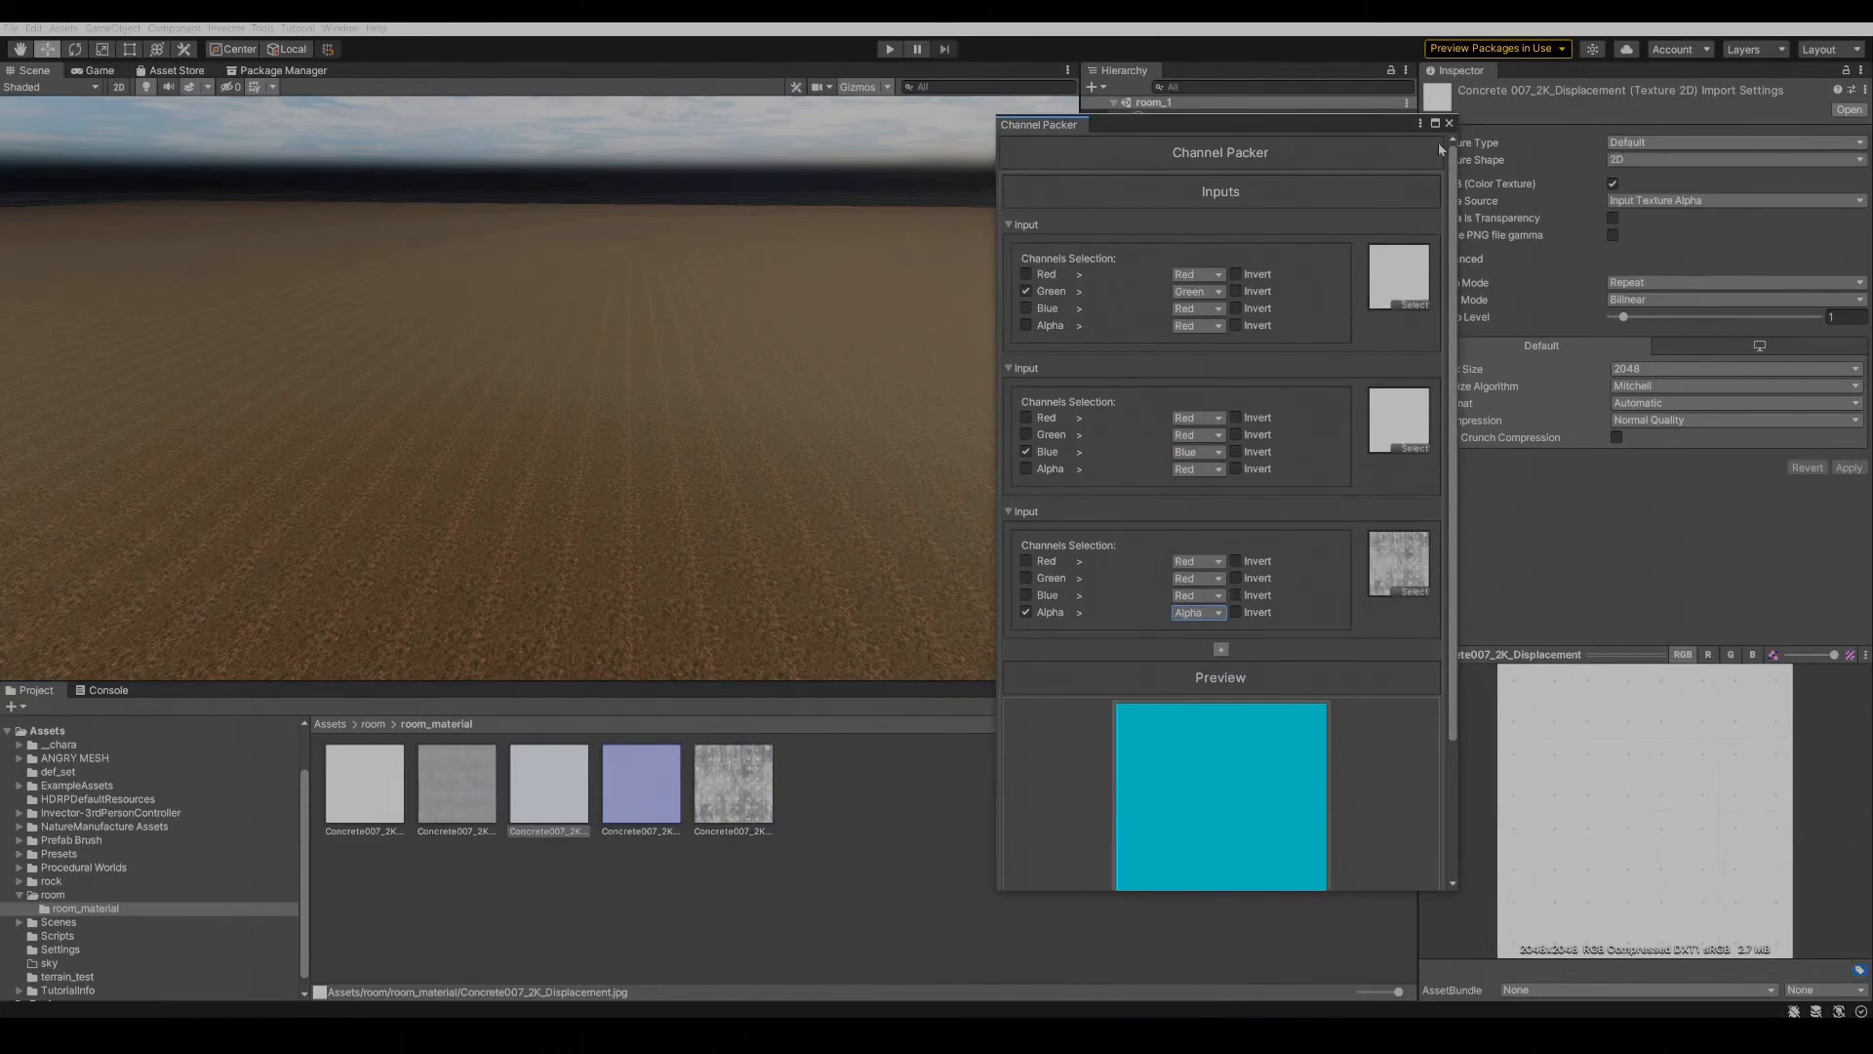
# Generate the packed 2048 PNG texture and save it as texture.png in the room_material folder.
pyautogui.scroll(-5, 1229, 781)
pyautogui.click(1221, 863)
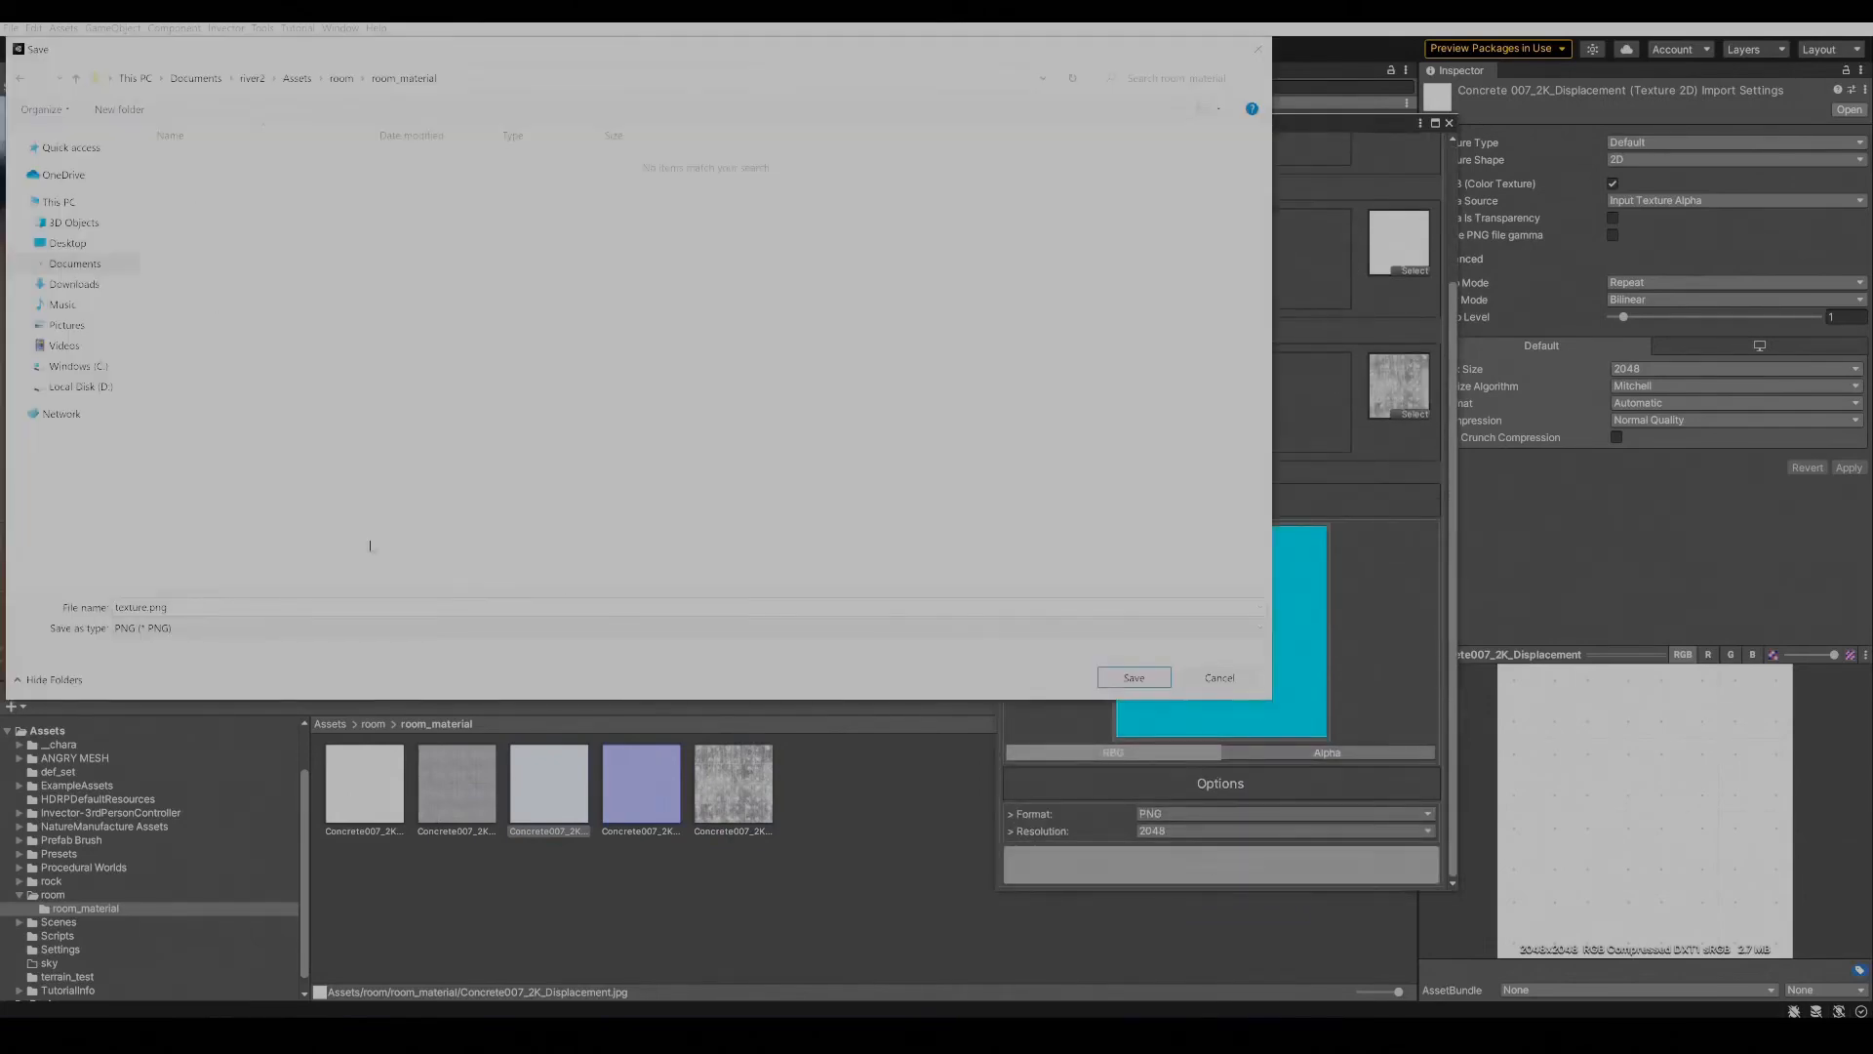
pyautogui.moveTo(880, 55); pyautogui.dragTo(1077, 50)
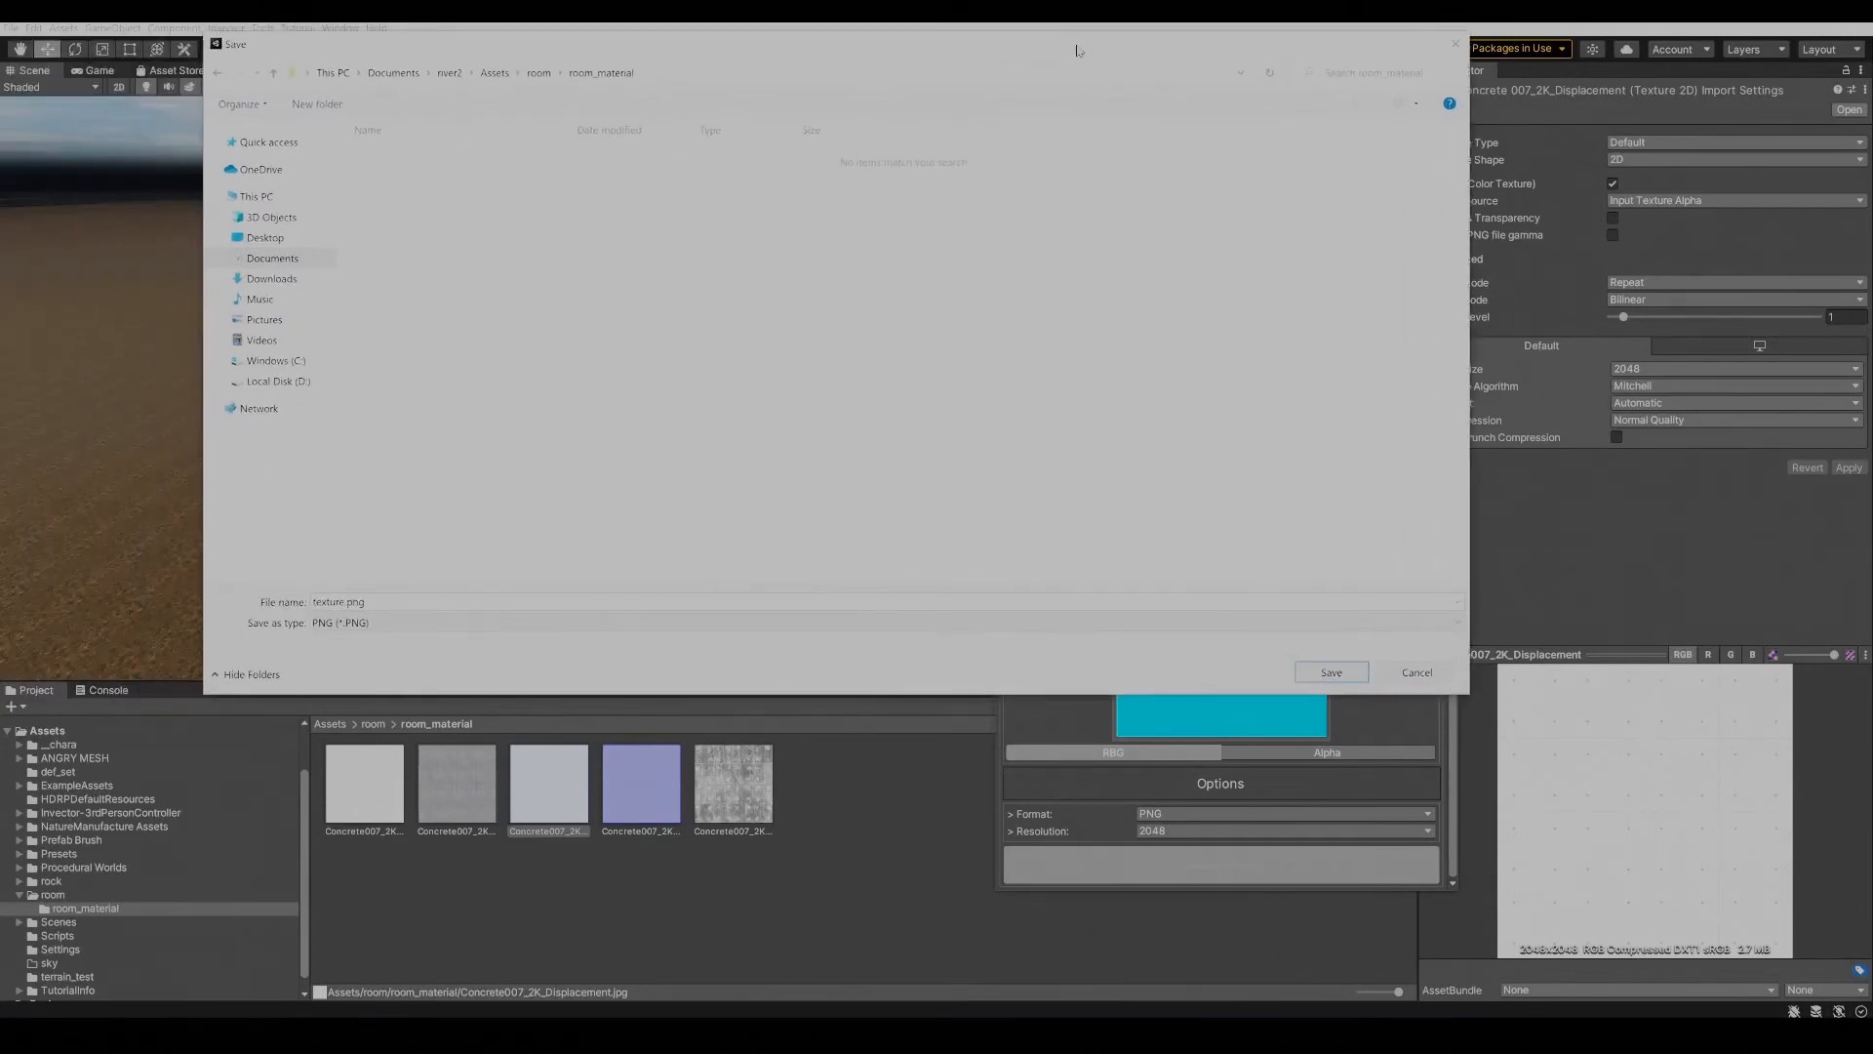
pyautogui.click(1355, 675)
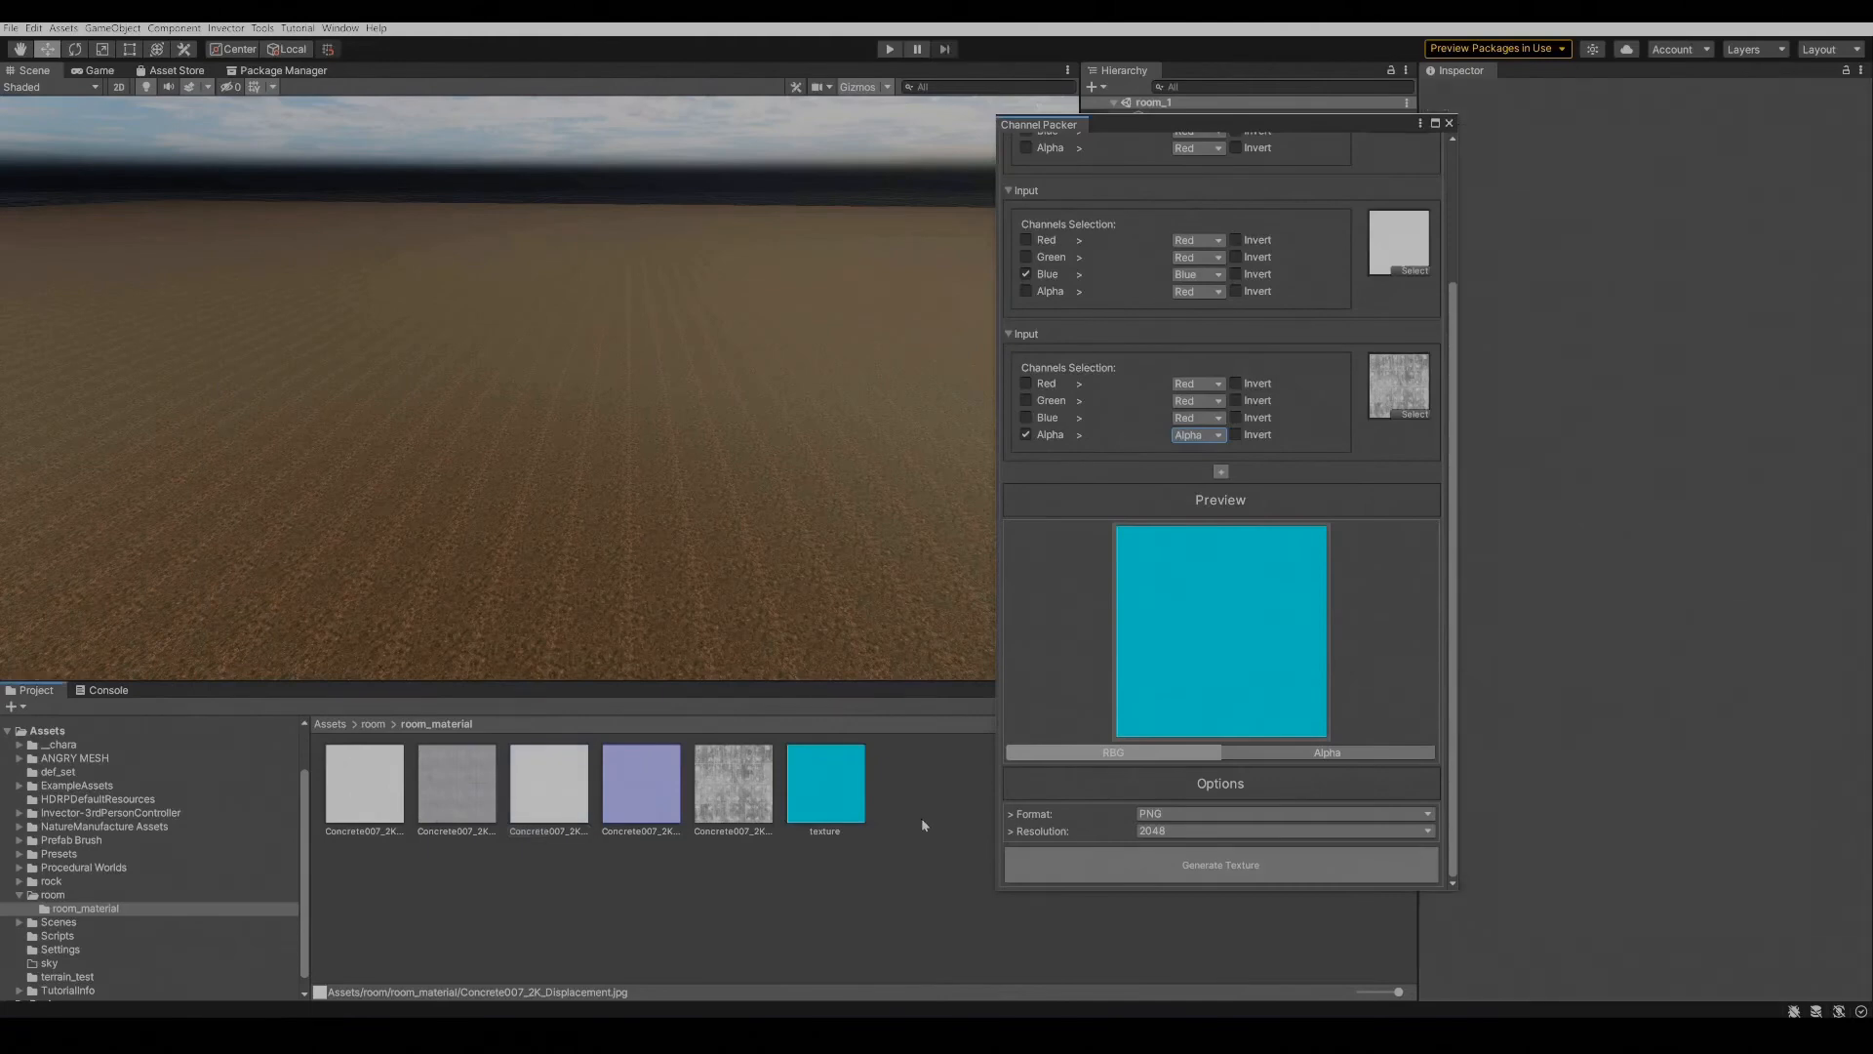
# Close the Channel Packer and create a material named room in the room_material folder.
pyautogui.rightClick(923, 825)
pyautogui.moveTo(966, 449)
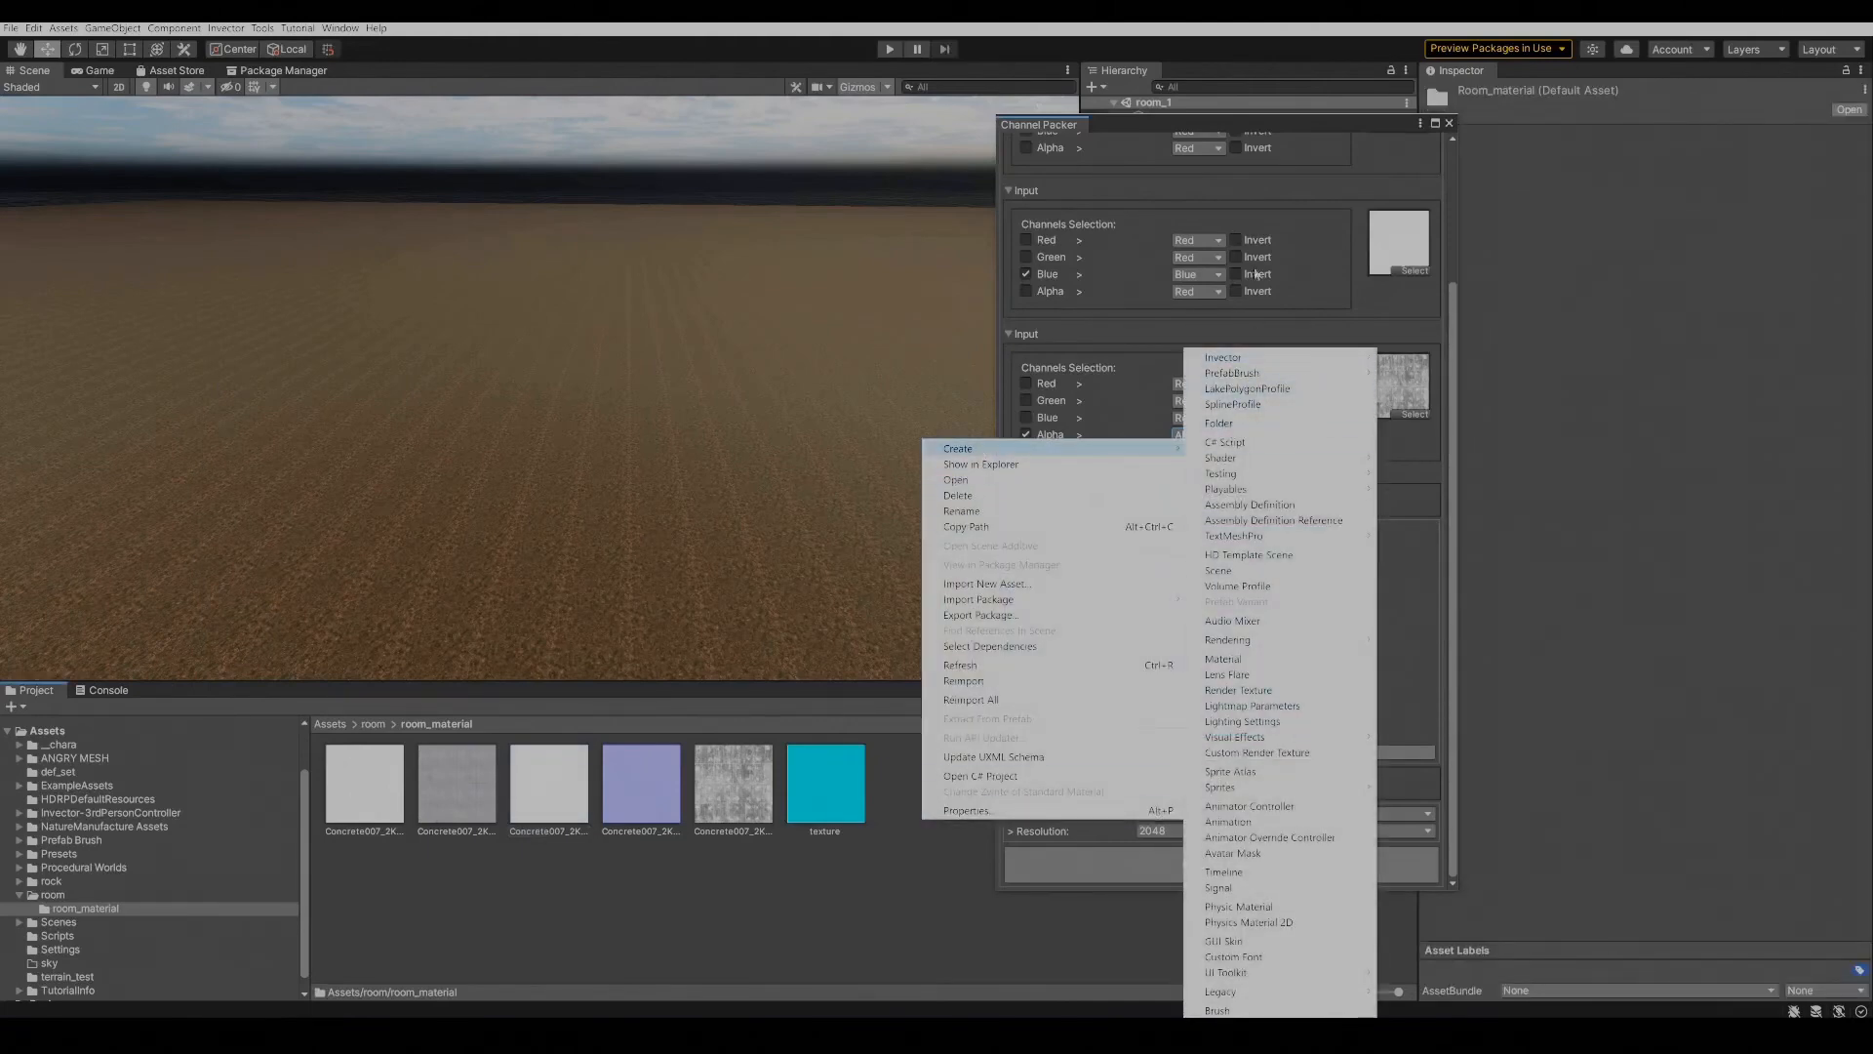
pyautogui.click(1450, 125)
pyautogui.rightClick(1001, 769)
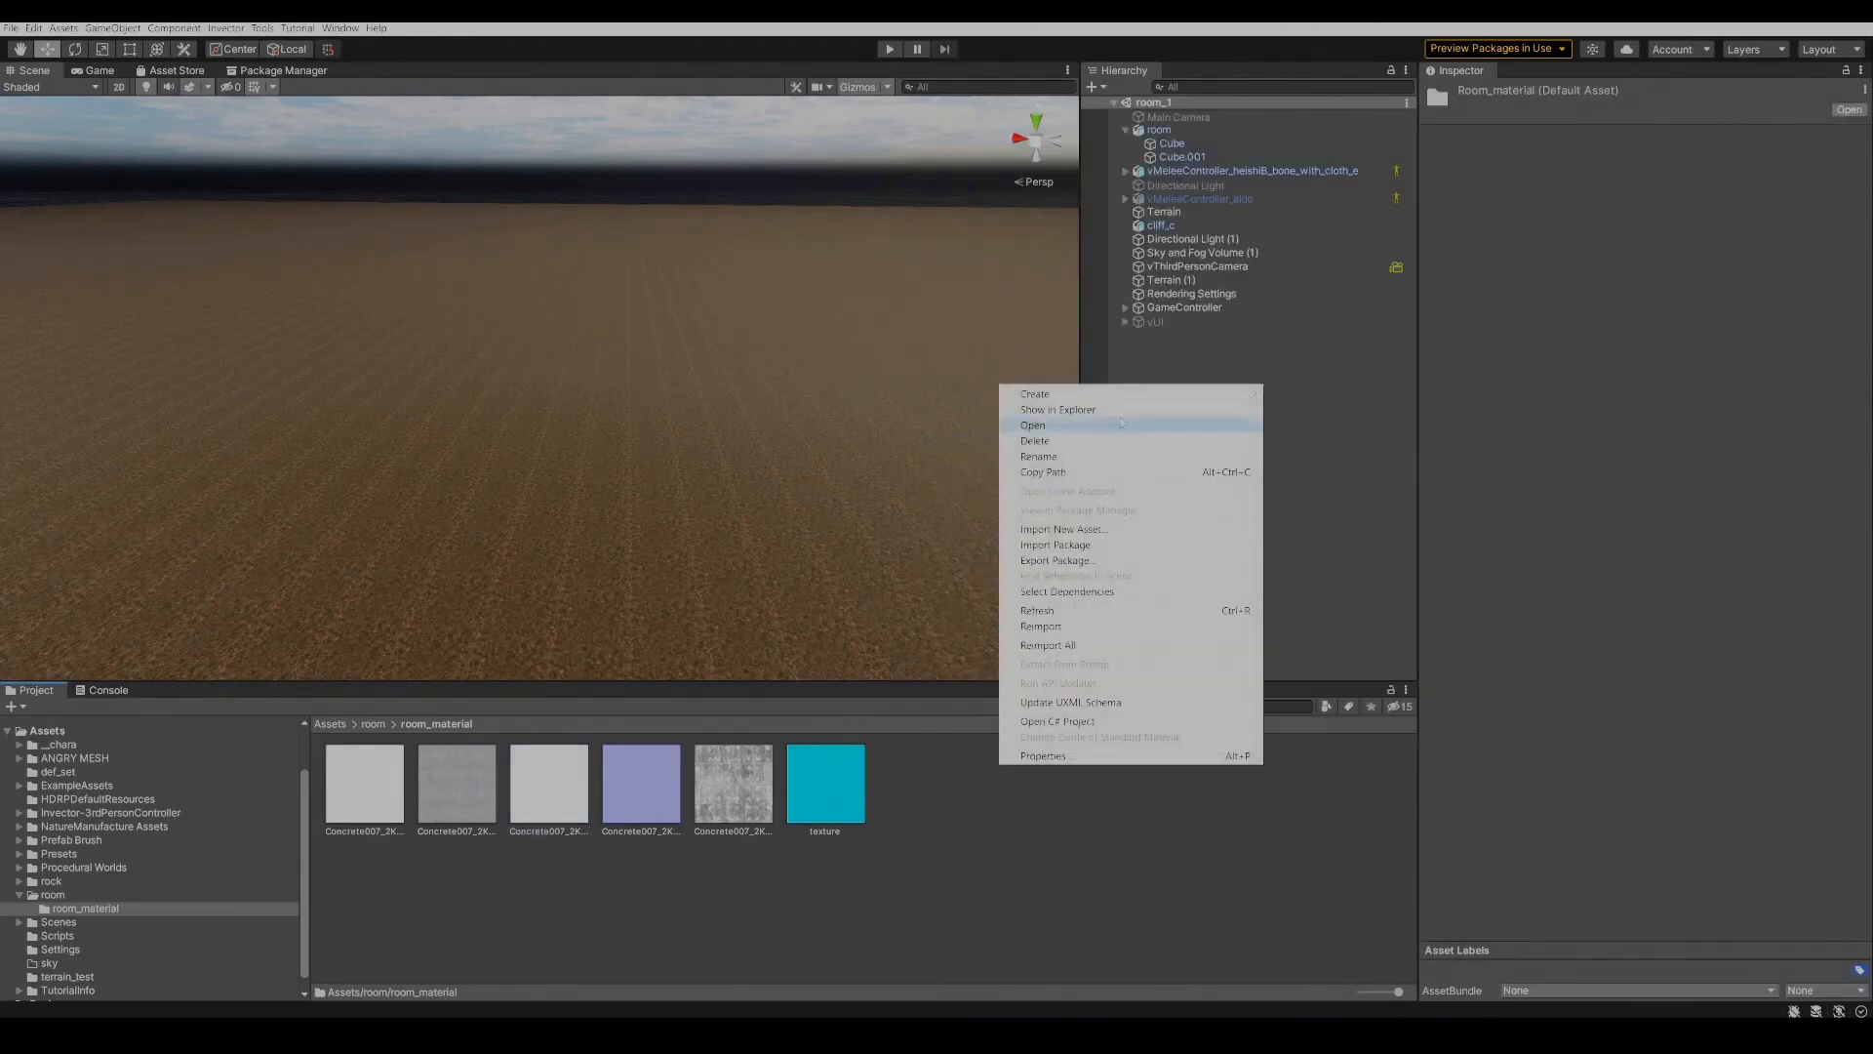
pyautogui.moveTo(1122, 394)
pyautogui.click(1328, 660)
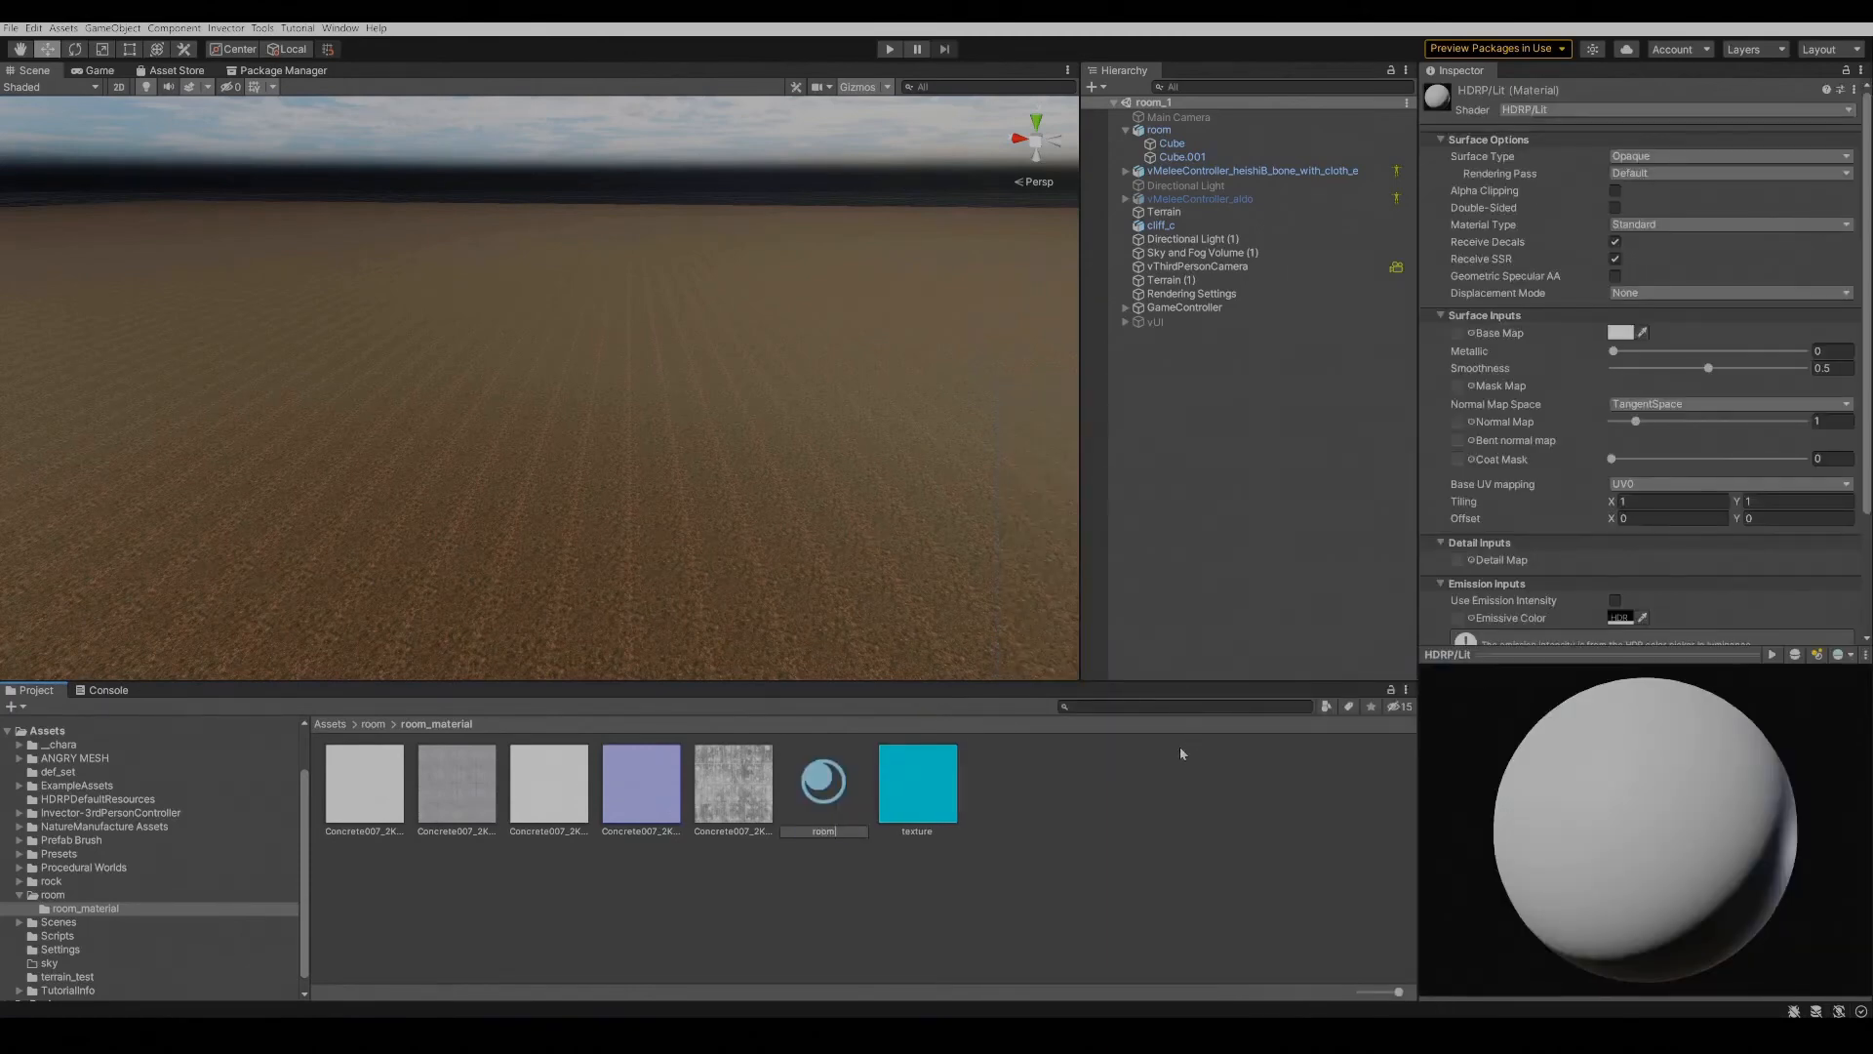
pyautogui.write('room')
pyautogui.press('Return')
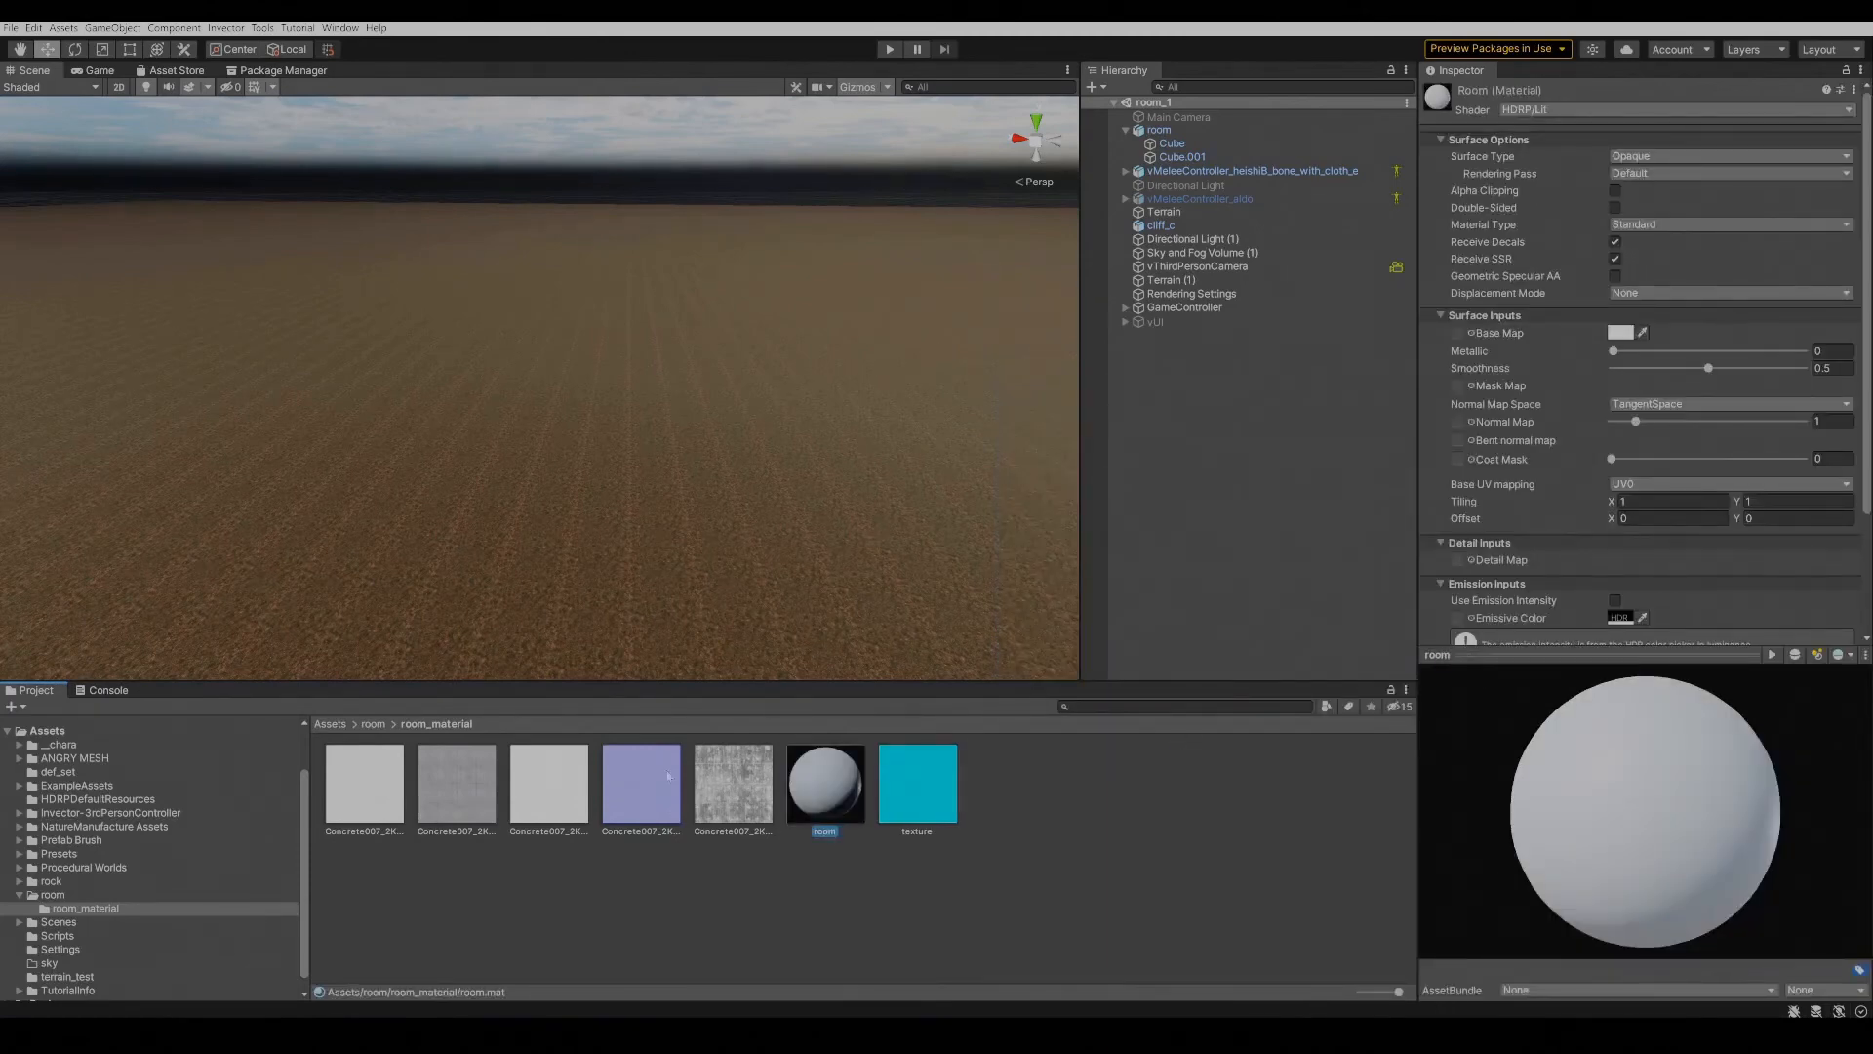
# Assign the concrete color, packed mask and normal textures to the room material and lower its maximum smoothness and ambient occlusion remapping.
pyautogui.moveTo(456, 784); pyautogui.dragTo(1453, 340)
pyautogui.moveTo(641, 784); pyautogui.dragTo(1459, 388)
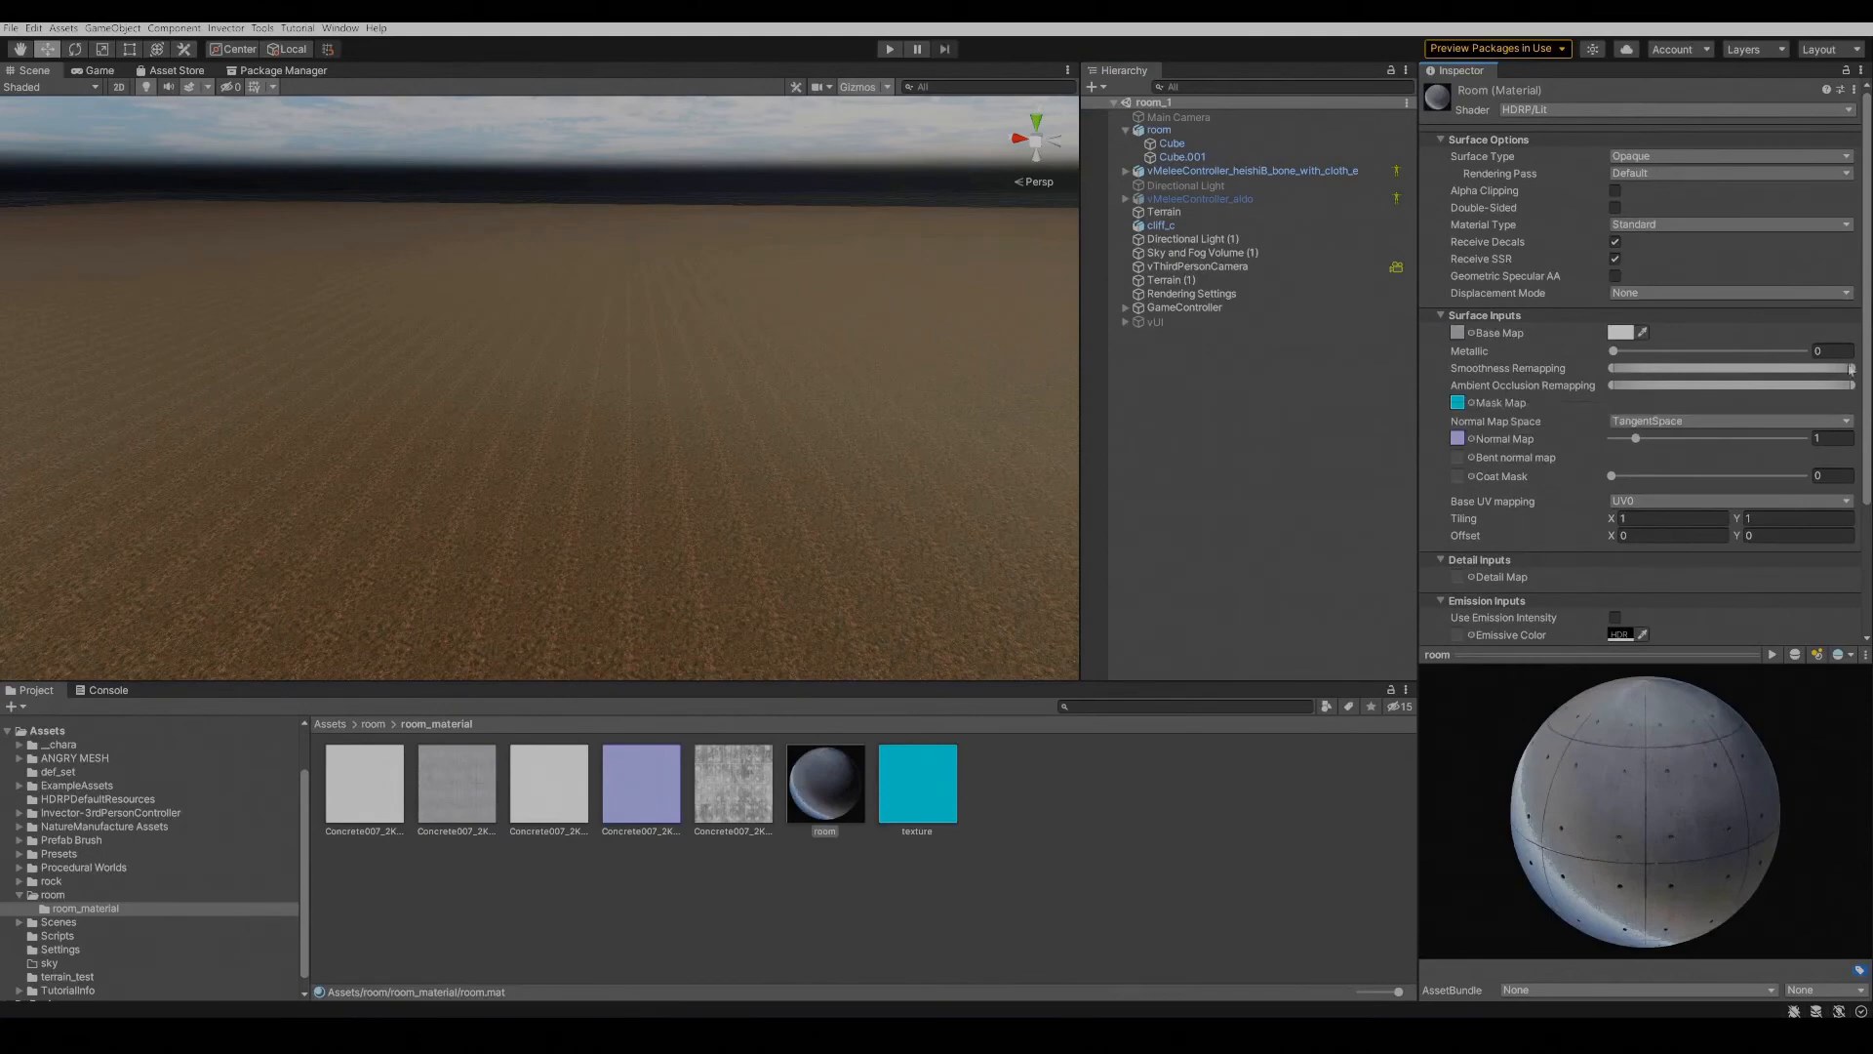
pyautogui.moveTo(1848, 366); pyautogui.dragTo(1699, 364)
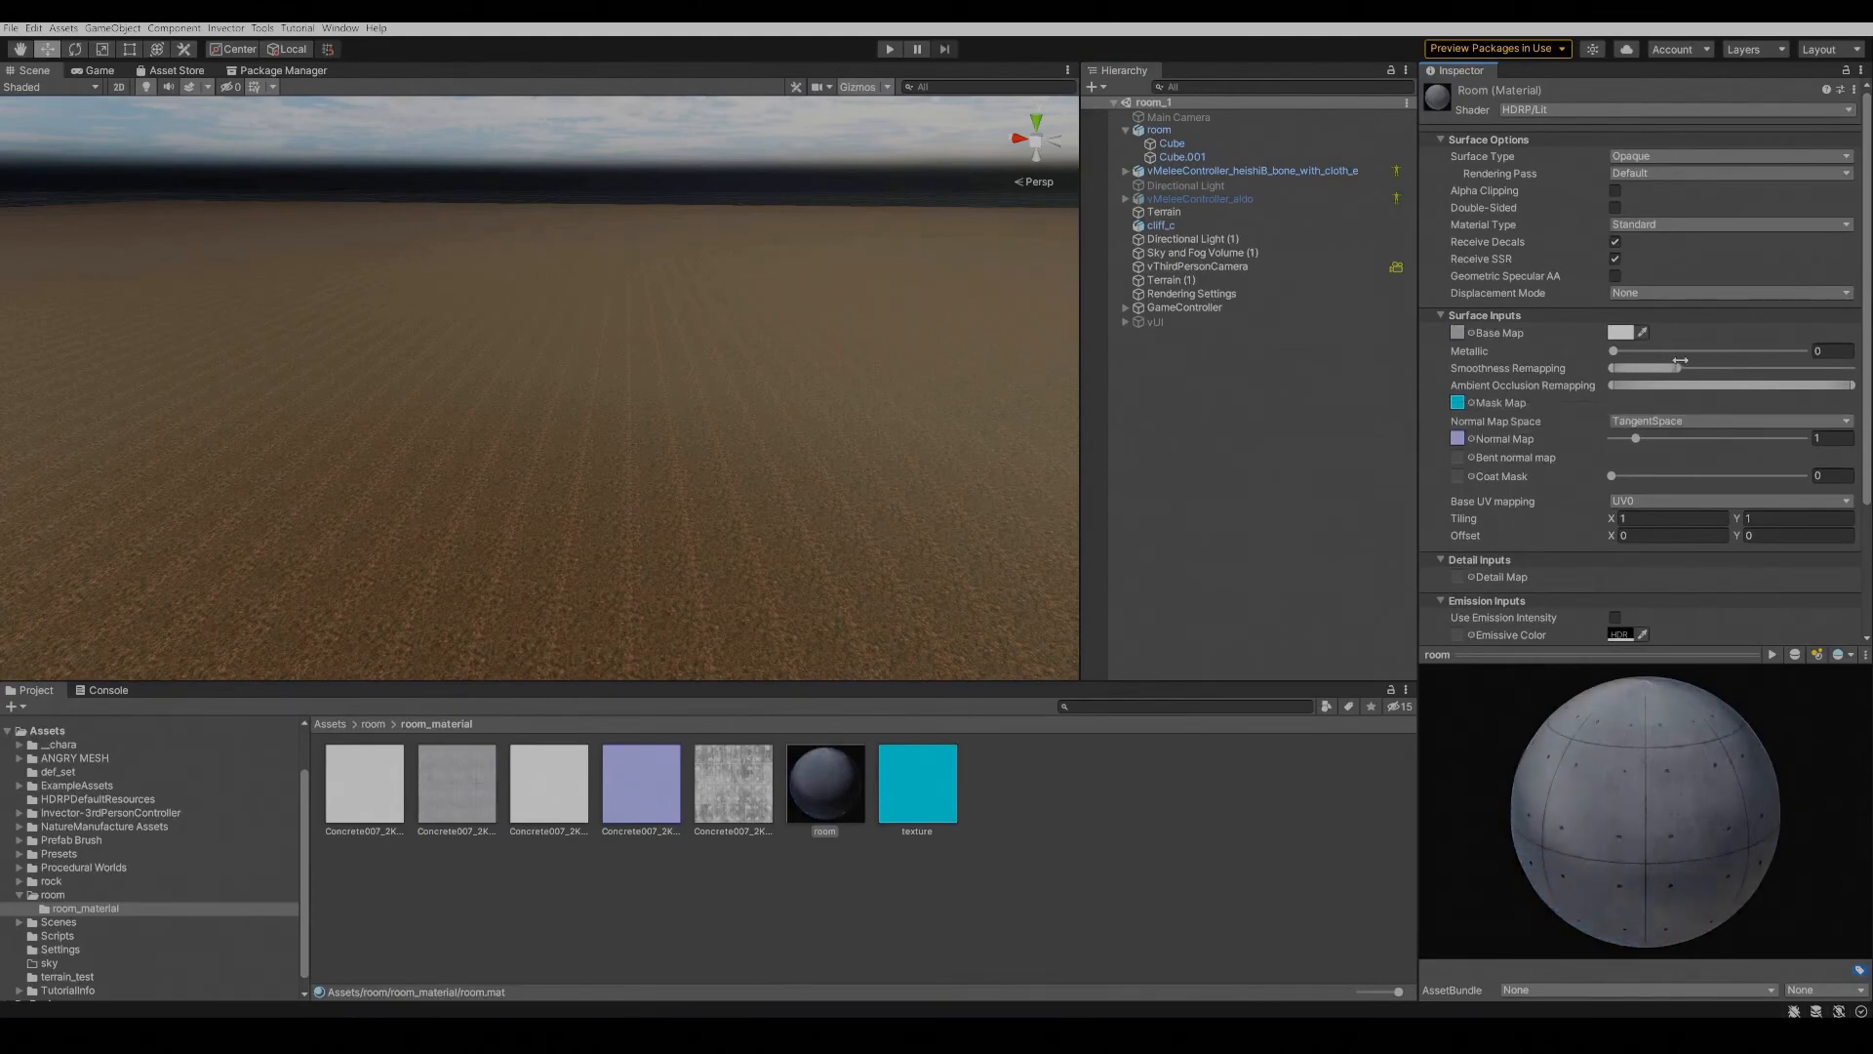
pyautogui.moveTo(1848, 386); pyautogui.dragTo(1787, 385)
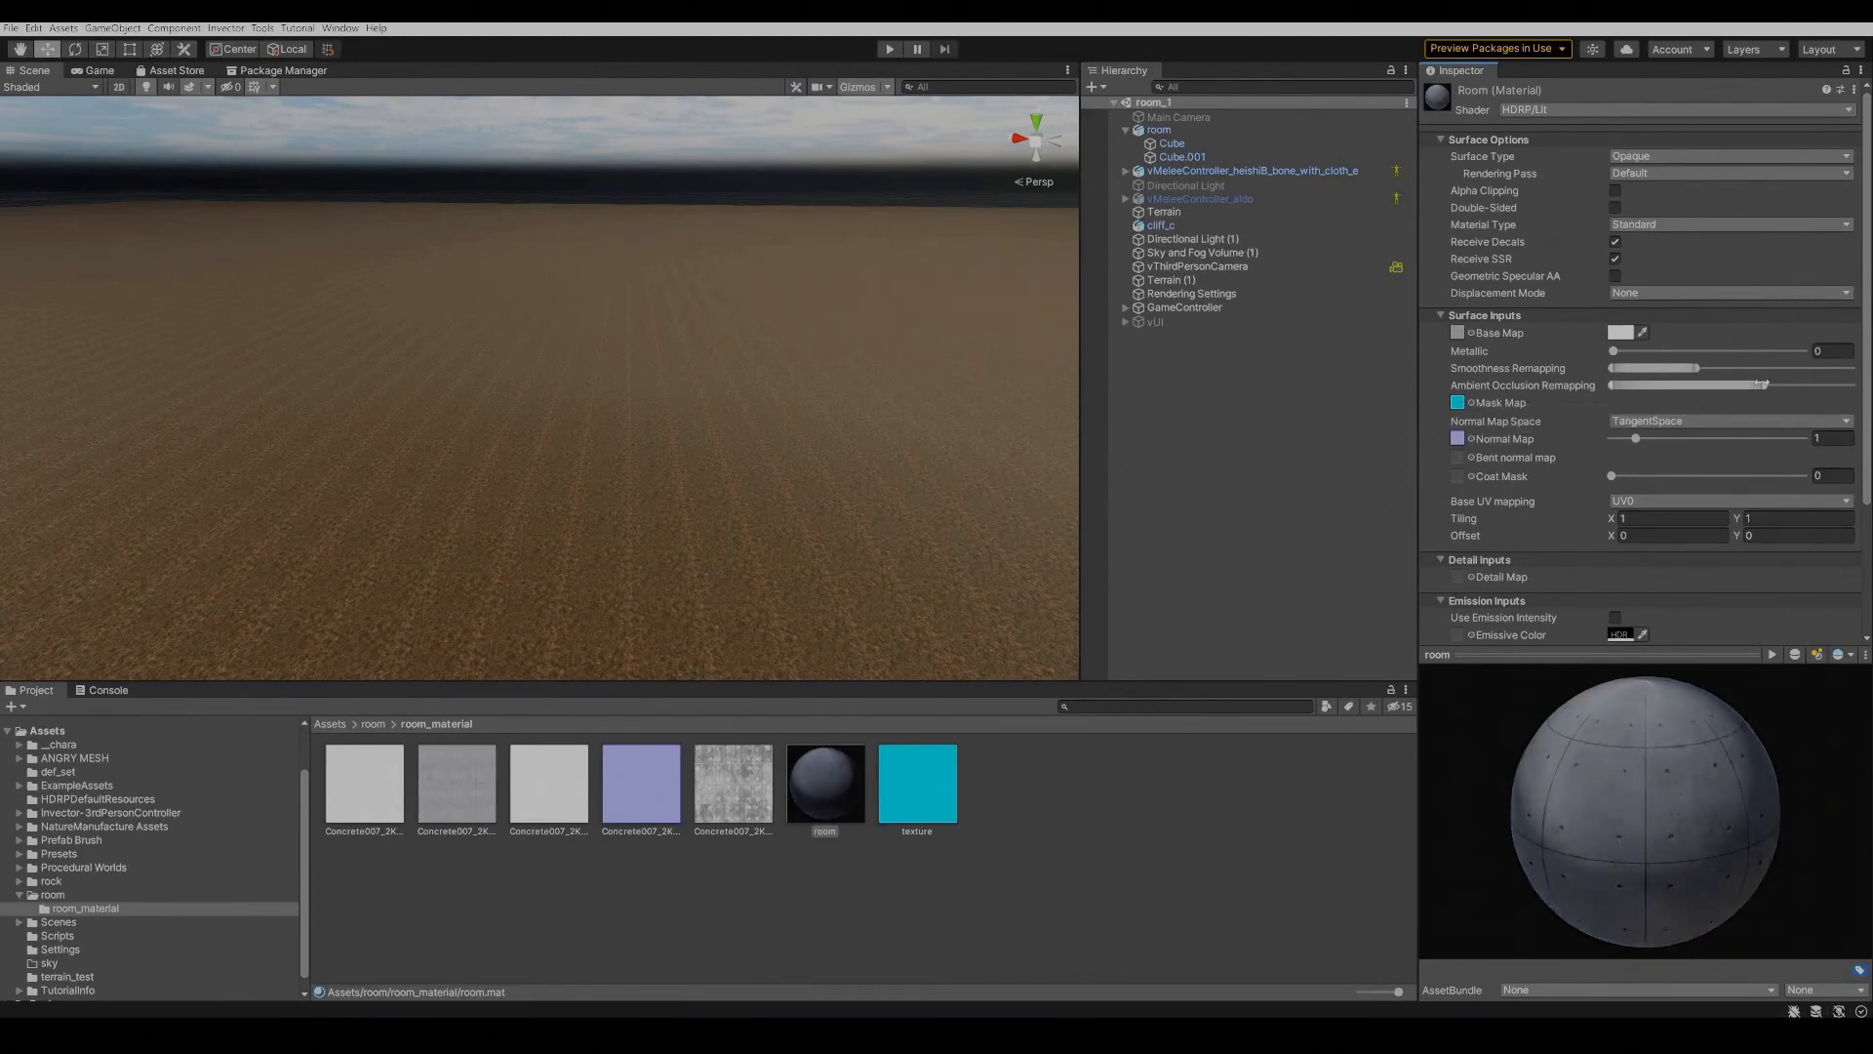
# Import room.fbx into the room assets folder and place the model on the terrain in the scene.
pyautogui.rightClick(957, 811)
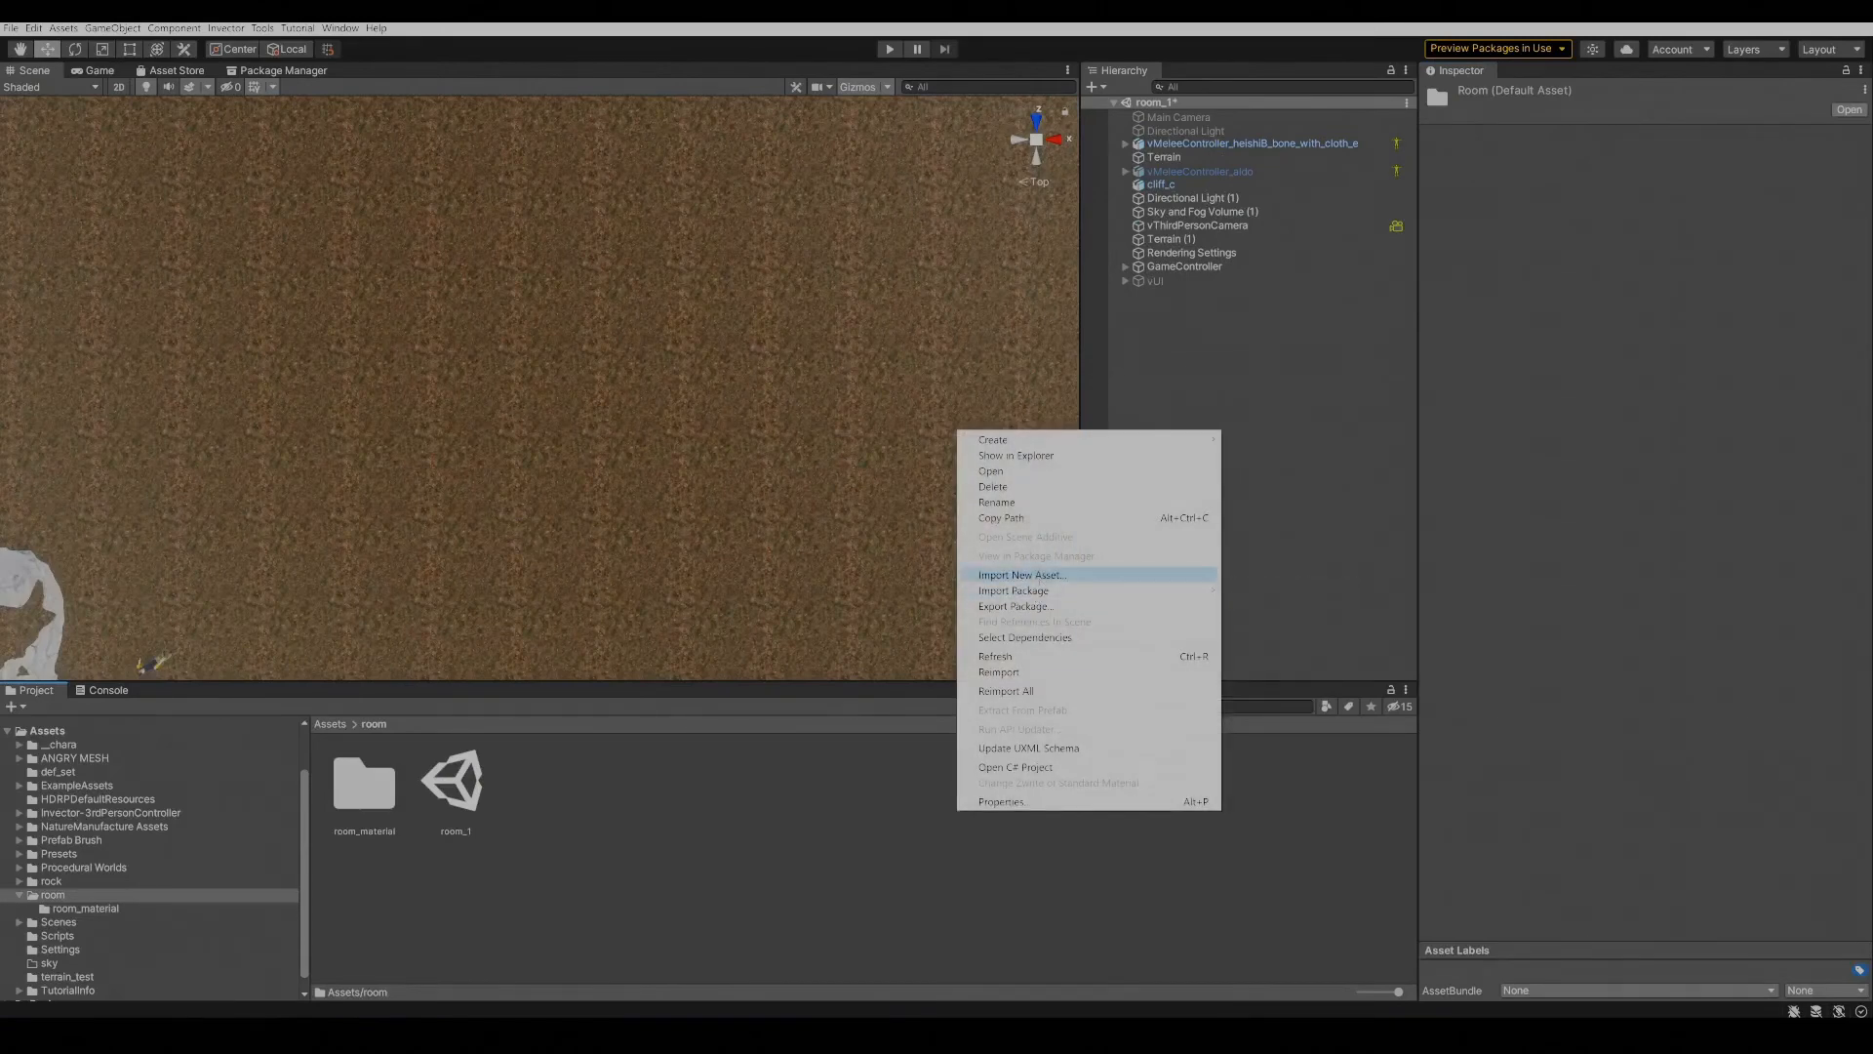
pyautogui.click(1021, 575)
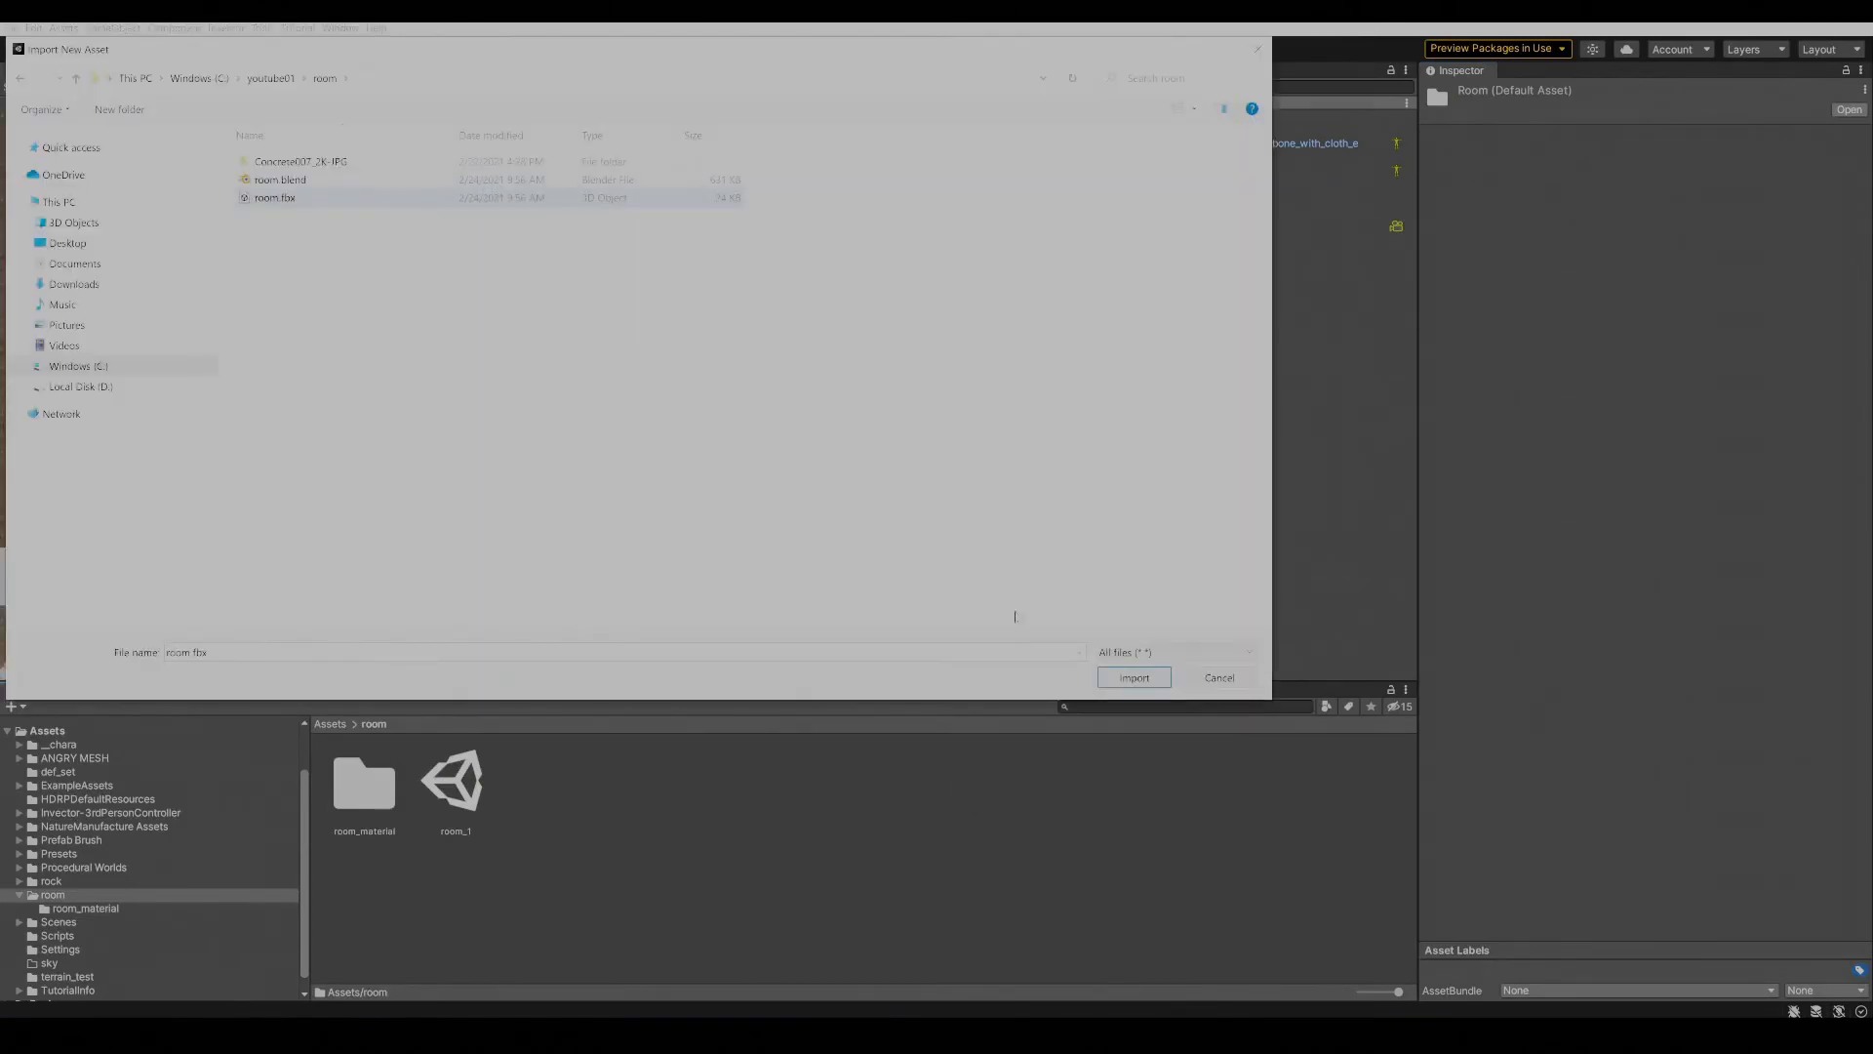
pyautogui.click(1134, 678)
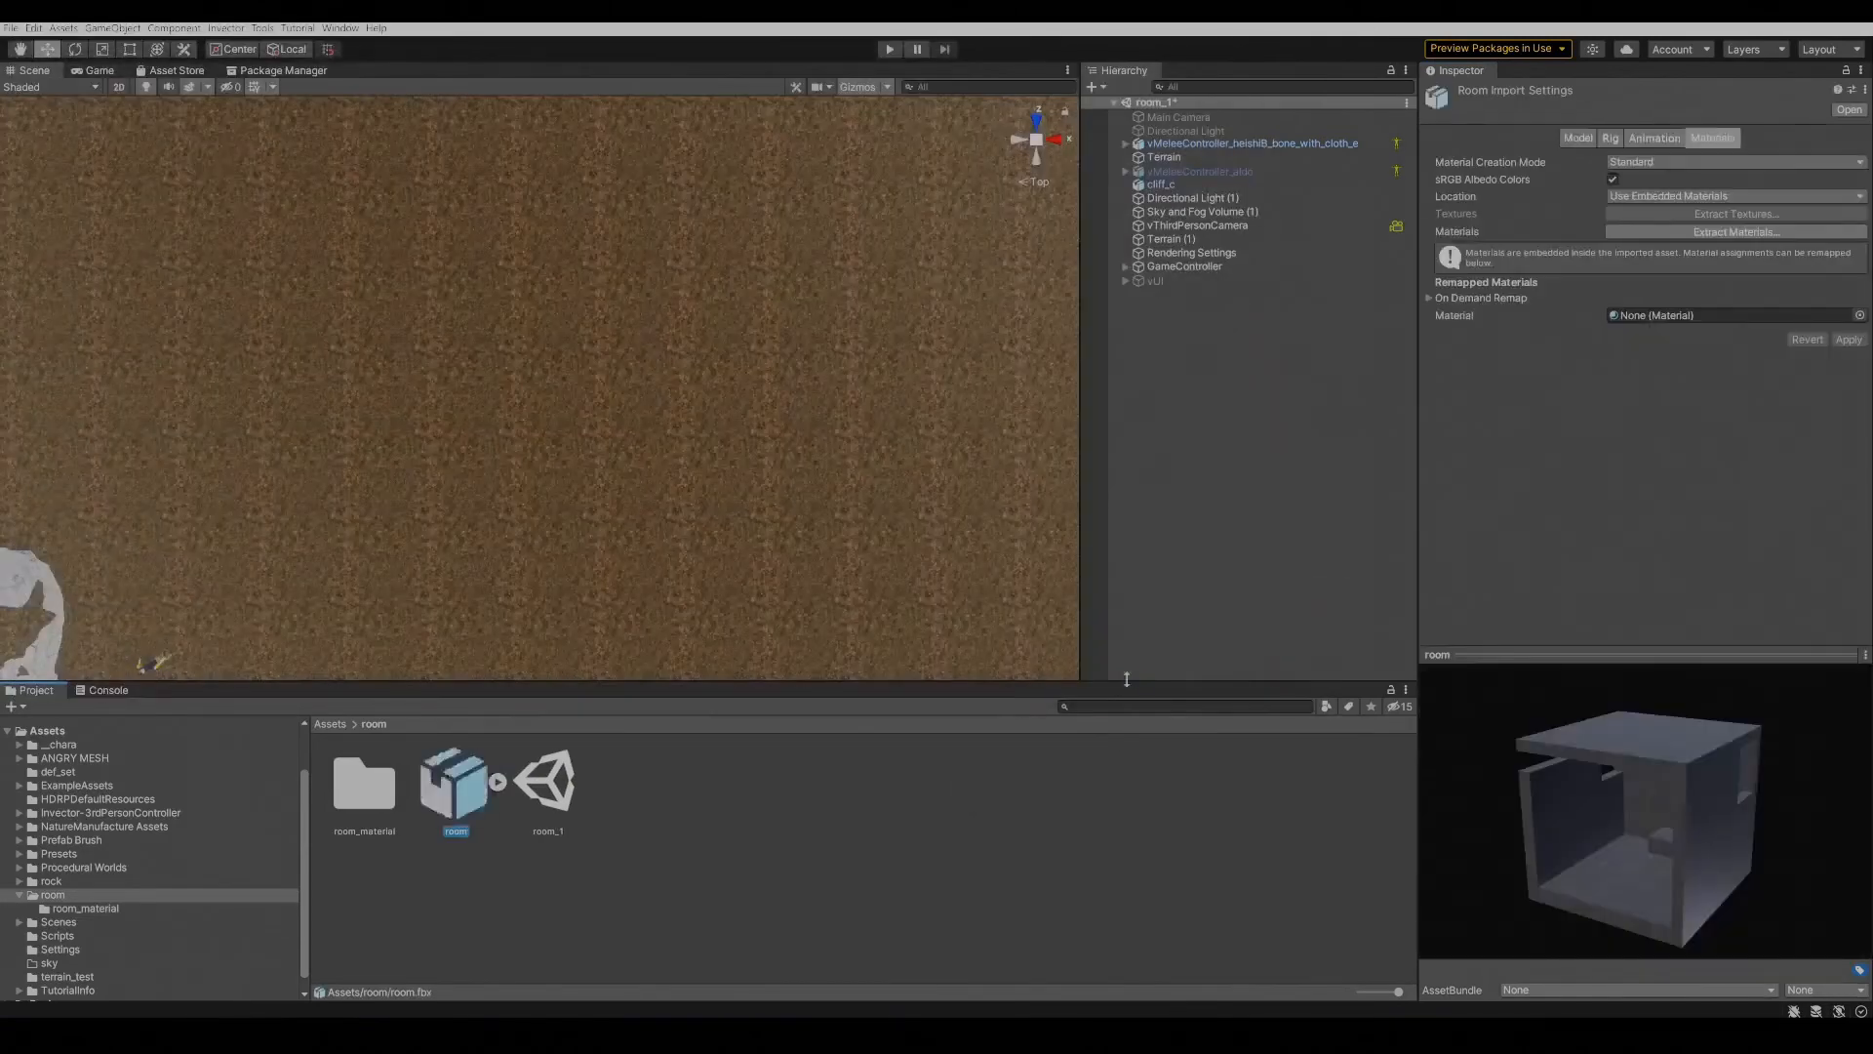
pyautogui.moveTo(456, 783); pyautogui.dragTo(398, 628)
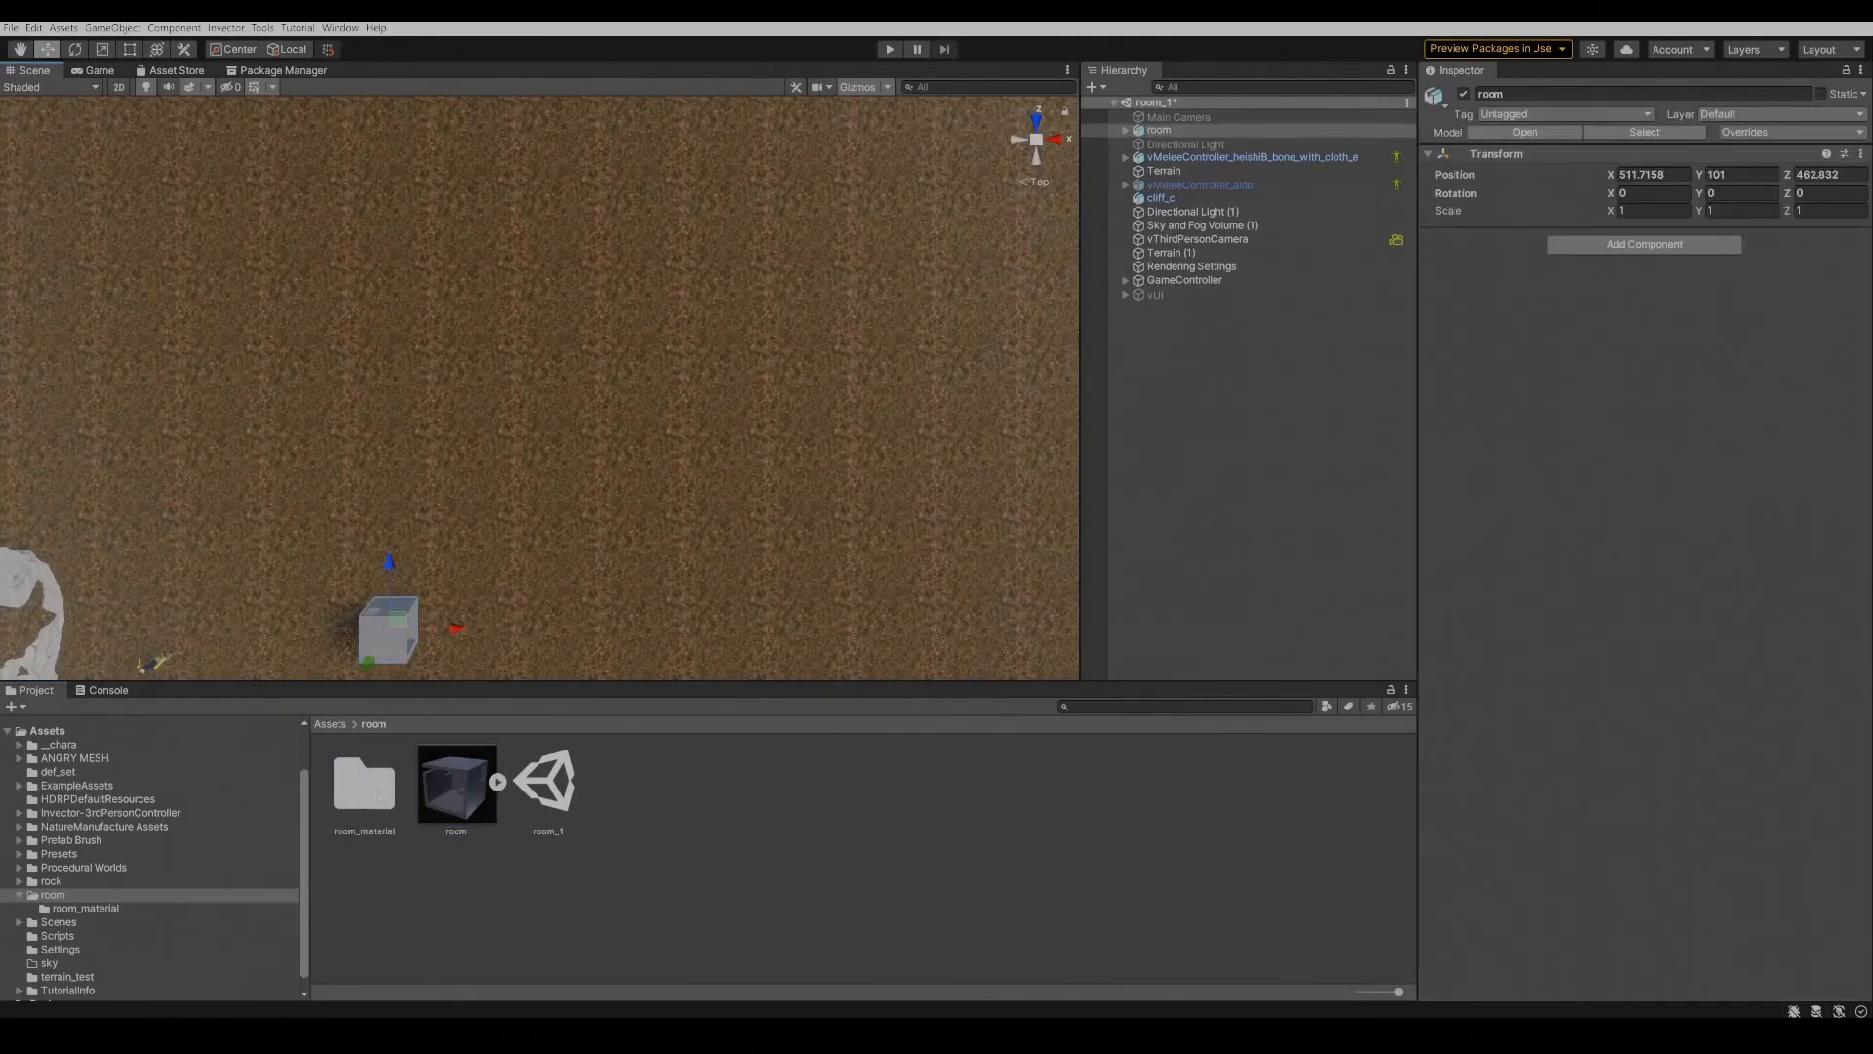
# Assign the room material to both meshes of the placed room, Cube and Cube.001.
pyautogui.click(1126, 131)
pyautogui.click(1156, 144)
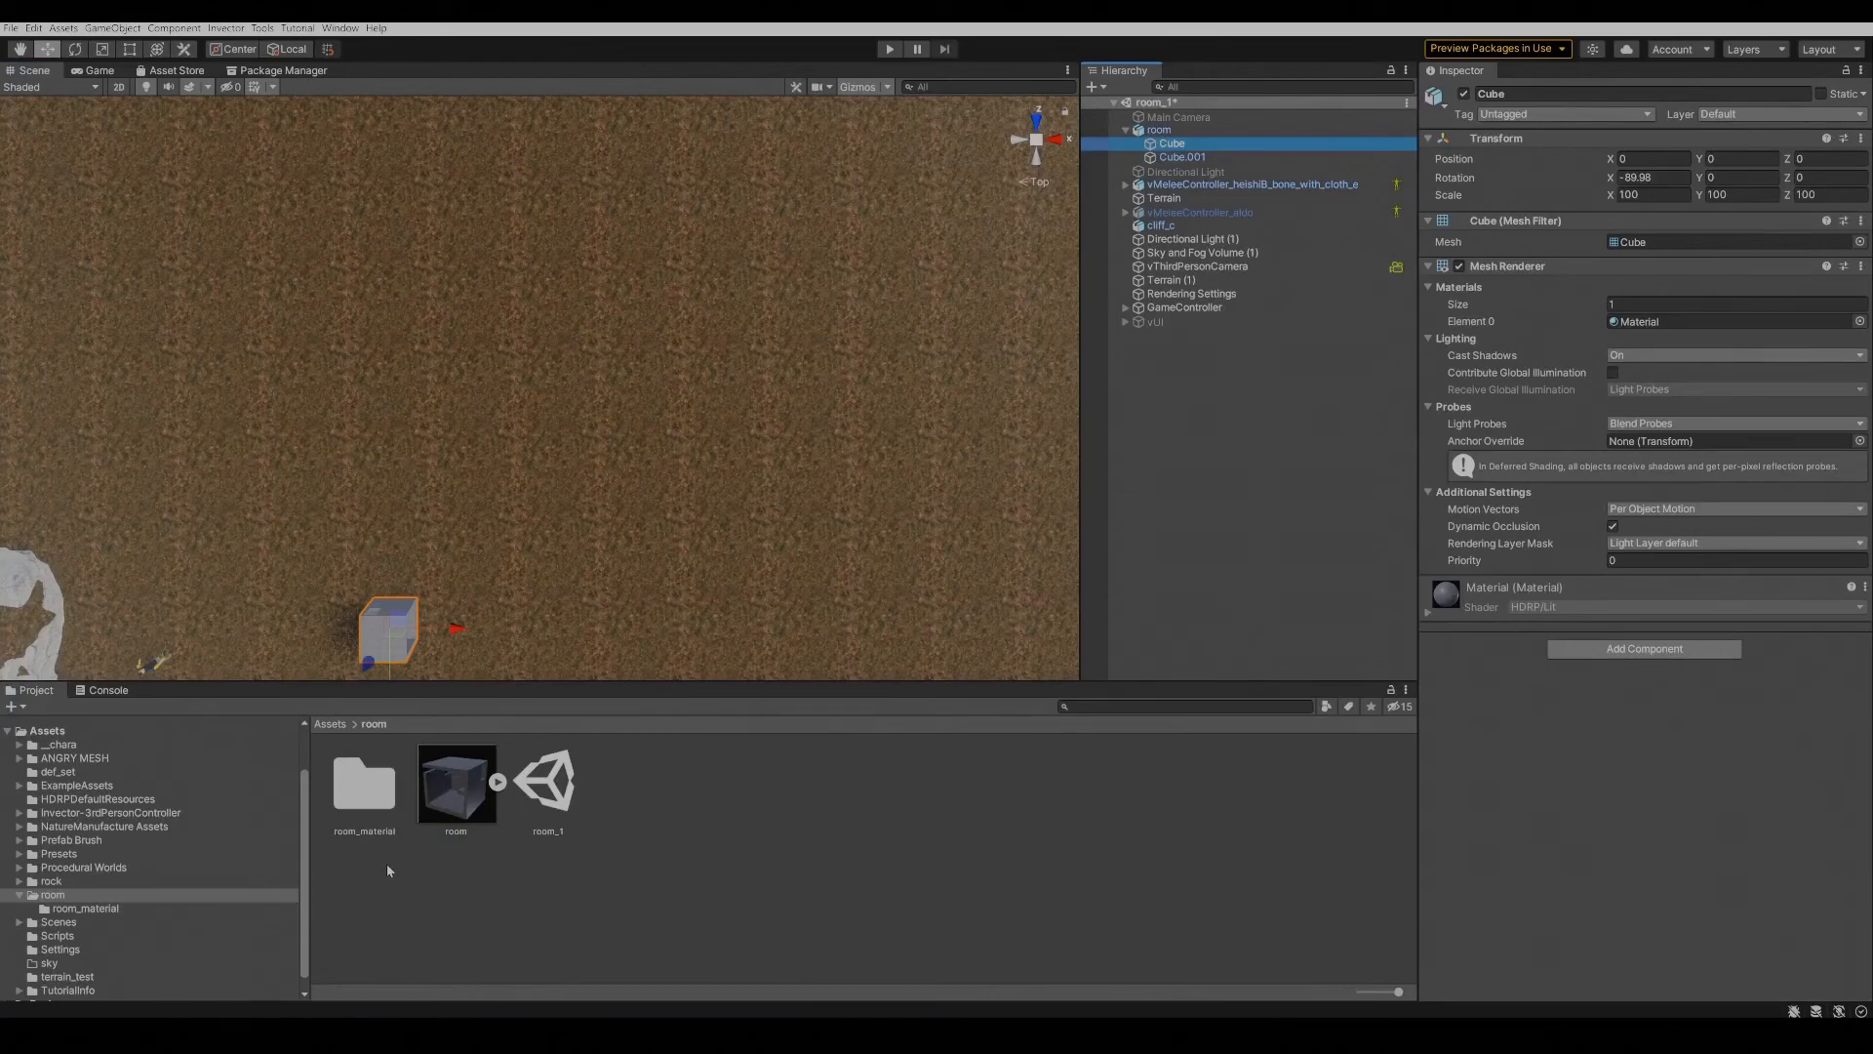
pyautogui.doubleClick(364, 785)
pyautogui.click(398, 636)
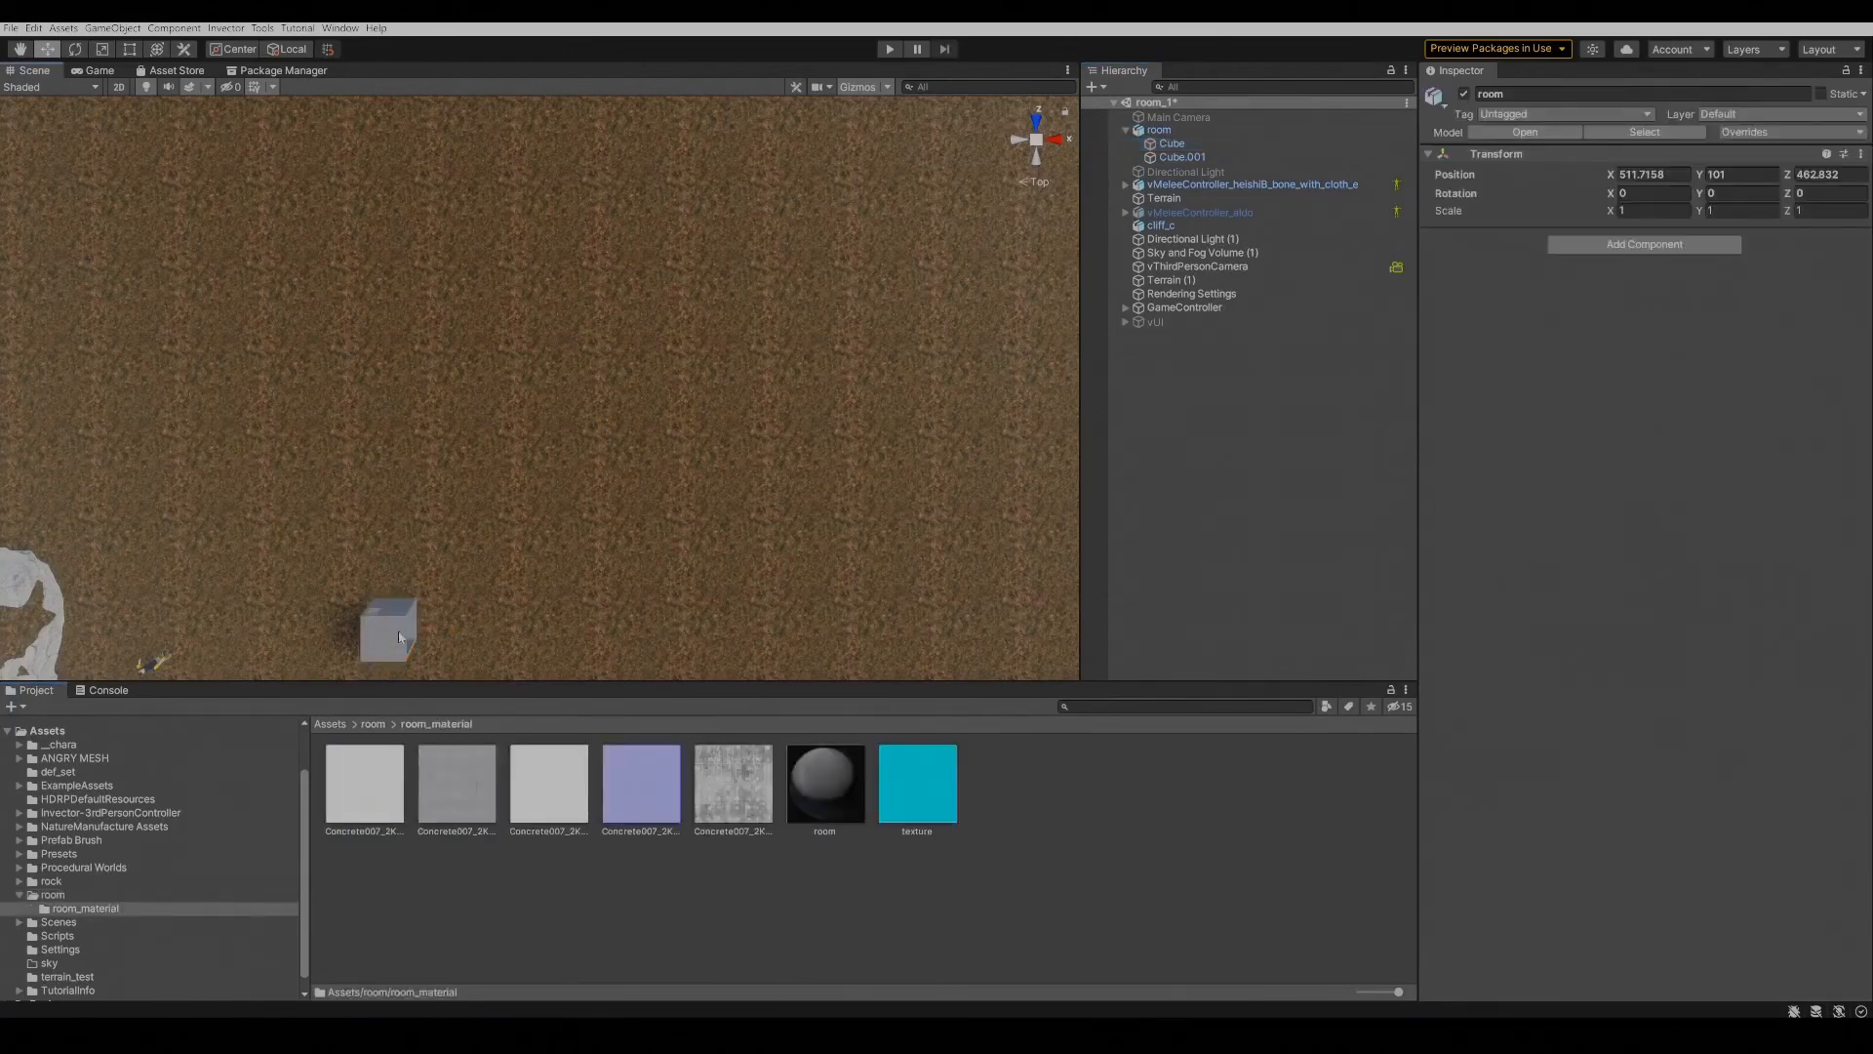
pyautogui.click(1172, 143)
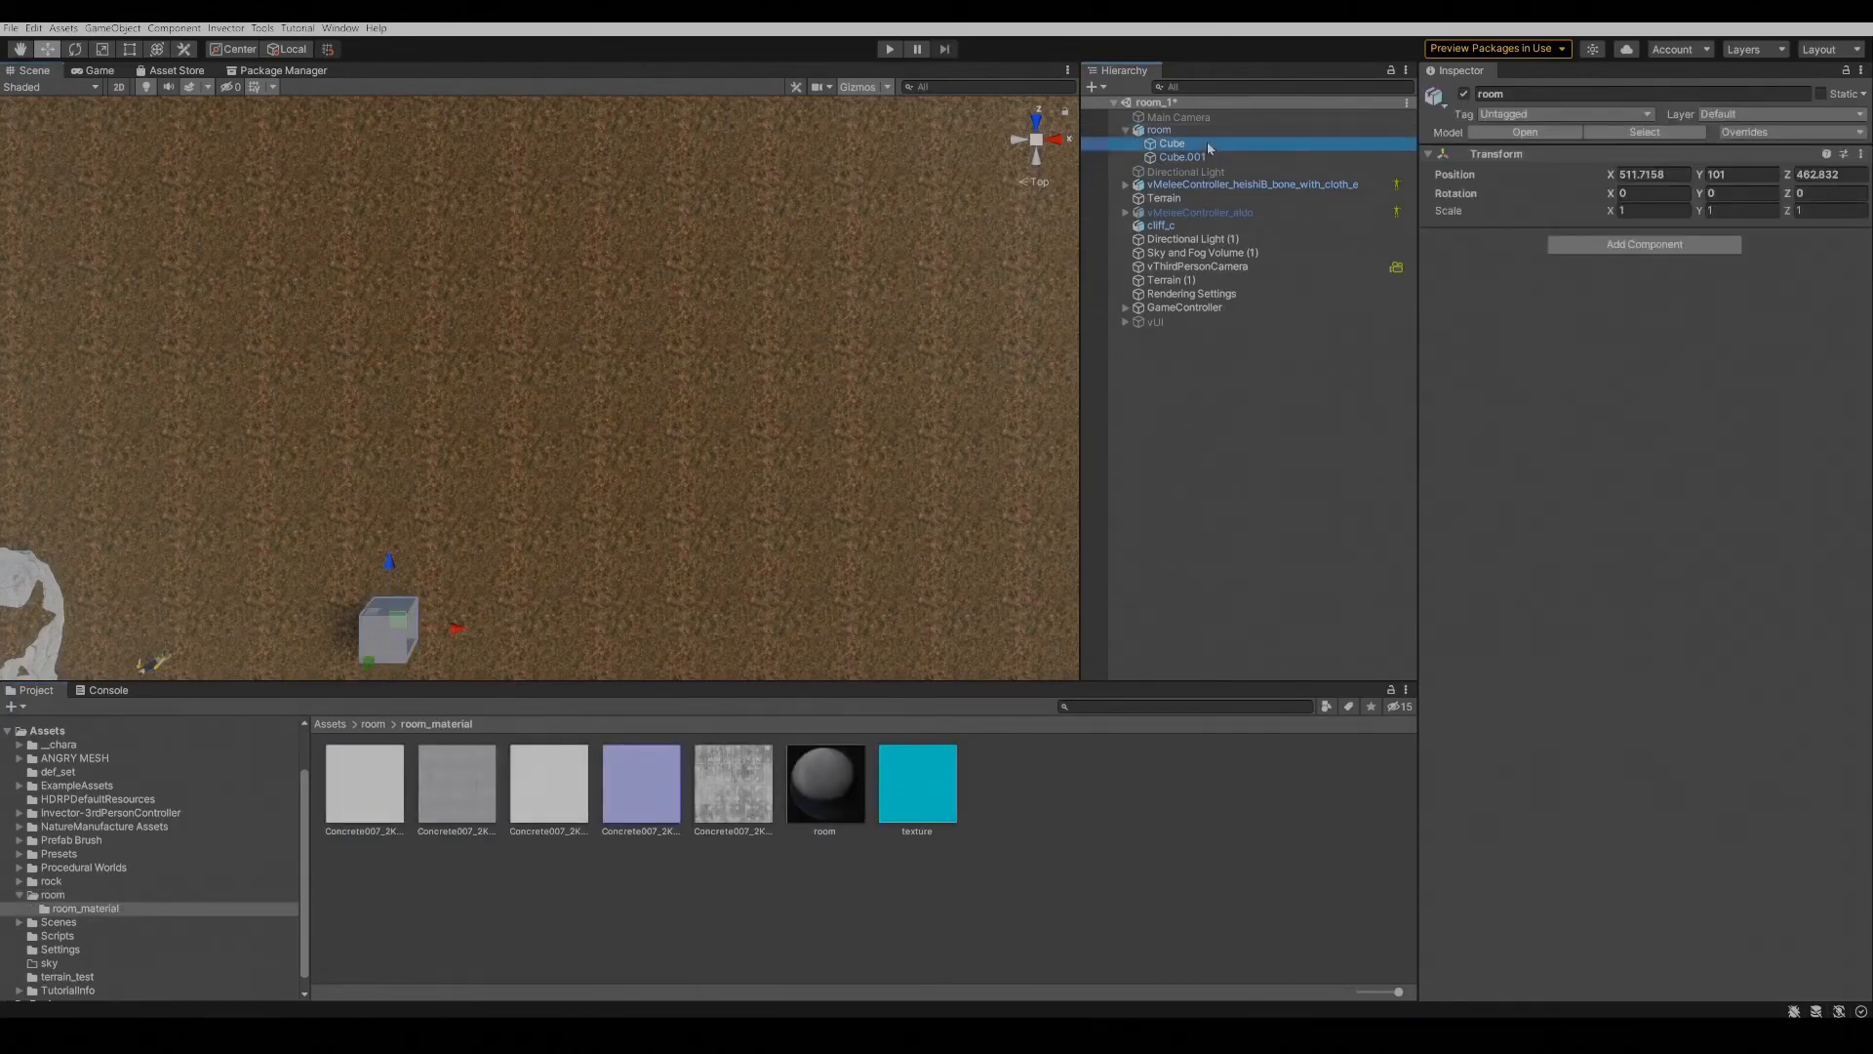
pyautogui.moveTo(1148, 732); pyautogui.dragTo(1687, 324)
pyautogui.click(1188, 158)
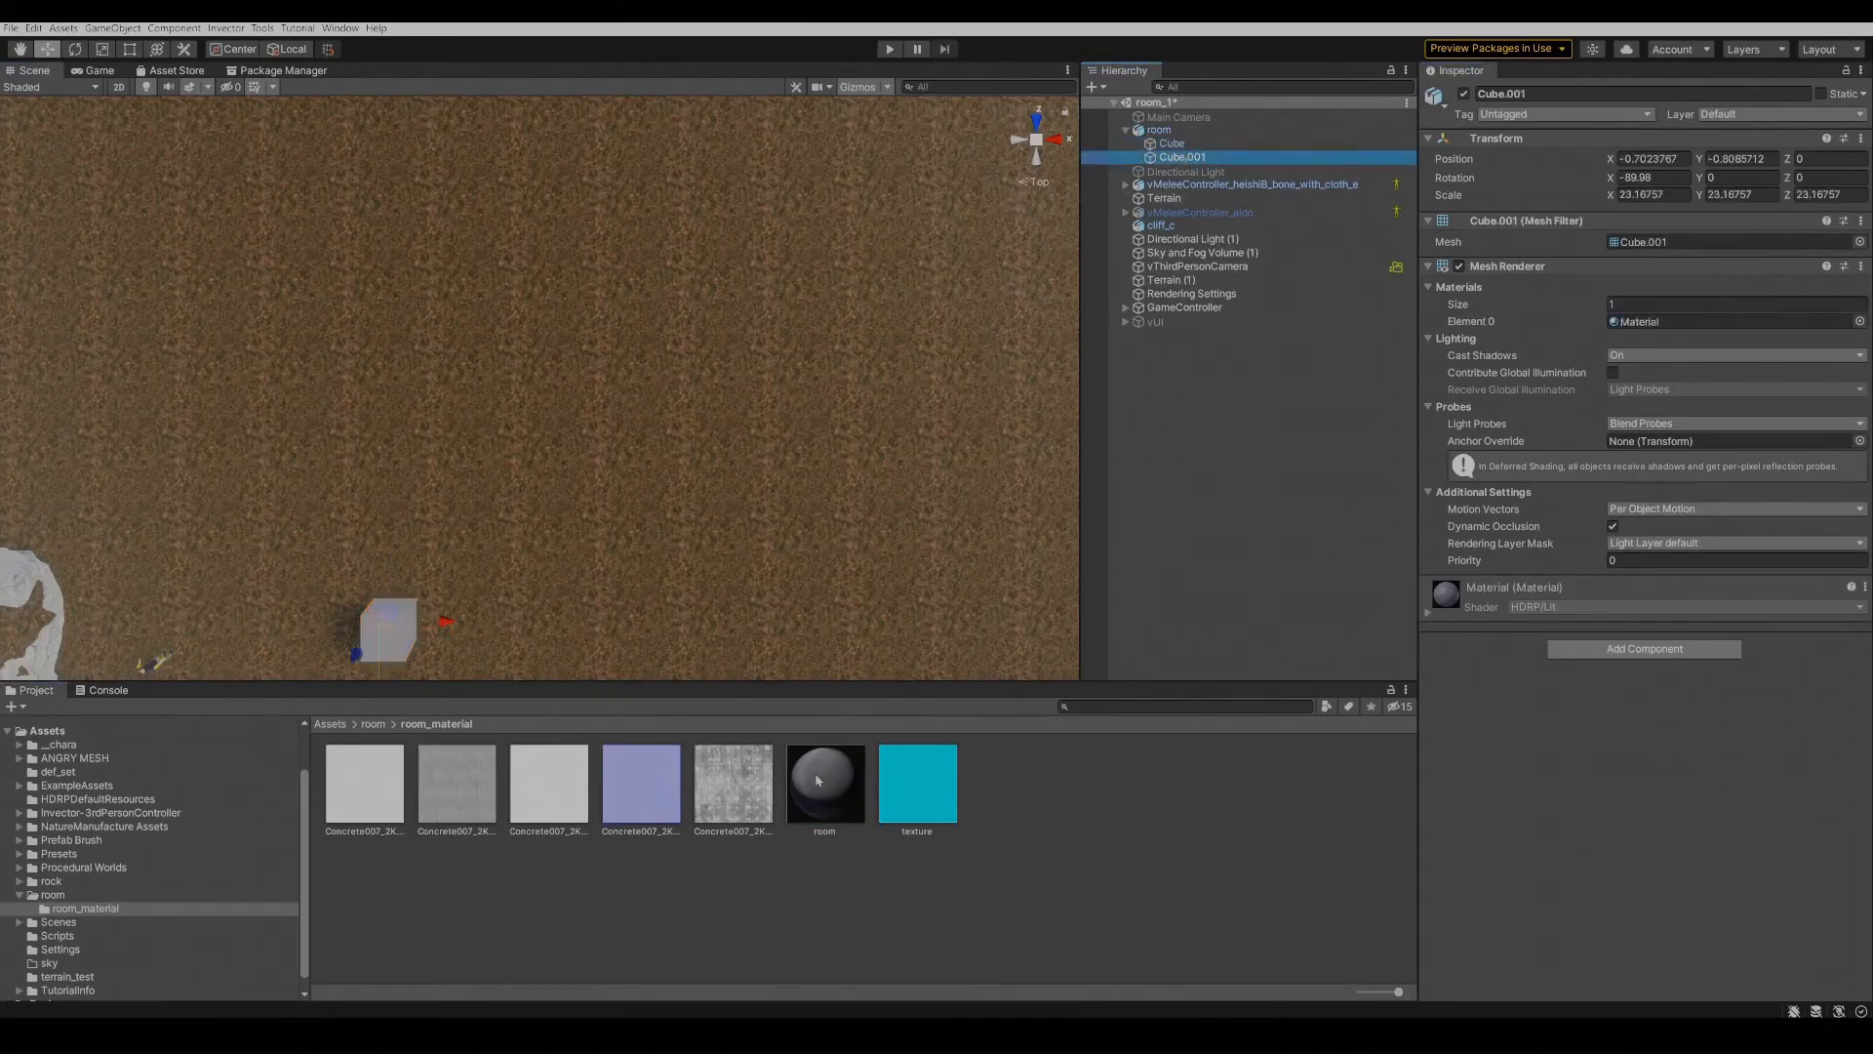
pyautogui.moveTo(818, 779); pyautogui.dragTo(1732, 318)
pyautogui.click(517, 584)
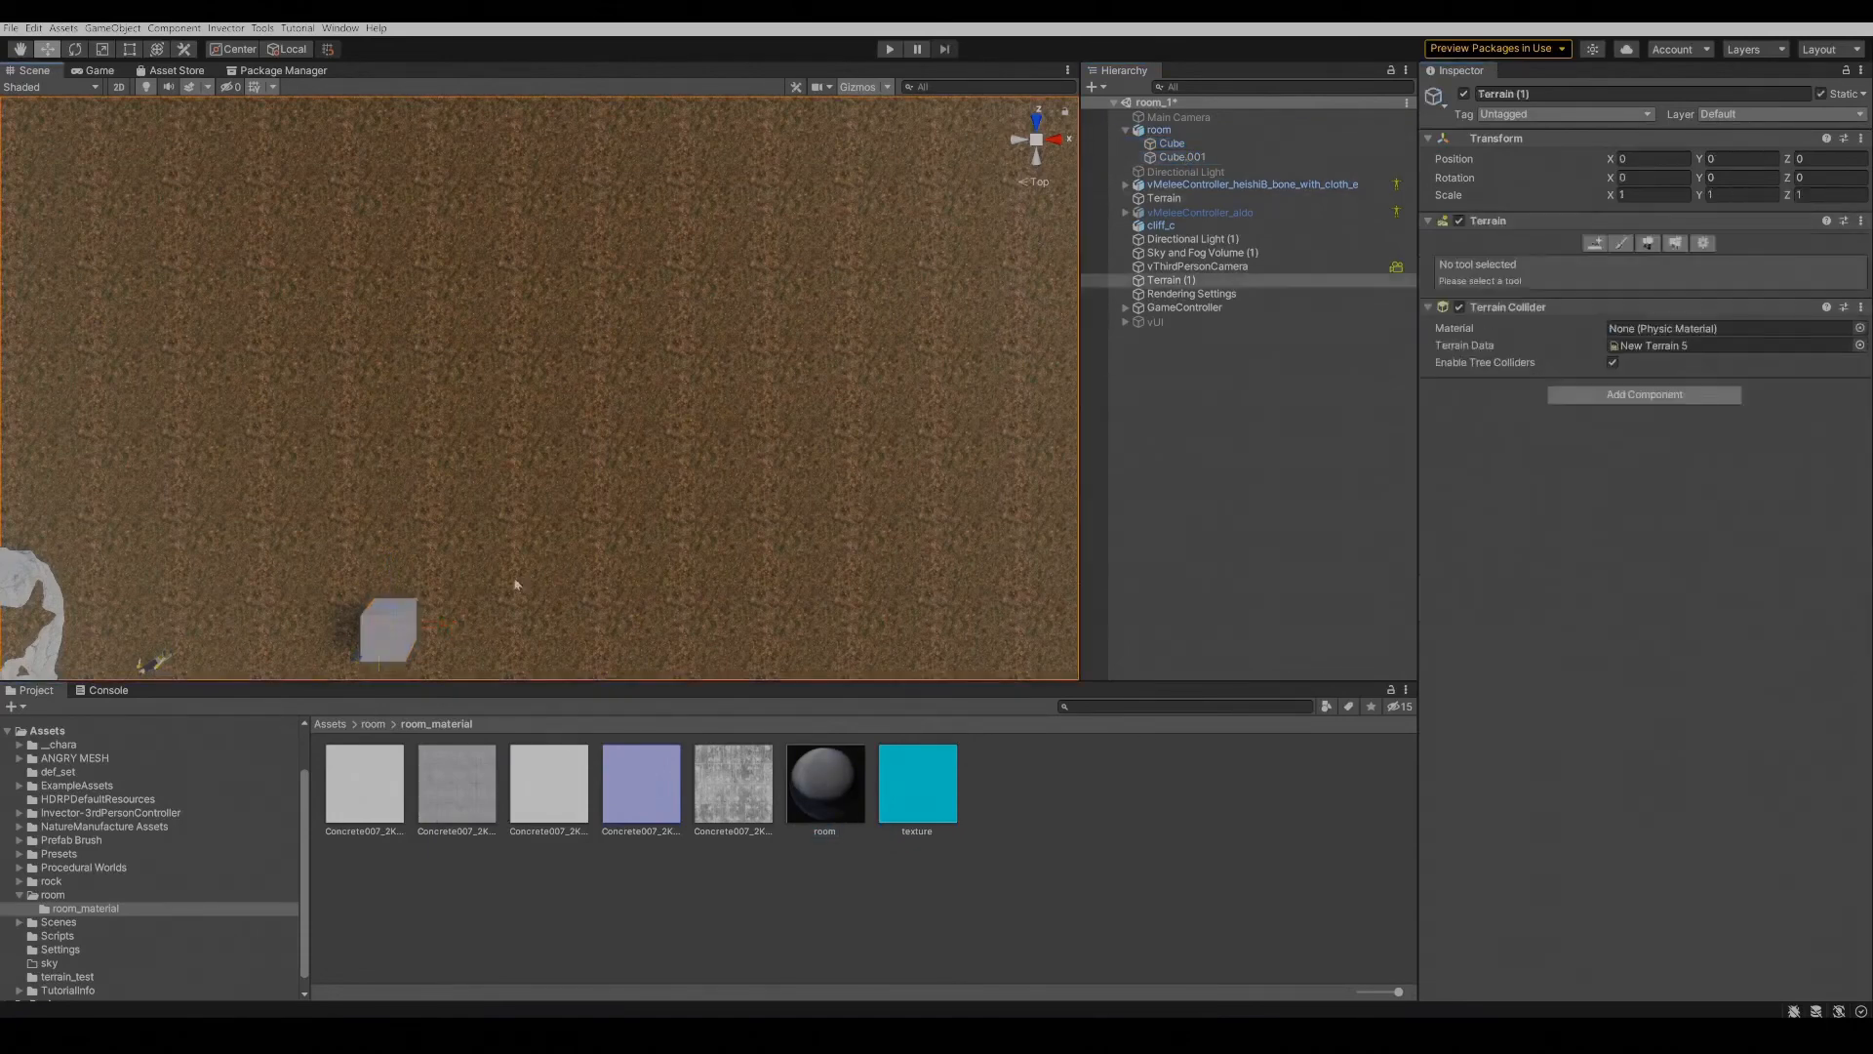
pyautogui.click(867, 881)
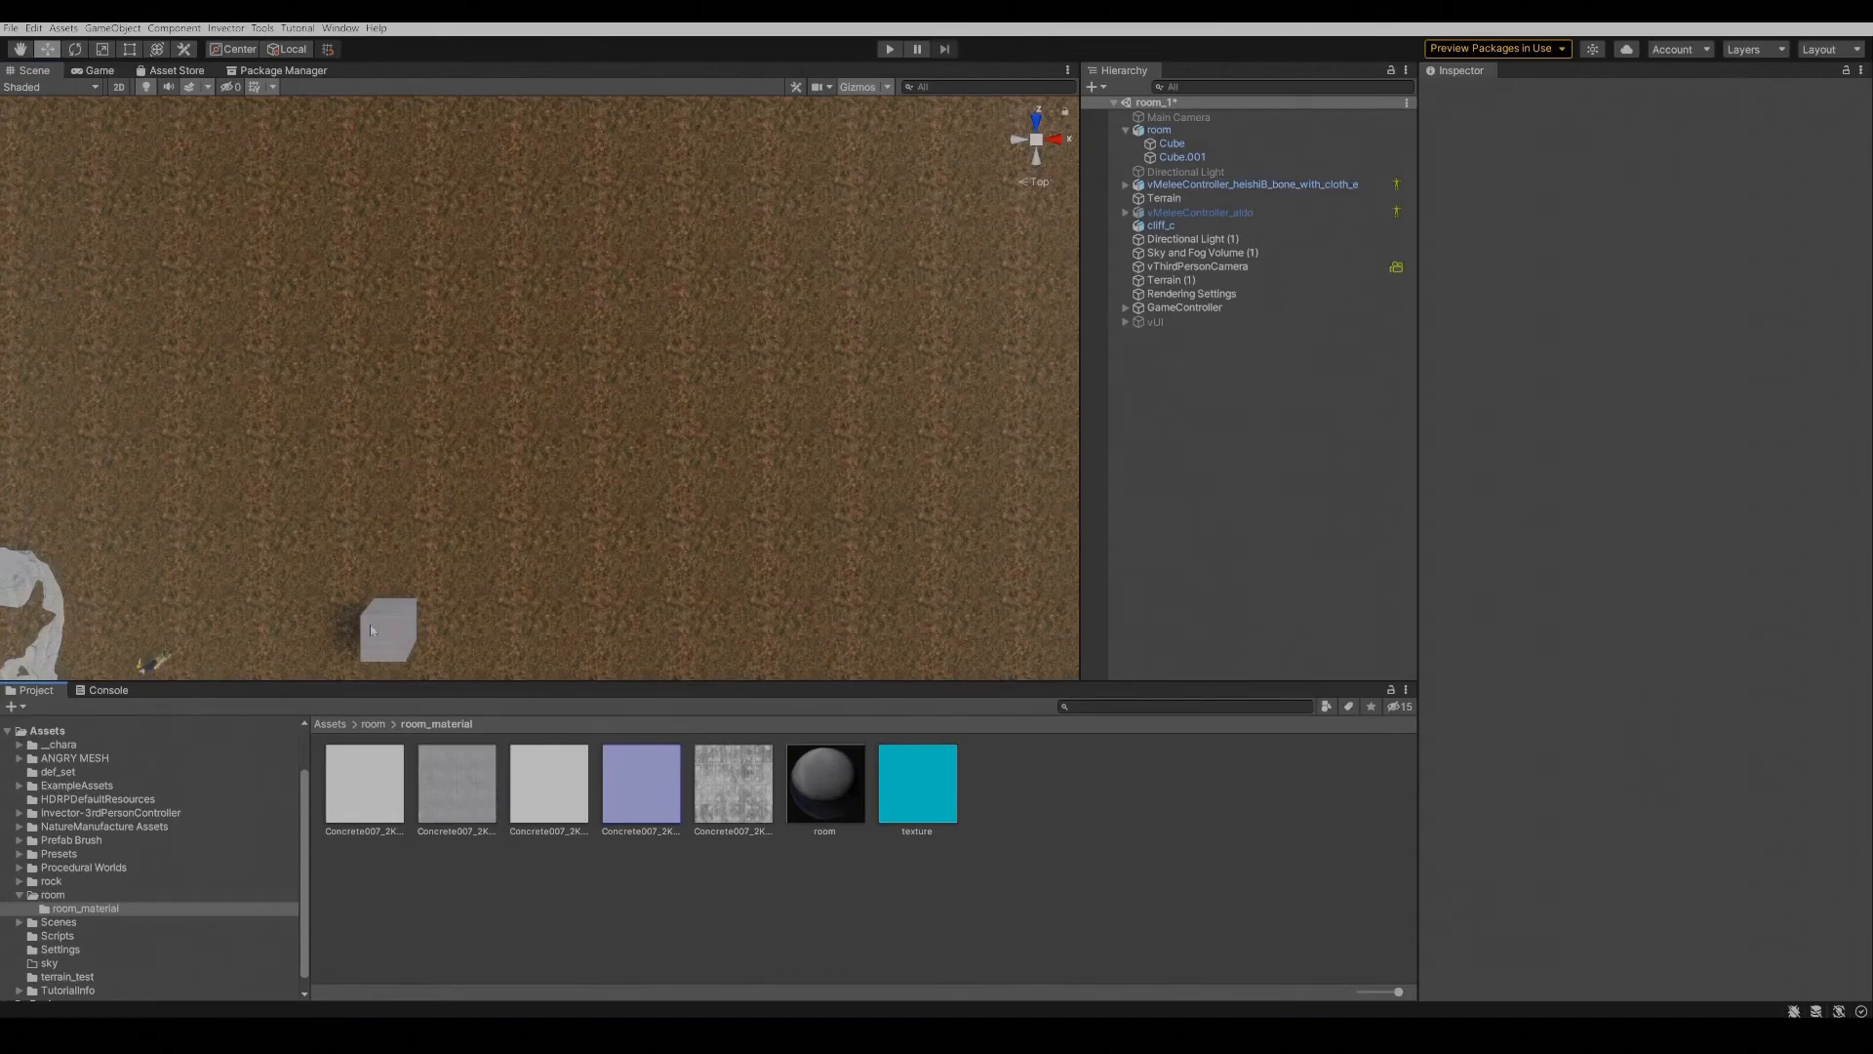
# Scale the whole room object to 5 on the X, Y and Z axes.
pyautogui.moveTo(370, 630); pyautogui.dragTo(460, 560, button='middle')
pyautogui.click(461, 563)
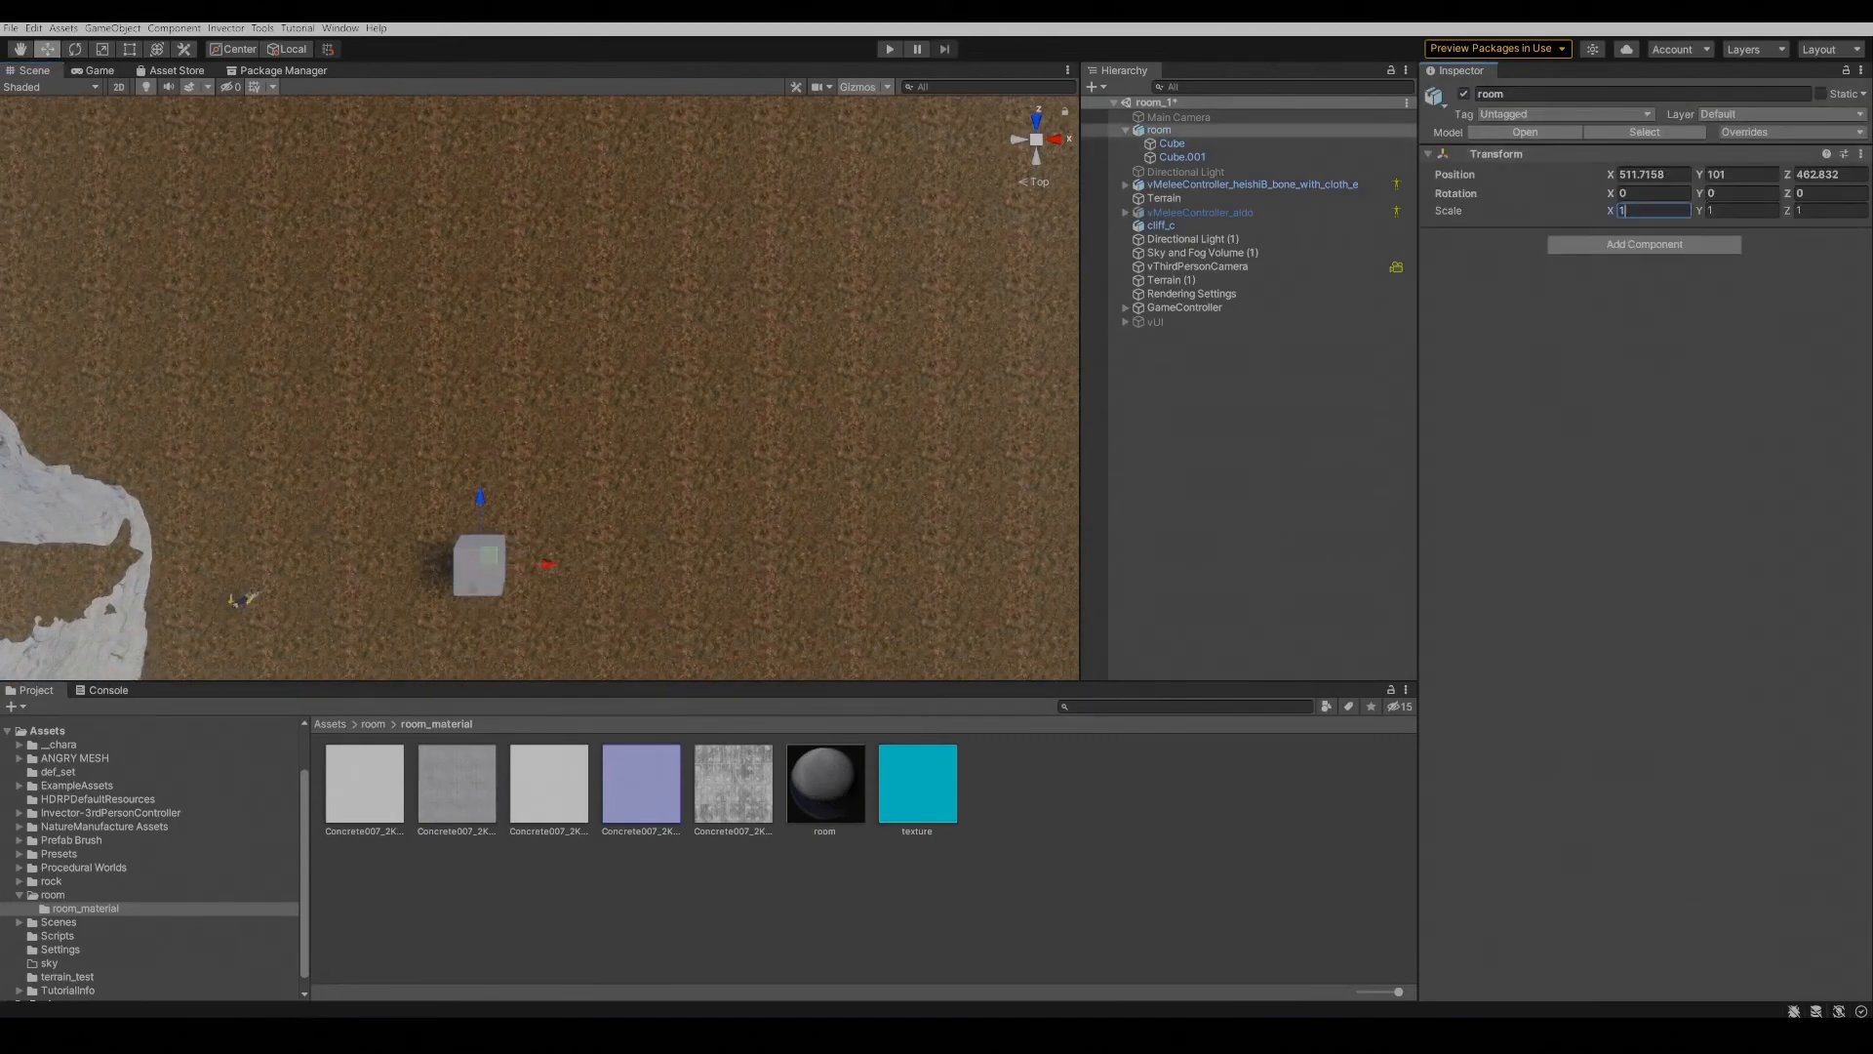
pyautogui.write('5')
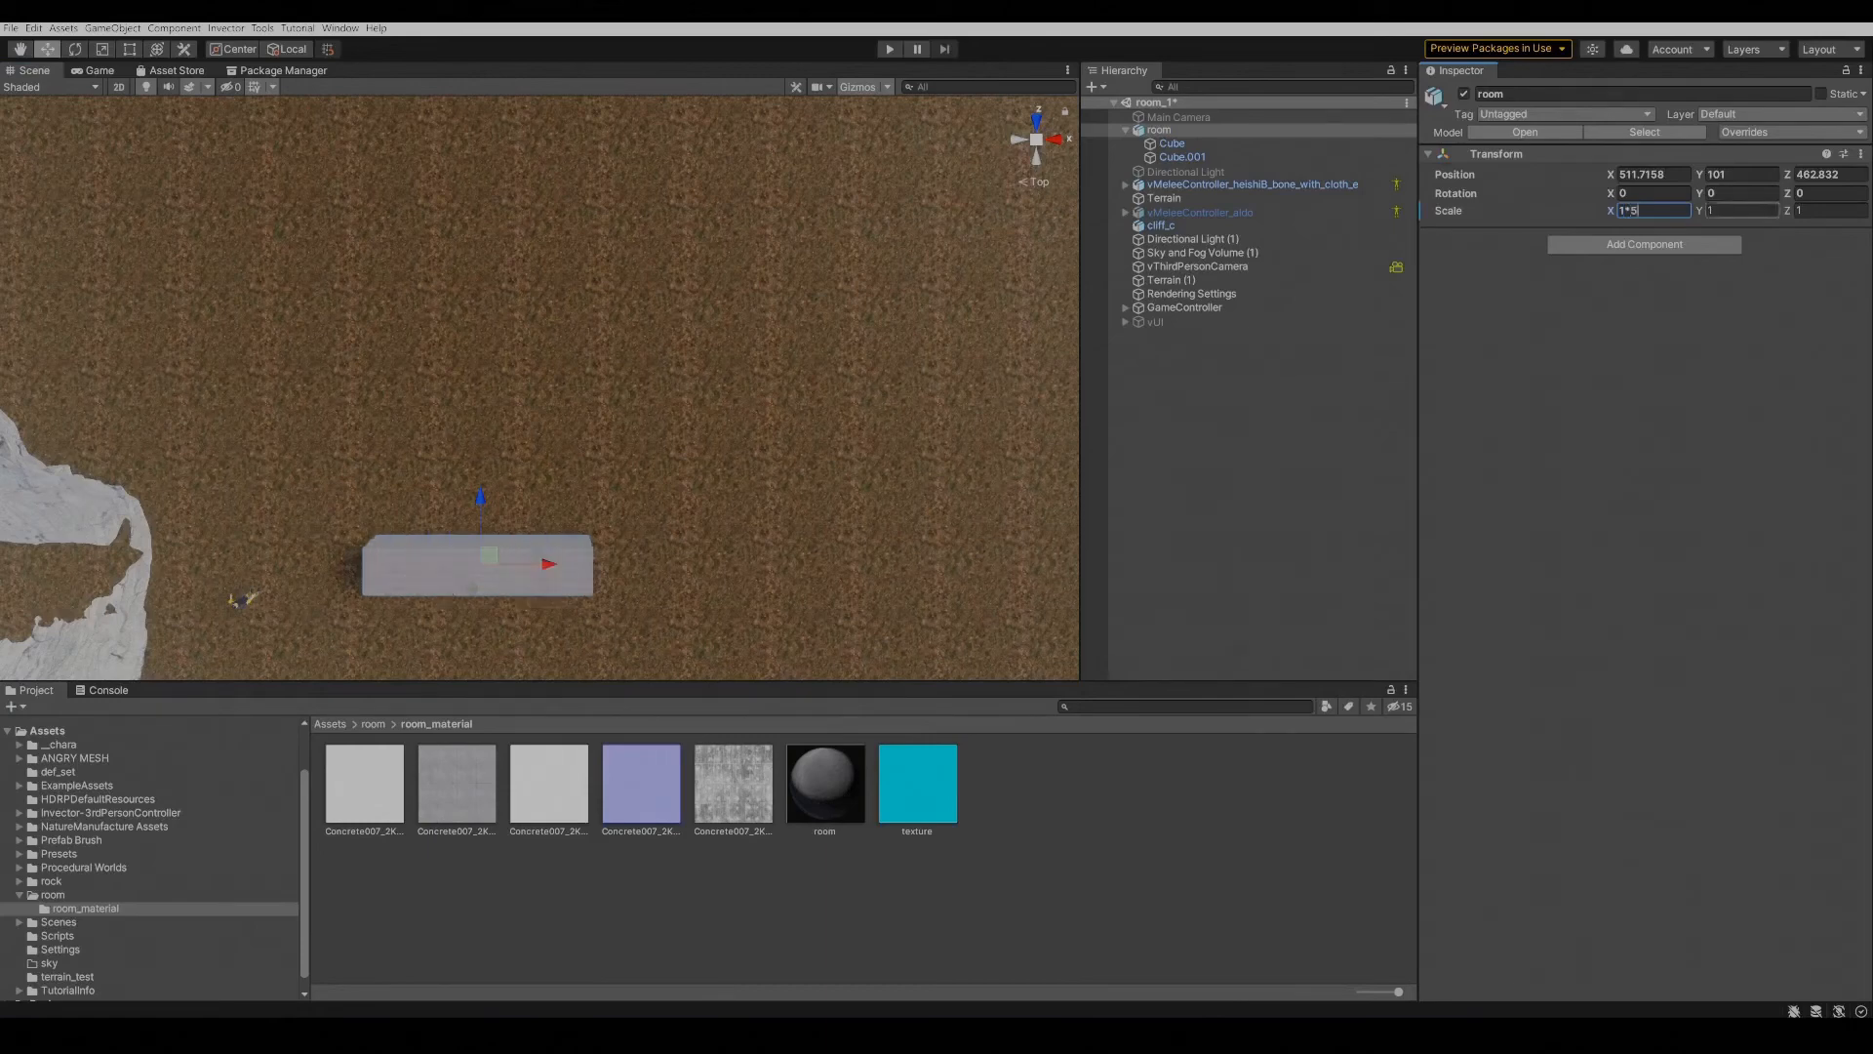
pyautogui.write('*5')
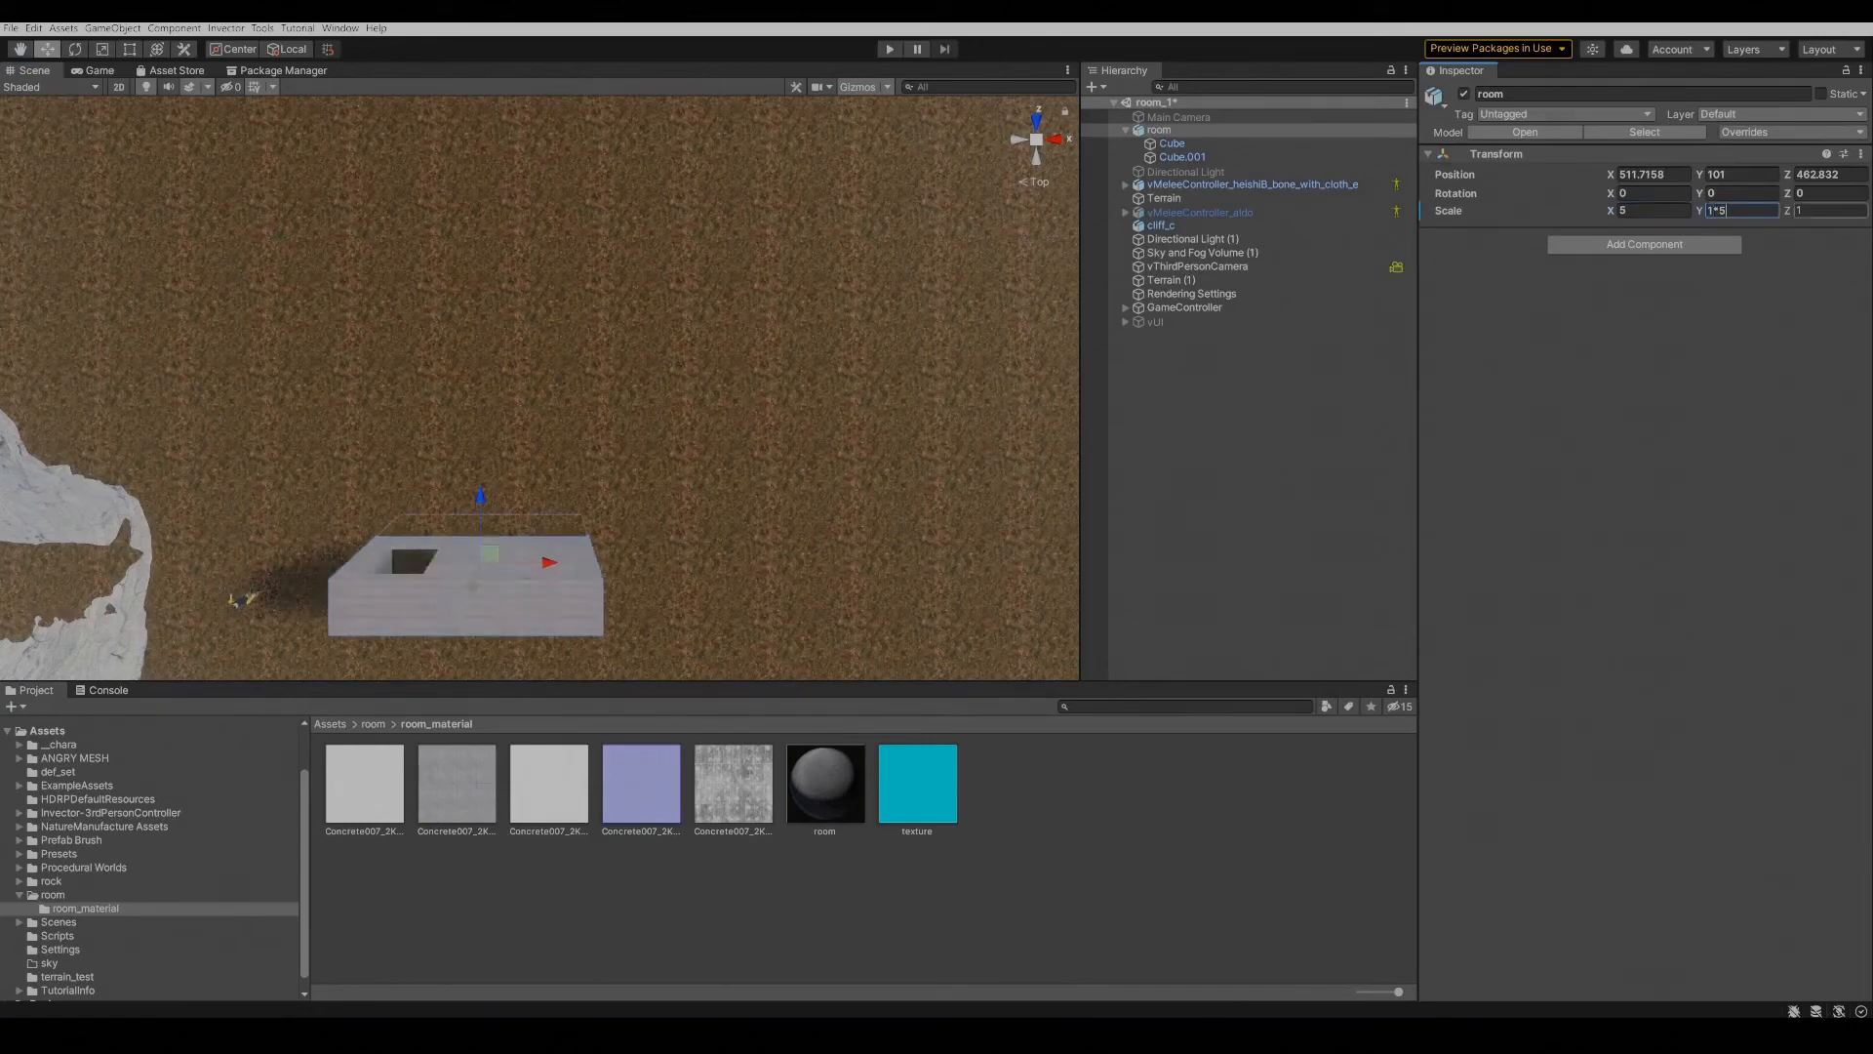
pyautogui.write('*5')
pyautogui.press('Return')
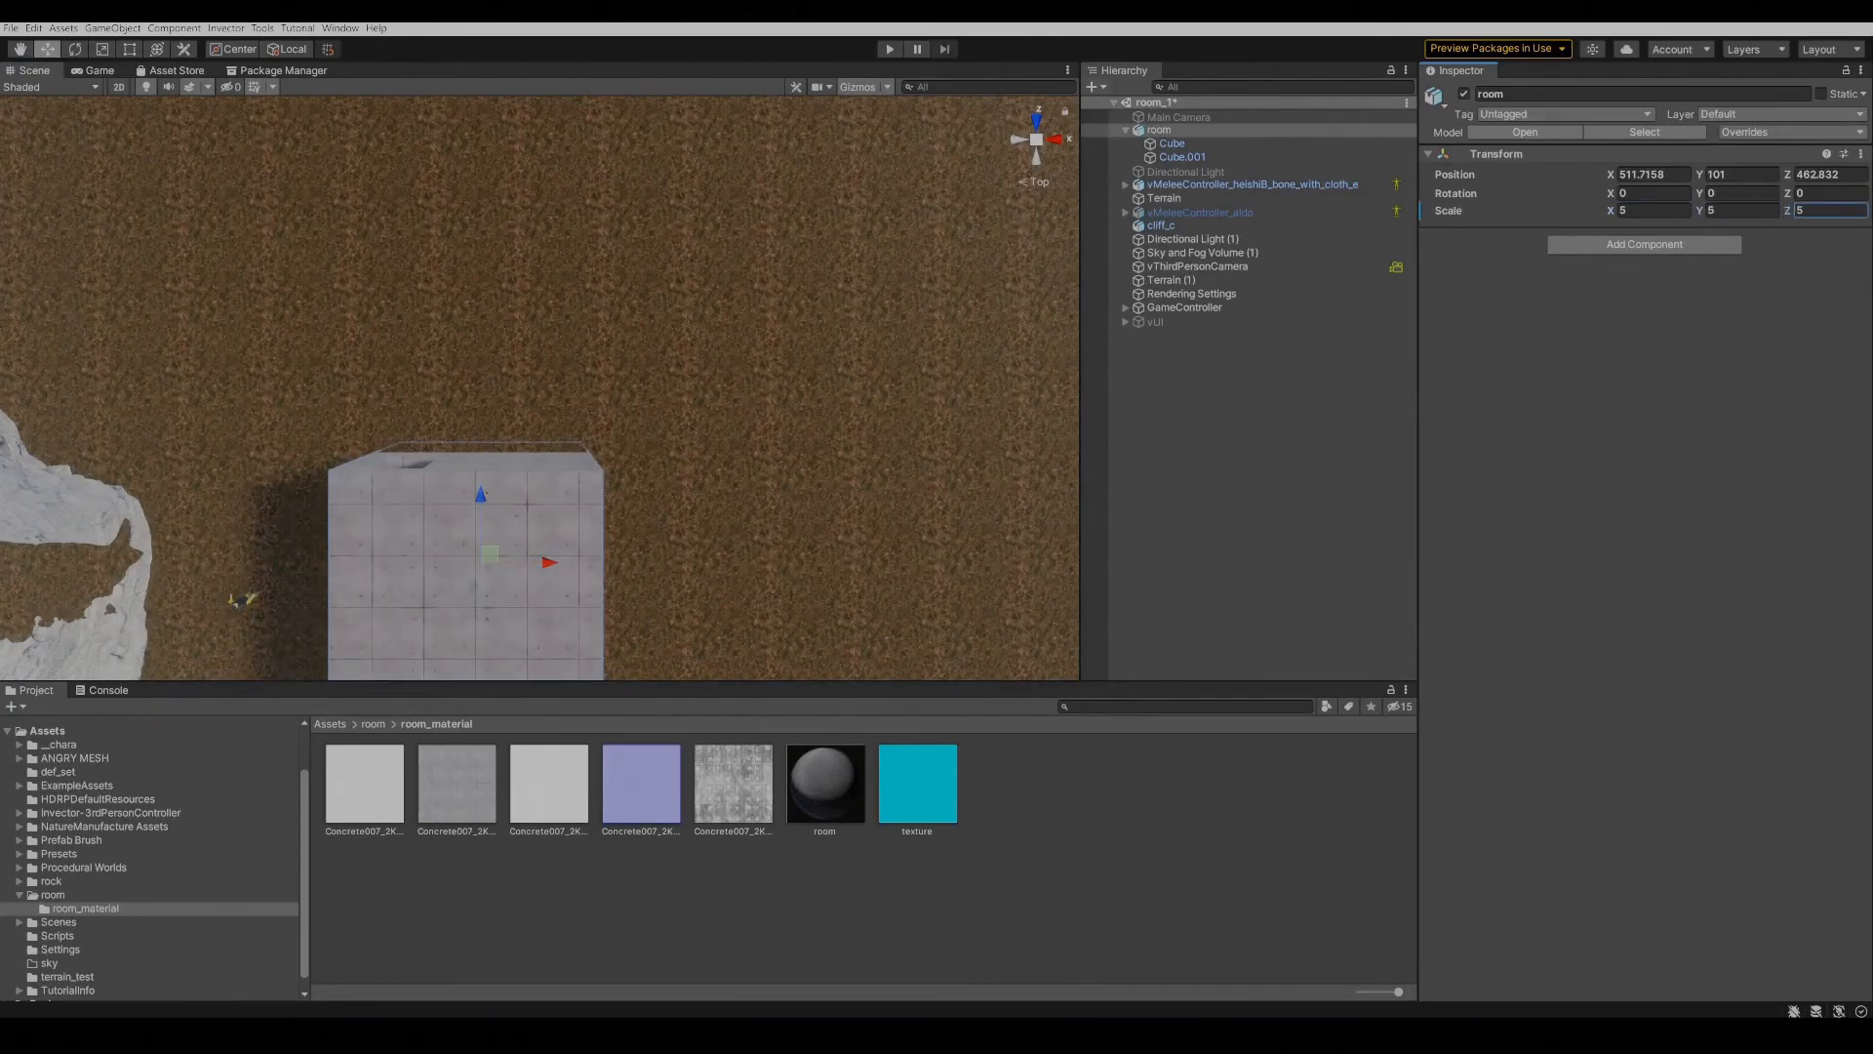
# Raise the room out of the terrain and shift it sideways to position X 530.86, Y 104.04, Z 463.51.
pyautogui.moveTo(485, 438); pyautogui.dragTo(405, 493, button='middle')
pyautogui.moveTo(404, 494); pyautogui.dragTo(693, 309, button='right')
pyautogui.moveTo(694, 309); pyautogui.dragTo(757, 46, button='middle')
pyautogui.moveTo(742, 234); pyautogui.dragTo(511, 252, button='middle')
pyautogui.moveTo(530, 214); pyautogui.dragTo(533, 197)
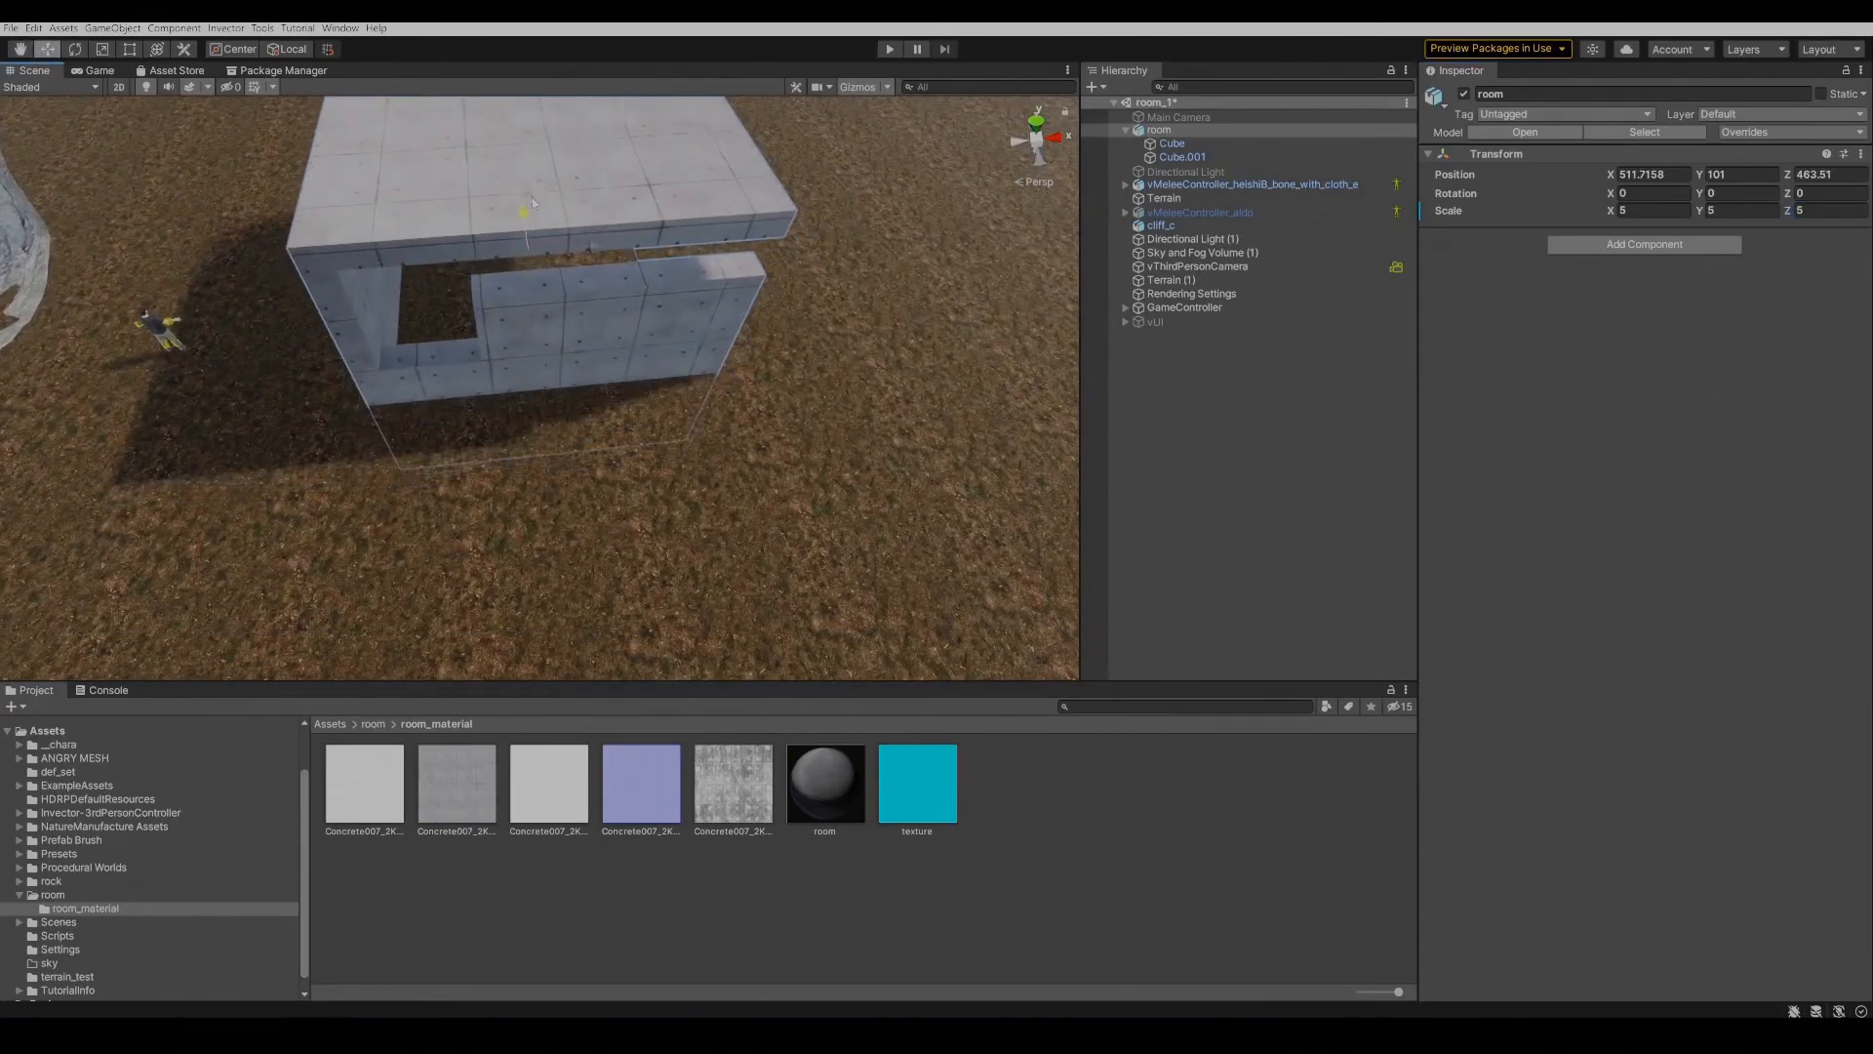
pyautogui.moveTo(535, 197); pyautogui.dragTo(451, 185, button='right')
pyautogui.moveTo(686, 256); pyautogui.dragTo(691, 189)
pyautogui.scroll(-3, 691, 195)
pyautogui.moveTo(687, 351); pyautogui.dragTo(461, 366, button='middle')
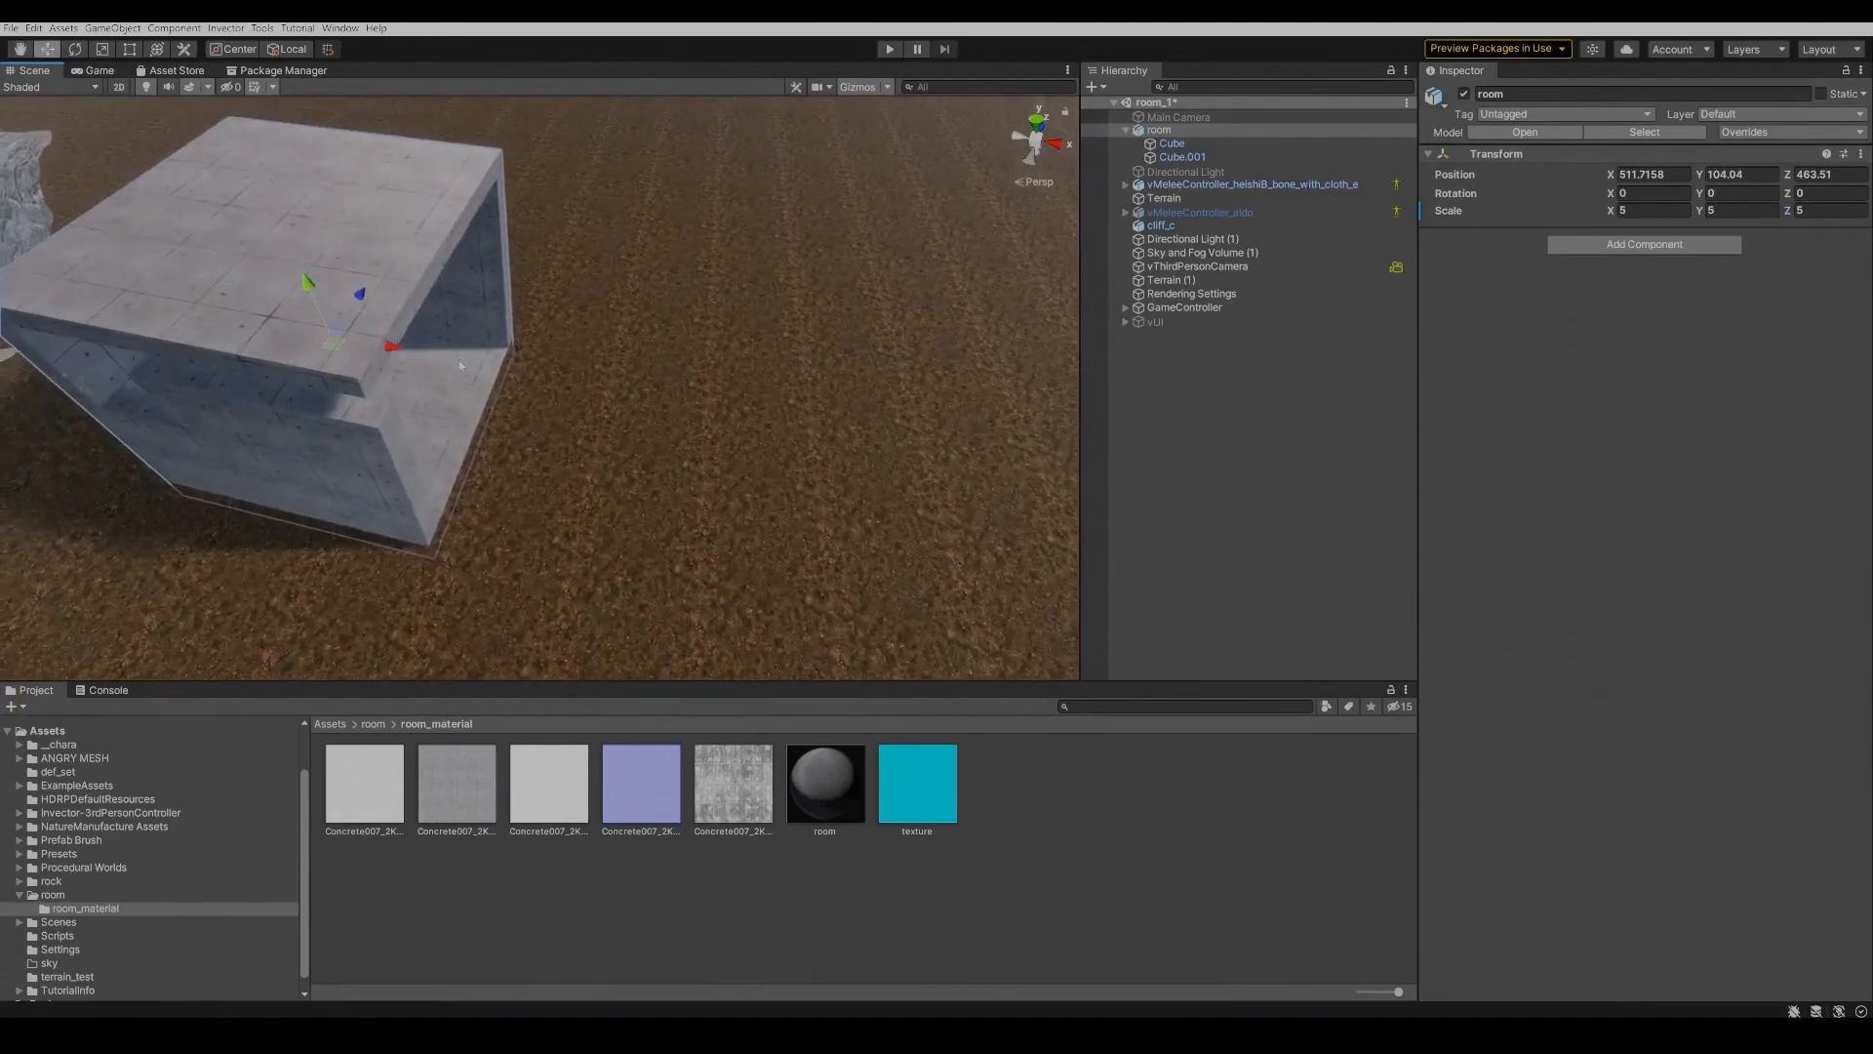
pyautogui.moveTo(391, 347); pyautogui.dragTo(961, 412)
pyautogui.moveTo(961, 412); pyautogui.dragTo(398, 356, button='middle')
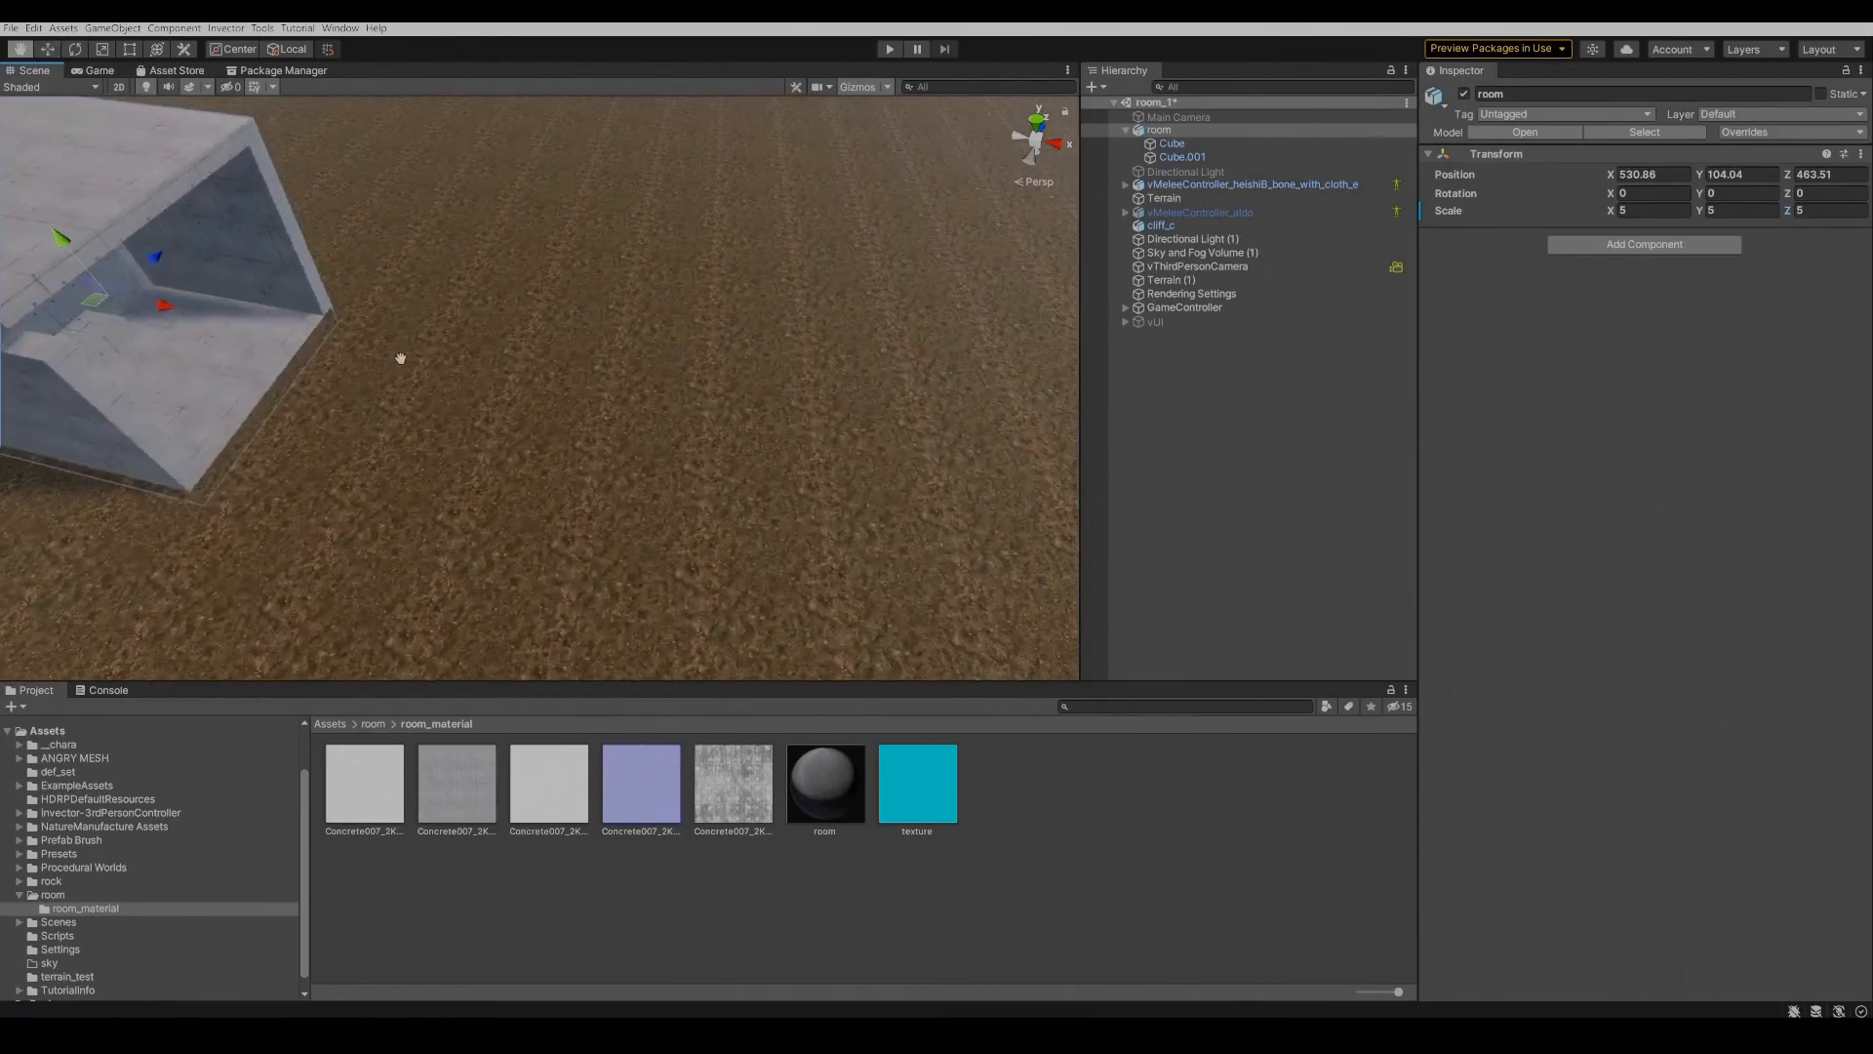
# Add a Mesh Collider to both room meshes, Cube and Cube.001.
pyautogui.click(1171, 144)
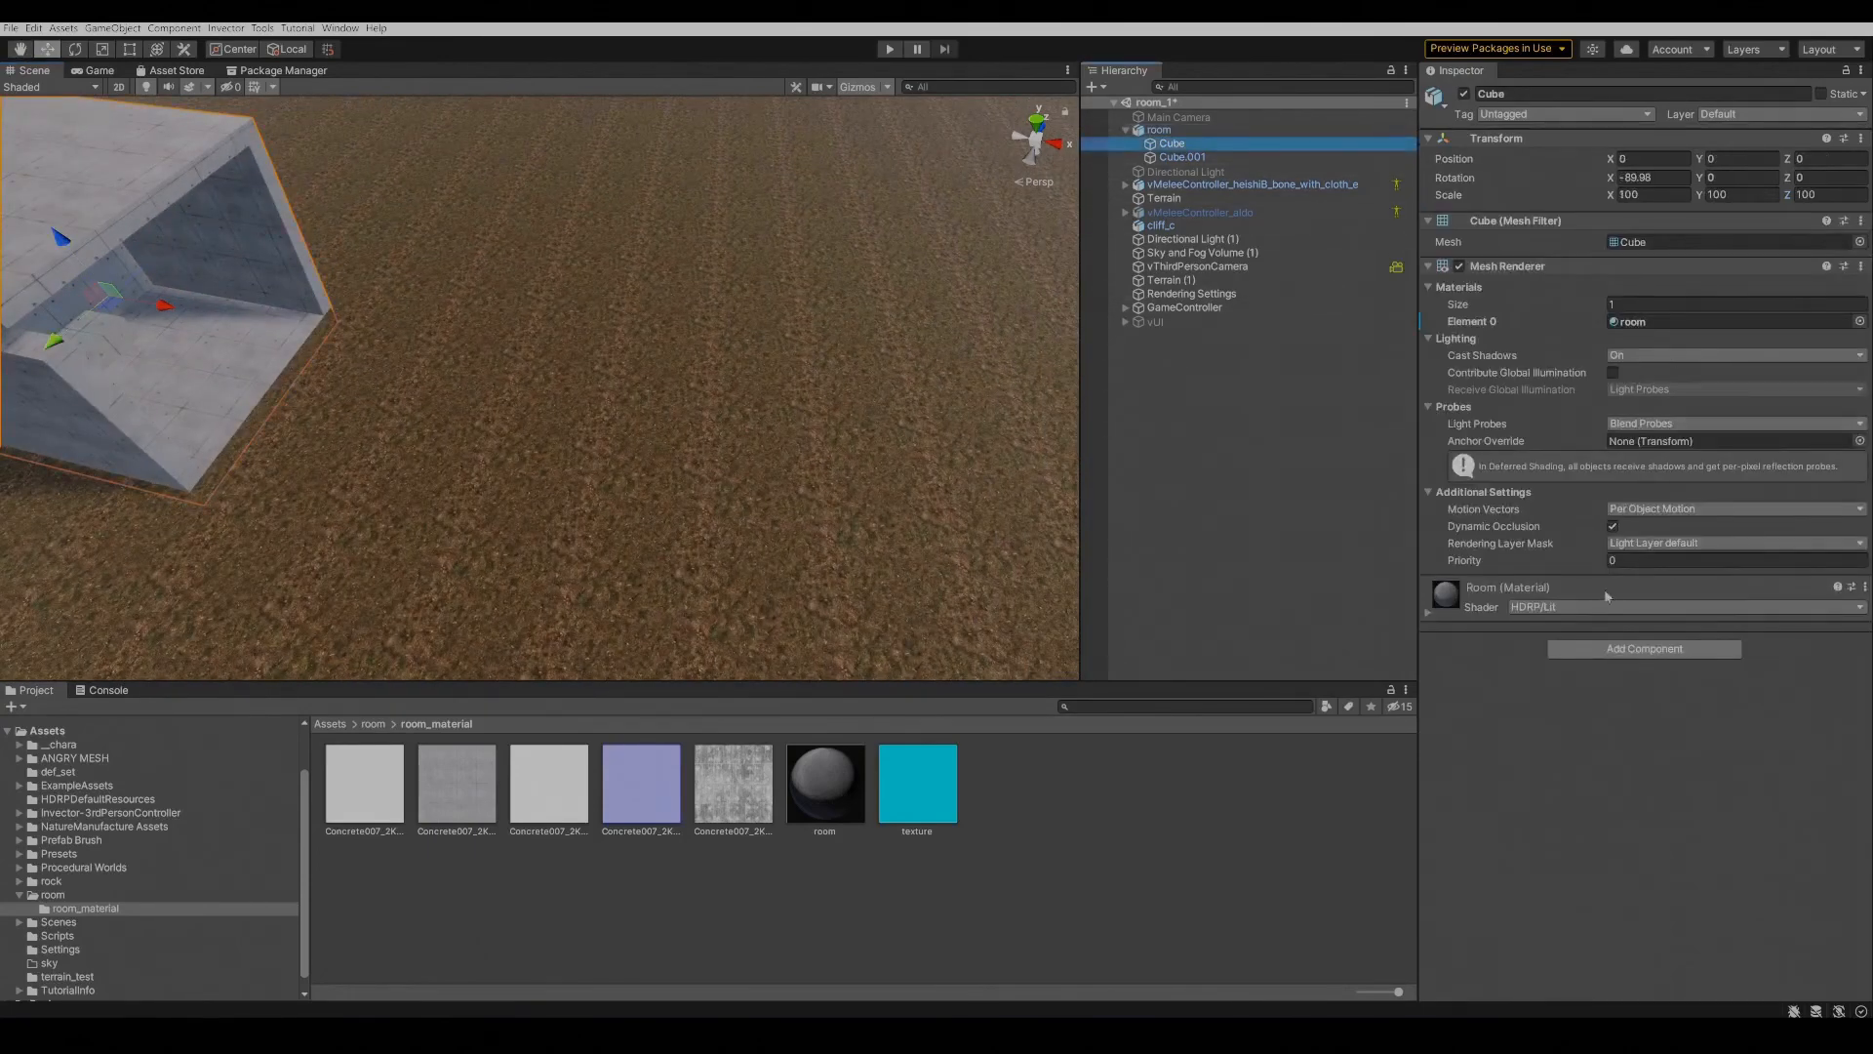
pyautogui.click(1618, 656)
pyautogui.click(1612, 707)
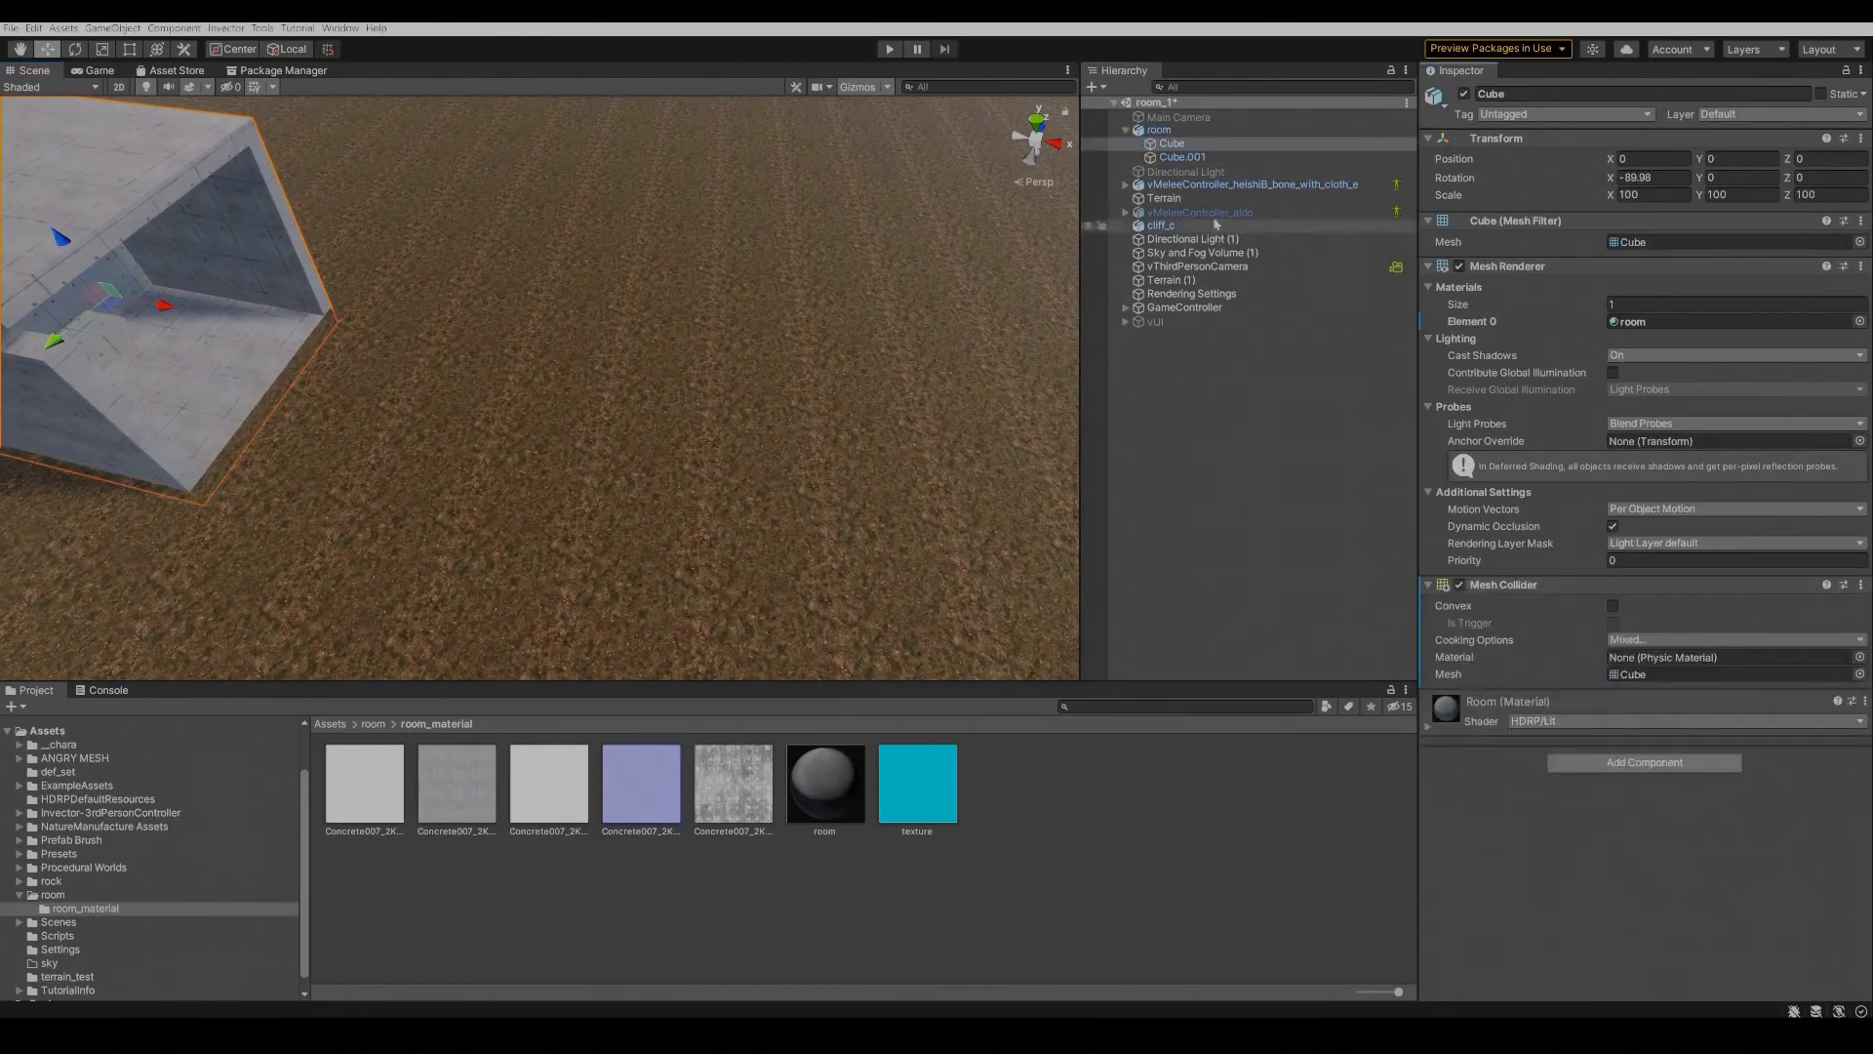
pyautogui.click(1191, 158)
pyautogui.click(1619, 650)
pyautogui.click(1612, 712)
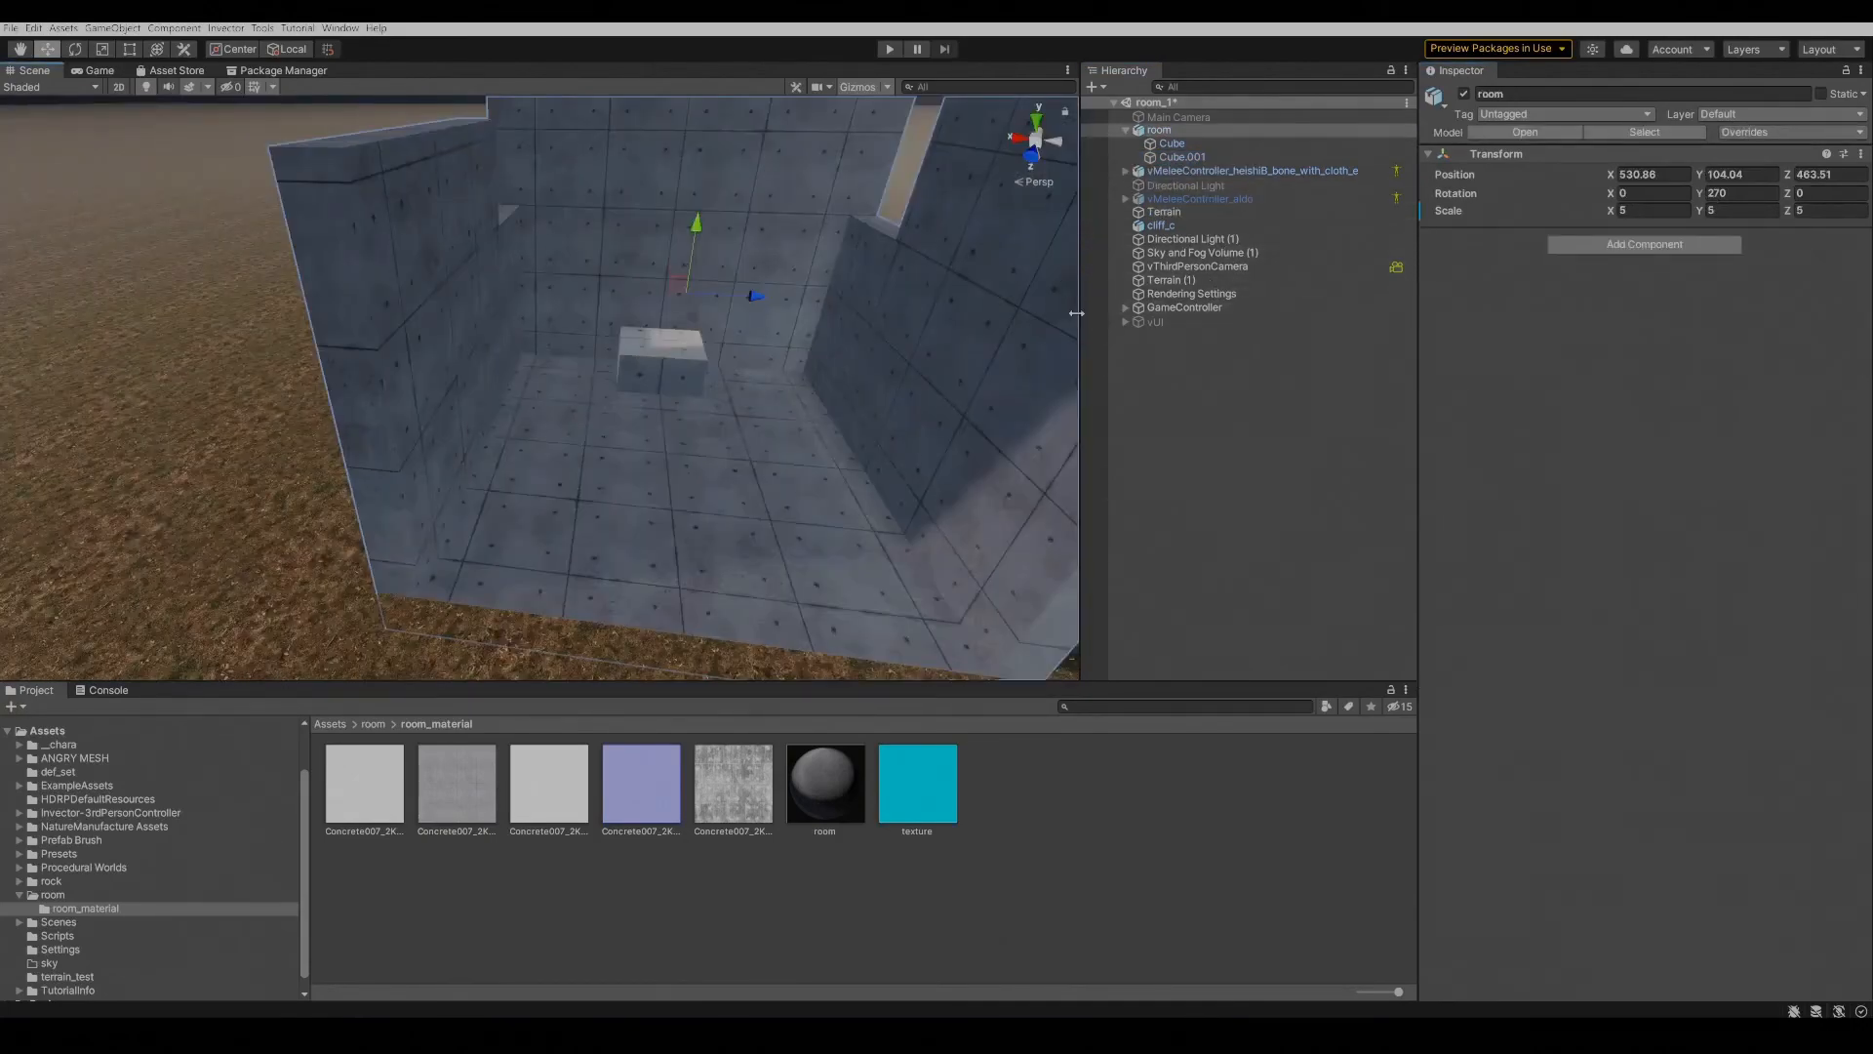
# Rotate Directional Light (1) to about 269.2 on Y and adjust its X rotation to change the sunlight in the room.
pyautogui.click(1312, 241)
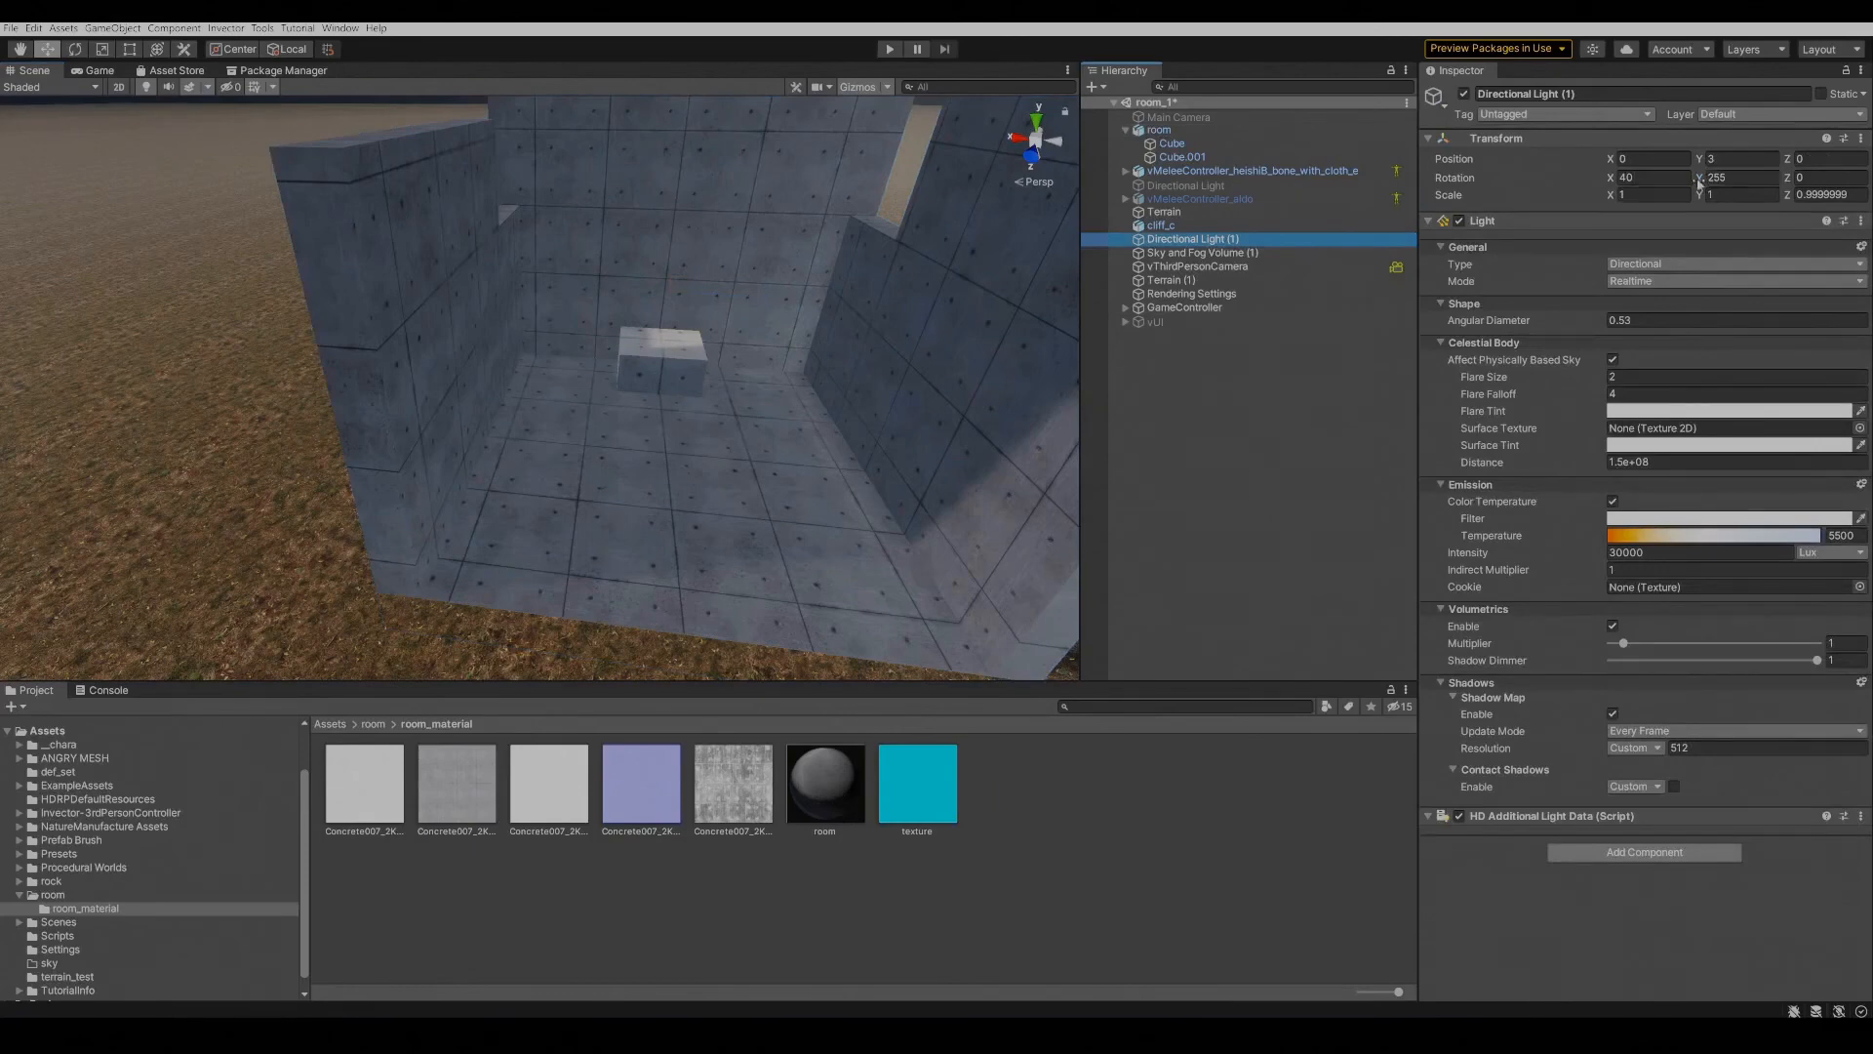
pyautogui.moveTo(1698, 182); pyautogui.dragTo(133, 326)
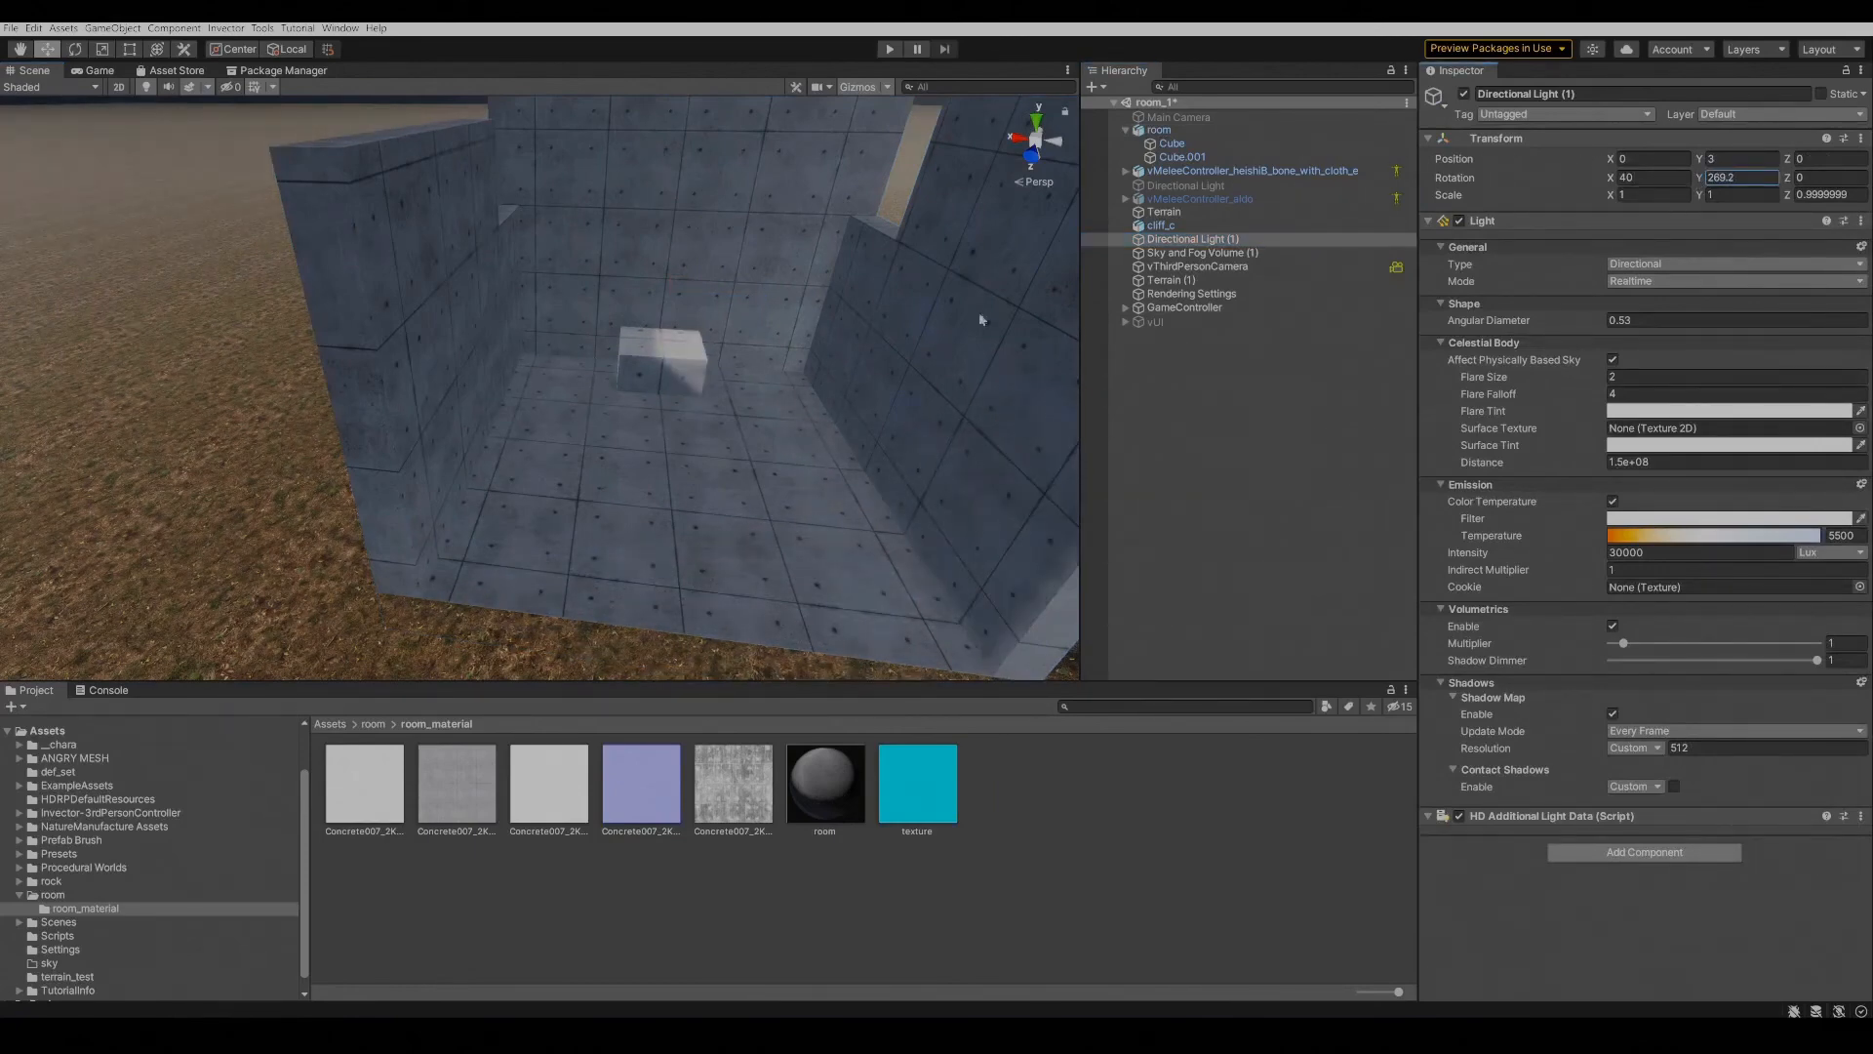
pyautogui.moveTo(1615, 181); pyautogui.dragTo(1633, 177)
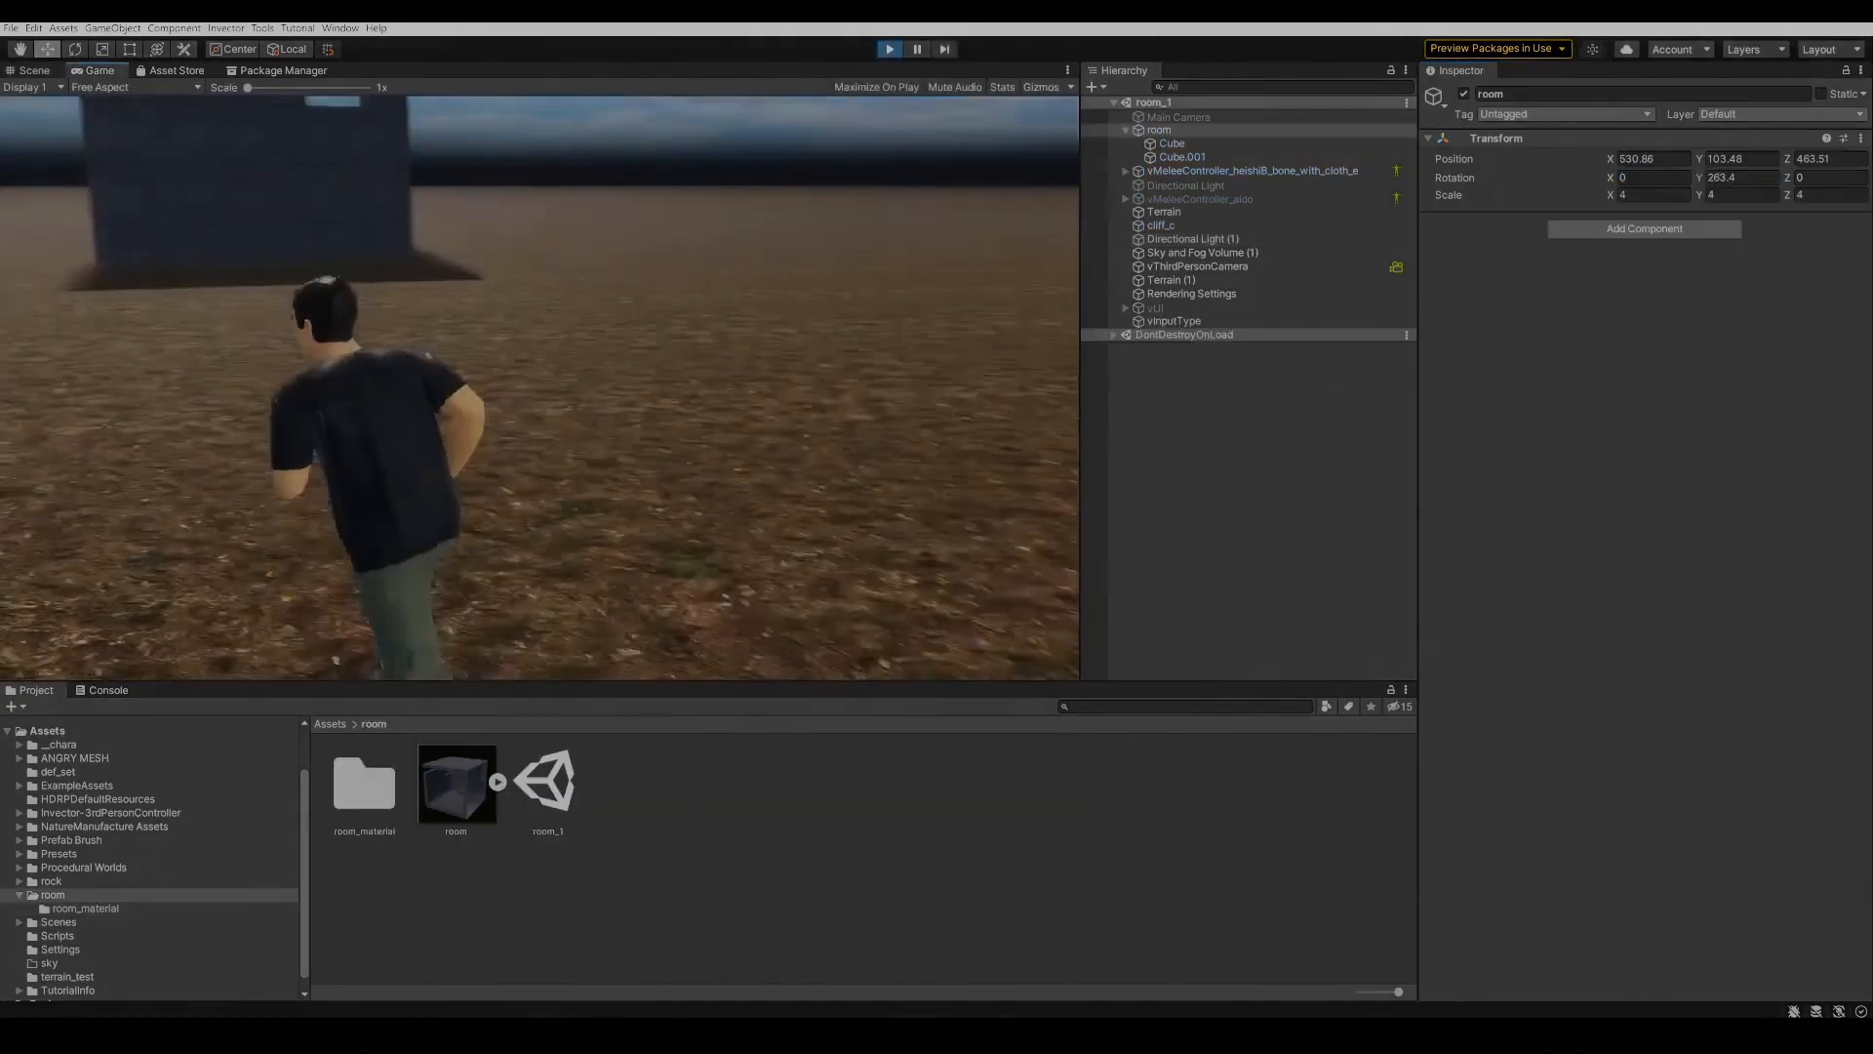
# Run the character around the concrete room and inside it to the cube, checking the textures, lighting and collisions in play mode.
pyautogui.press('w')
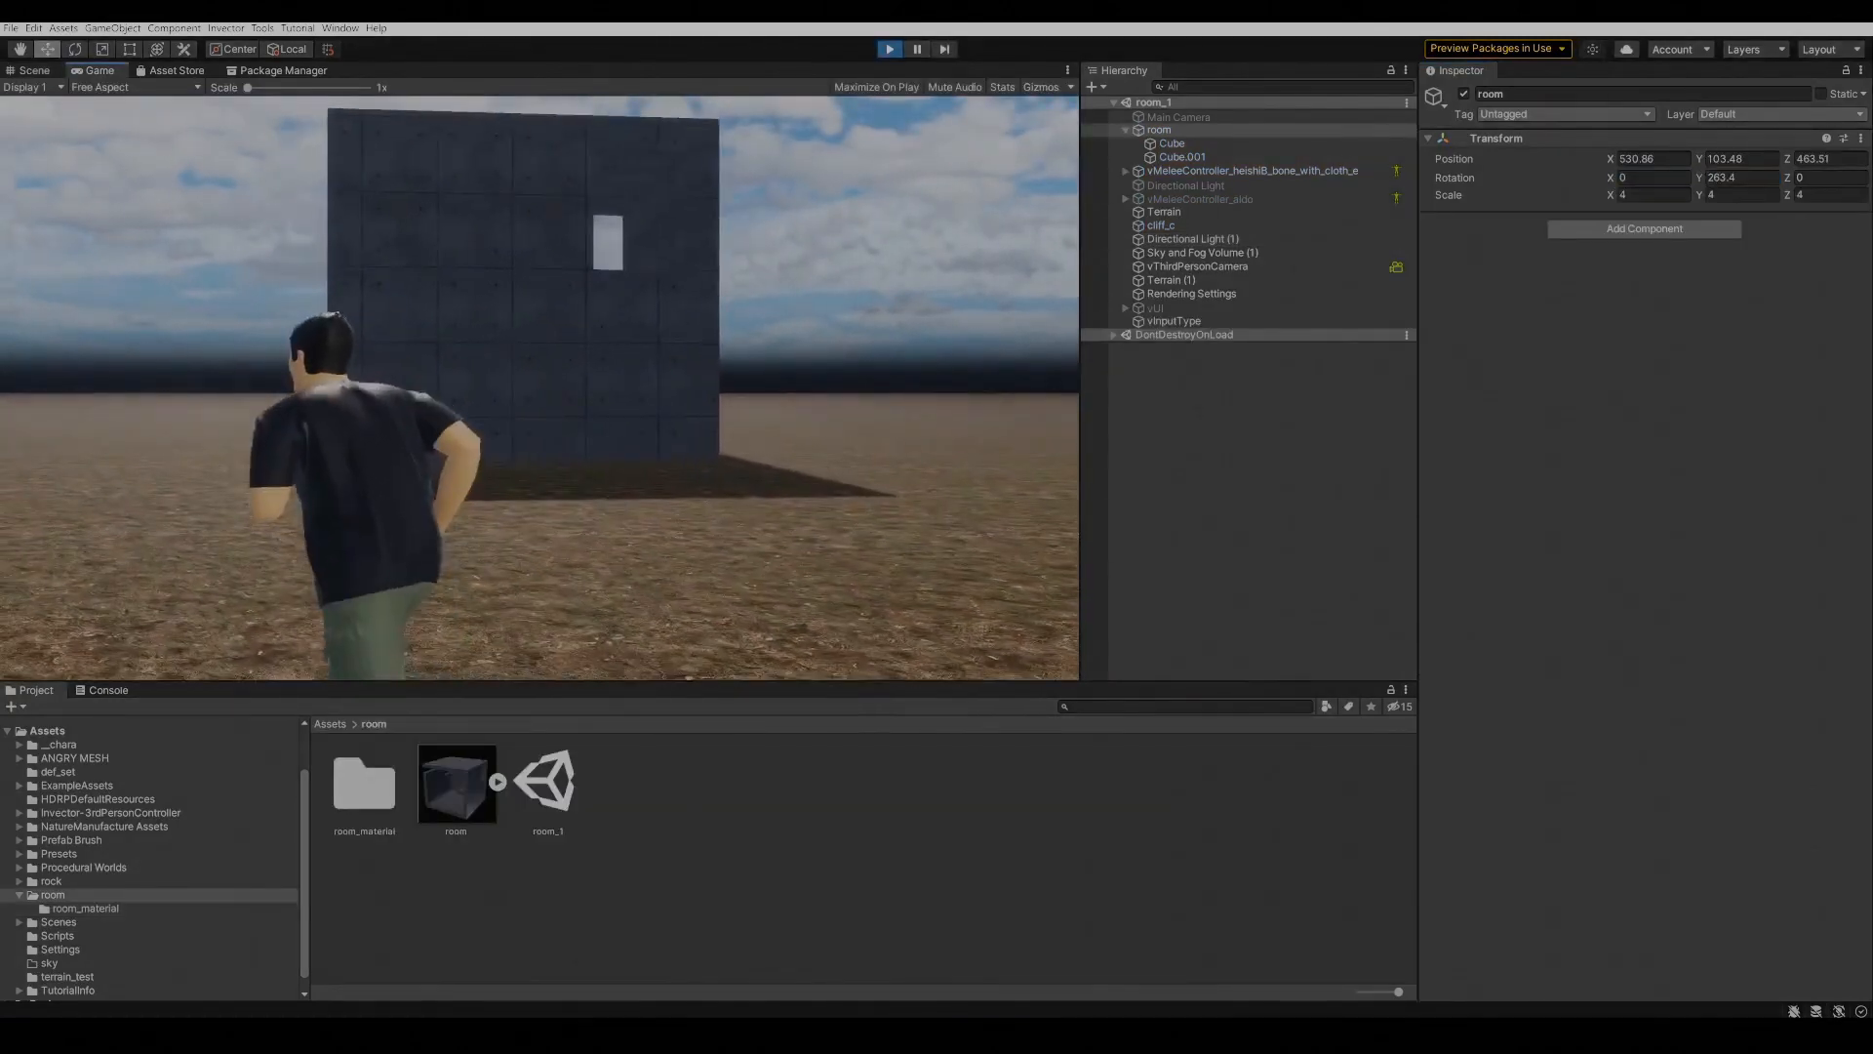
pyautogui.press('w')
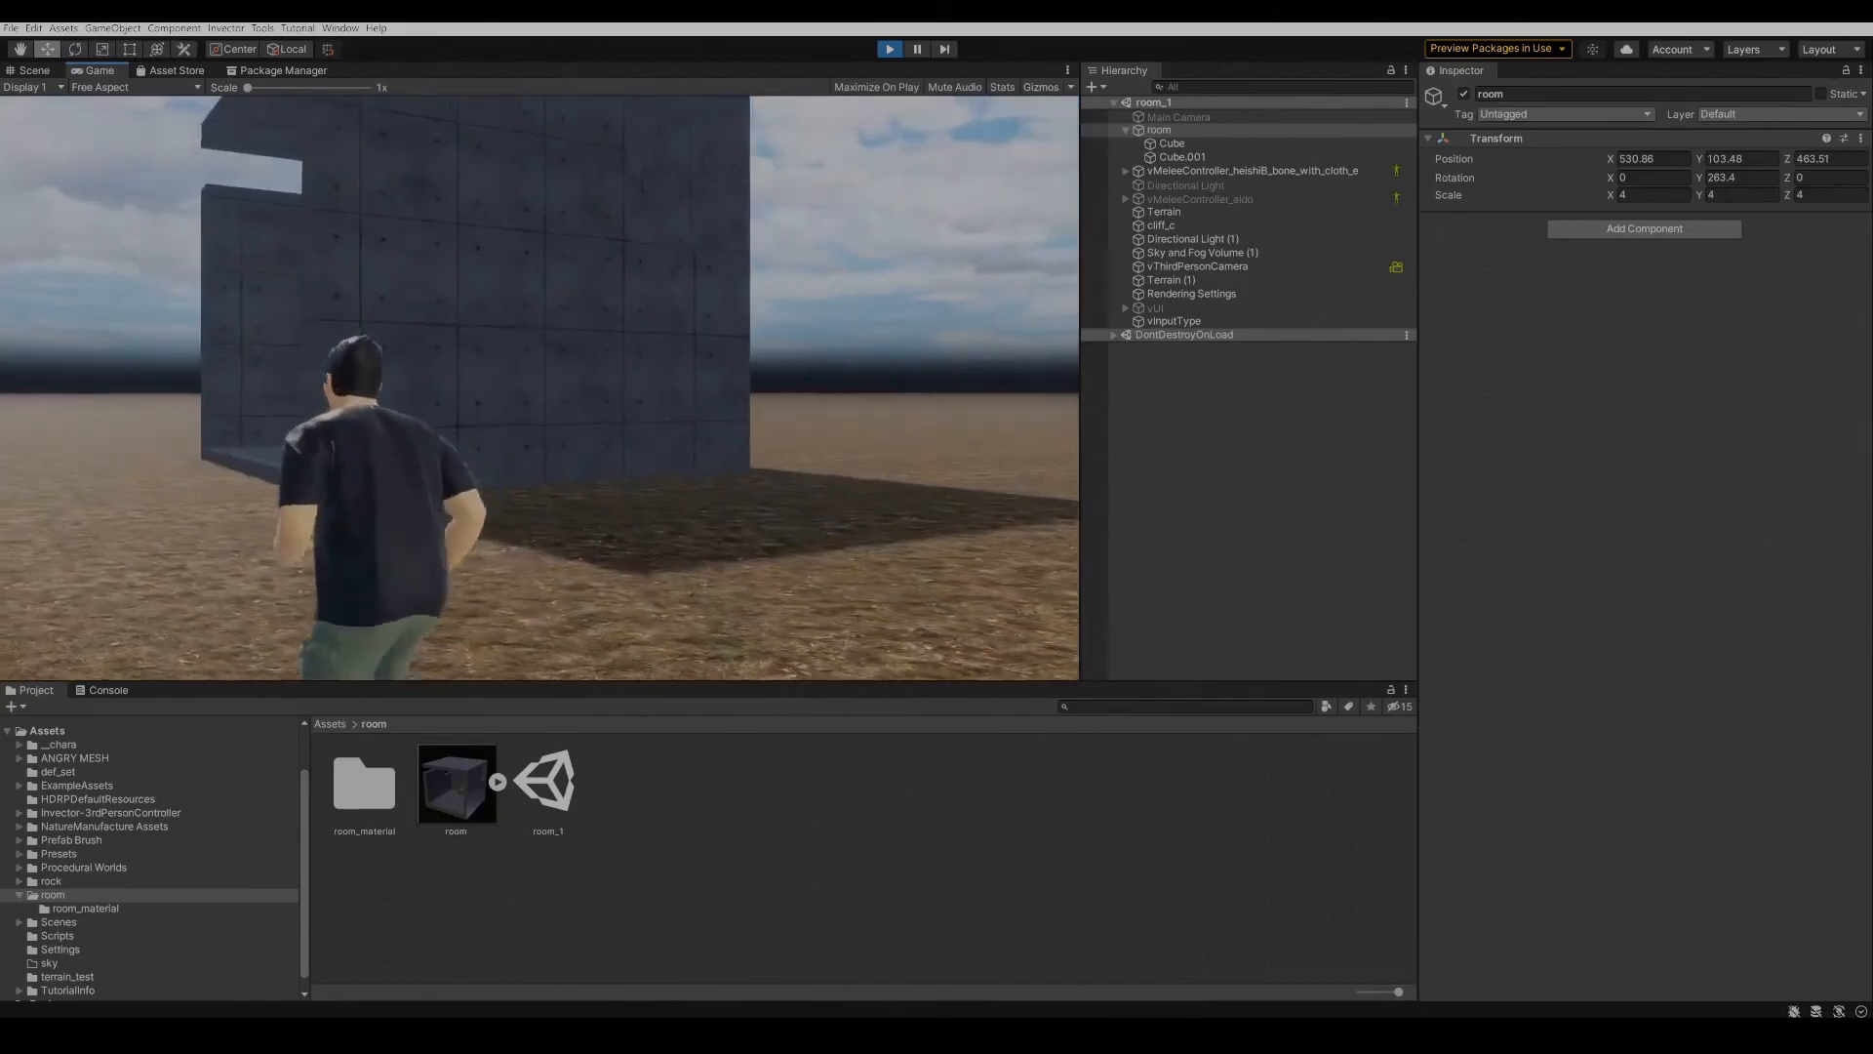
pyautogui.press('d')
pyautogui.press('w')
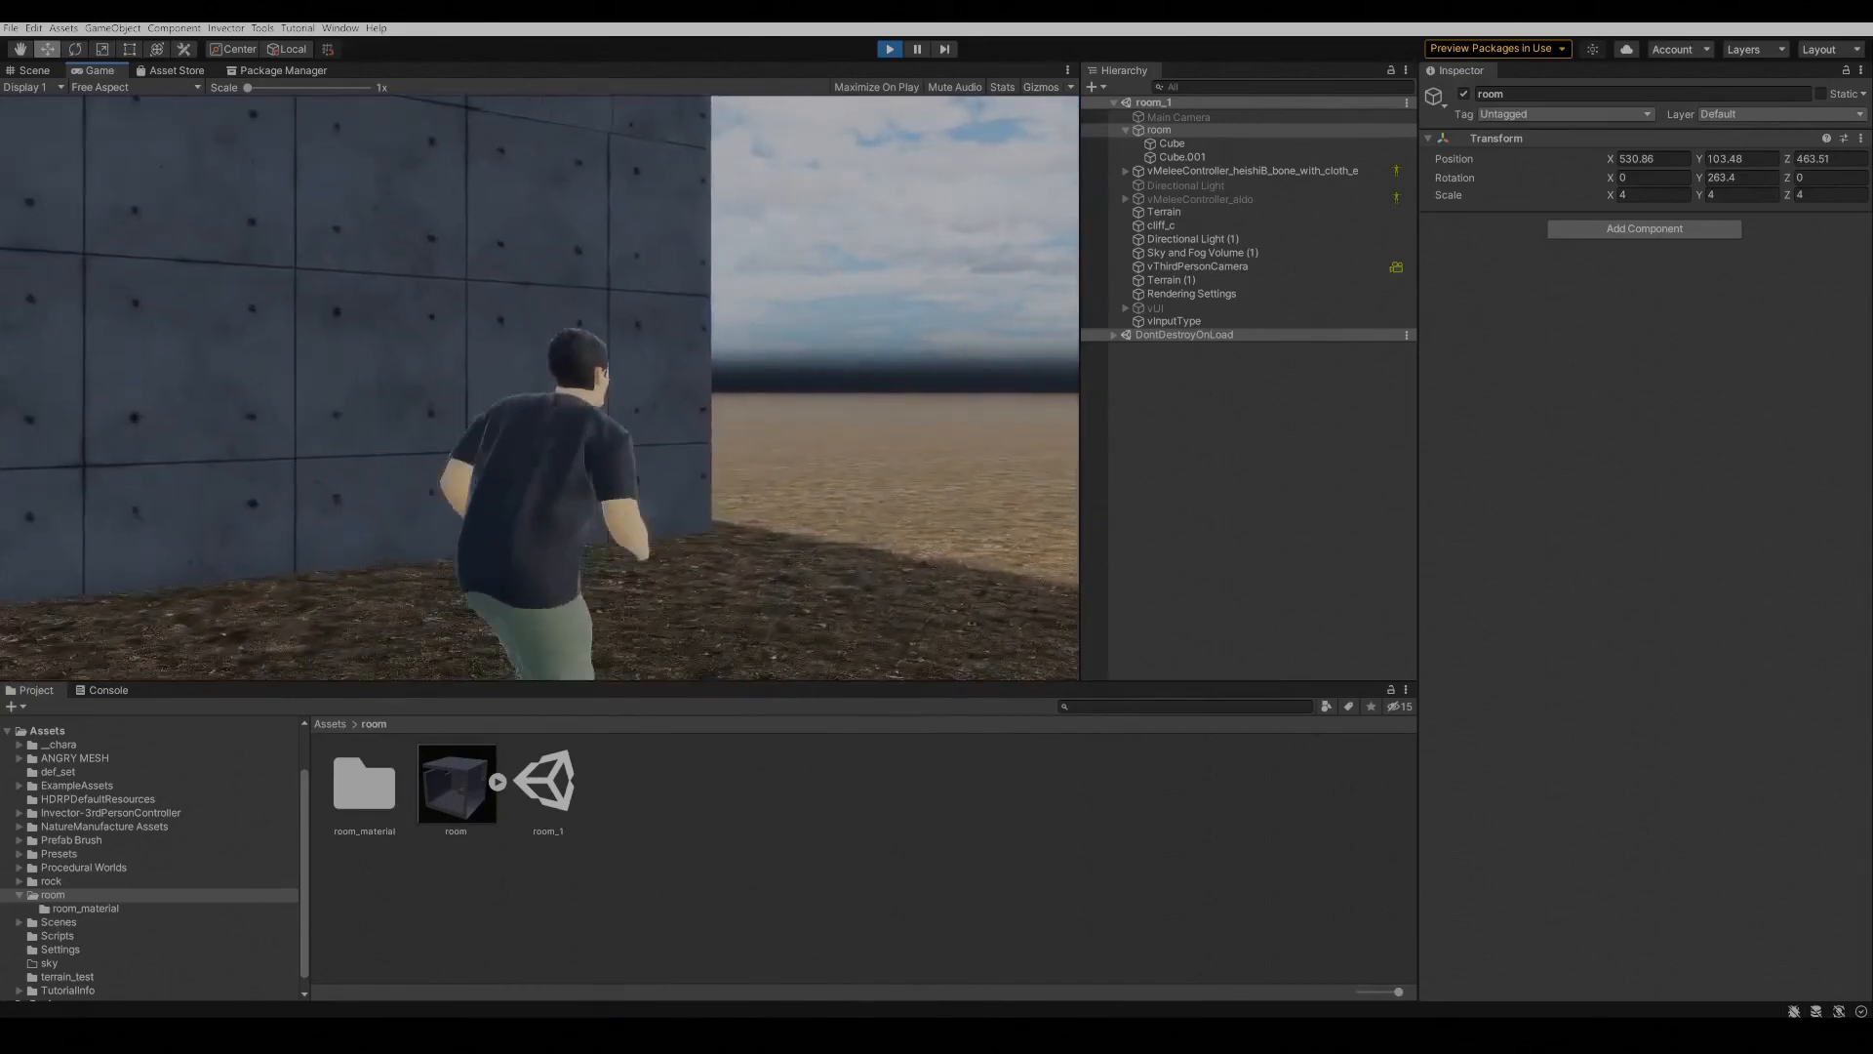
pyautogui.press('w')
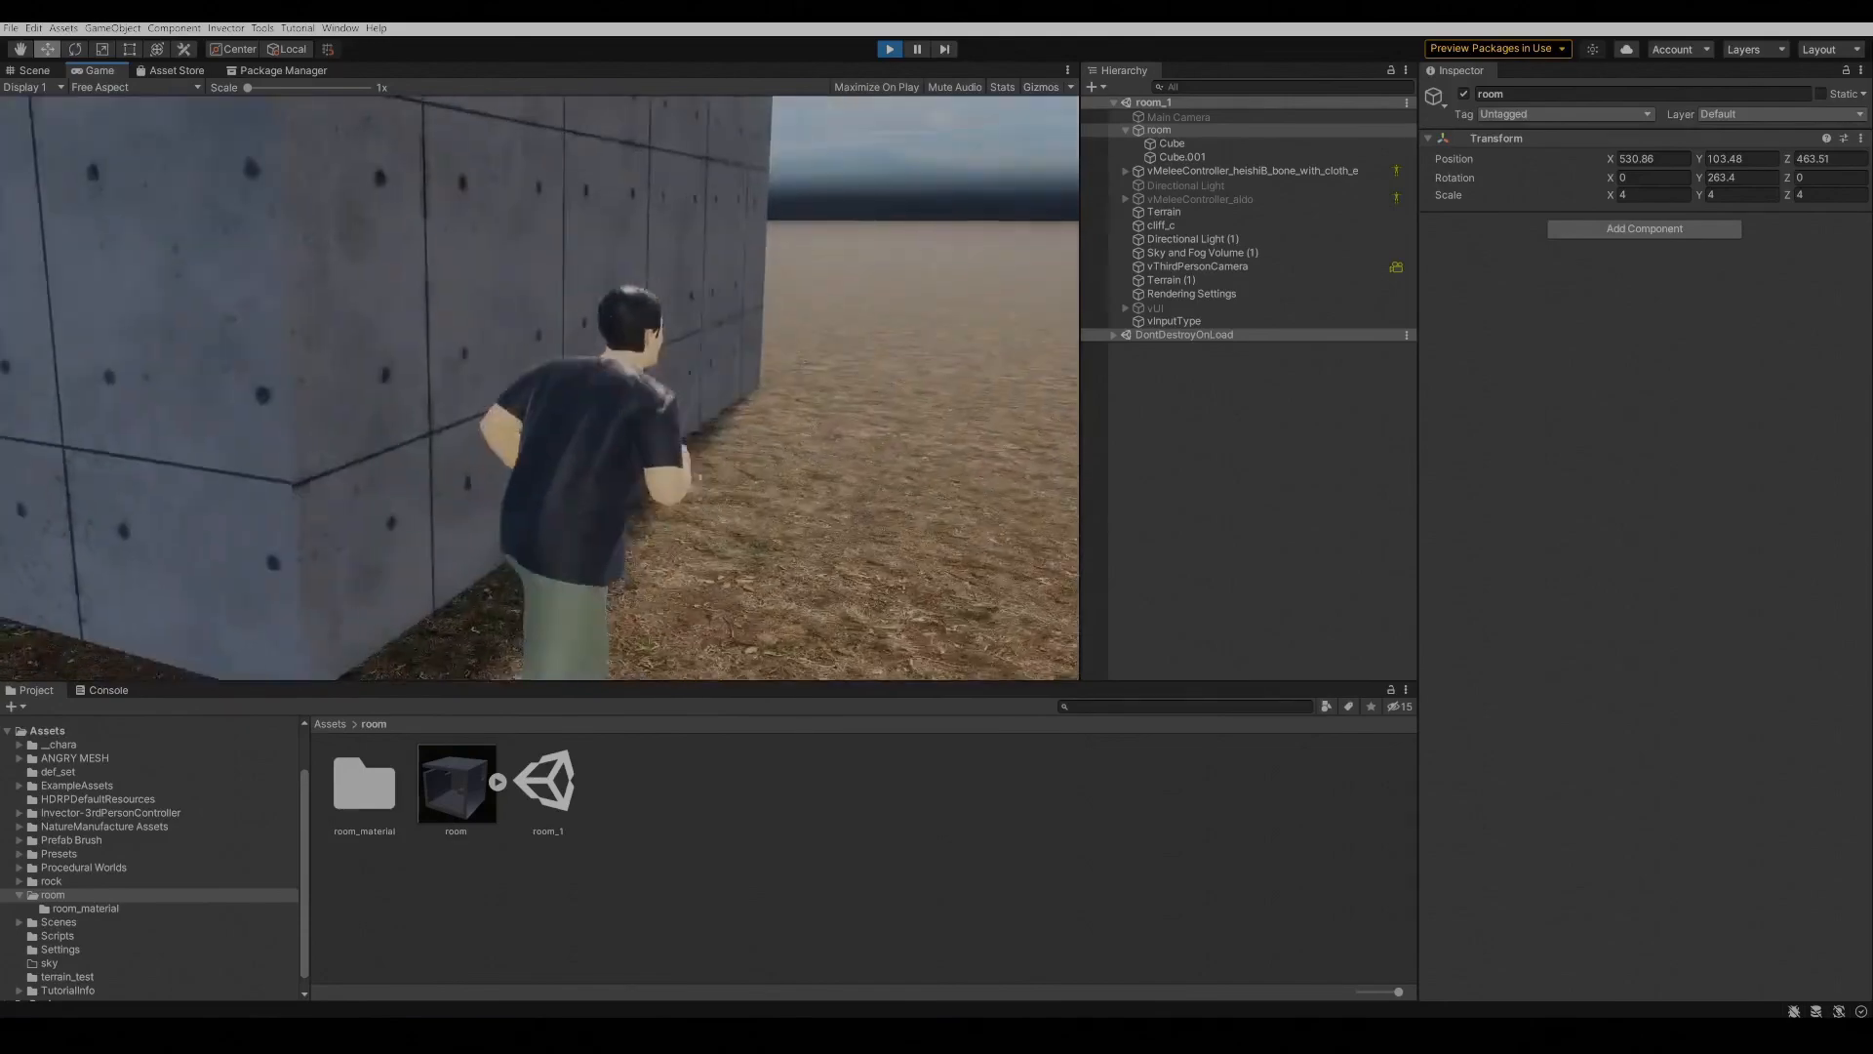
pyautogui.press('w')
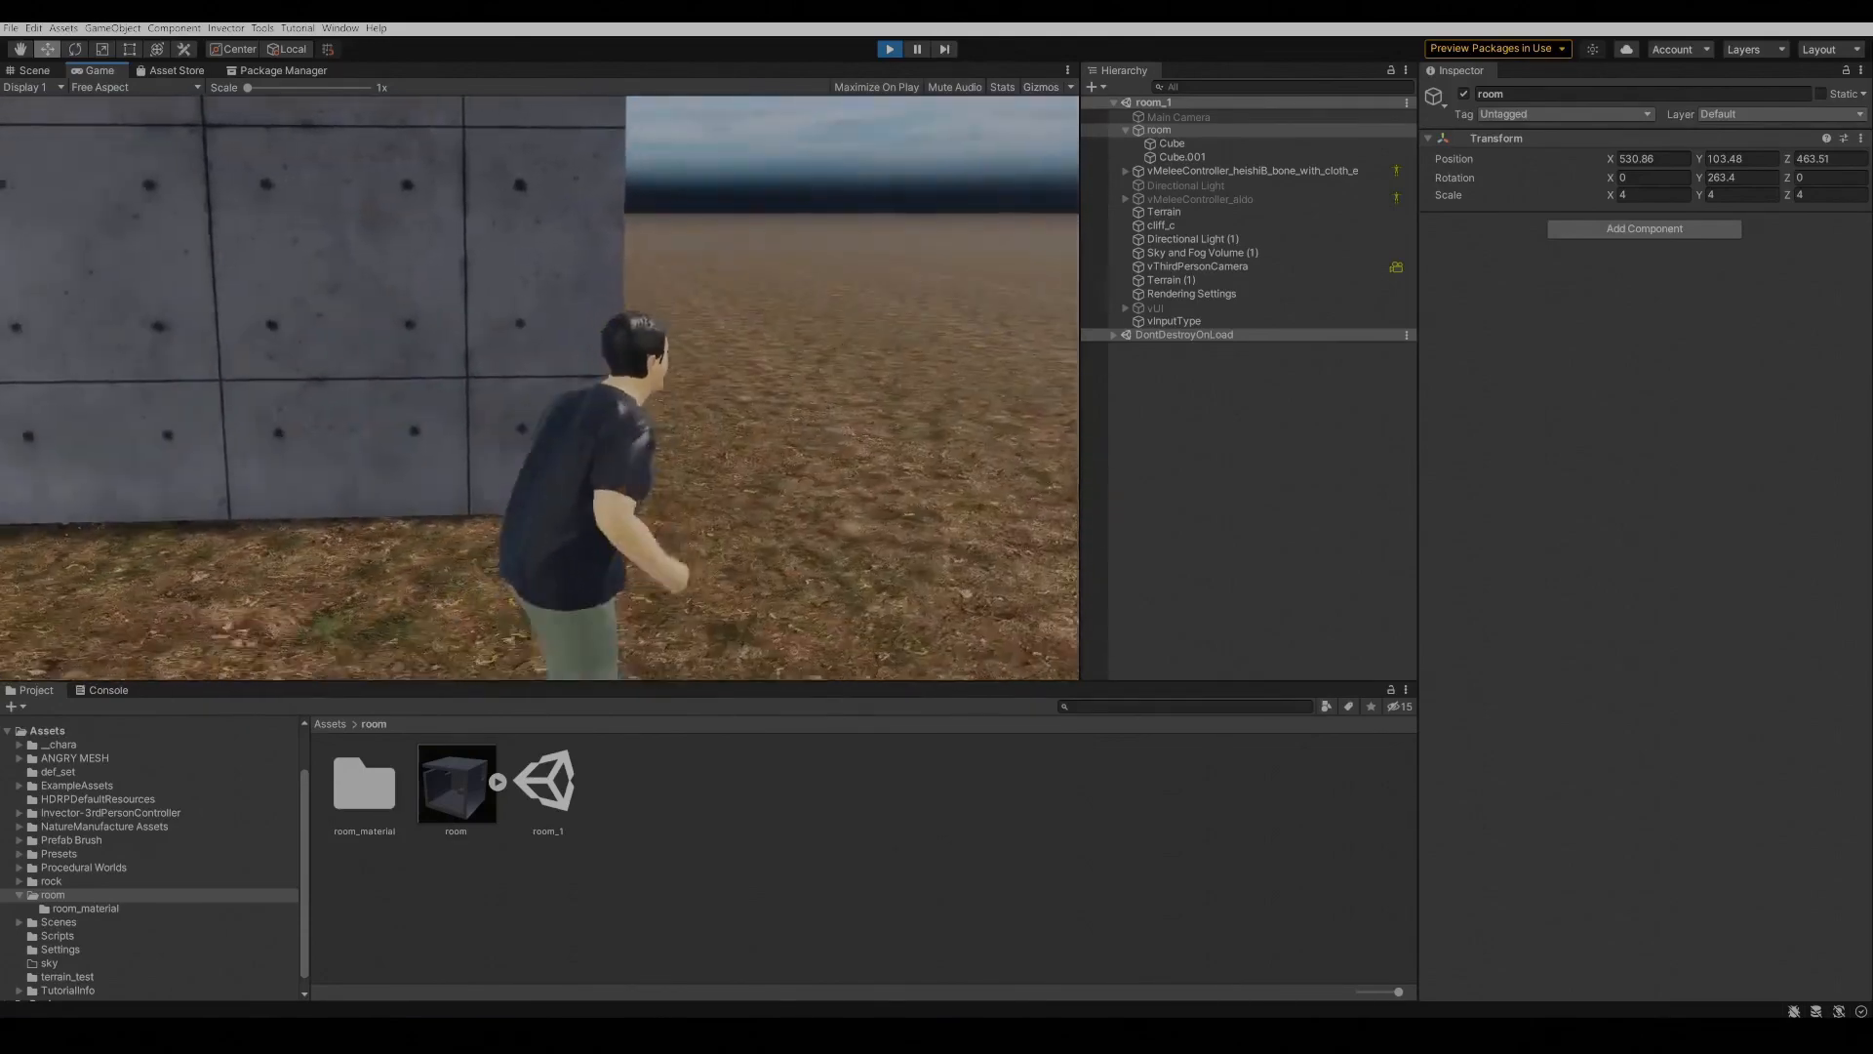
pyautogui.press('w')
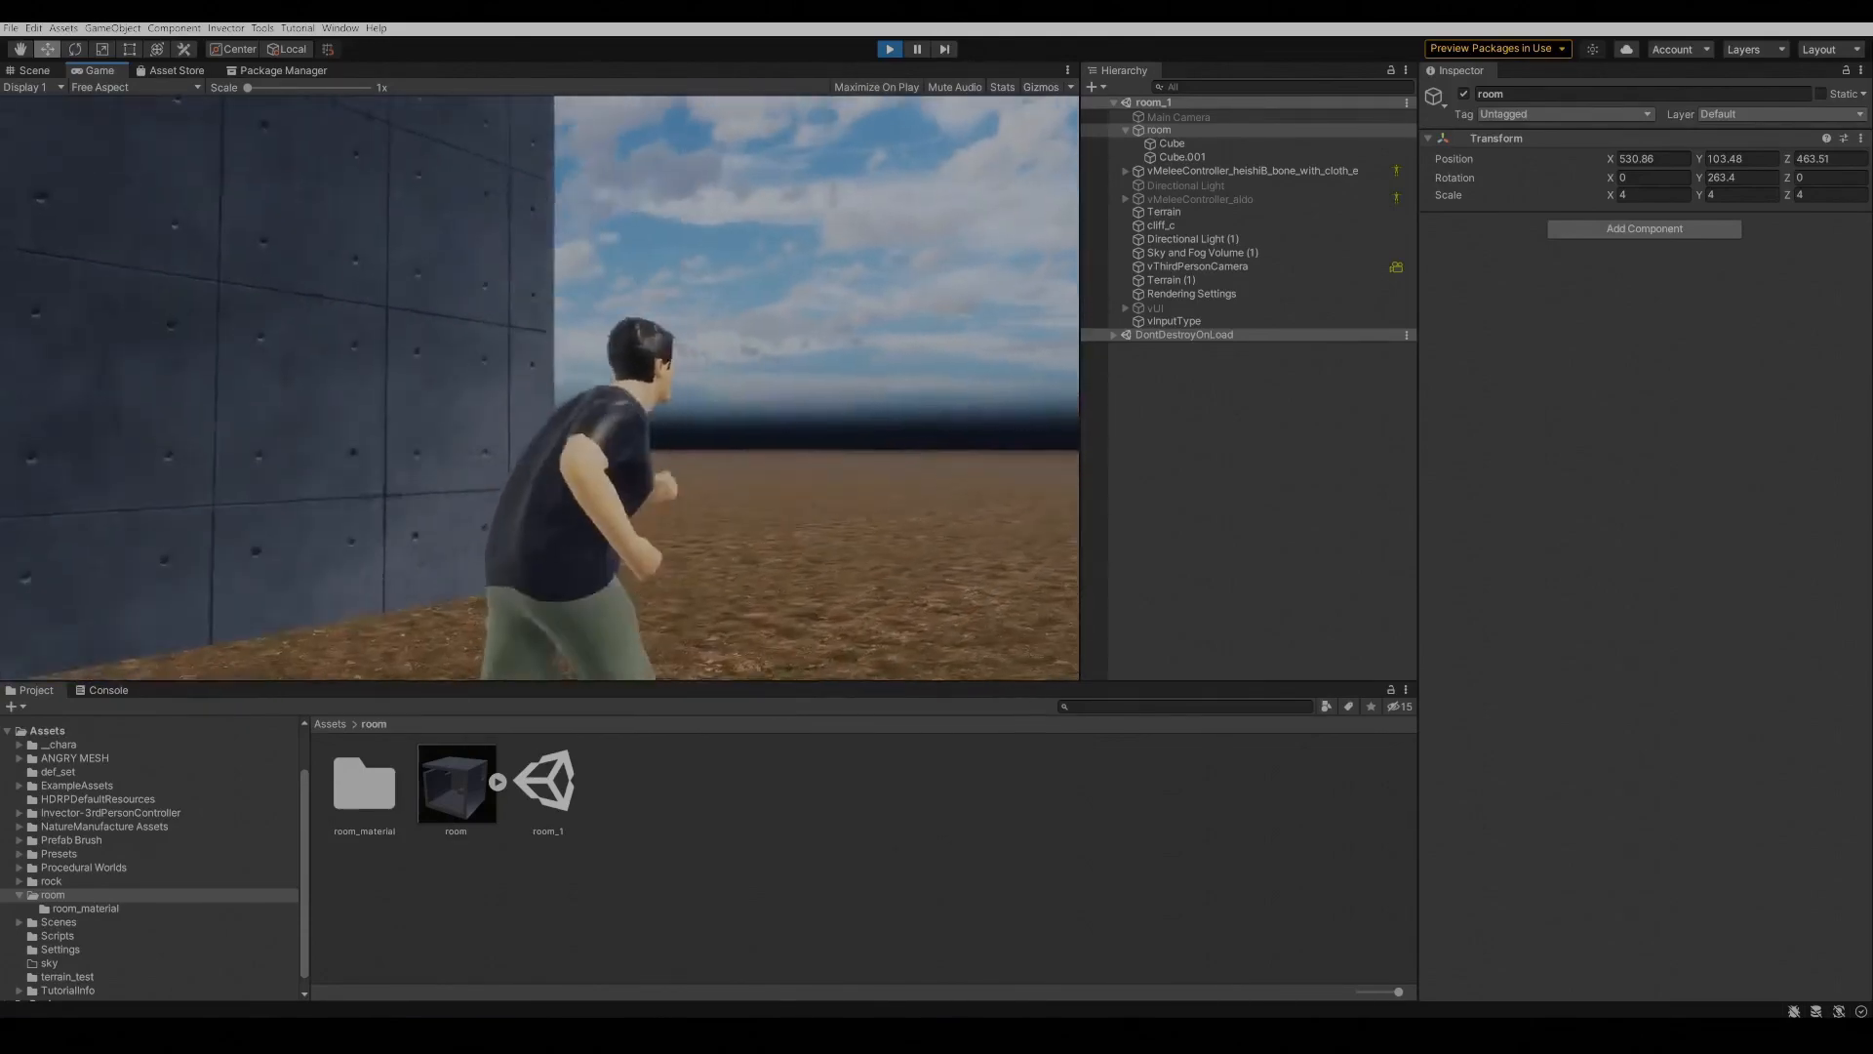
pyautogui.press('w')
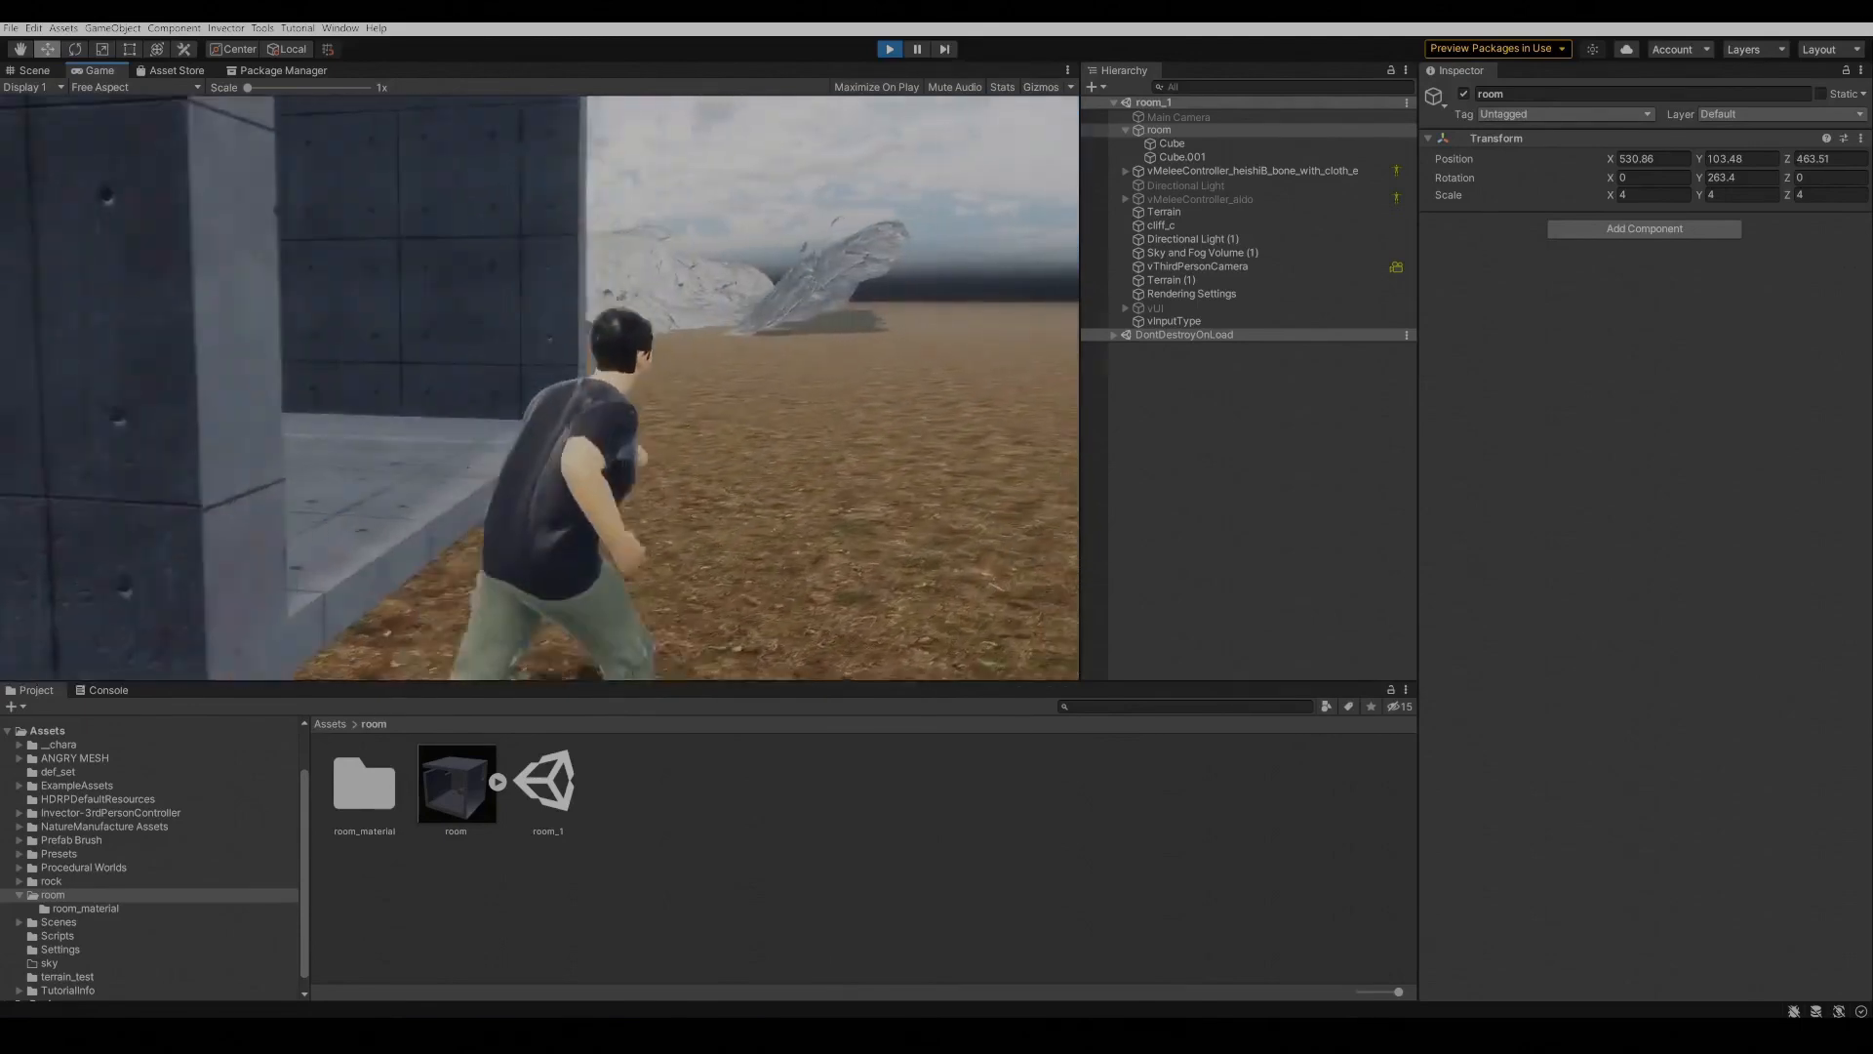
pyautogui.press('w')
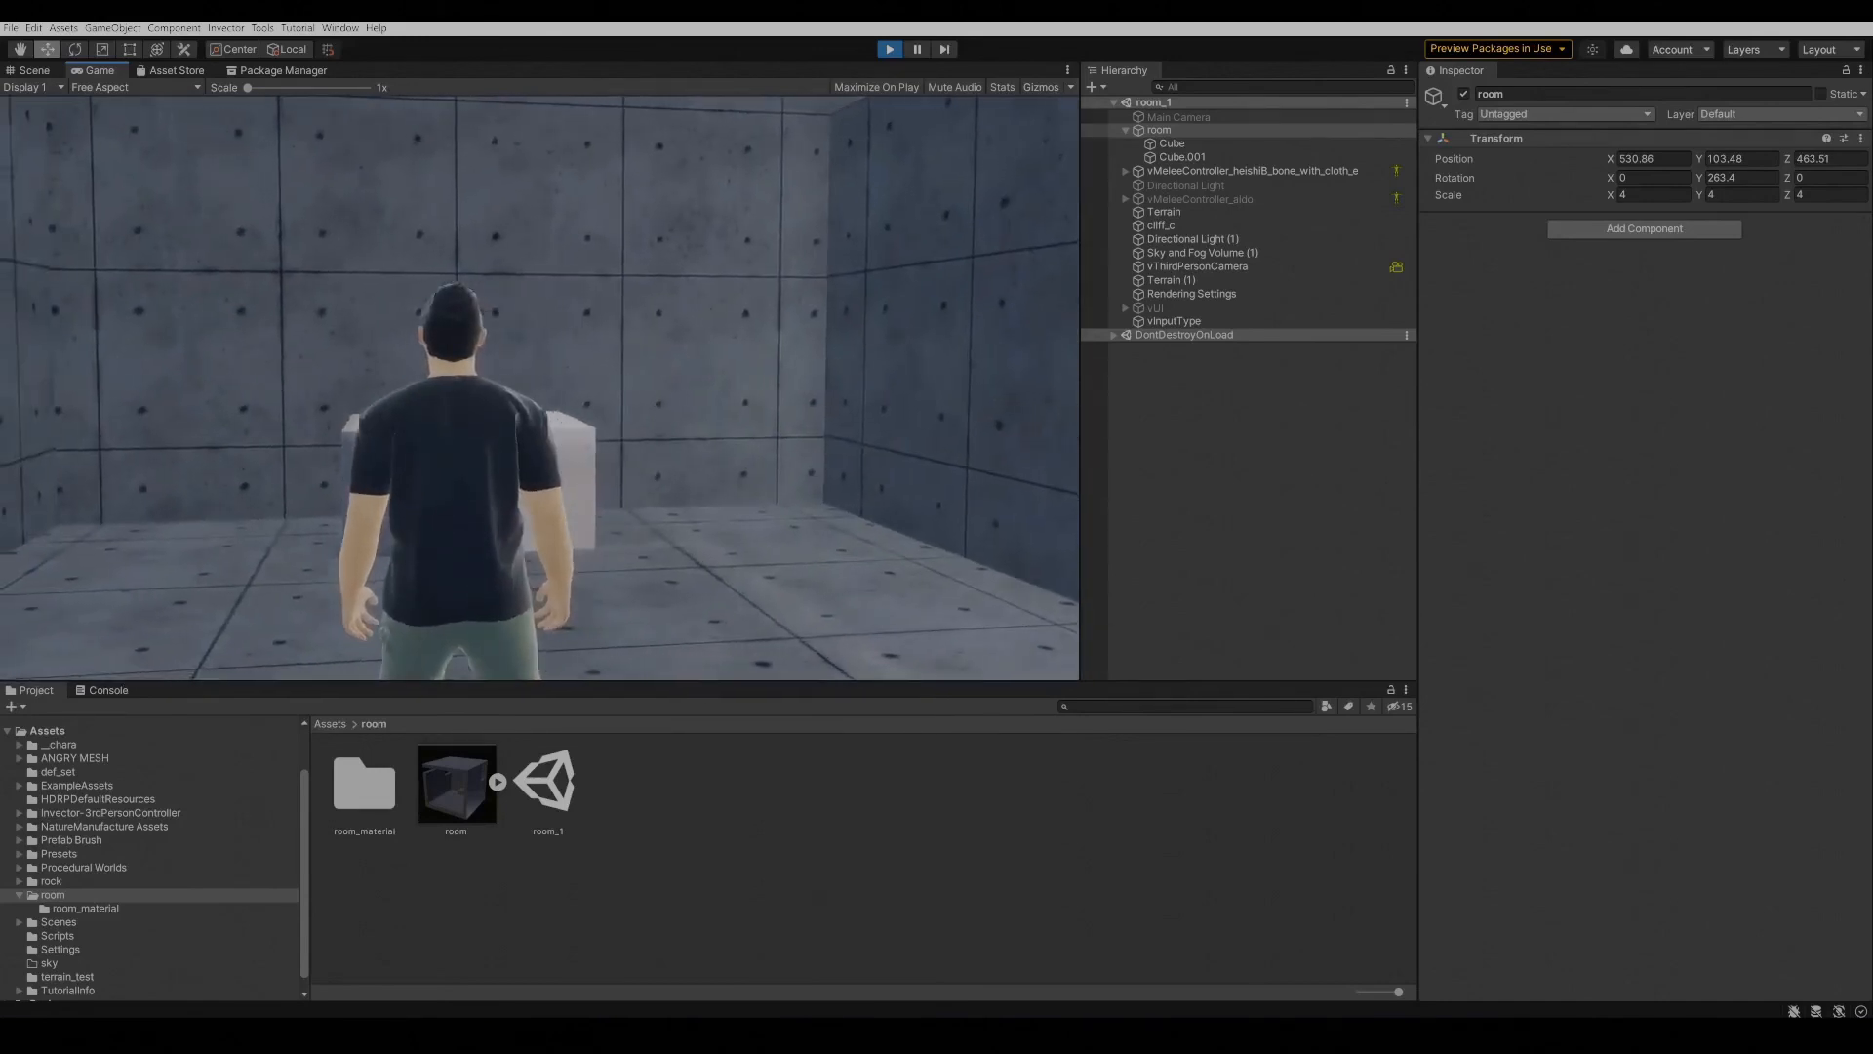
pyautogui.press('w')
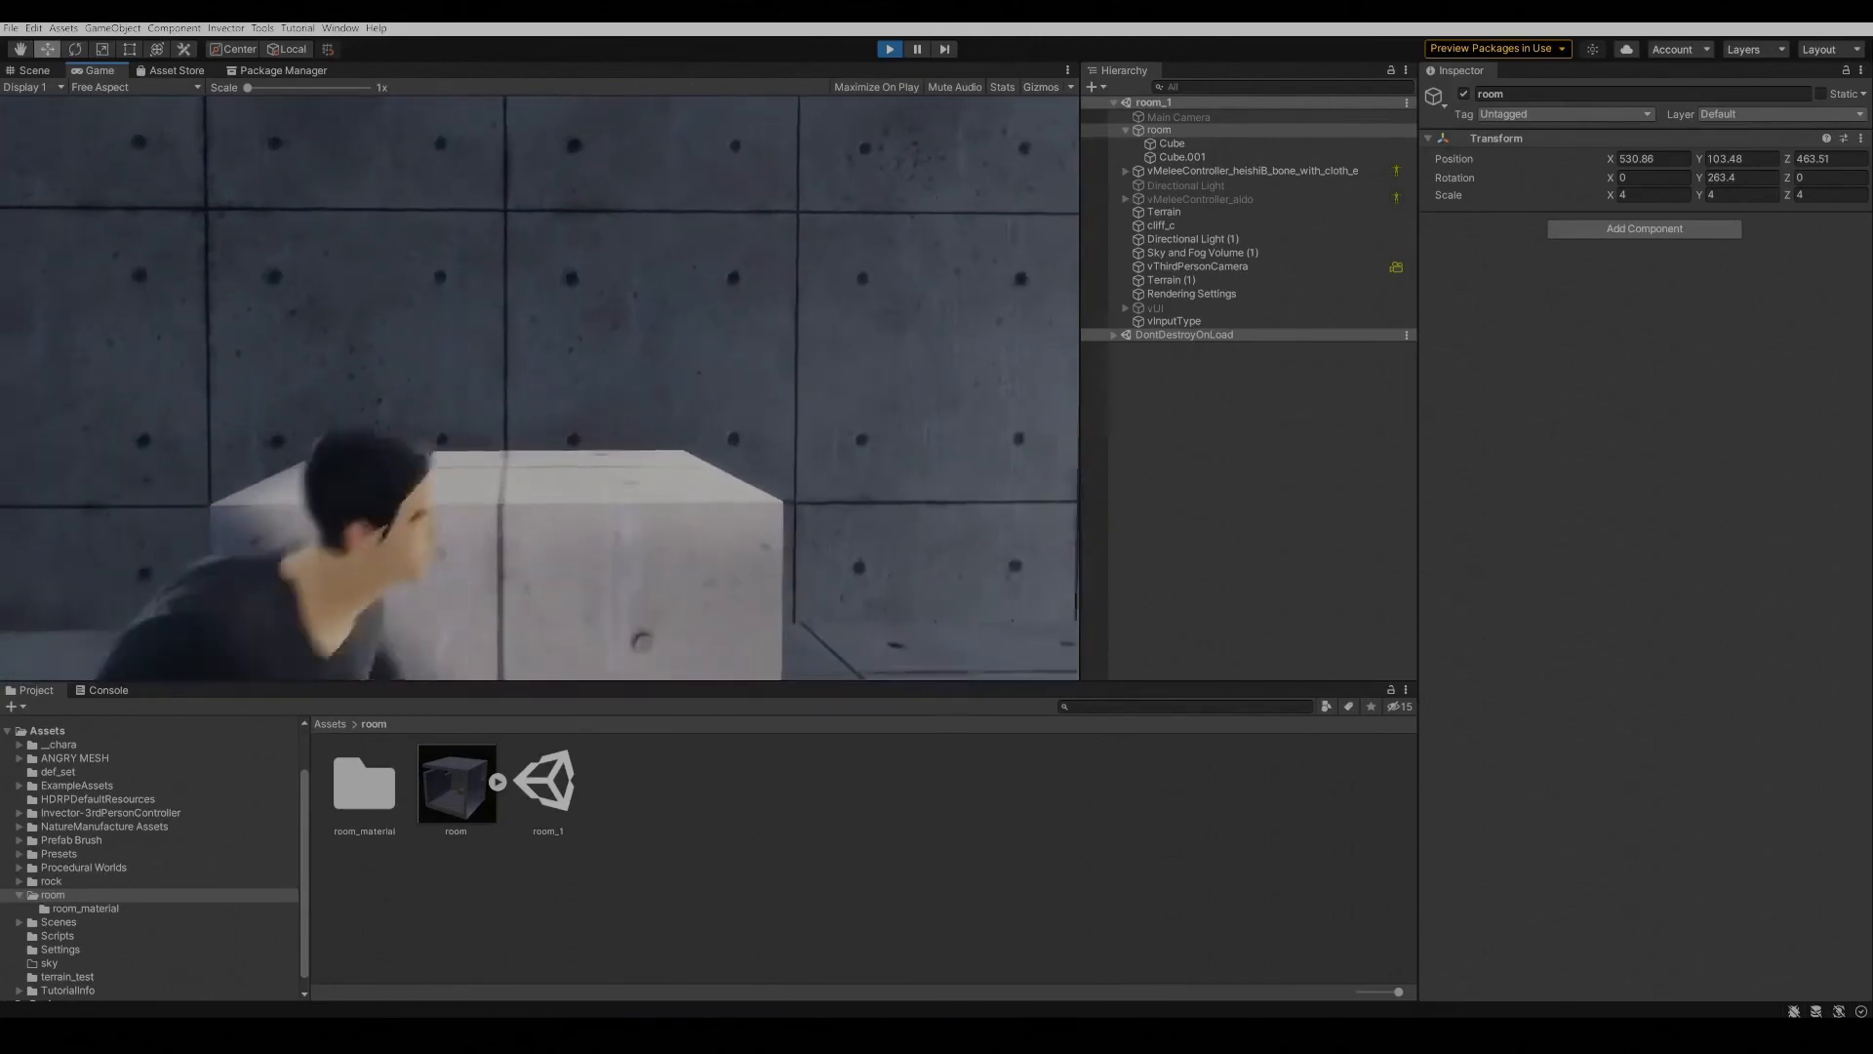
pyautogui.press('w')
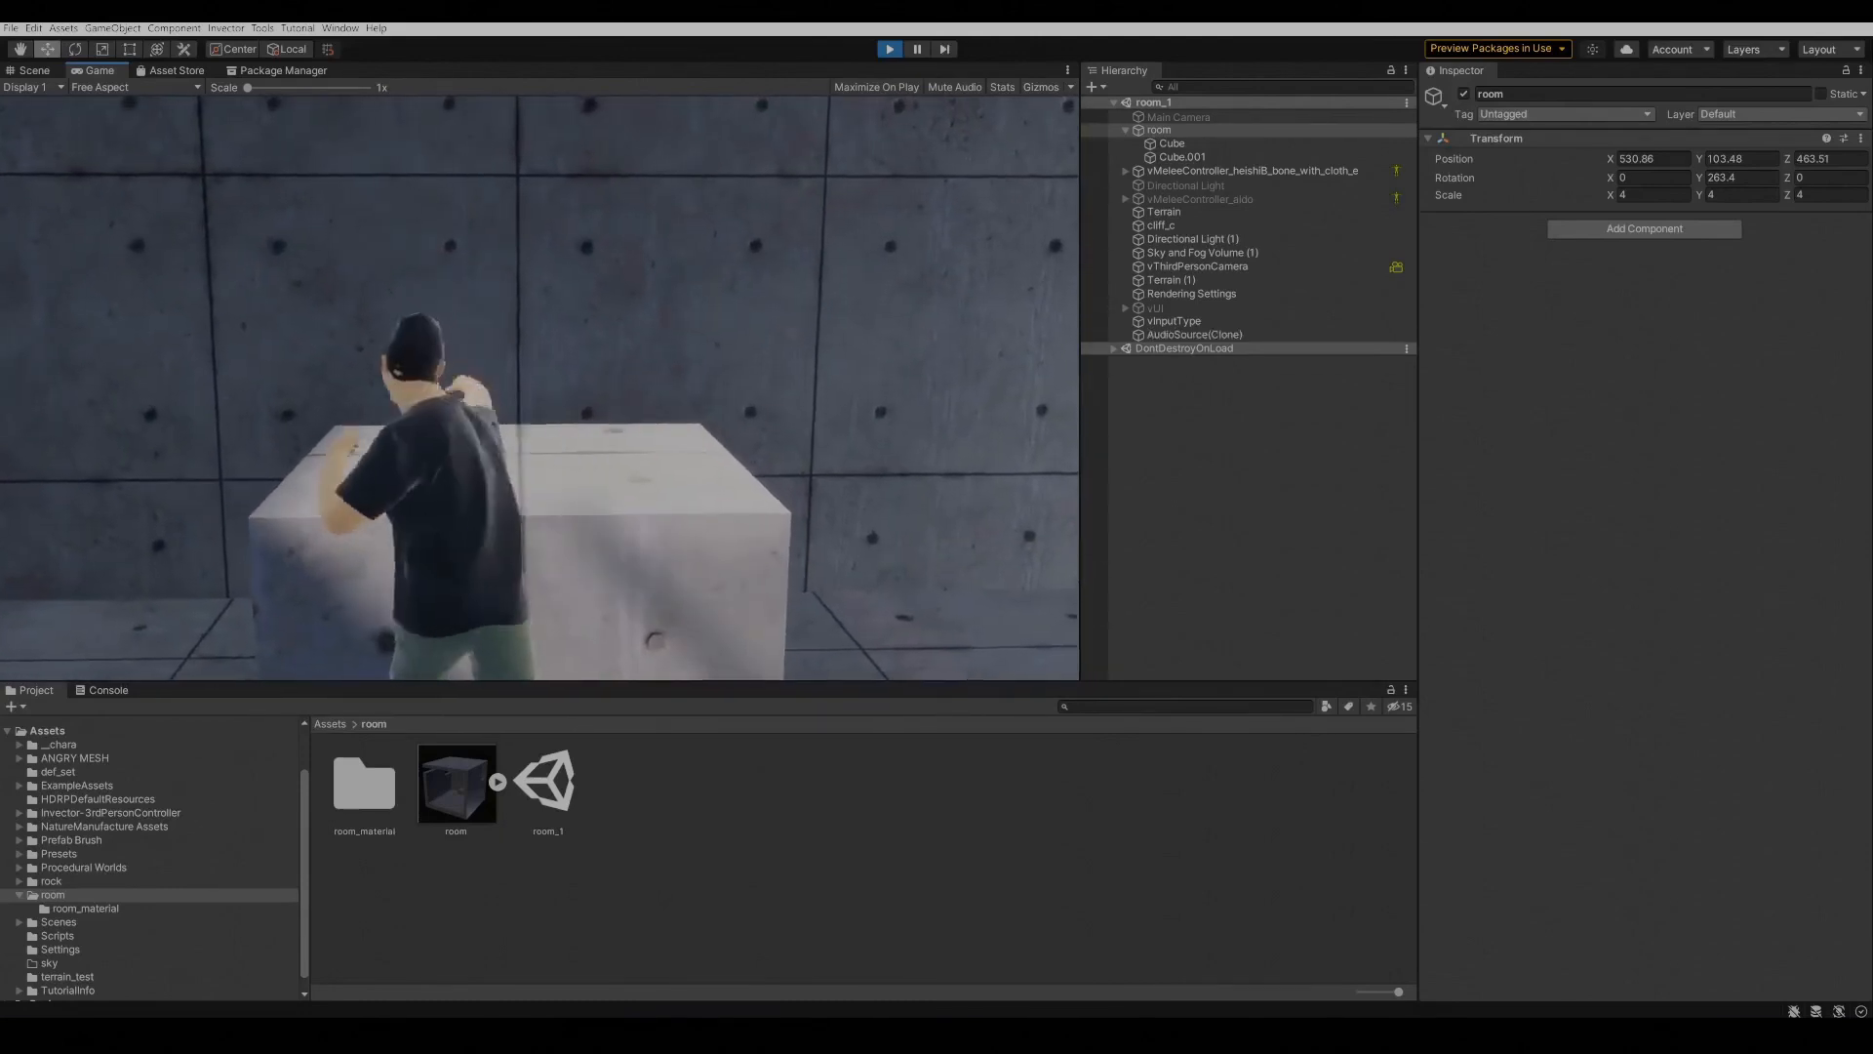
pyautogui.press('s')
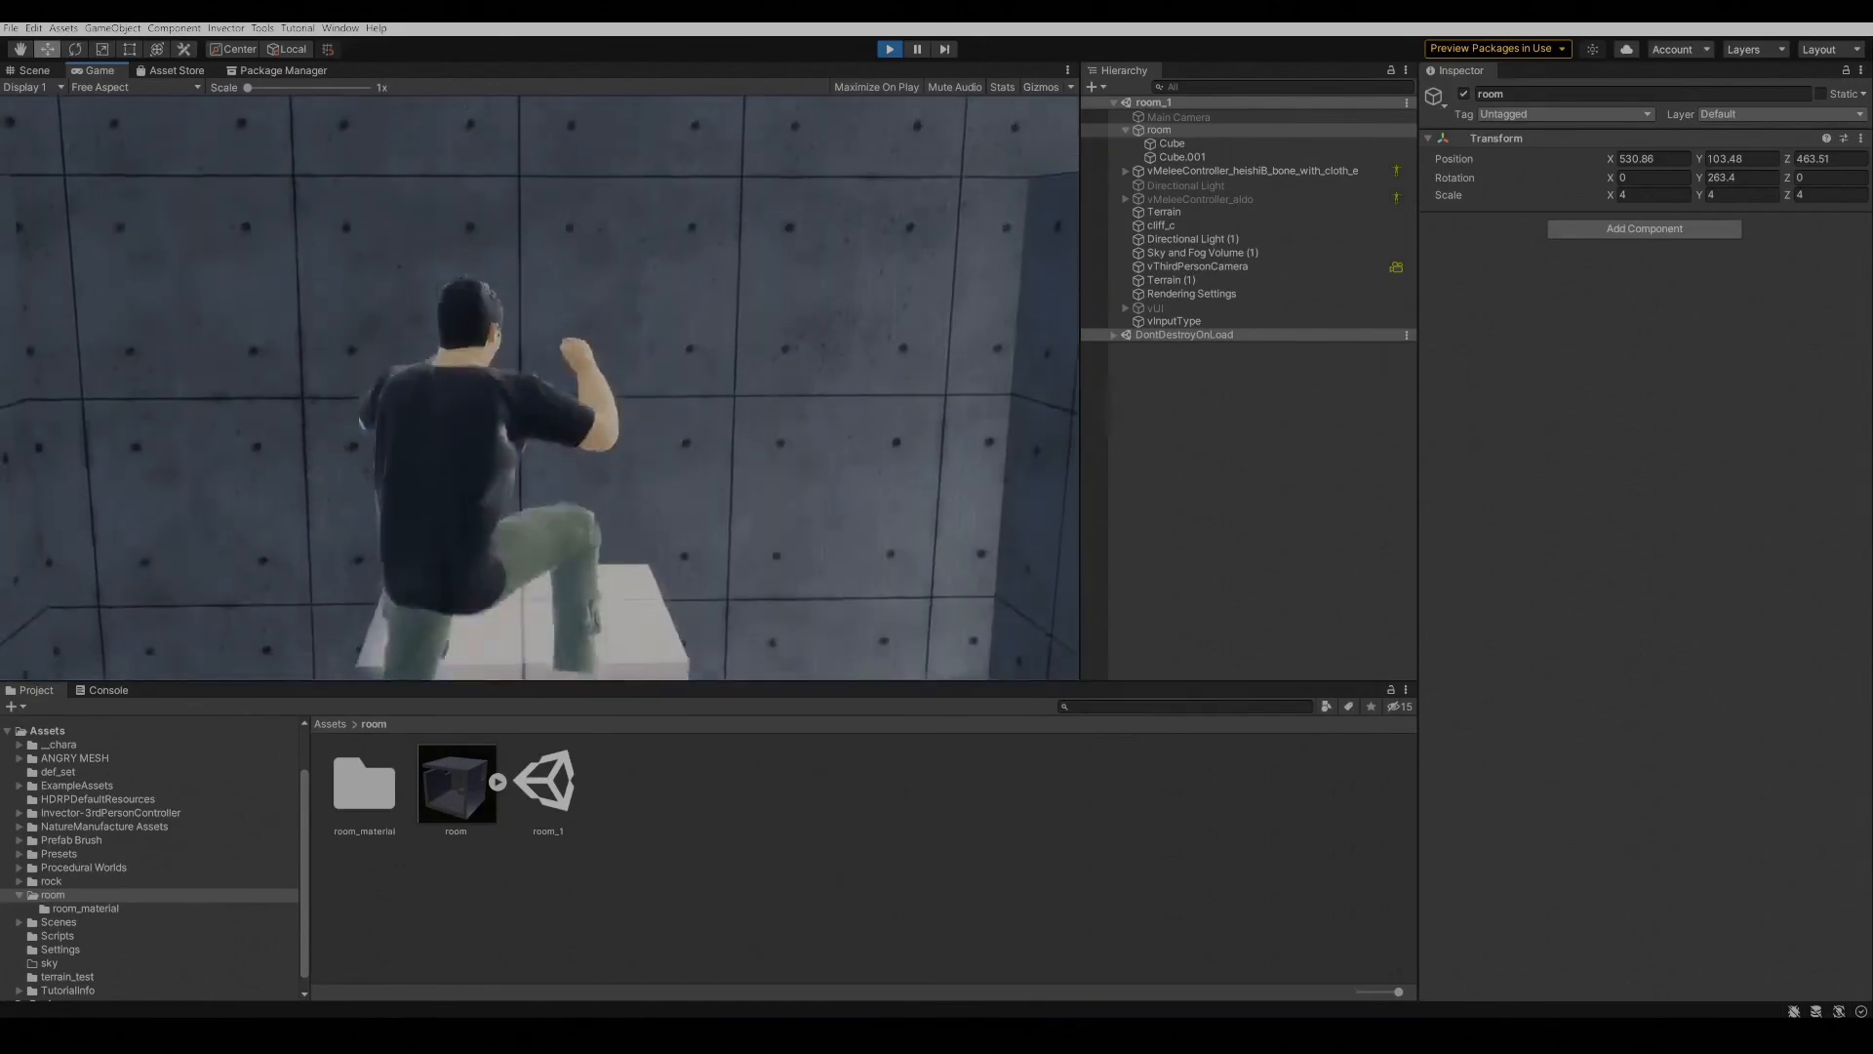